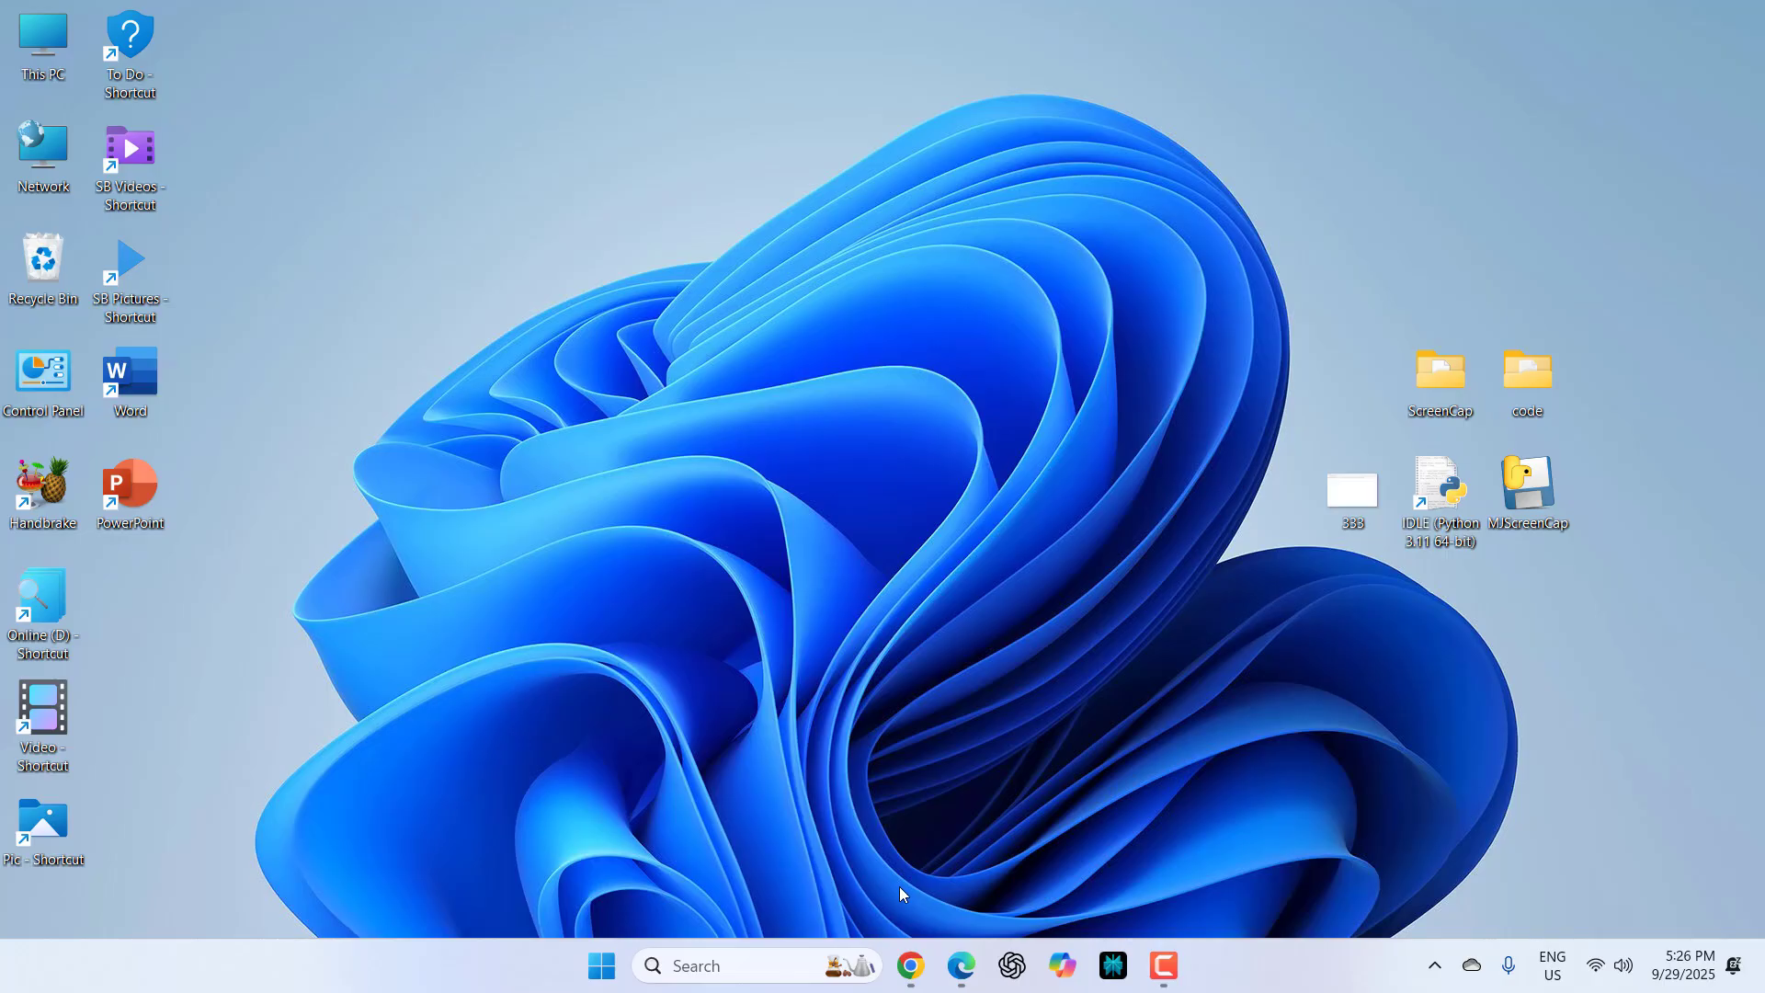
# Step: Open the Zoho Writer result from the Google Search results in a new tab
pyautogui.click(959, 960)
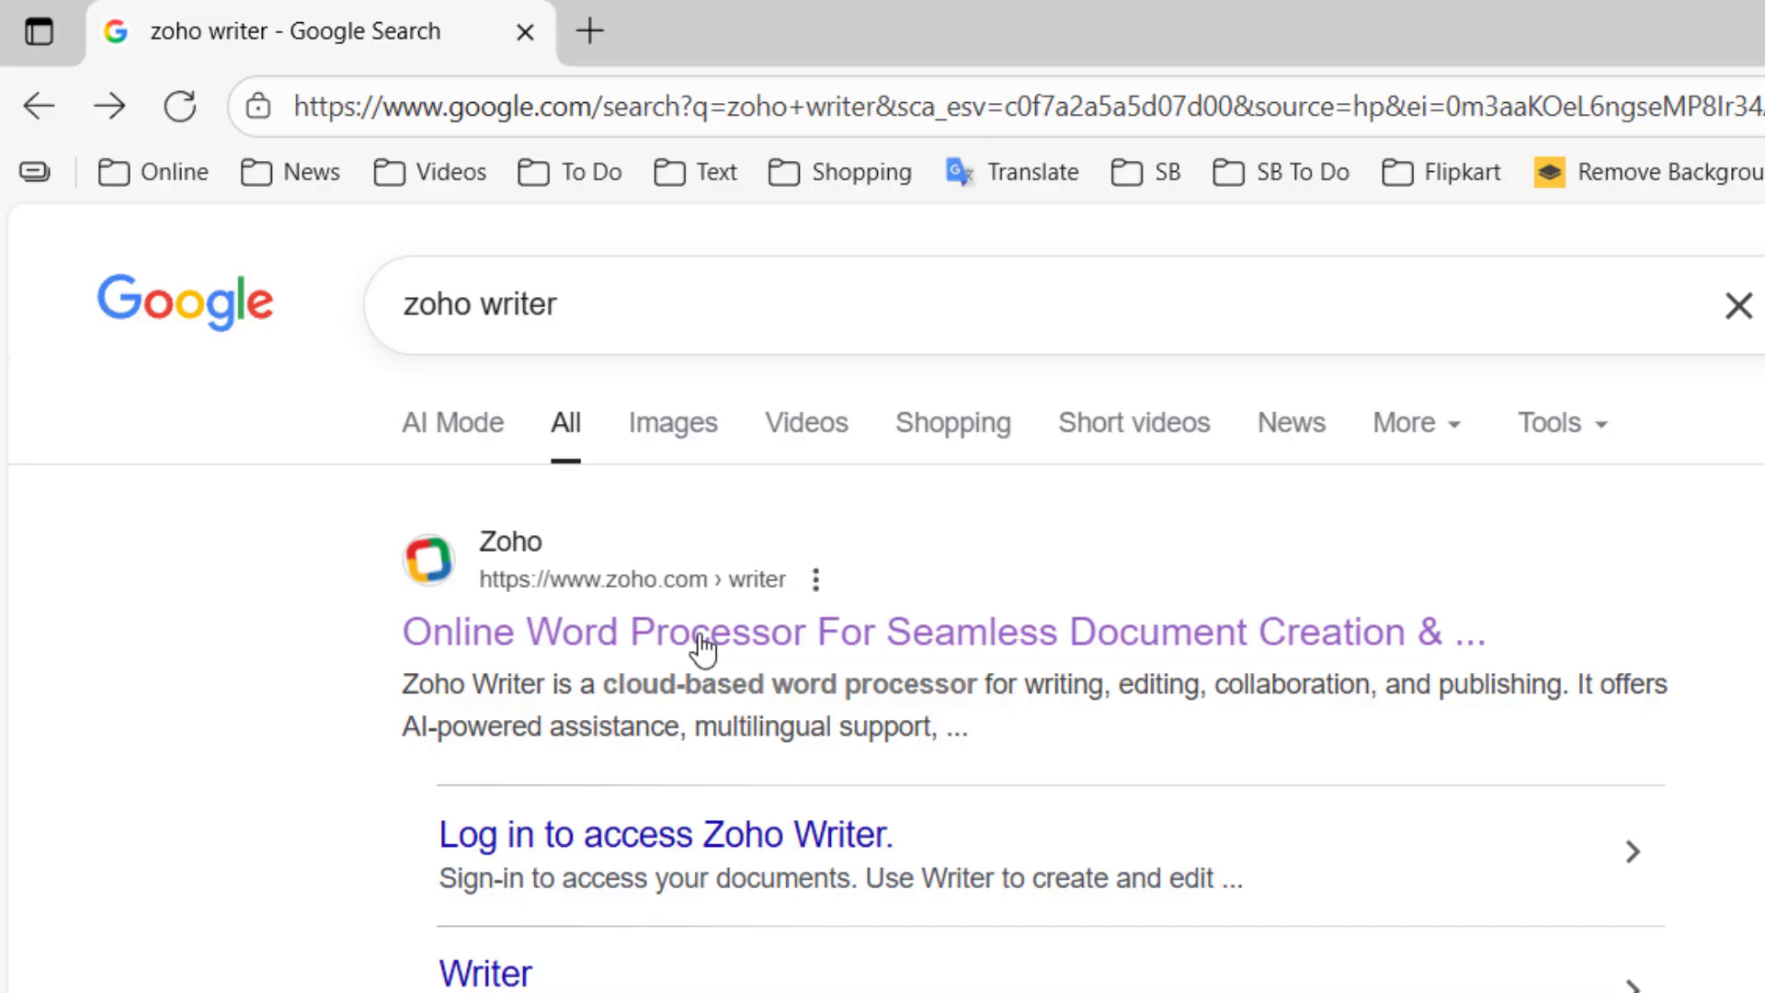
pyautogui.rightClick(599, 638)
pyautogui.click(680, 658)
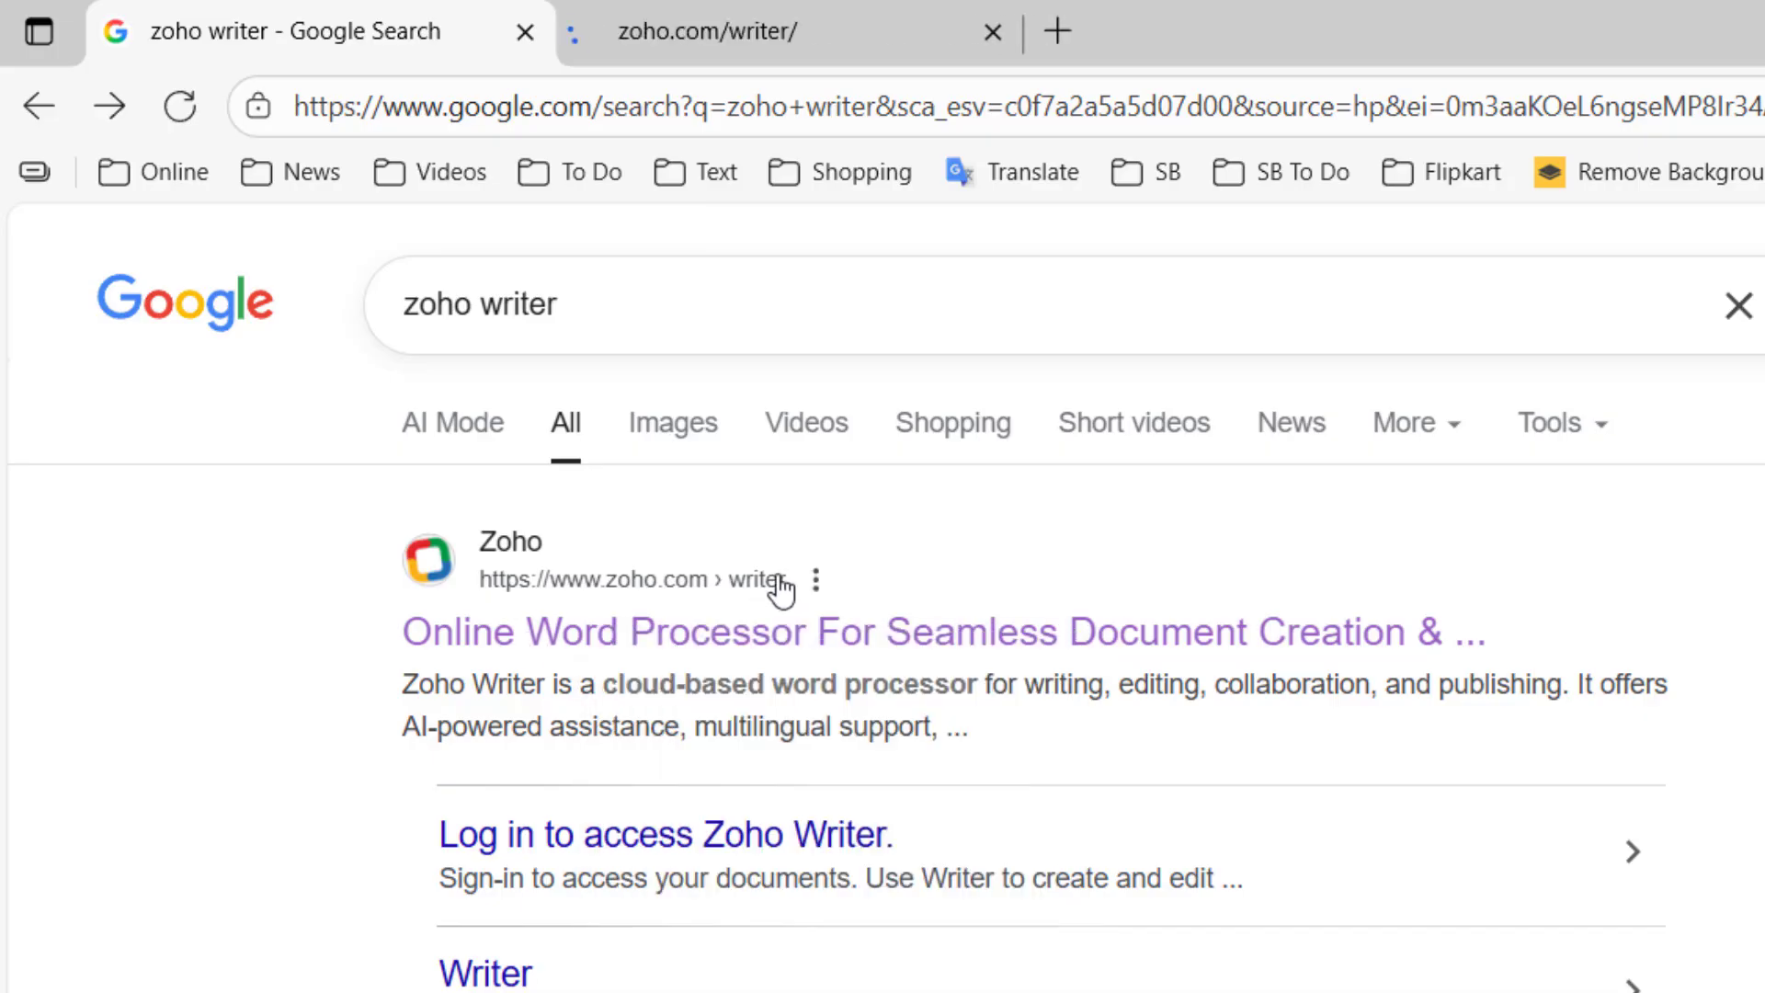
# Step: On the Zoho Writer page, start signing up via GET STARTED using the Google account
pyautogui.click(784, 46)
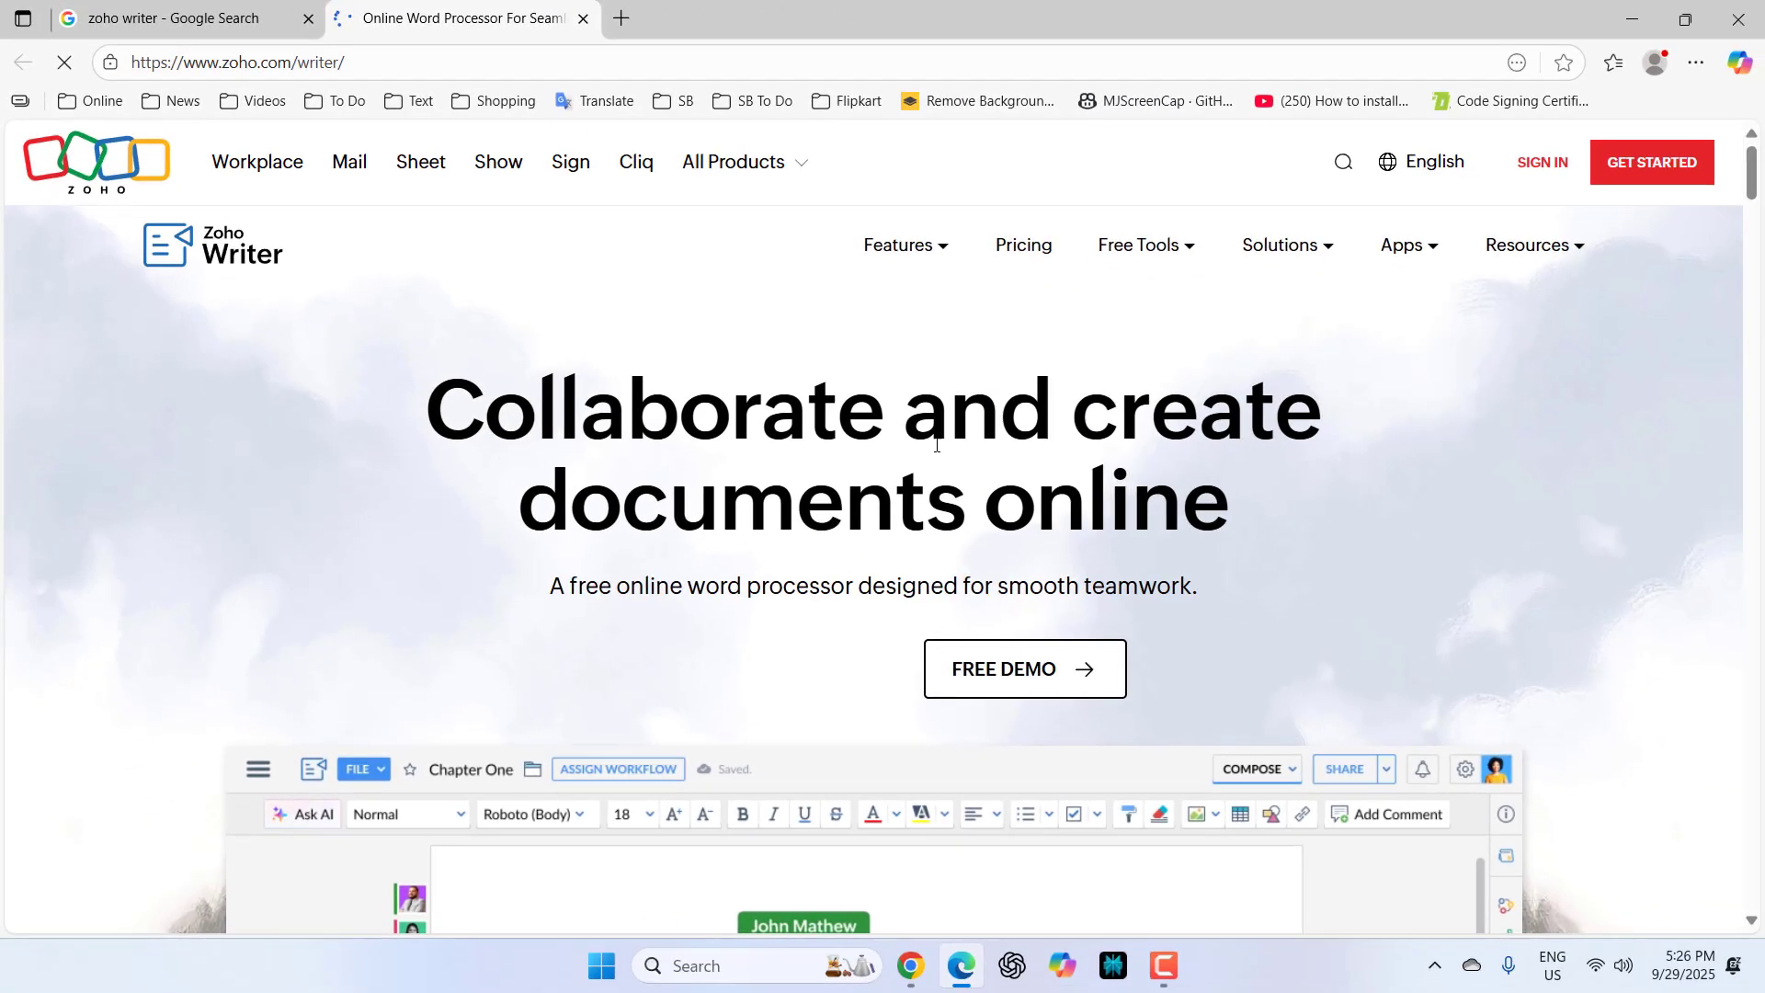
pyautogui.click(1662, 177)
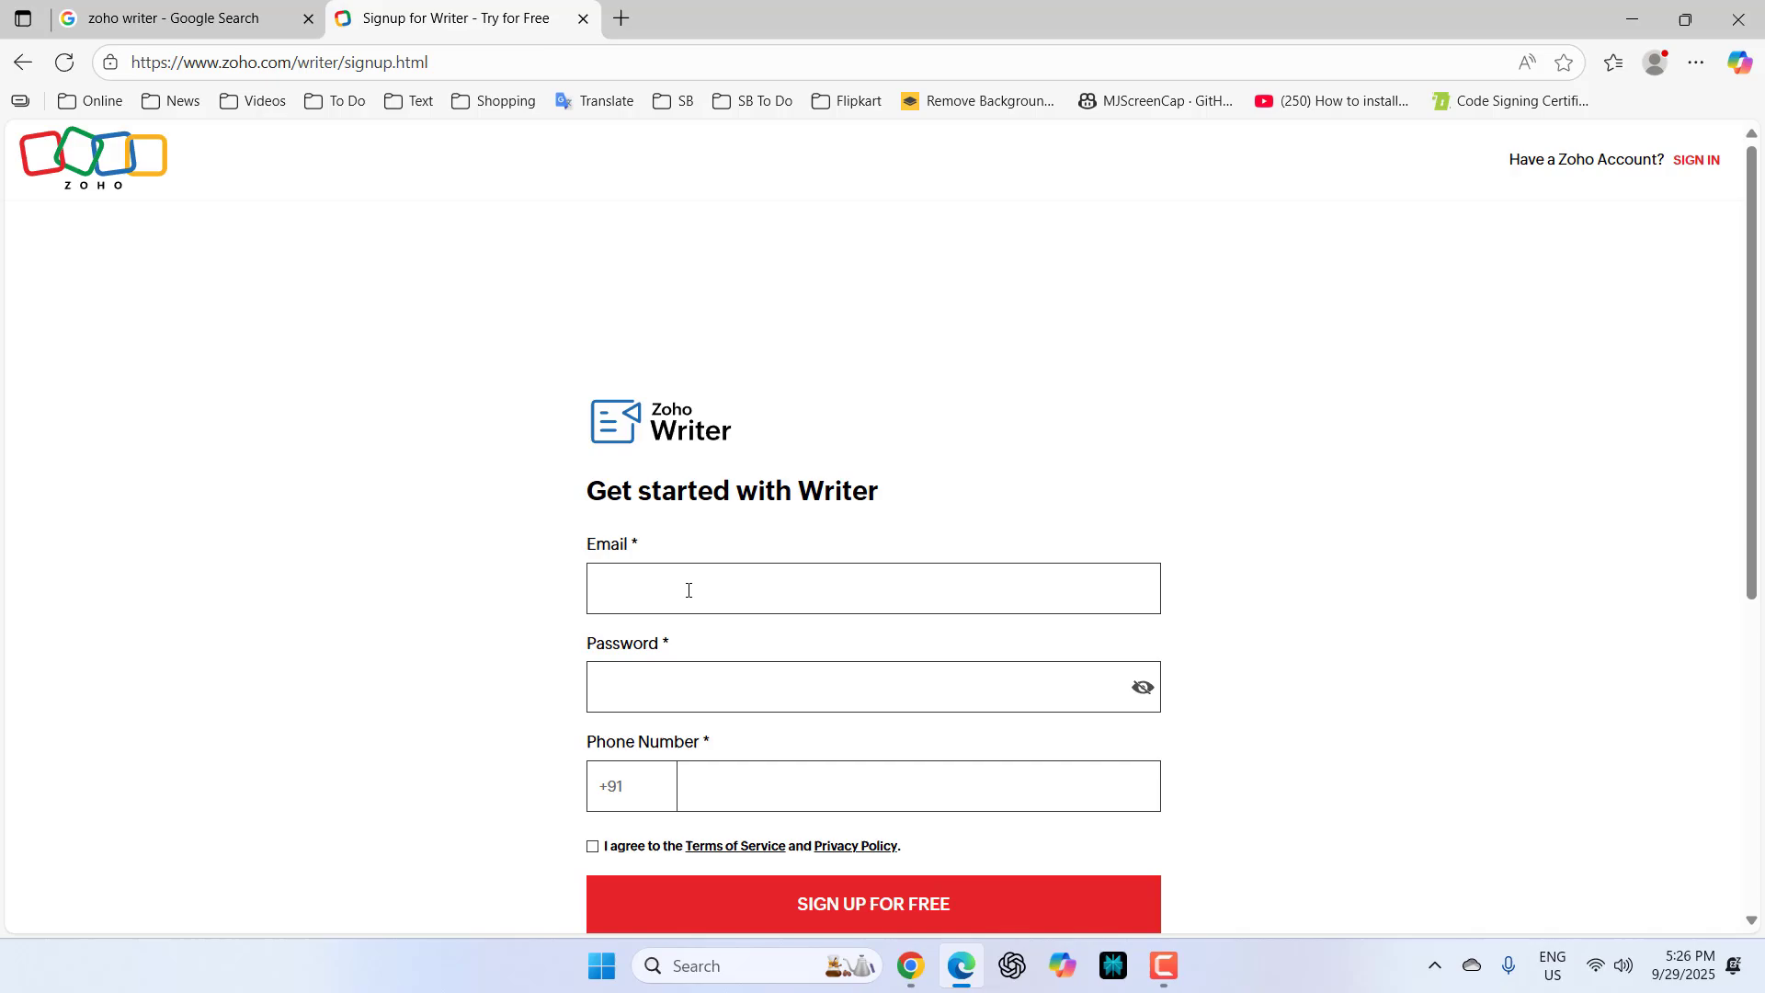
pyautogui.scroll(-3, 689, 590)
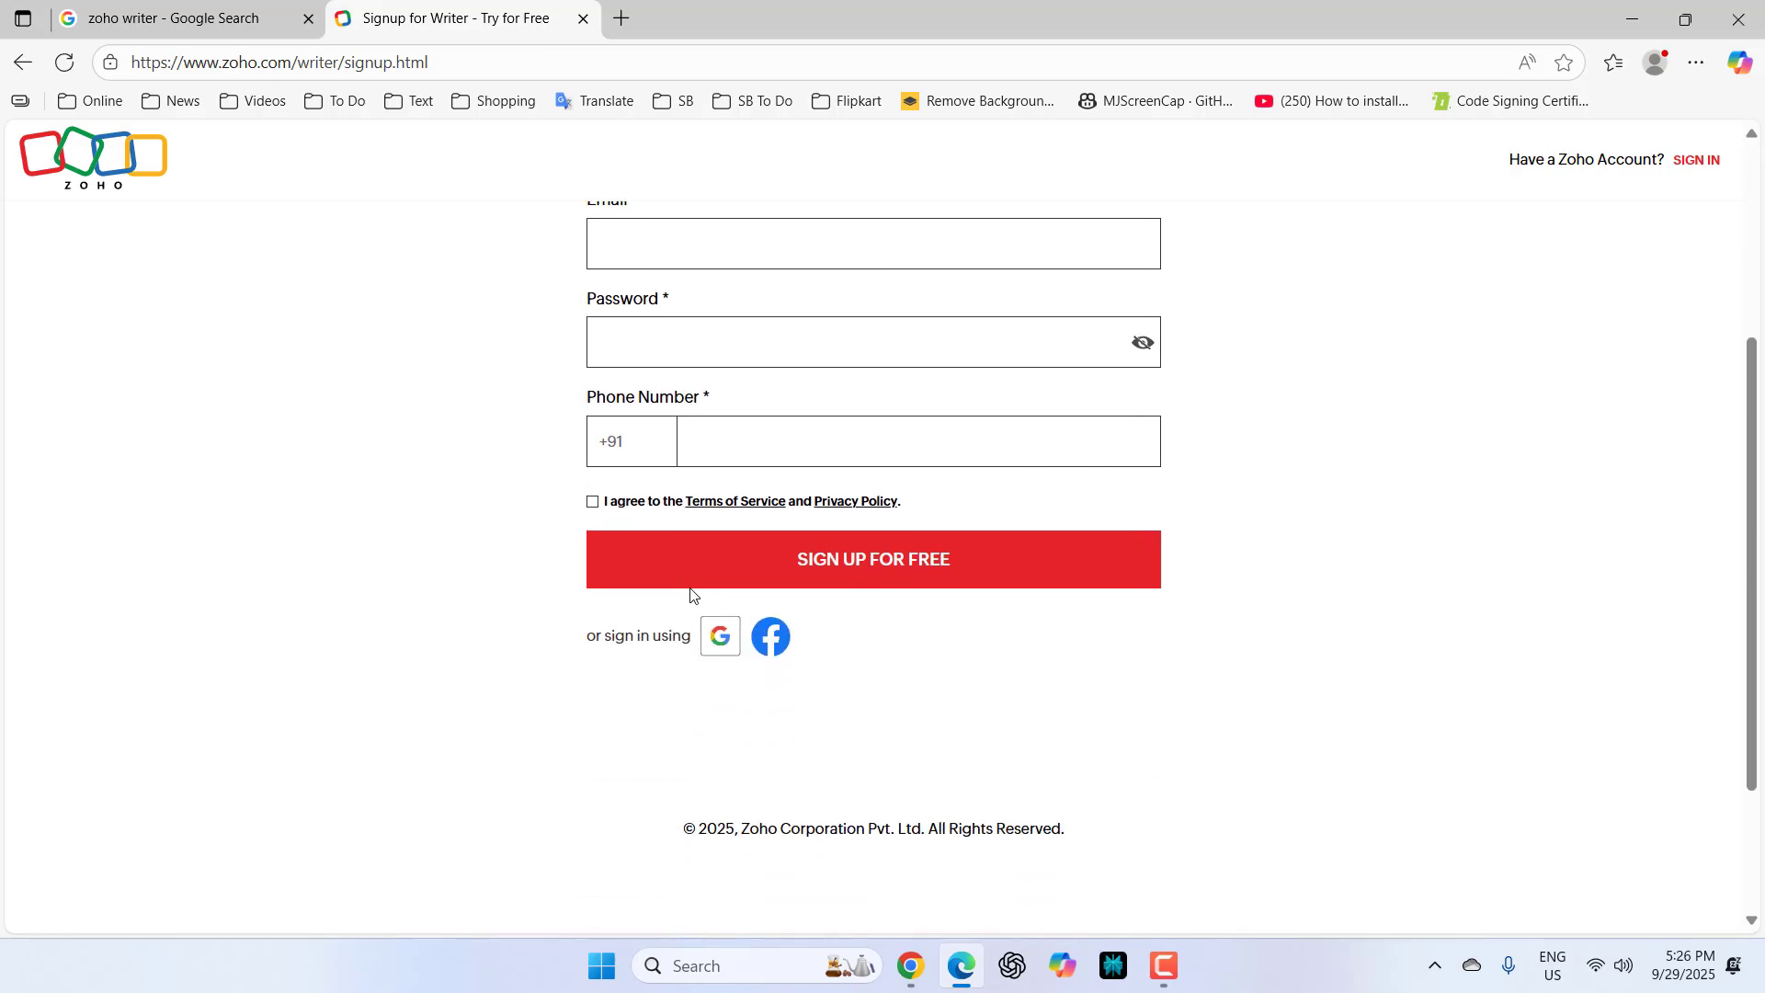
pyautogui.click(721, 643)
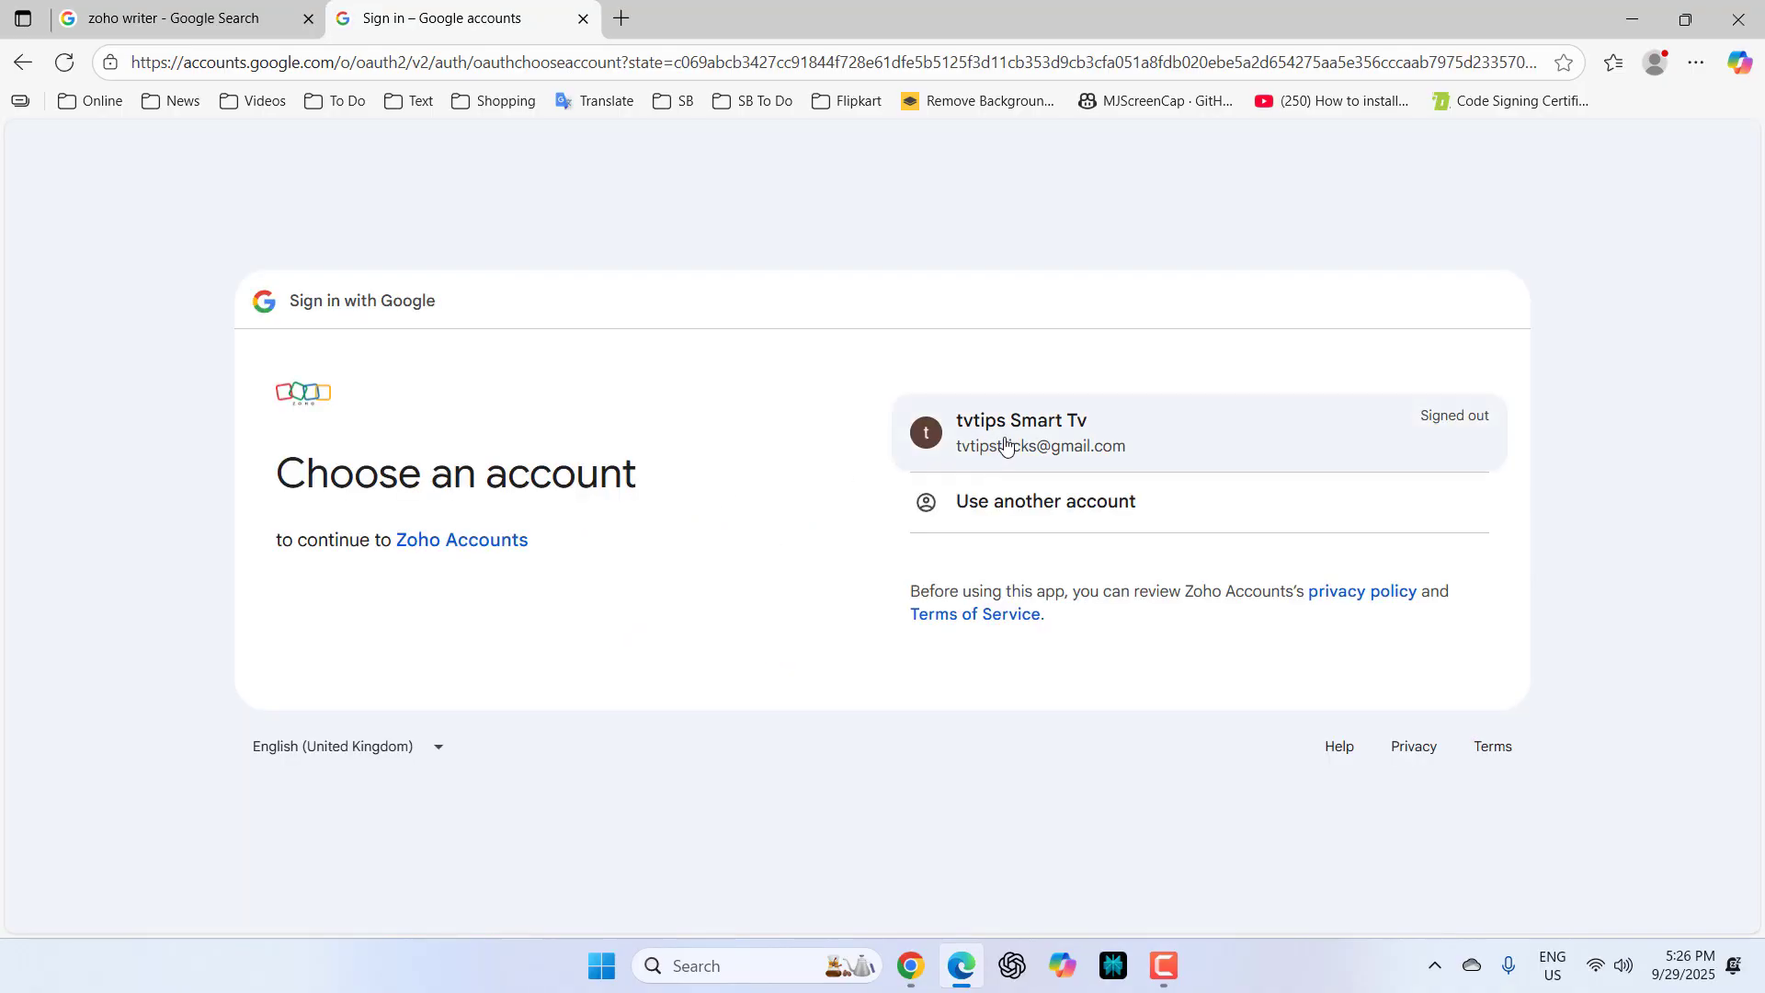
pyautogui.click(1006, 444)
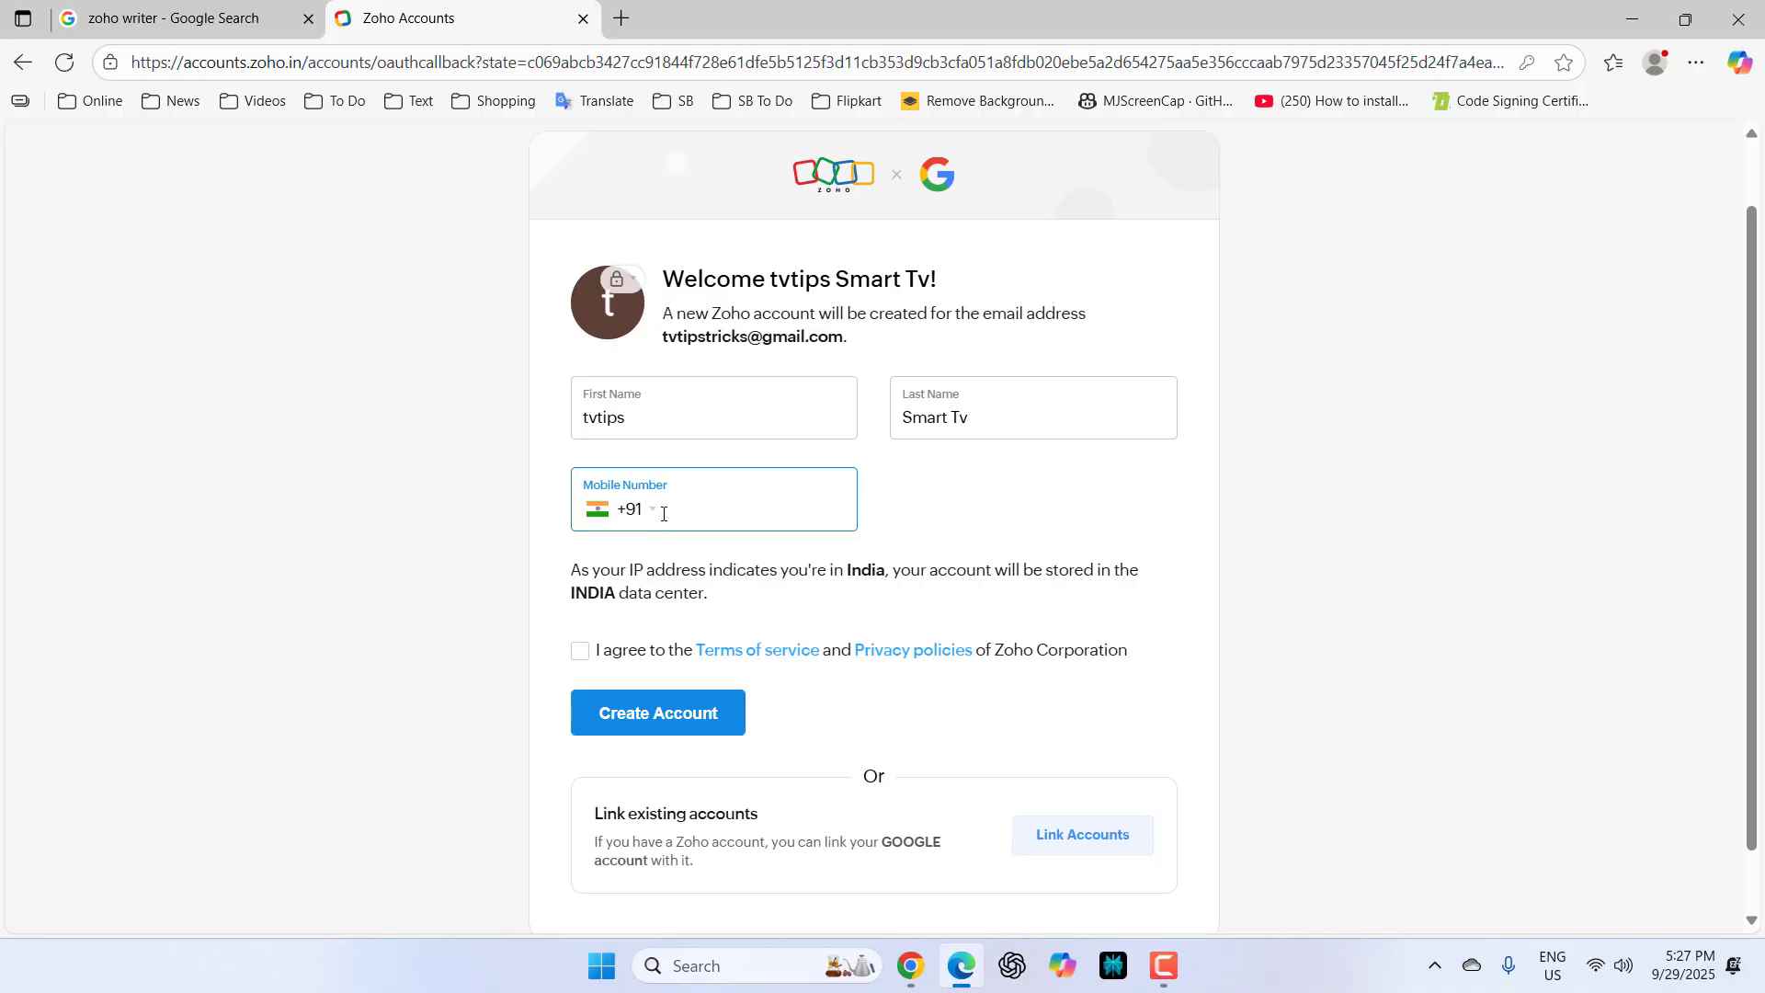
# Step: Agree to the Zoho terms of service and create the new account
pyautogui.click(581, 653)
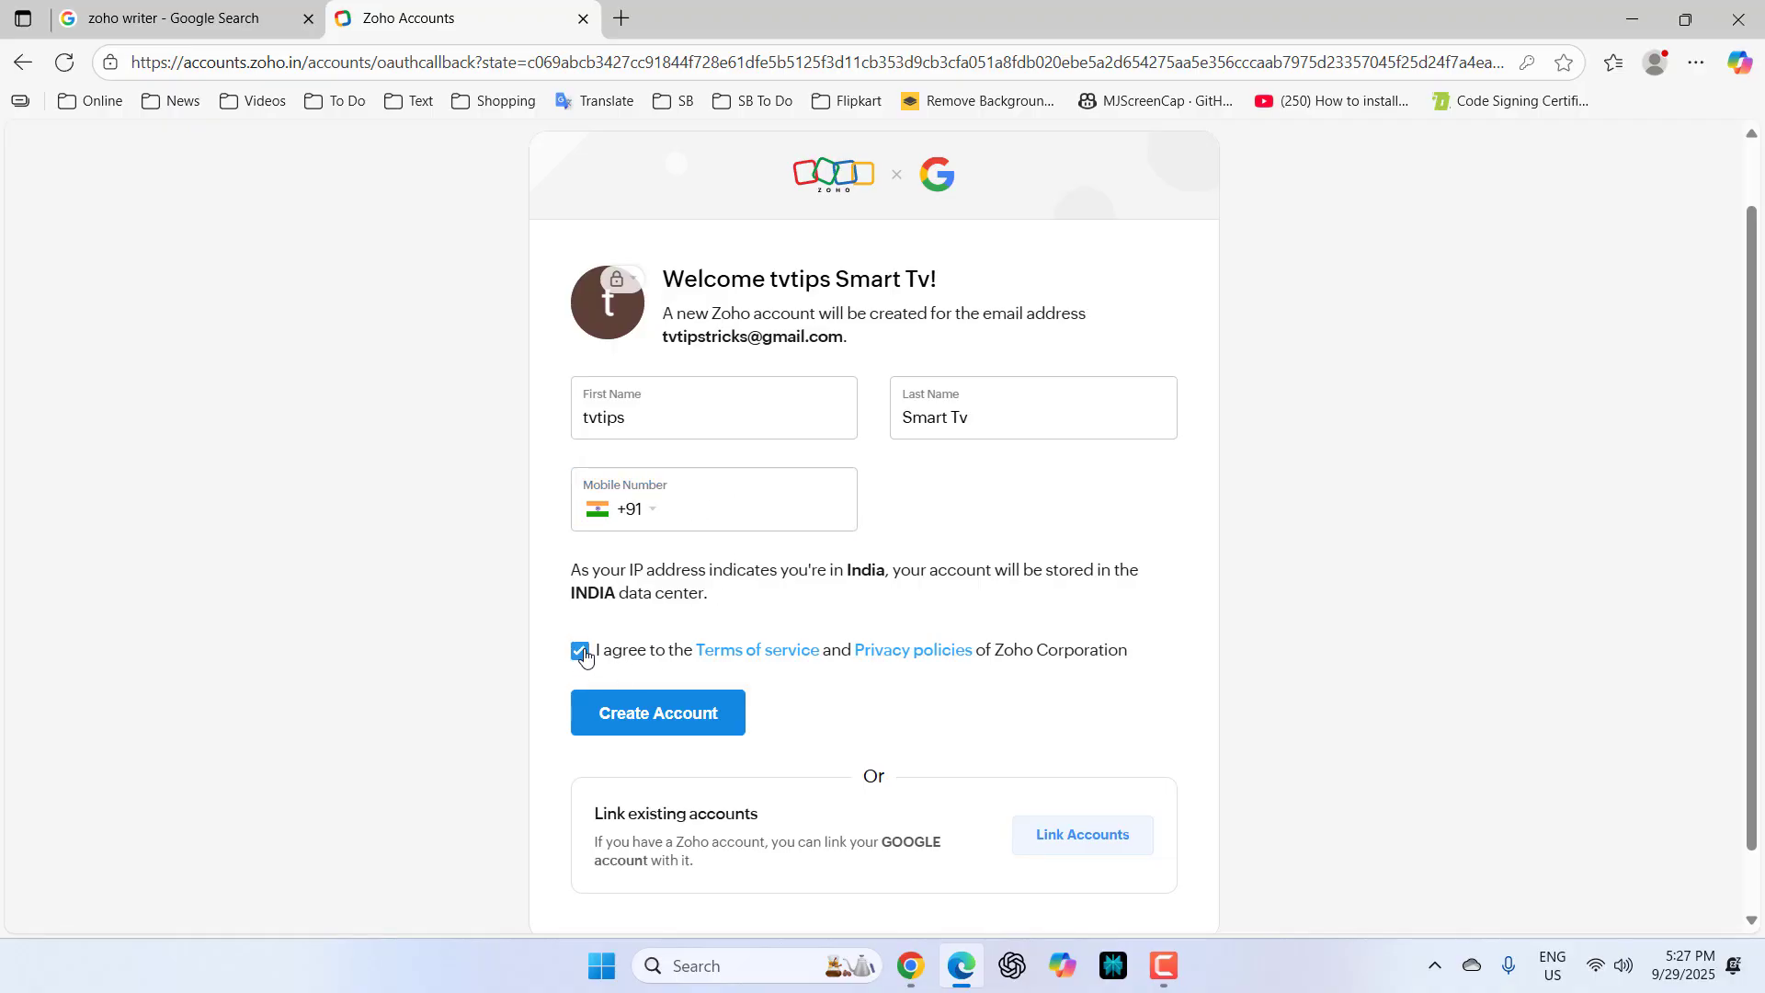
pyautogui.click(624, 723)
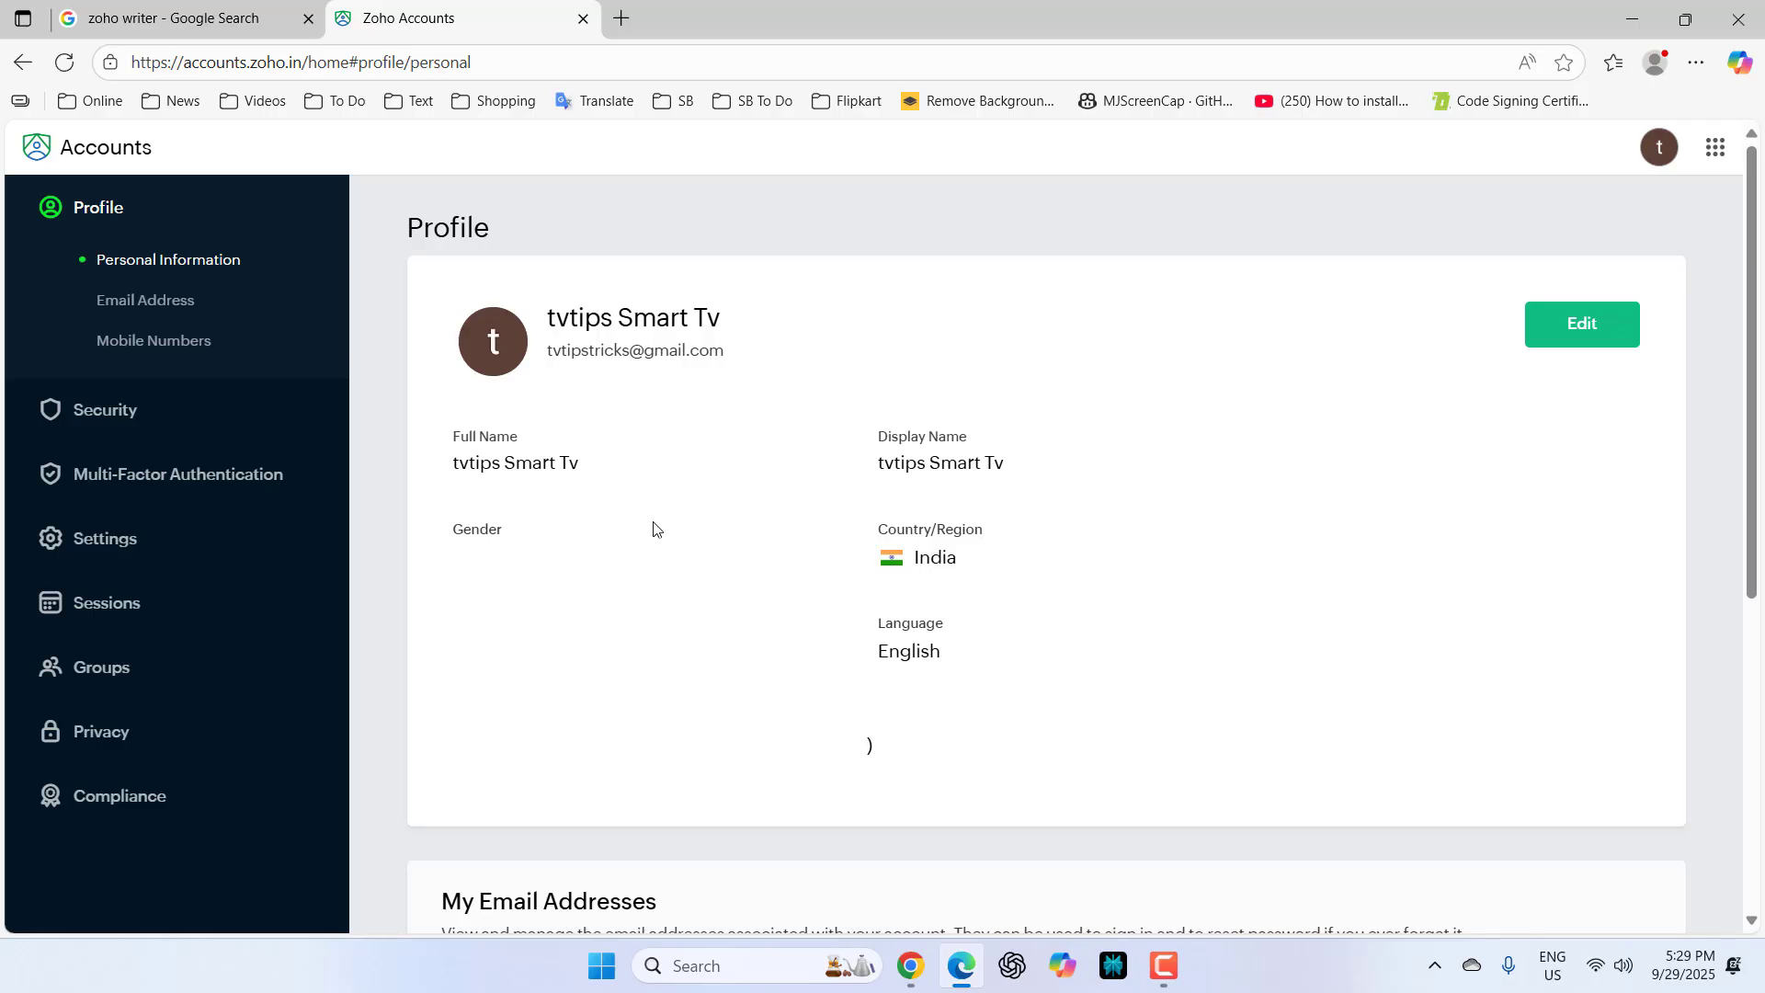
# Step: Open the Zoho apps grid and scroll through the list to reach Writer
pyautogui.click(1714, 149)
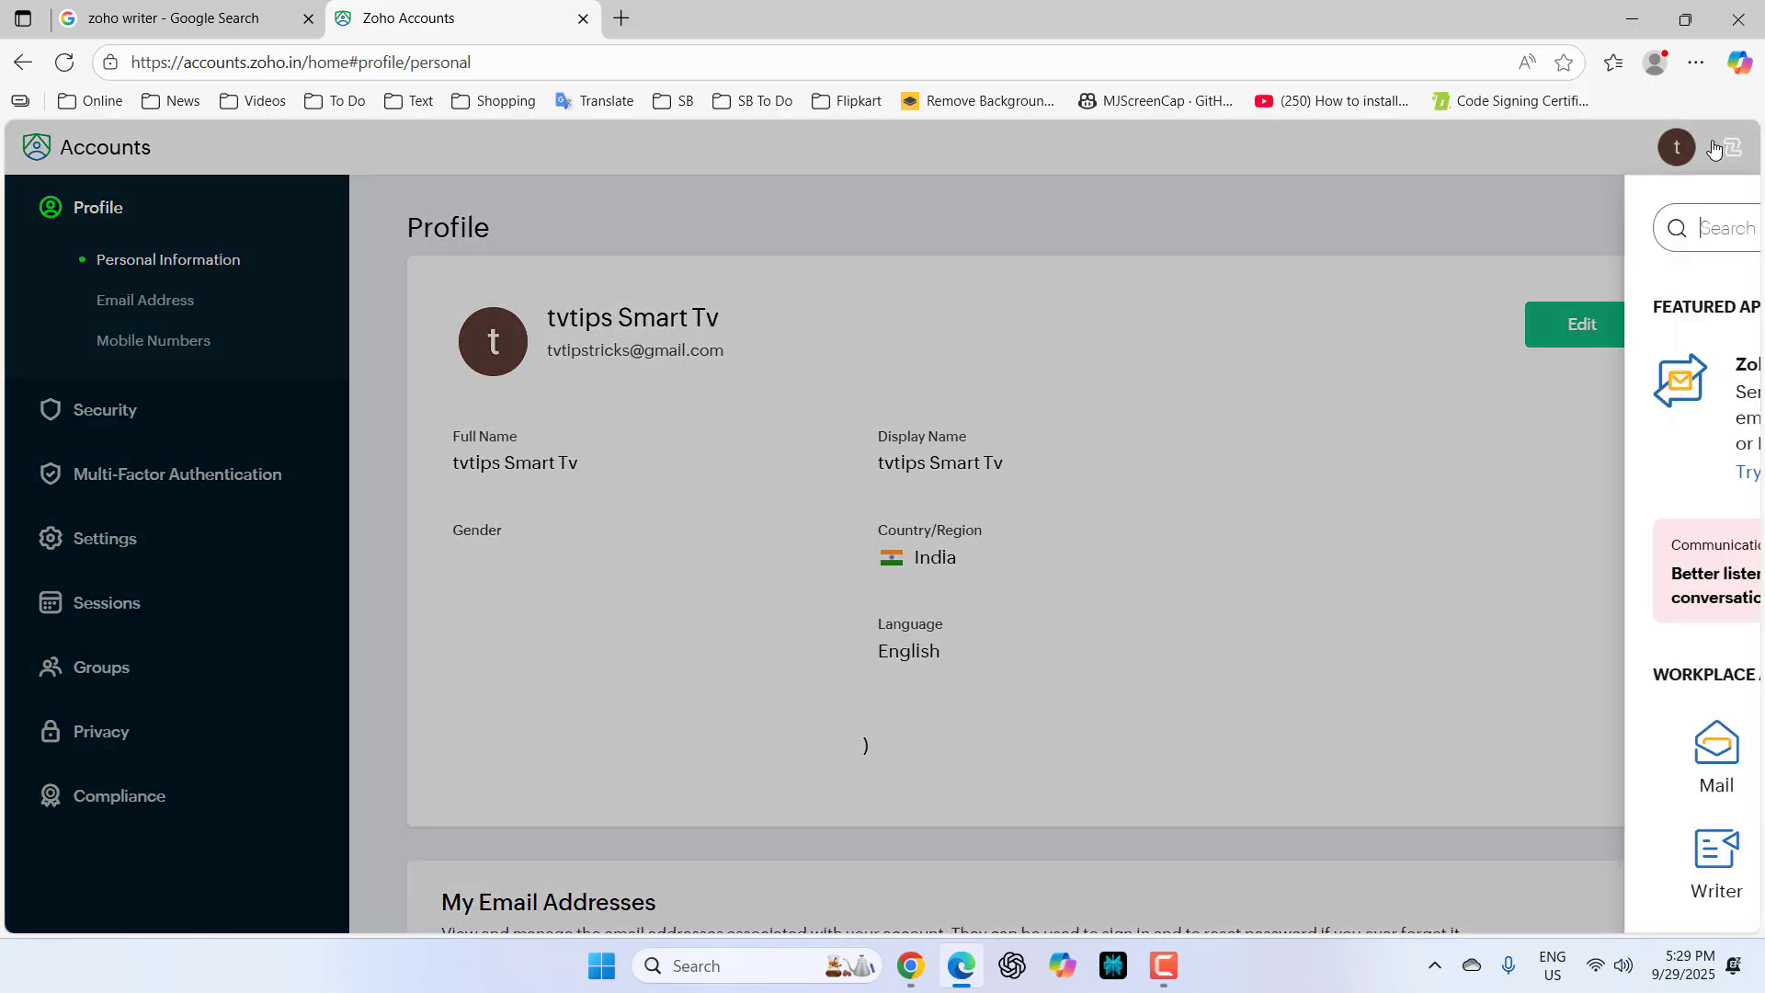
pyautogui.scroll(-5, 1510, 475)
pyautogui.scroll(-10, 1510, 476)
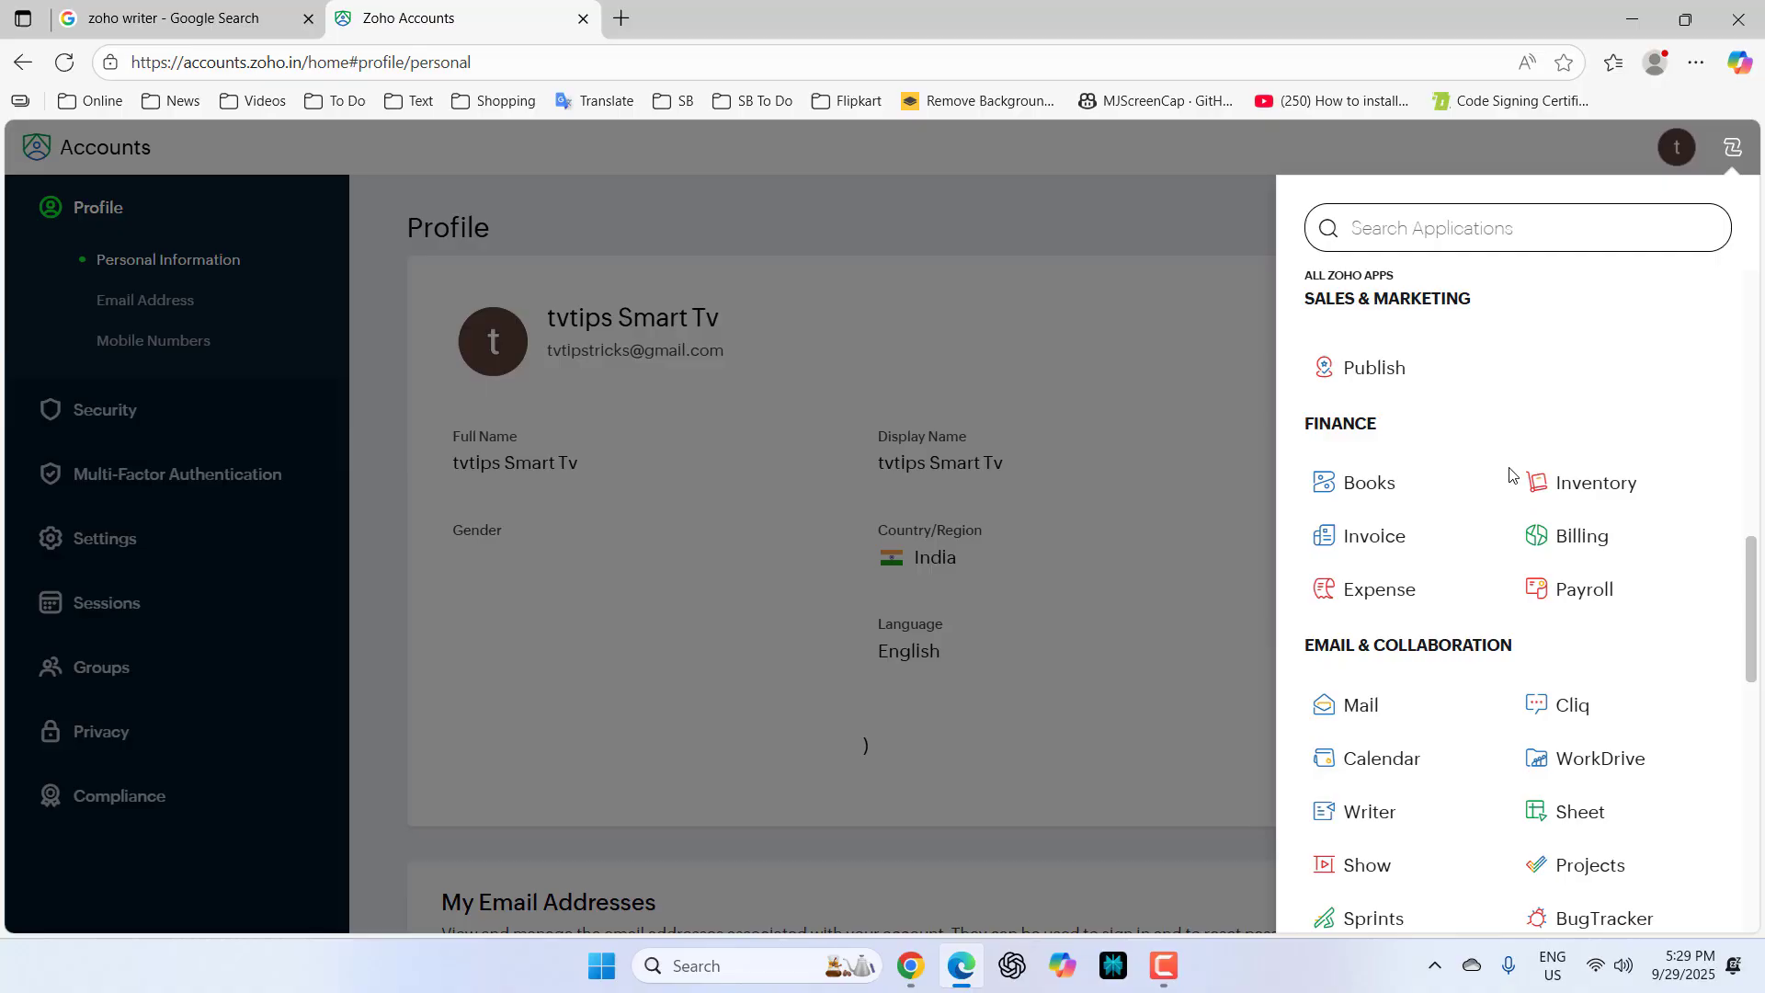
pyautogui.scroll(-3, 1511, 480)
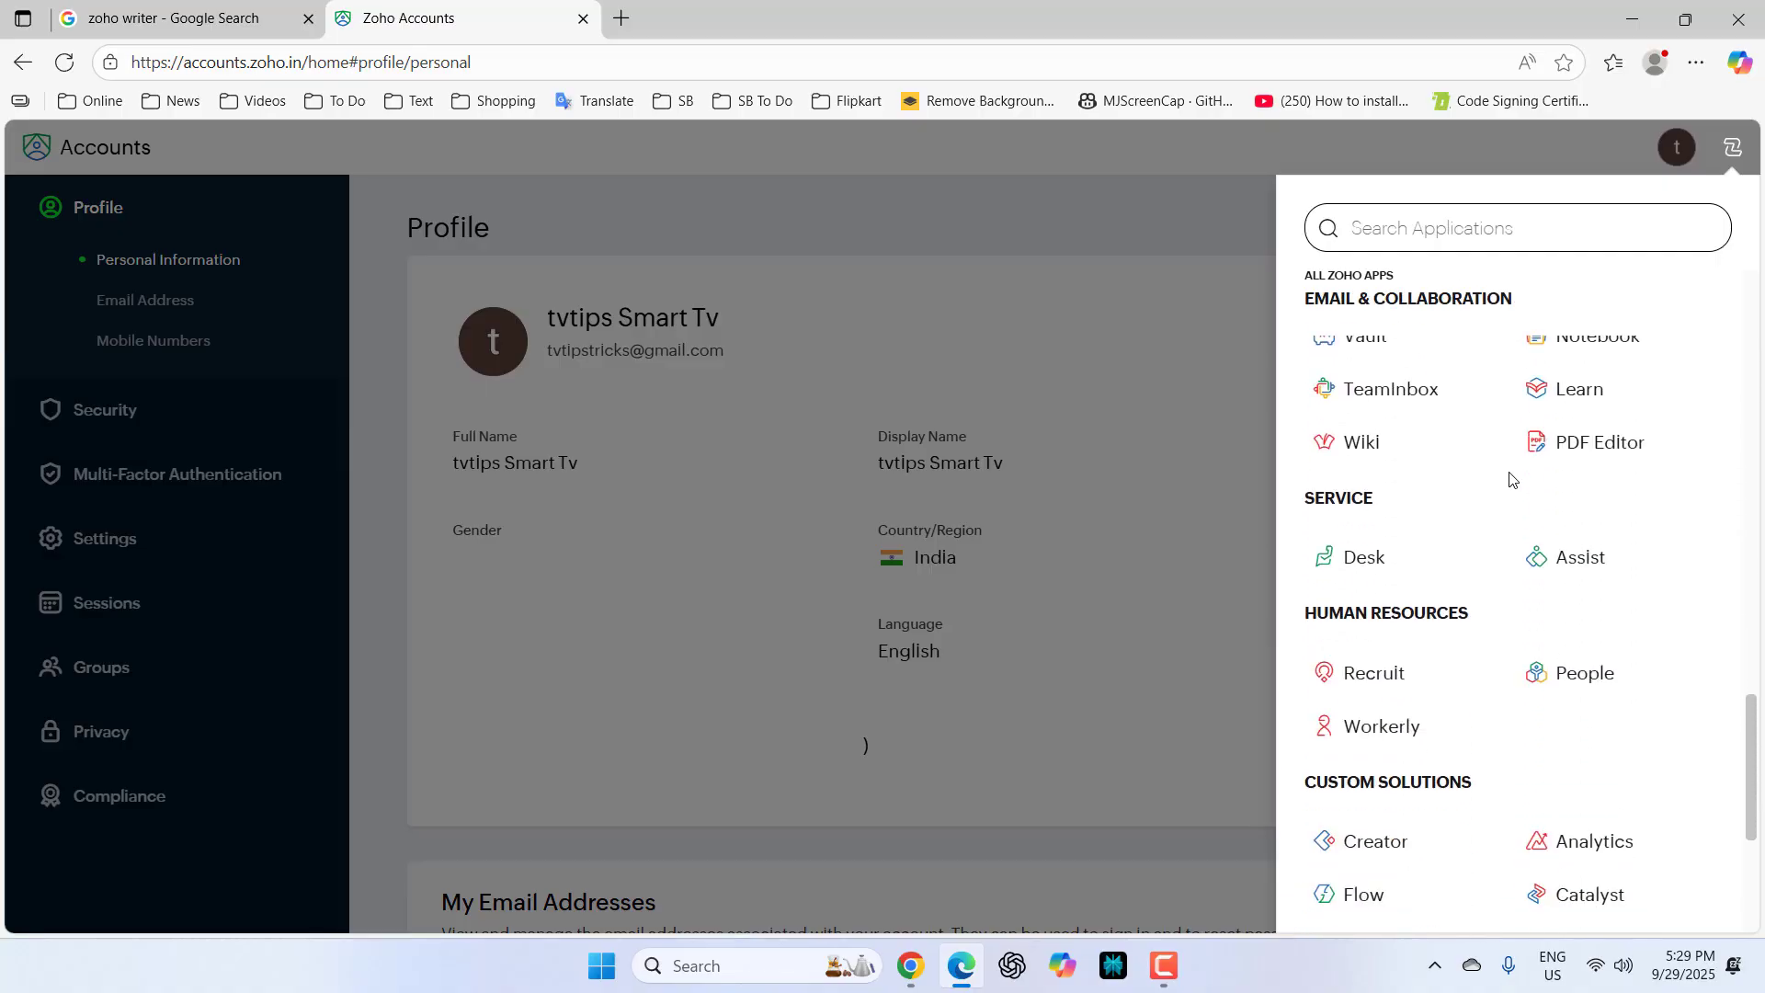
pyautogui.scroll(-3, 1504, 496)
pyautogui.scroll(8, 1378, 749)
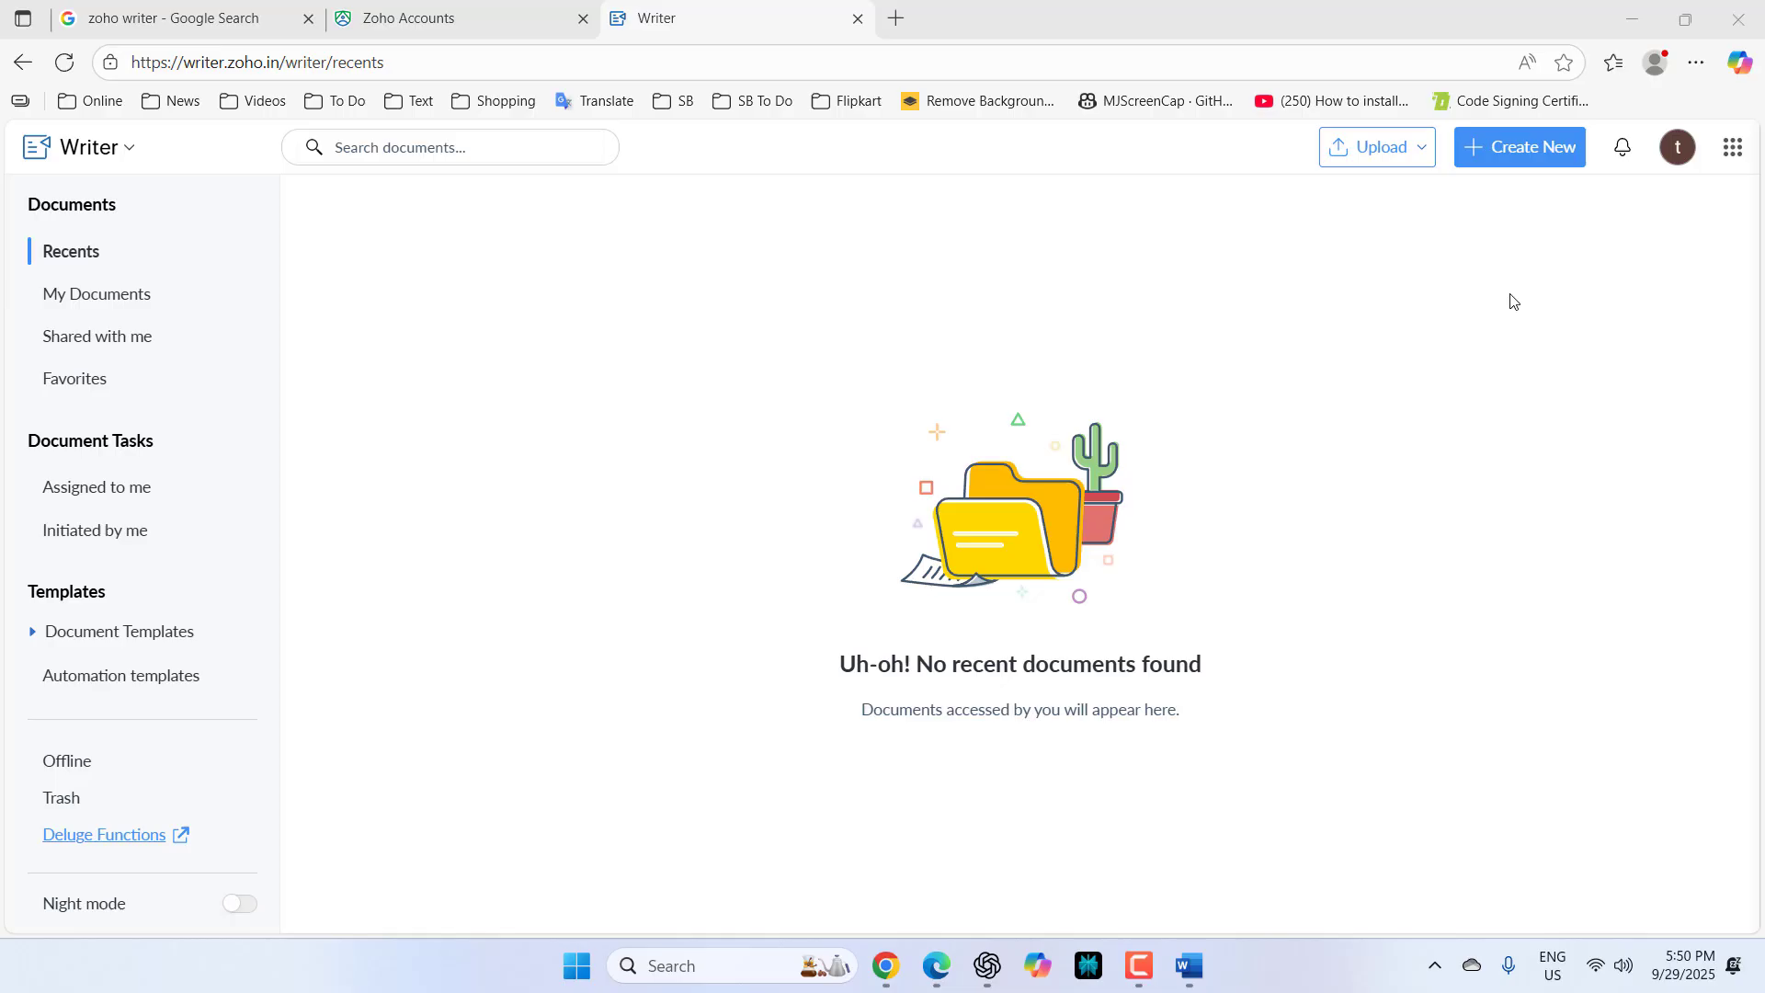
# Step: Create a blank document, close the old Writer tab, and retitle the document 'writer'
pyautogui.click(1512, 163)
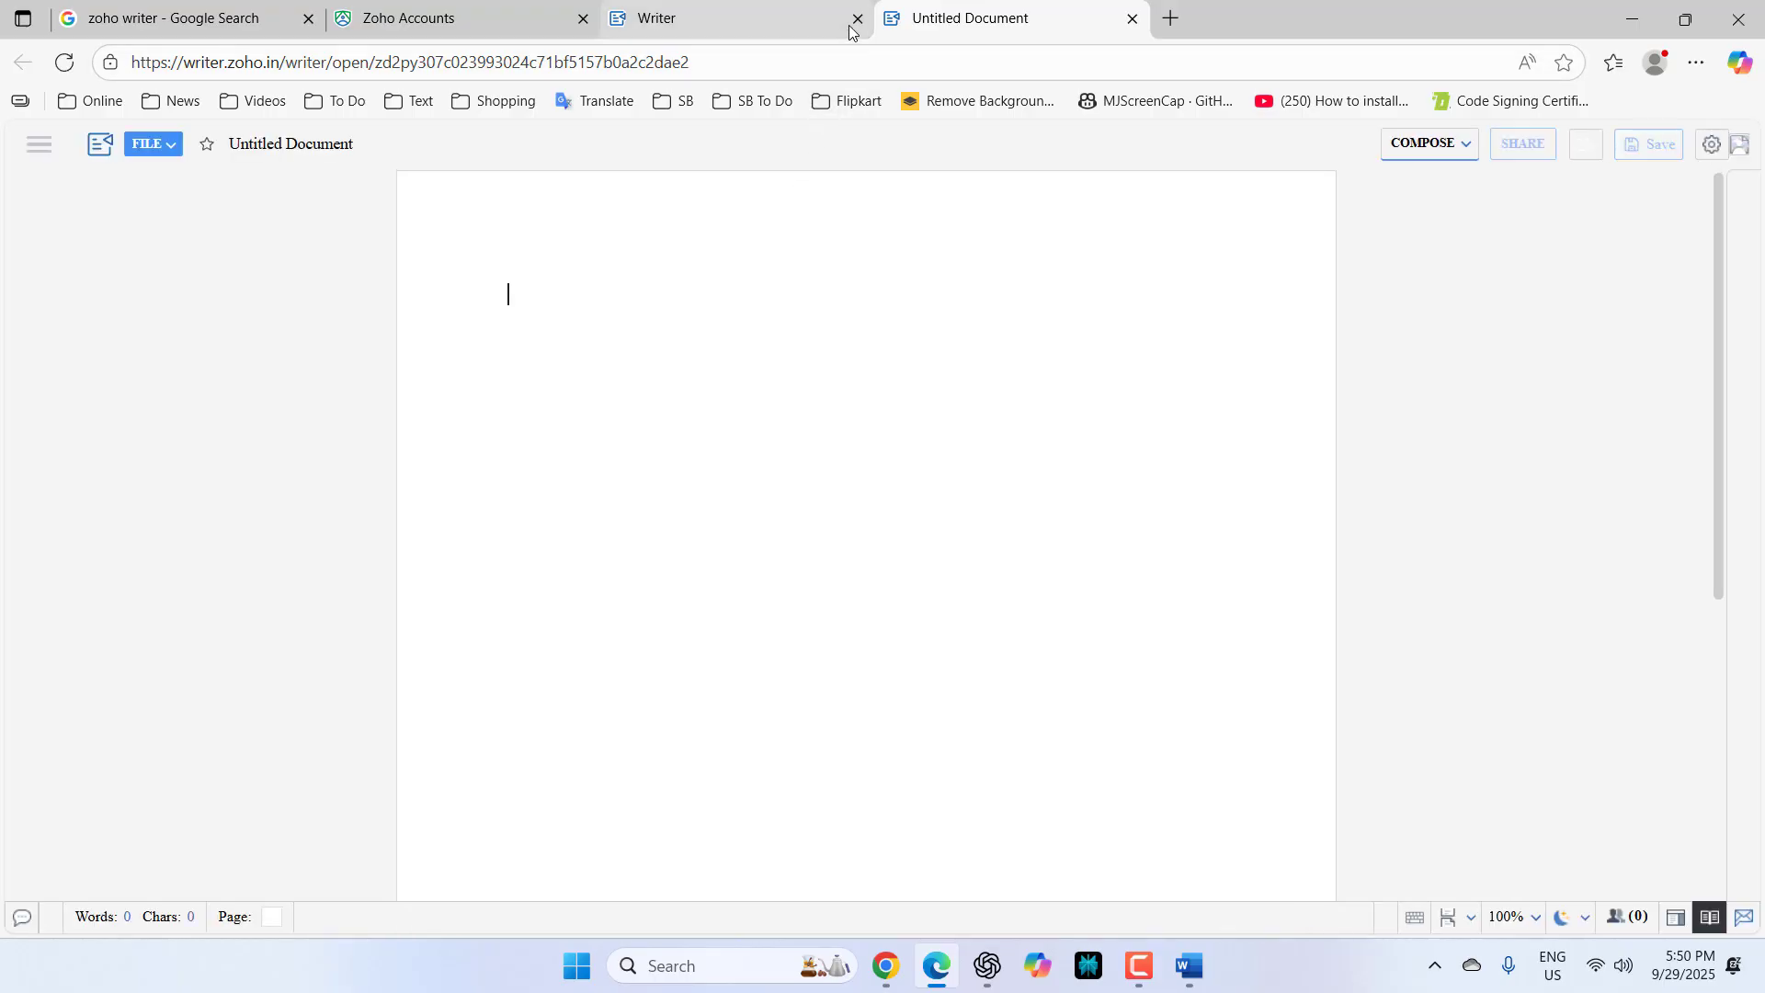
pyautogui.click(858, 18)
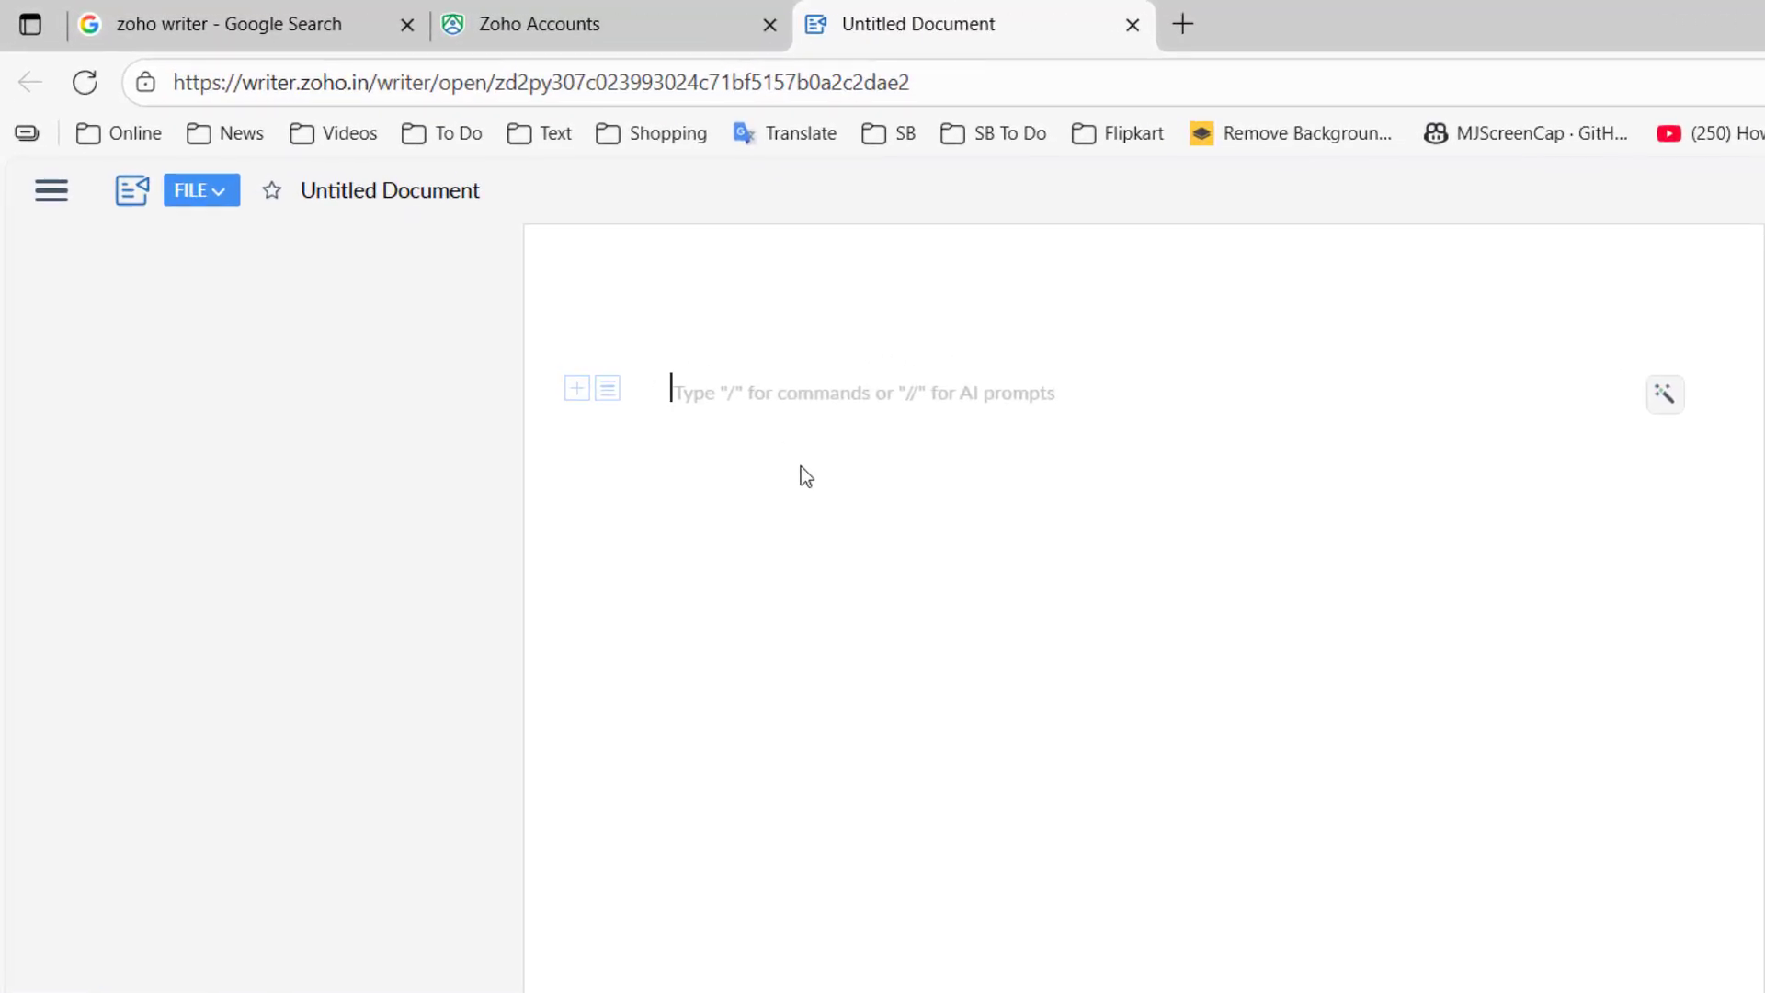
pyautogui.click(419, 190)
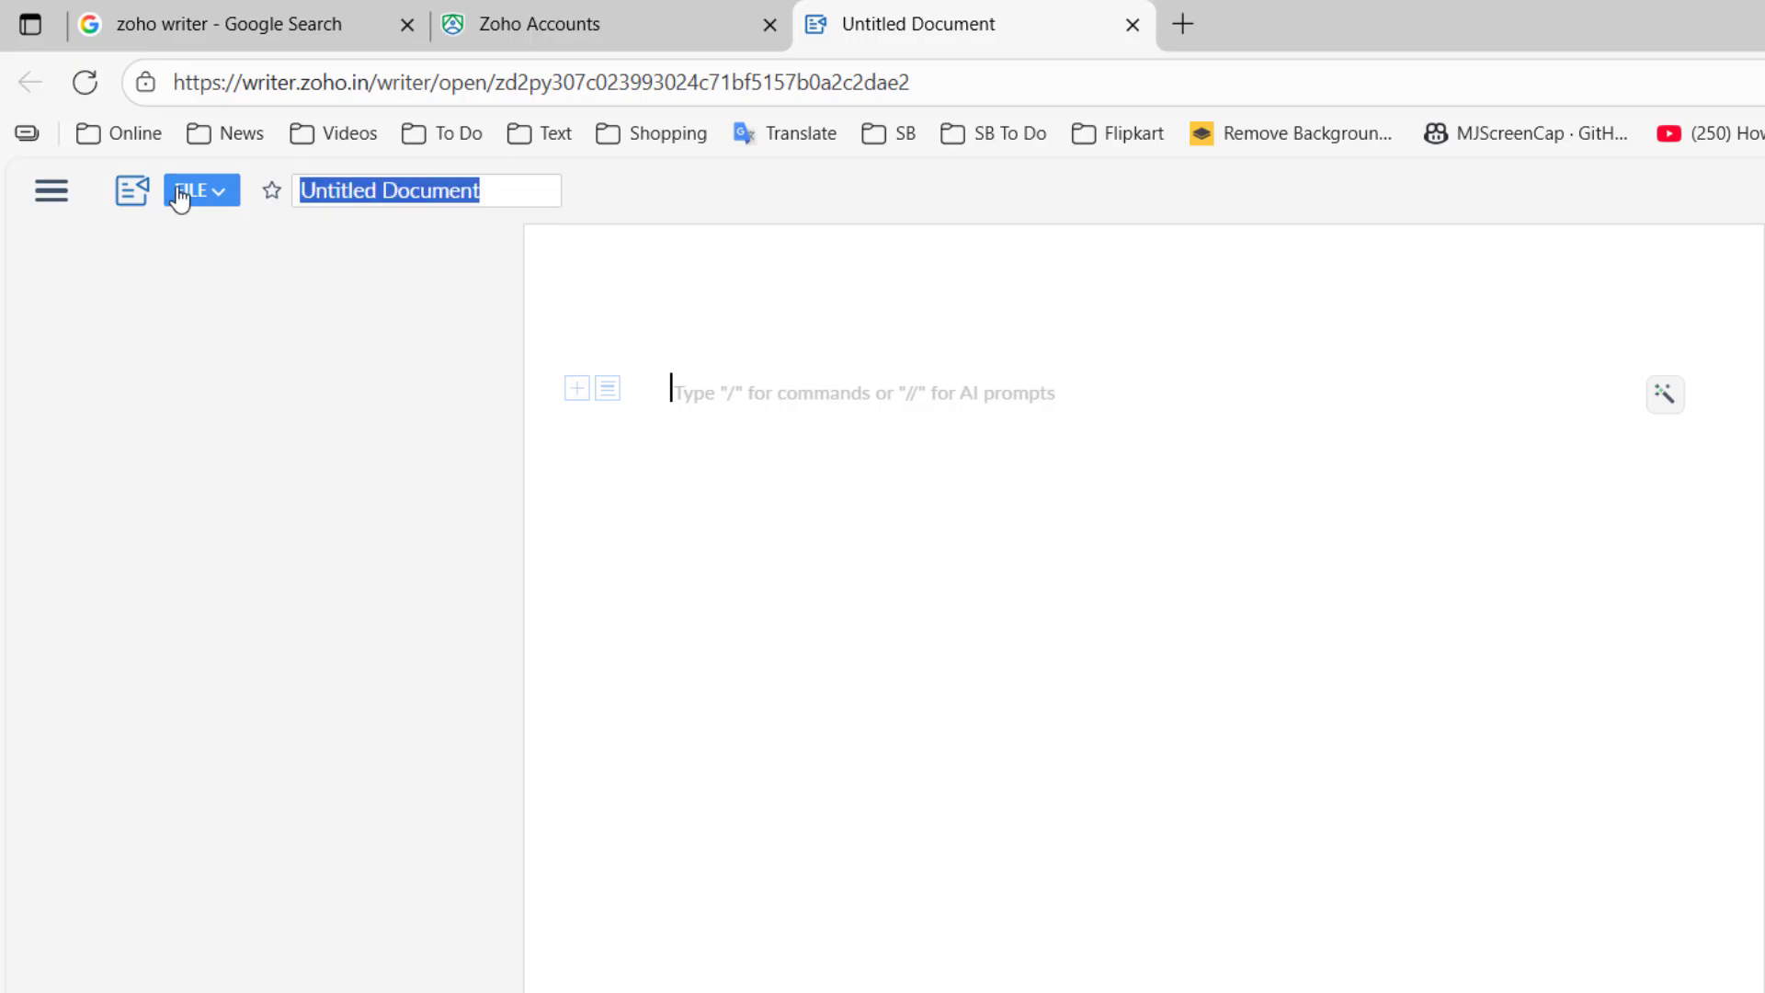
pyautogui.write('zoho')
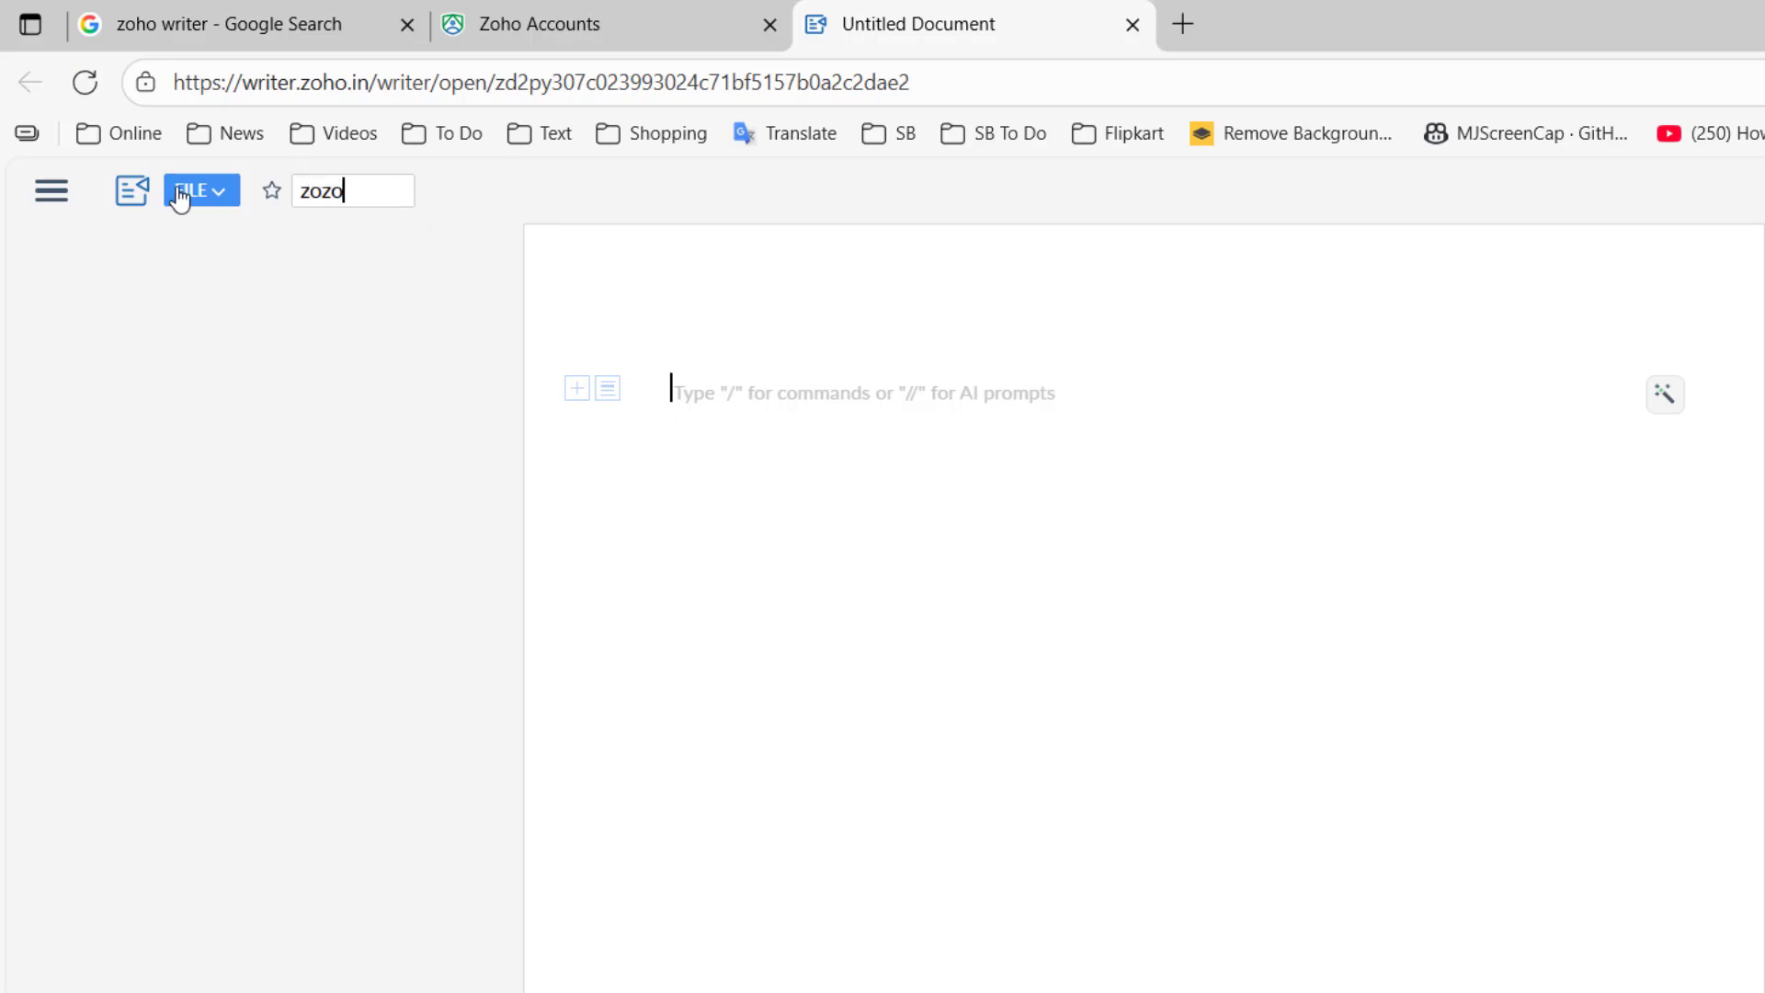
pyautogui.press('BackSpace')
pyautogui.press('BackSpace')
pyautogui.press('BackSpace')
pyautogui.press('BackSpace')
pyautogui.write('writer')
pyautogui.press('Return')
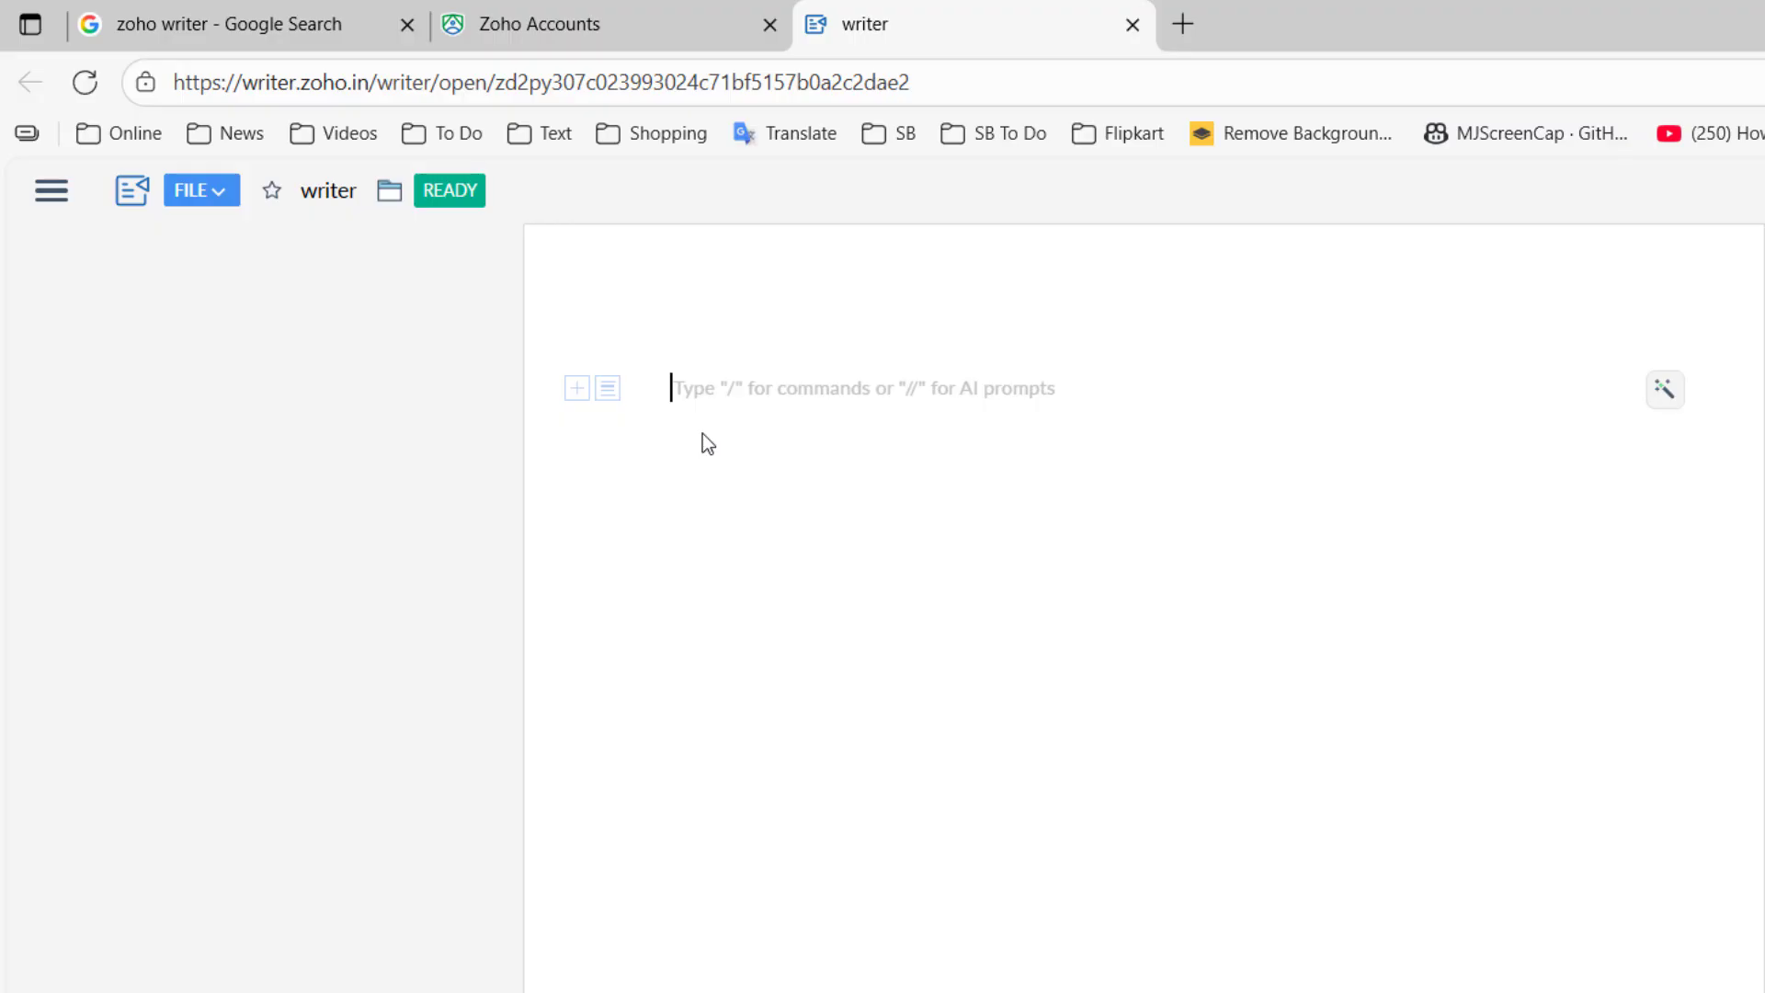
# Step: Change the page size from Letter to A4 in Page Setup's Layout options
pyautogui.click(44, 204)
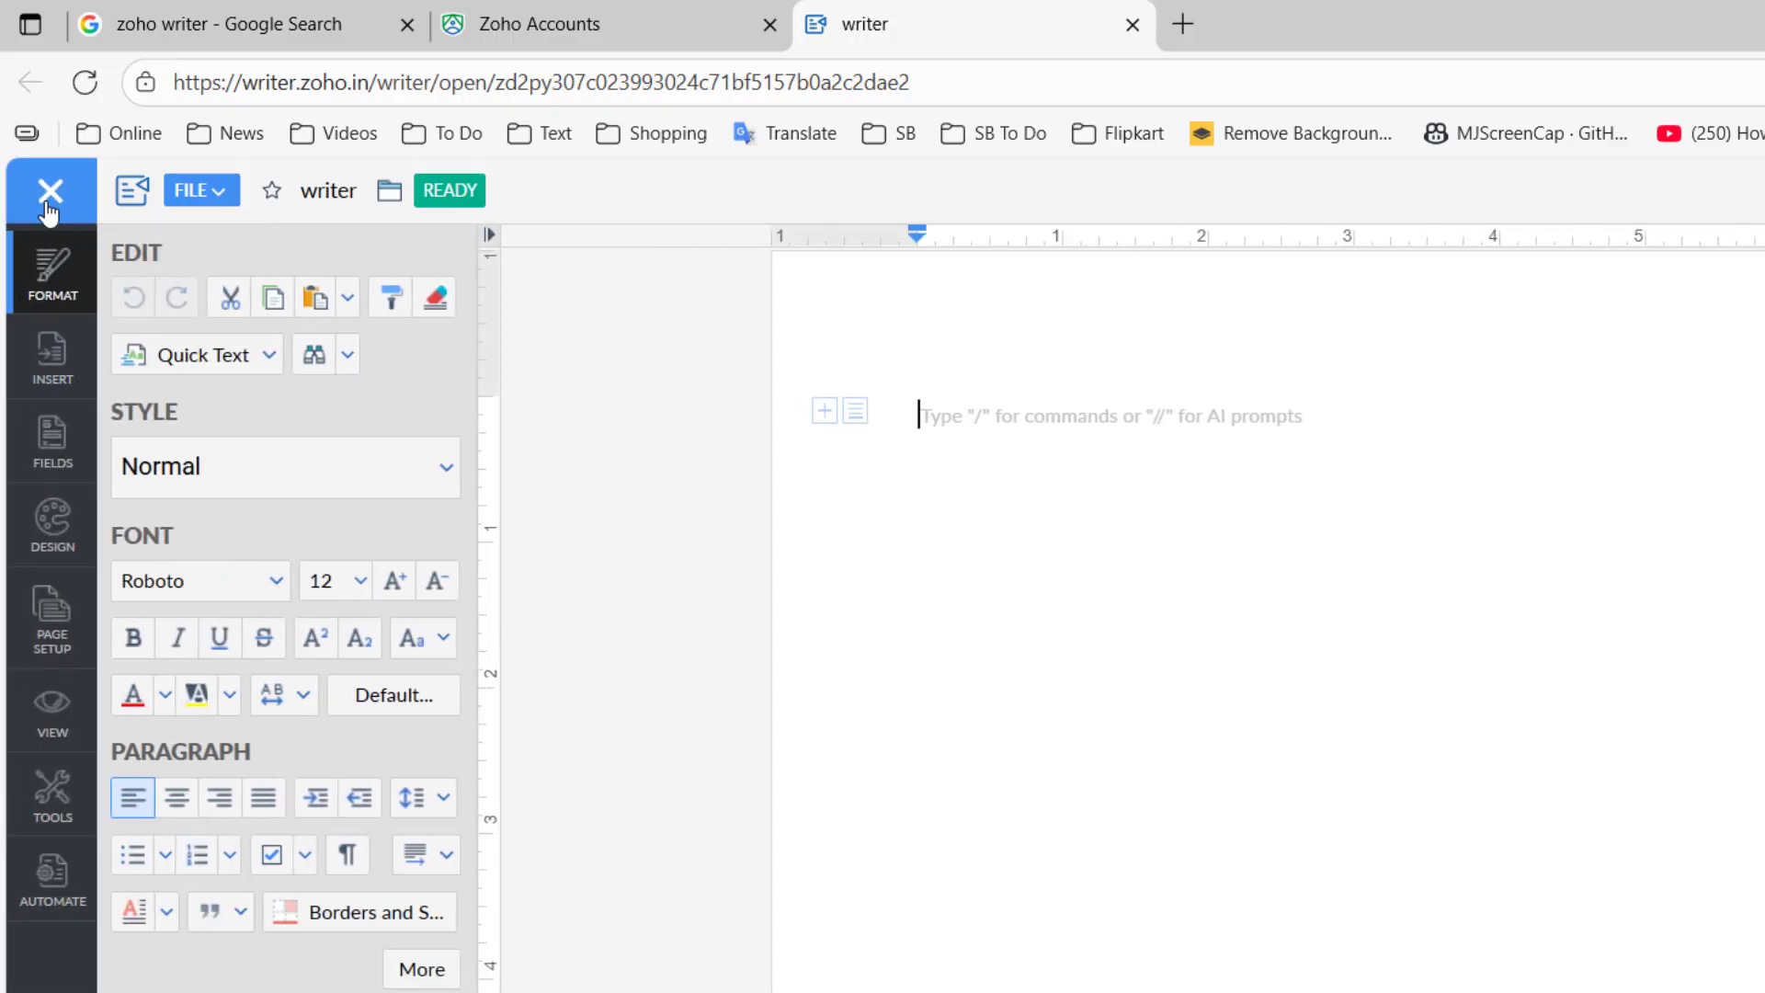
pyautogui.click(57, 610)
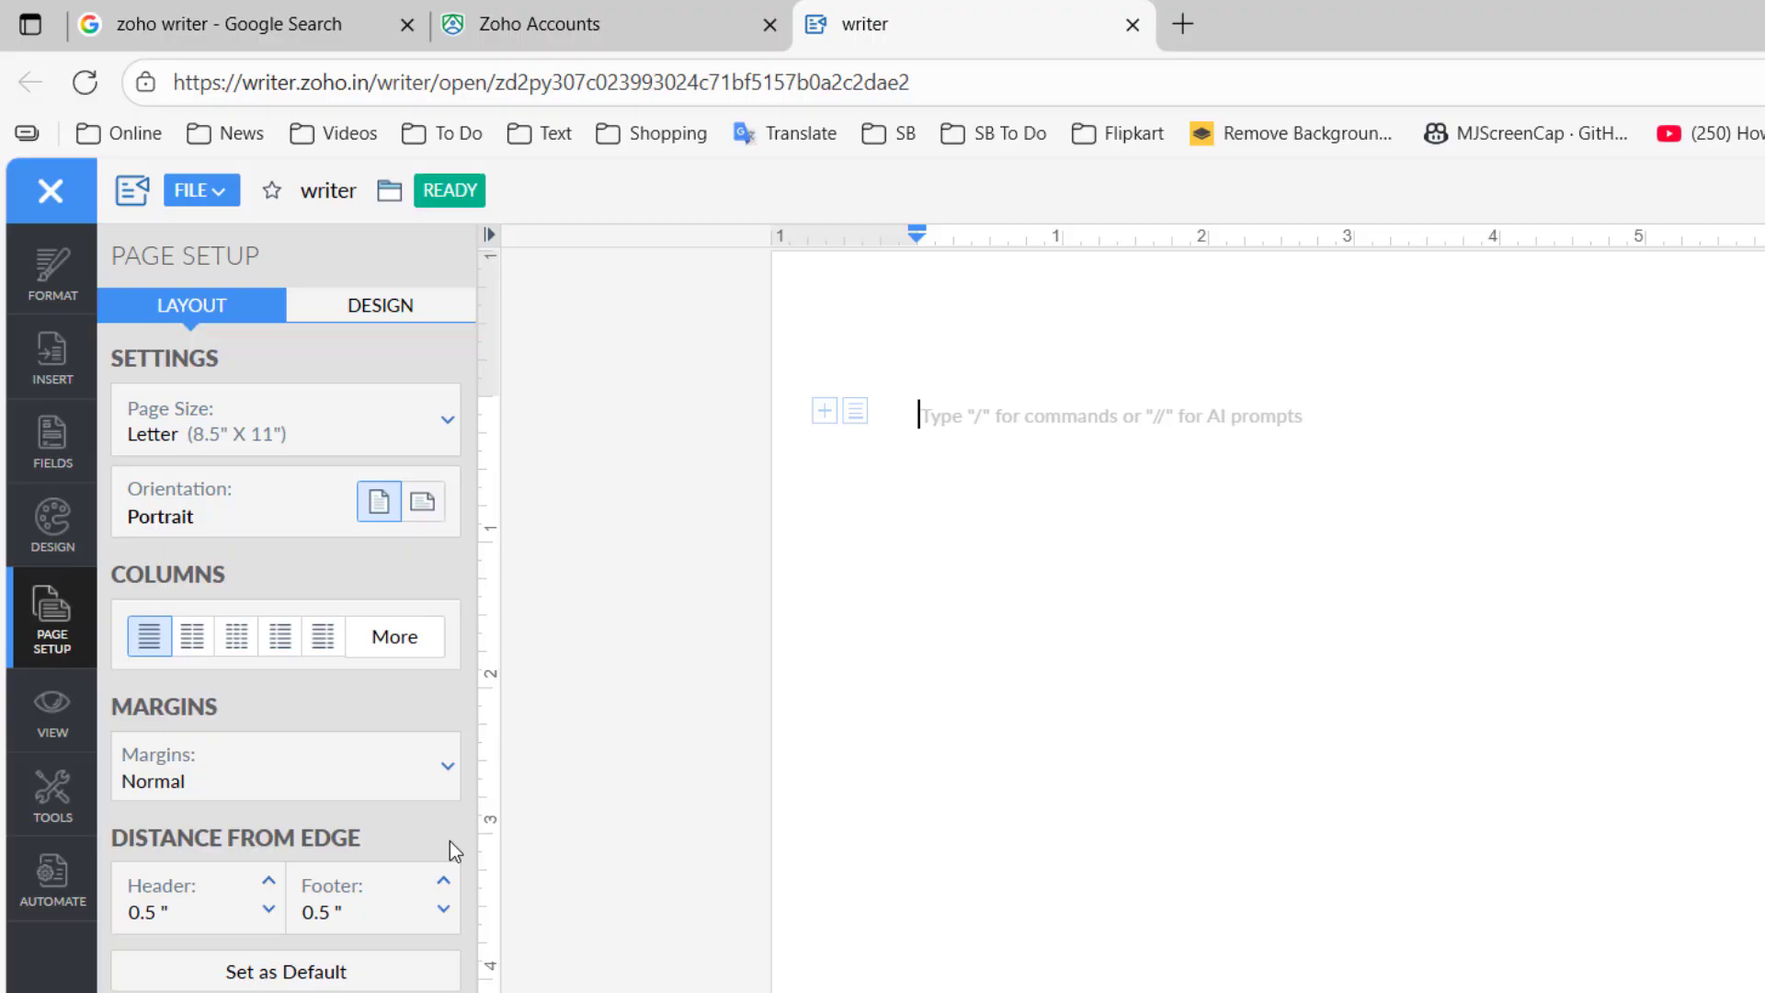
pyautogui.click(262, 414)
pyautogui.click(201, 480)
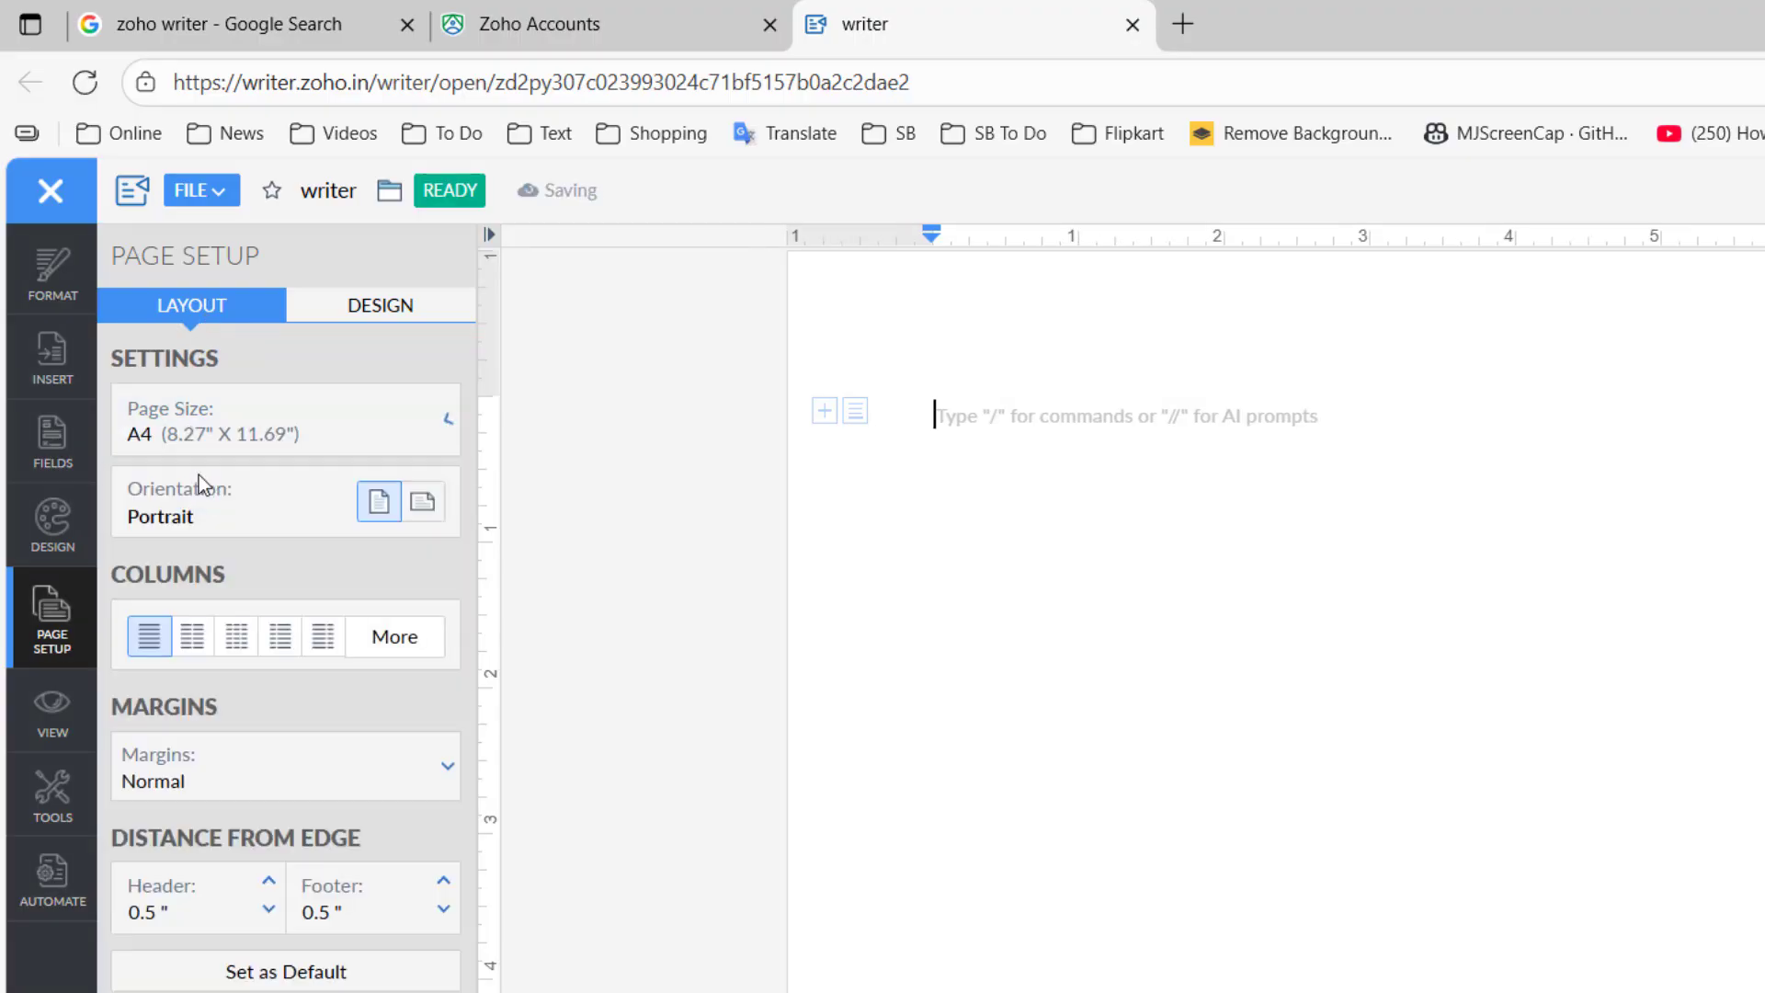
pyautogui.click(222, 443)
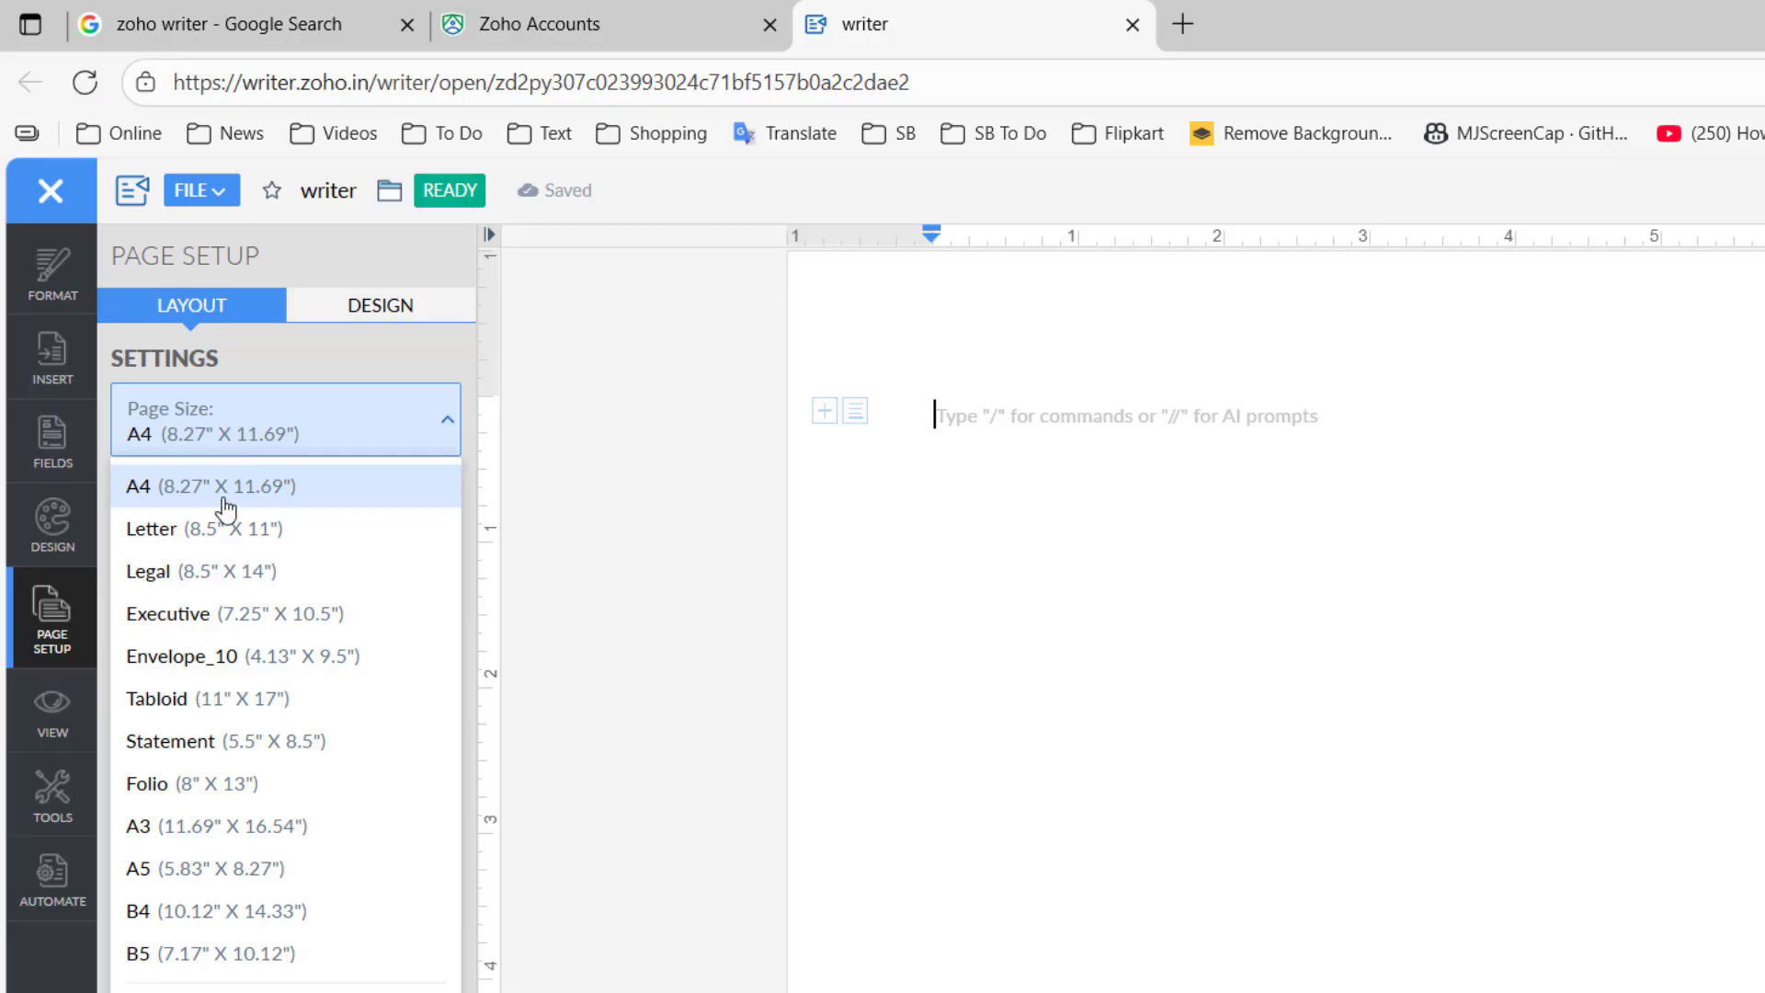
pyautogui.click(161, 490)
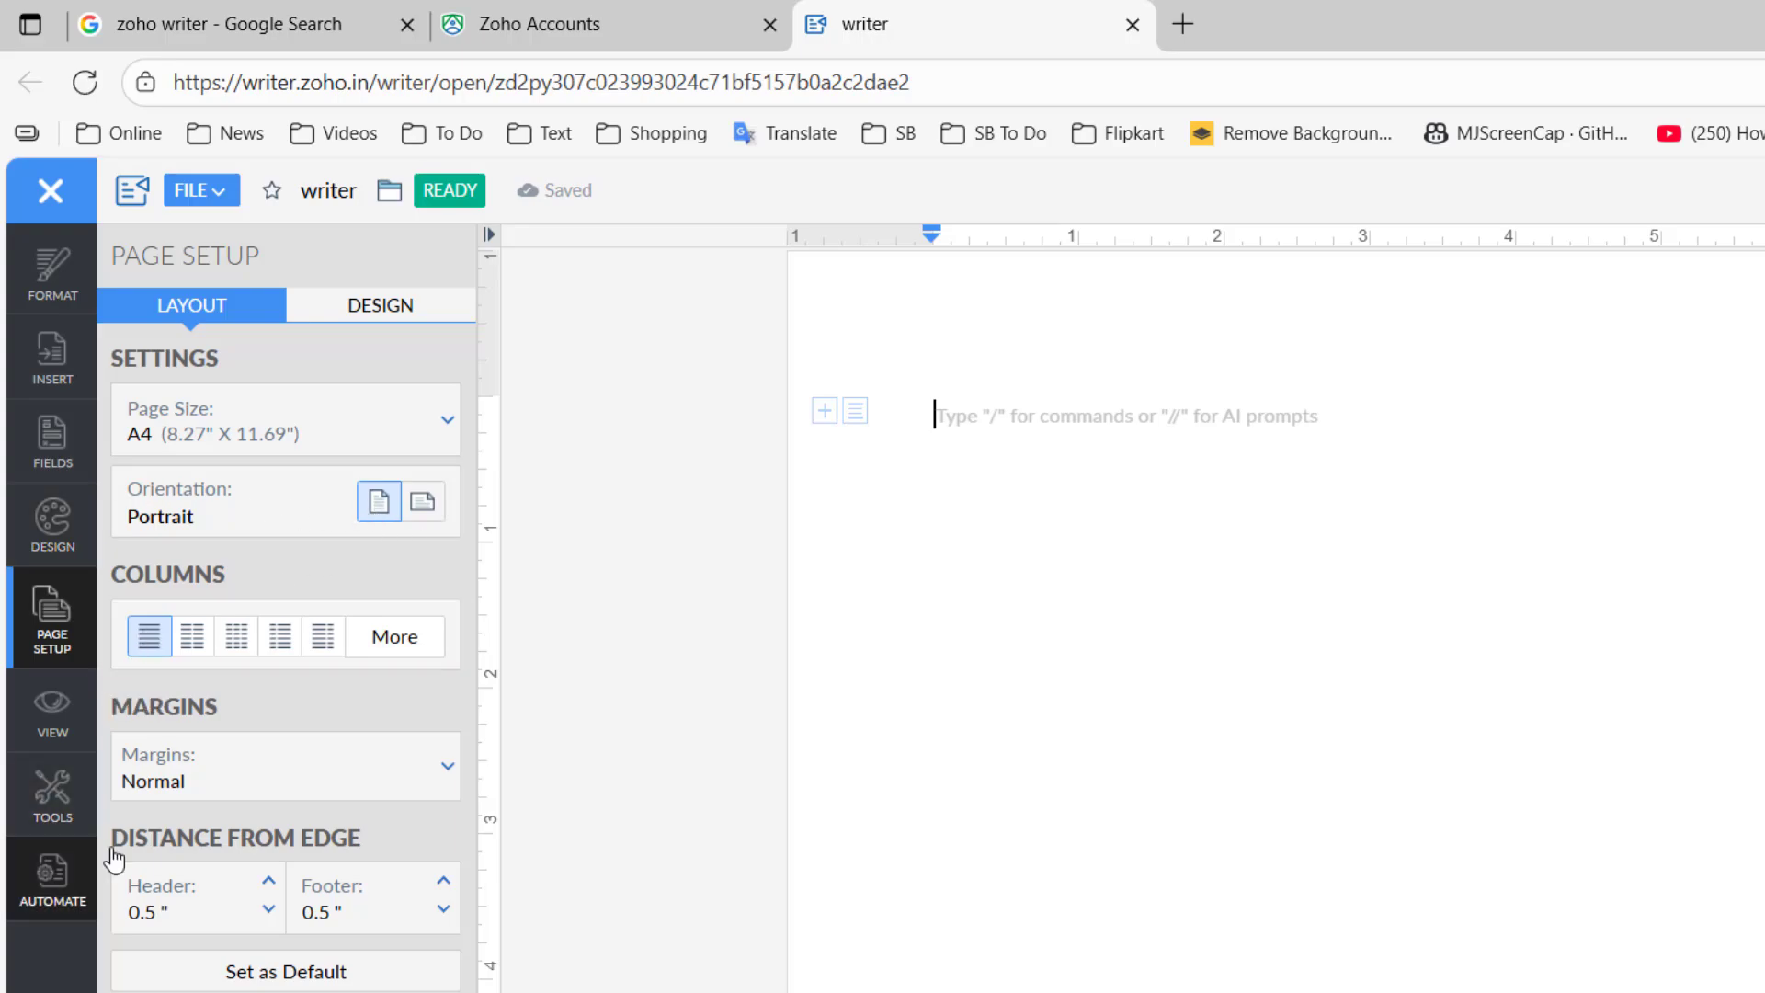
# Step: Use custom margins with 0.875" left and right, and 0.5" header and footer distances
pyautogui.click(284, 764)
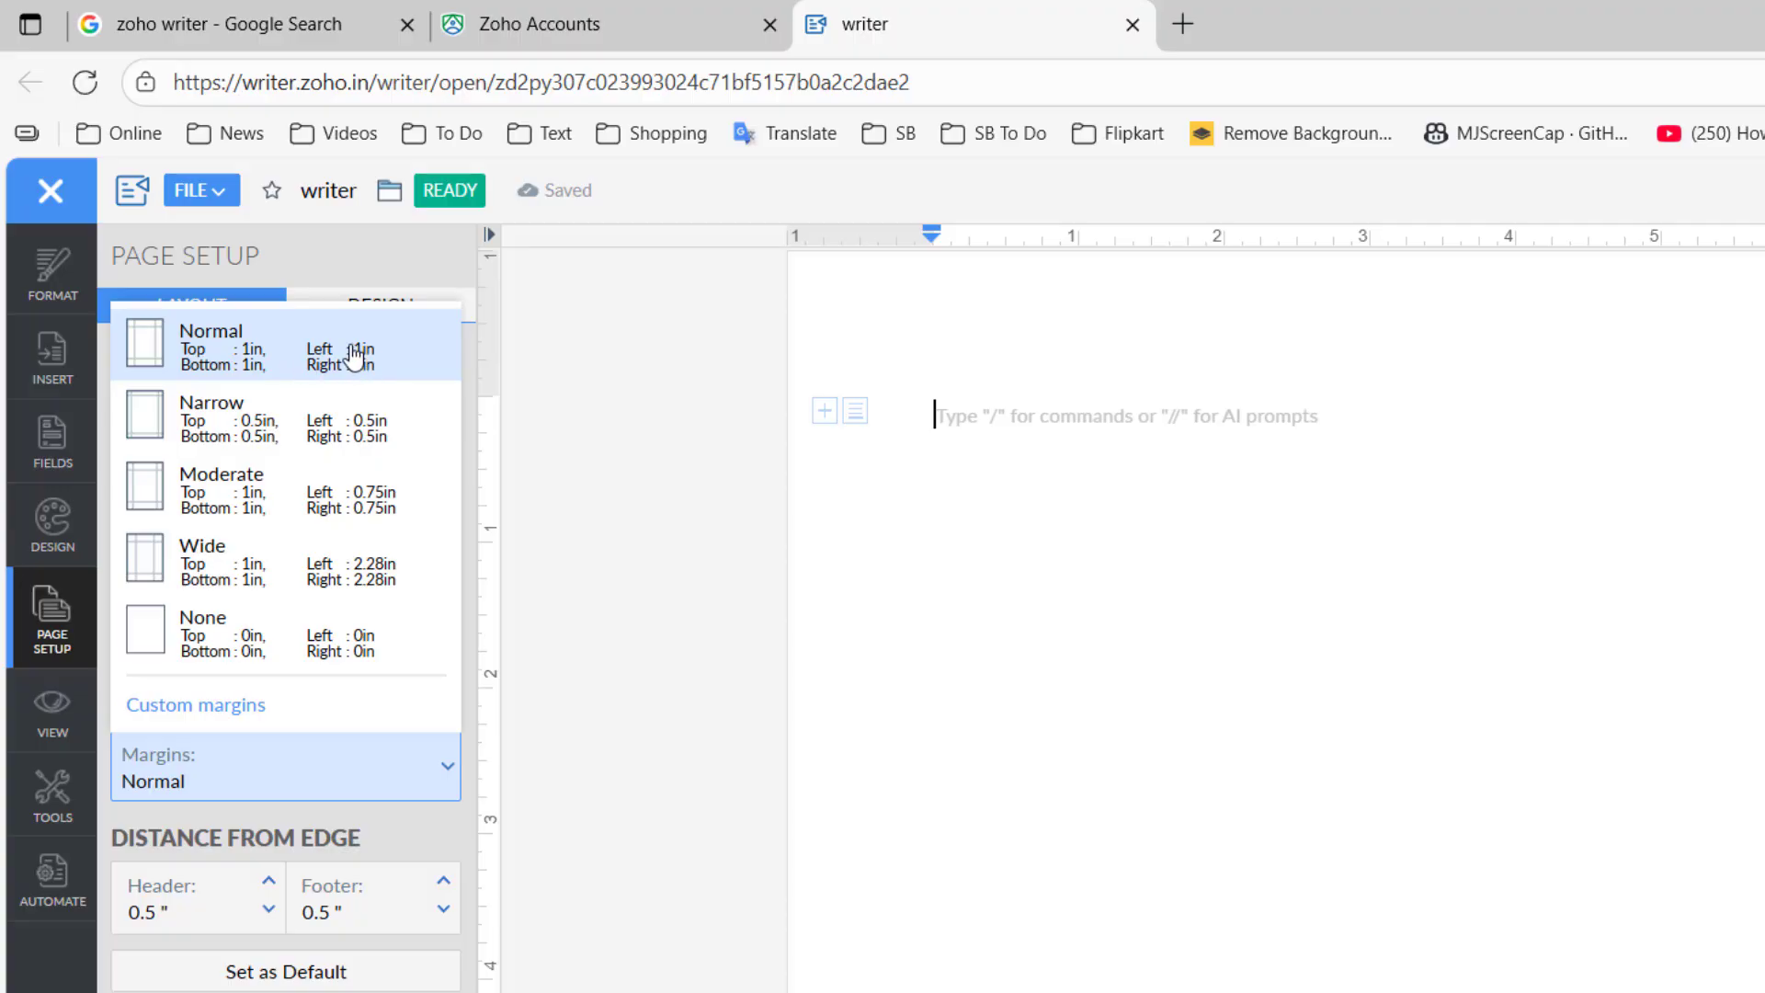
pyautogui.click(255, 710)
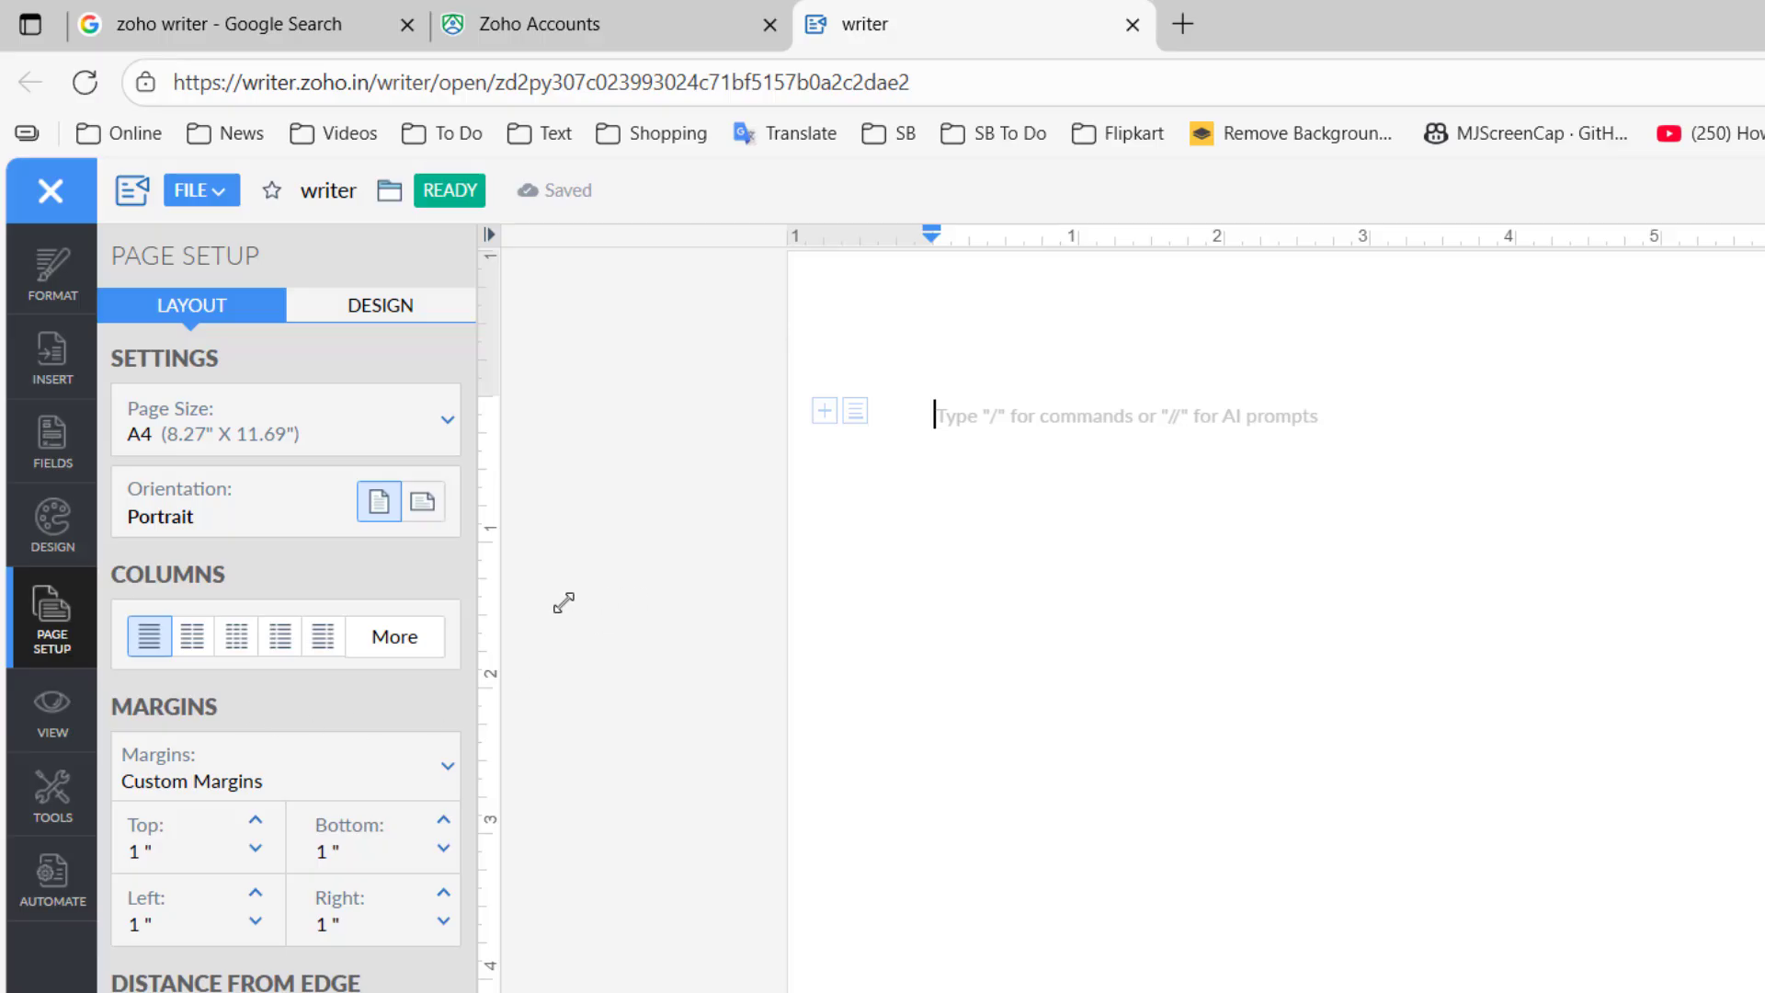
pyautogui.click(445, 928)
pyautogui.click(257, 923)
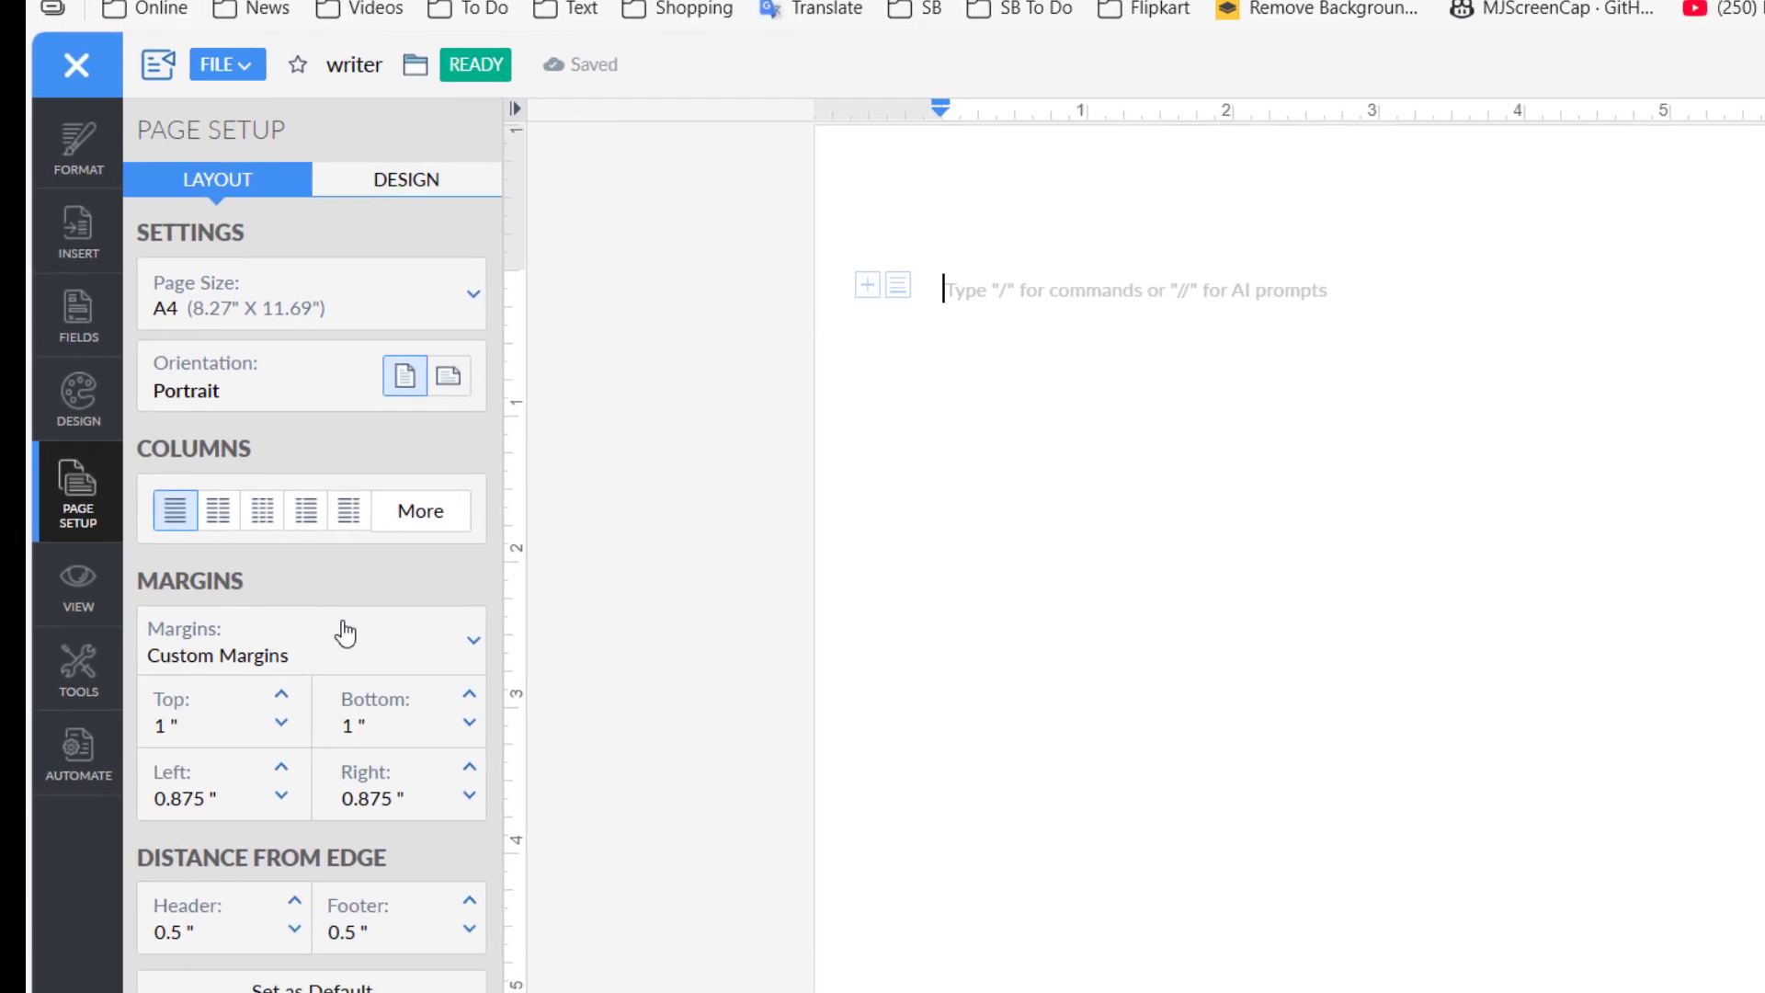
pyautogui.click(179, 848)
pyautogui.click(315, 788)
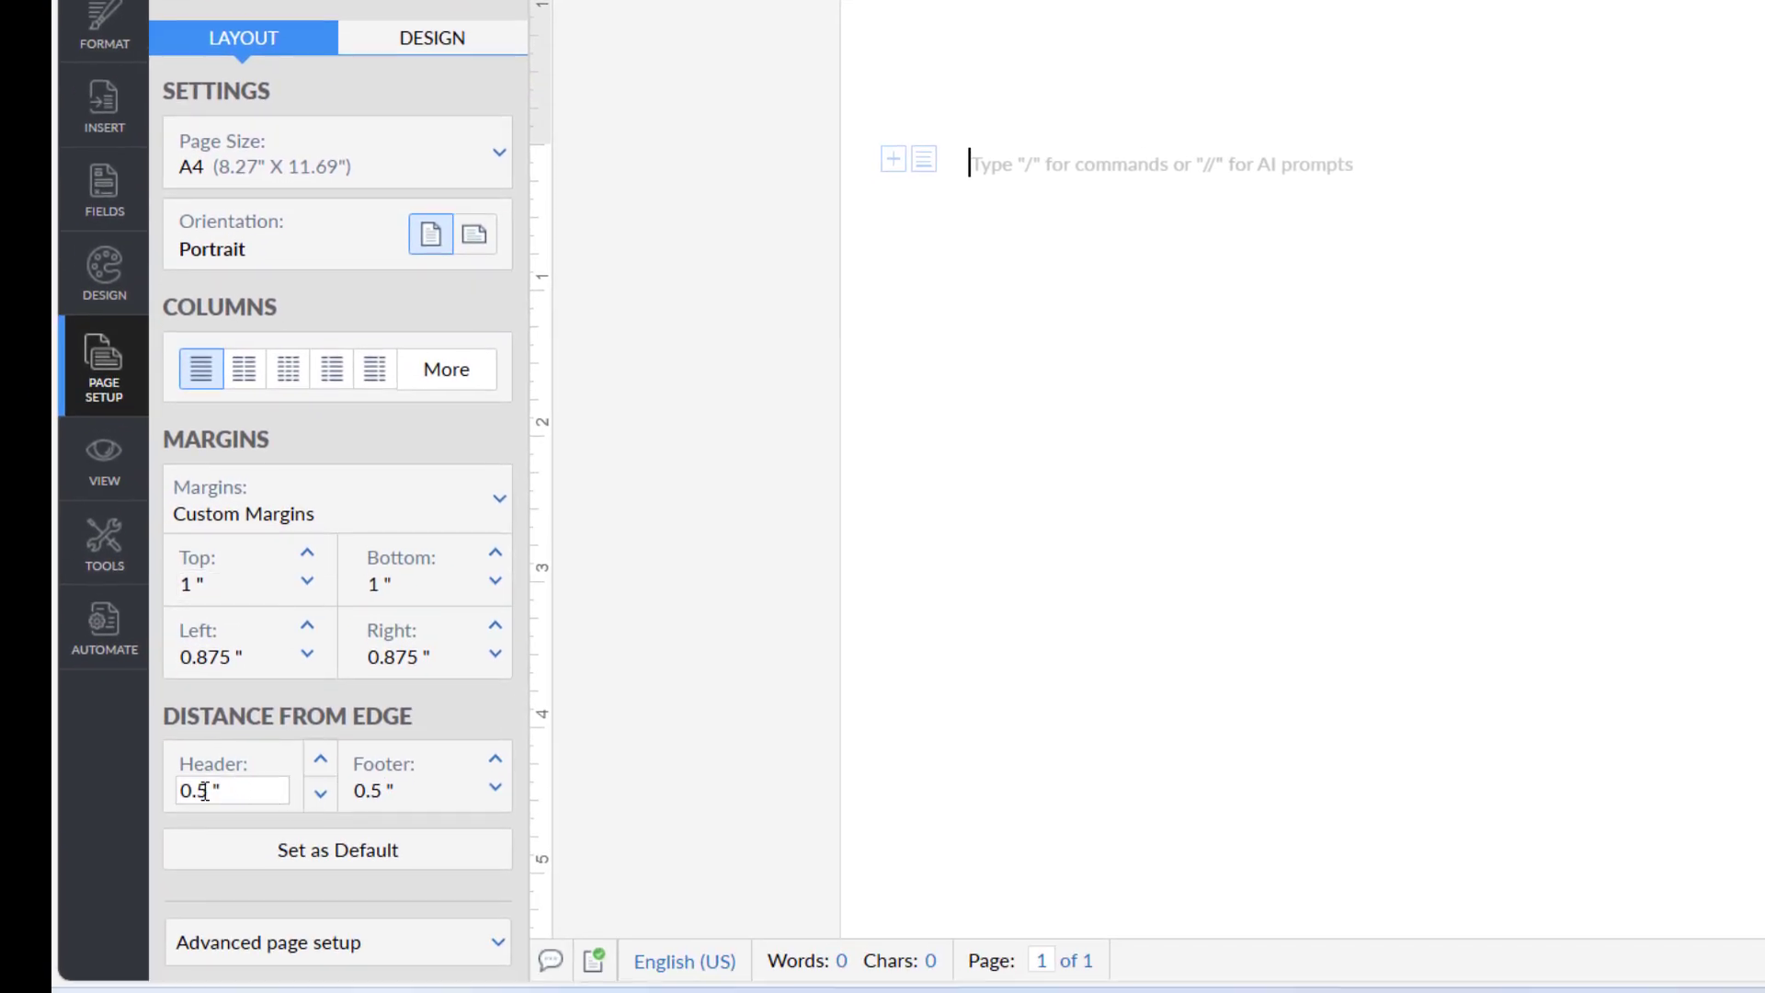
pyautogui.press('Tab')
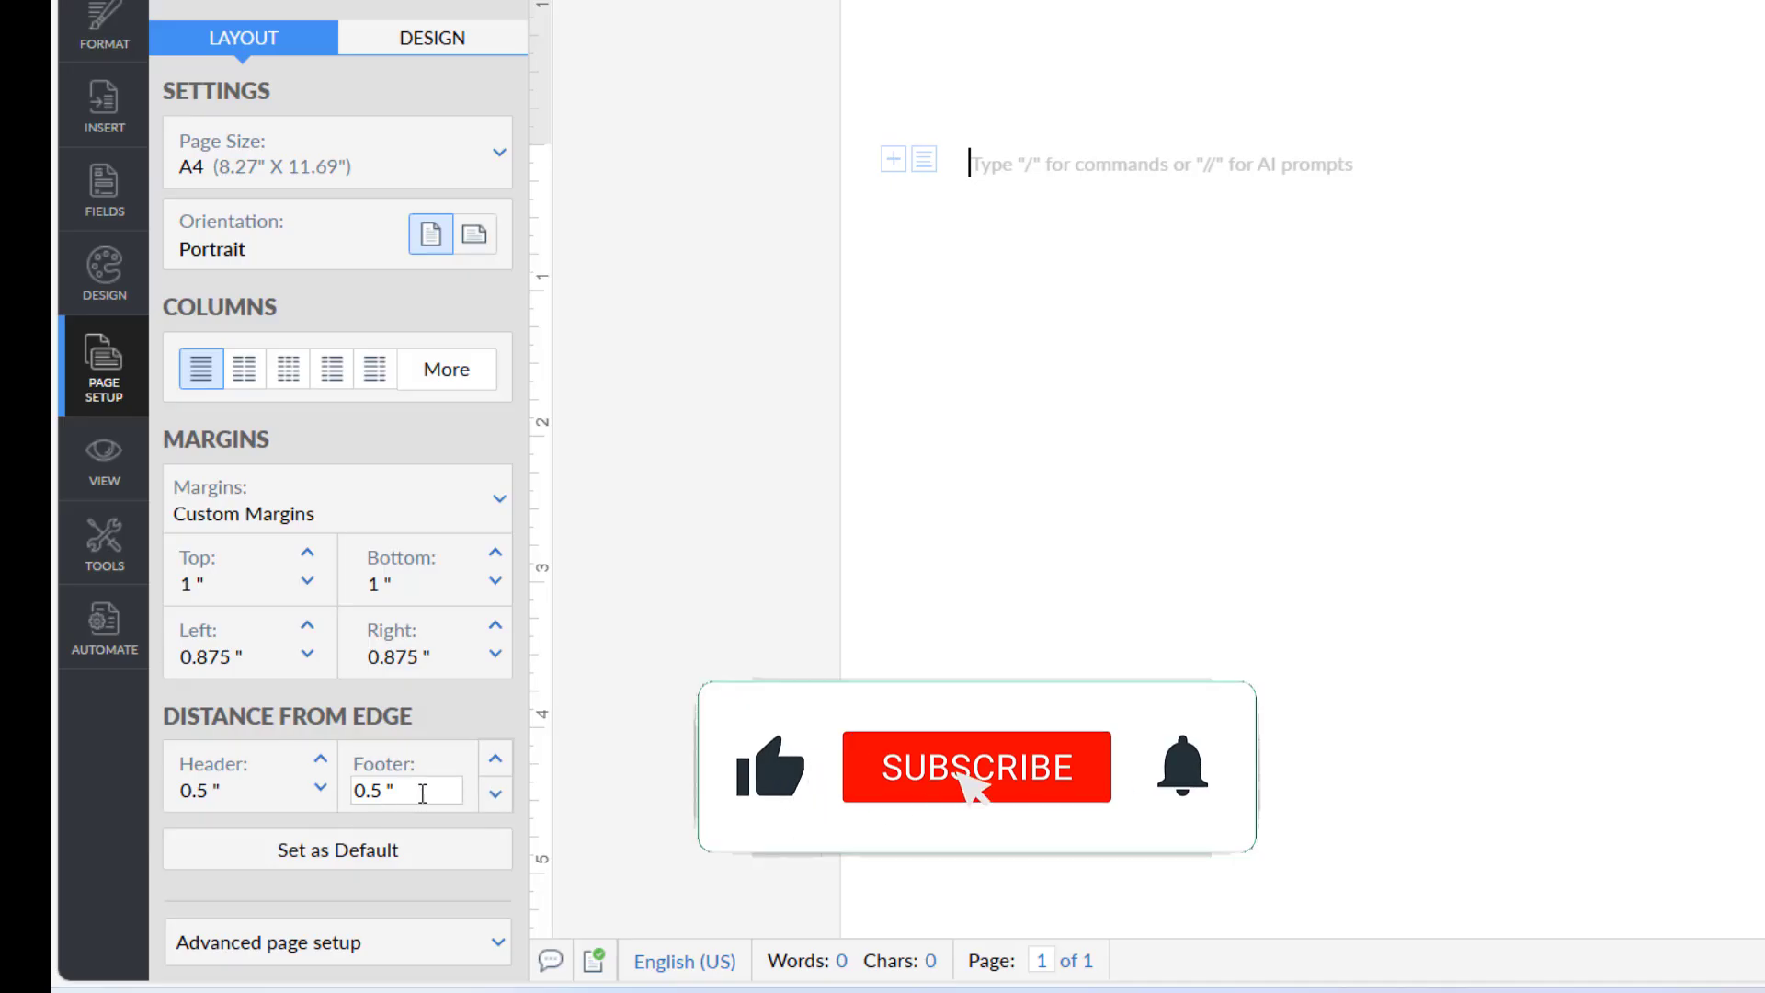
pyautogui.click(416, 714)
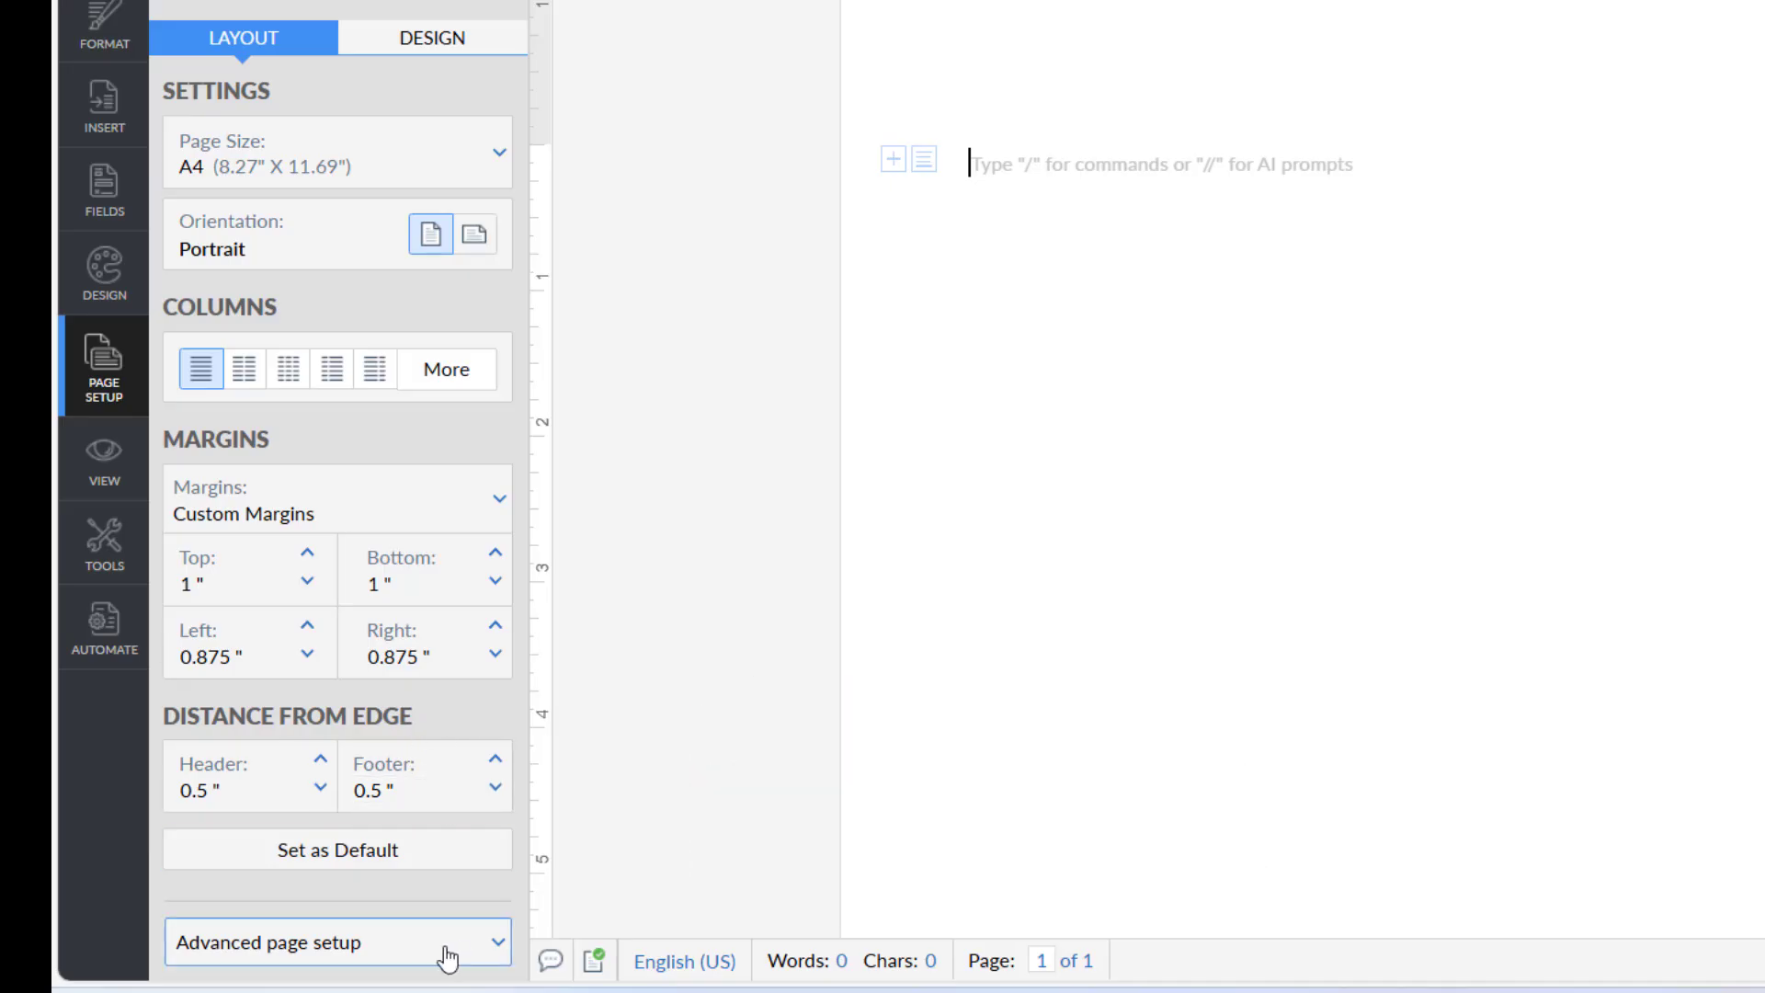
pyautogui.click(326, 952)
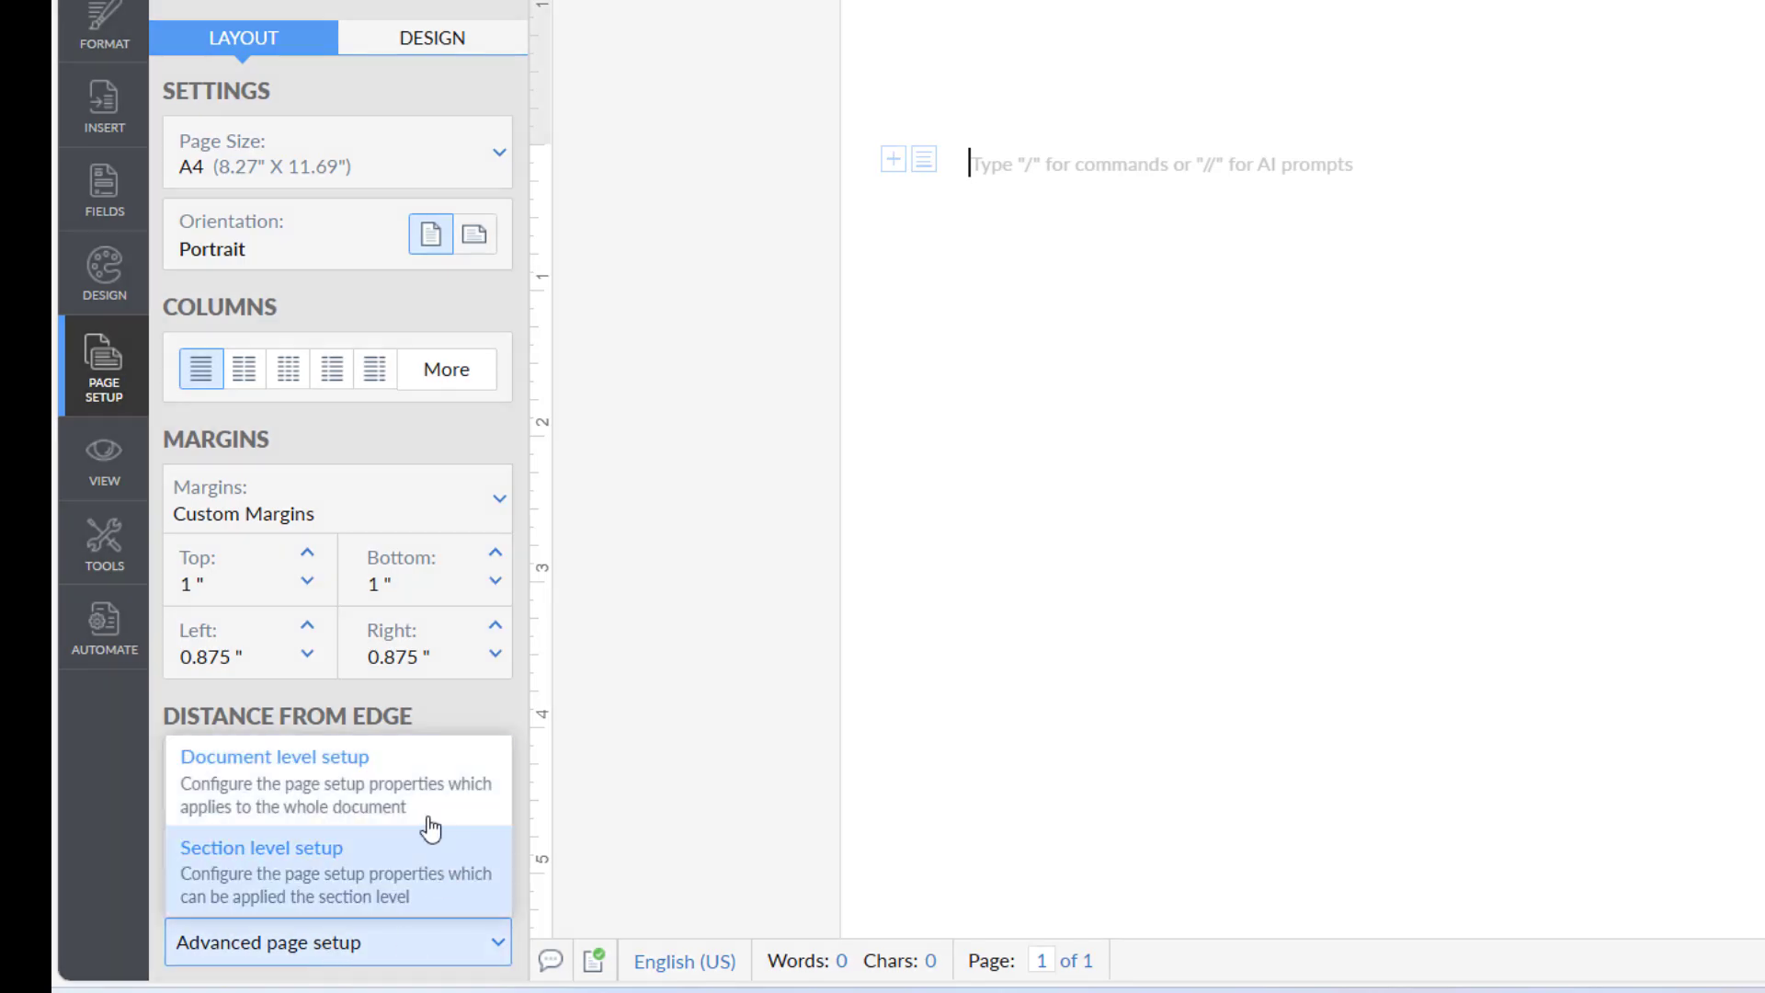
pyautogui.click(259, 796)
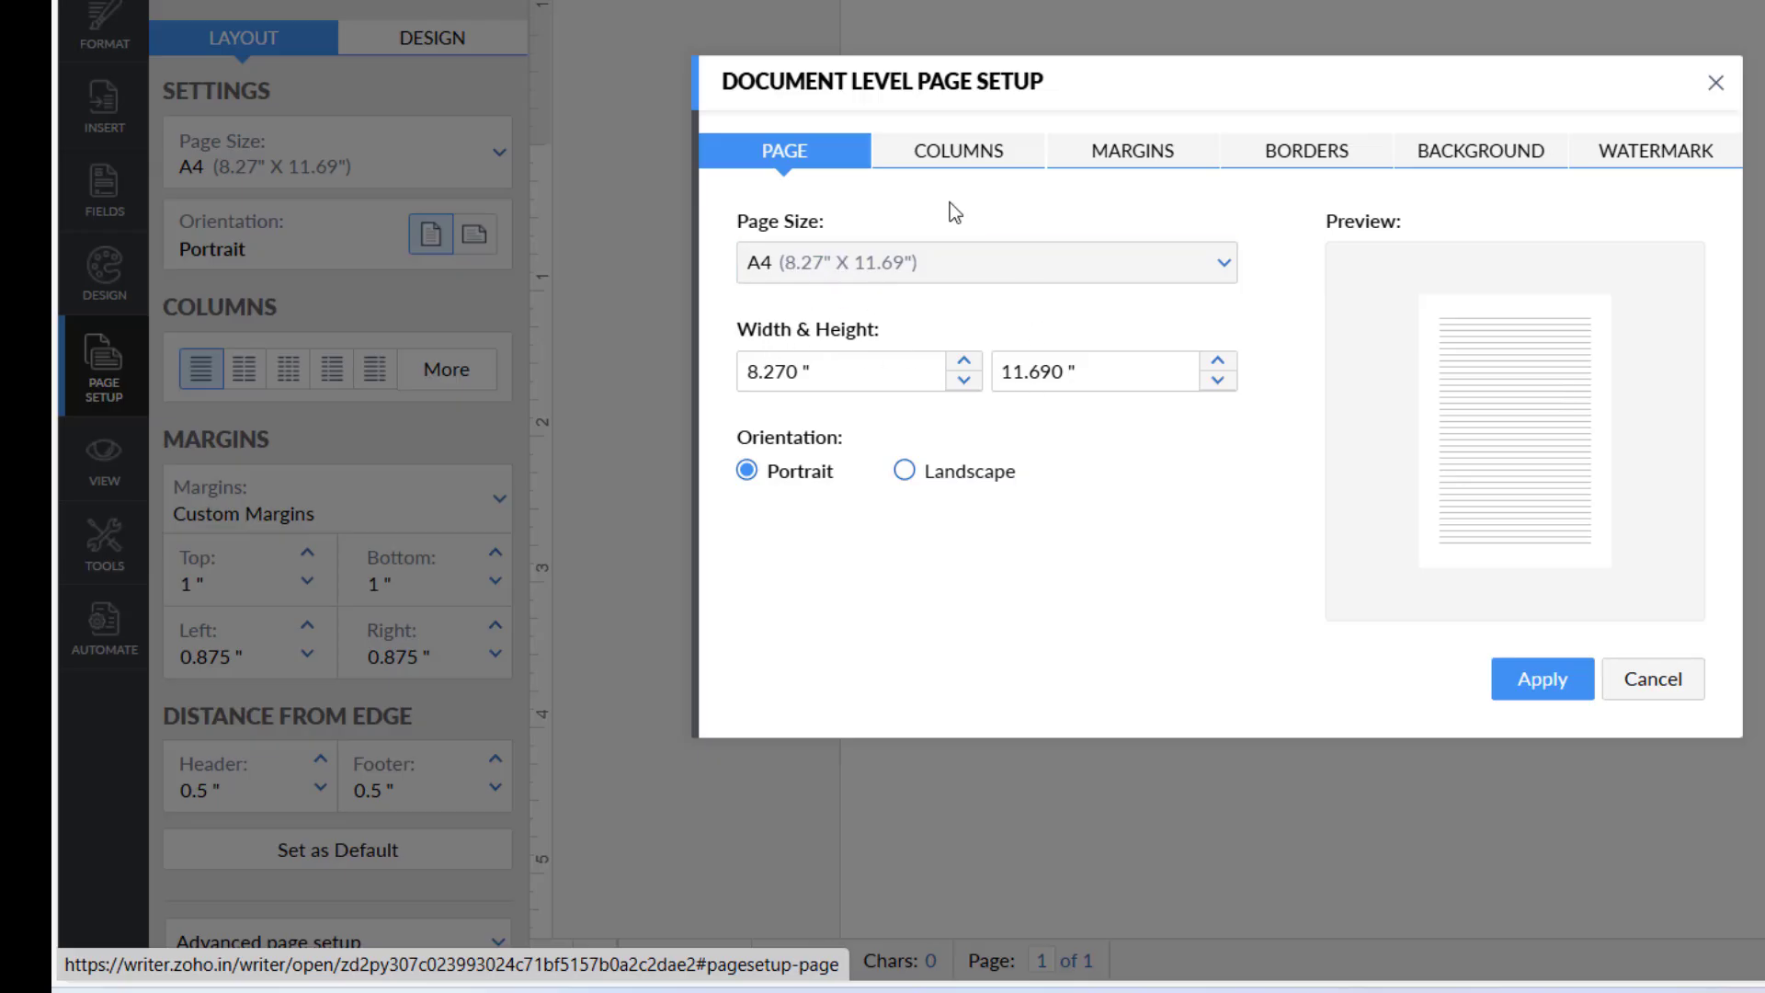
pyautogui.click(947, 161)
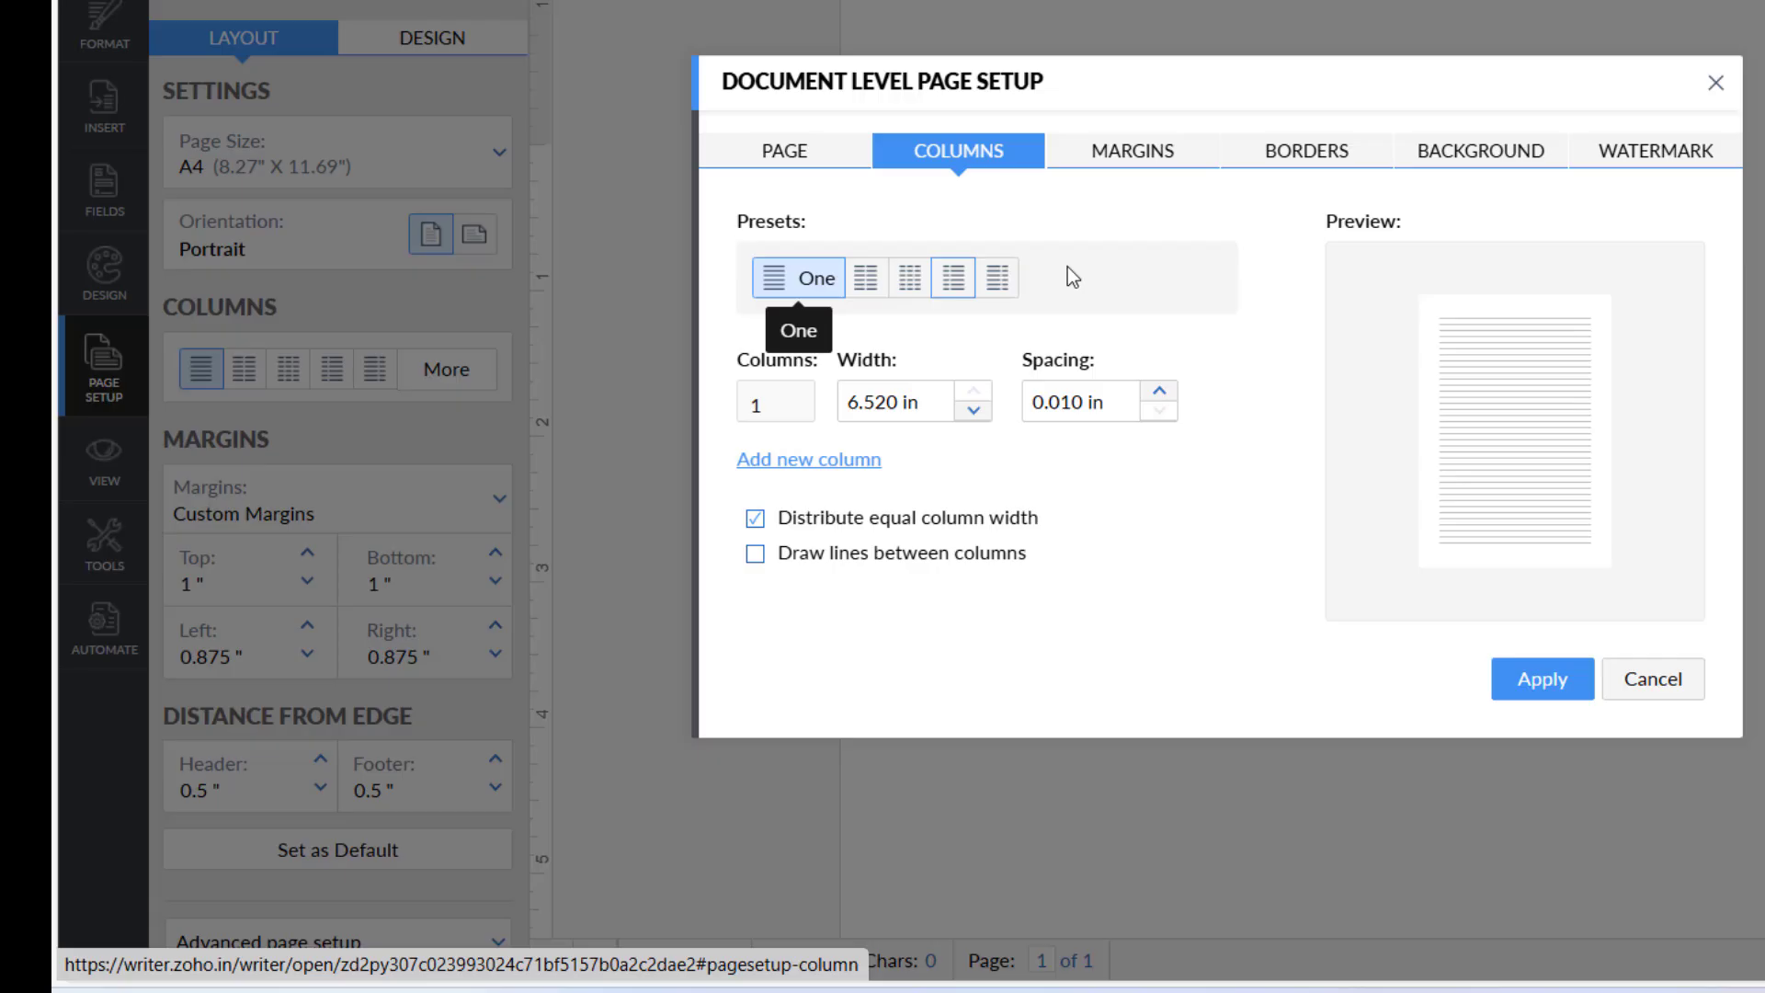
pyautogui.click(1144, 156)
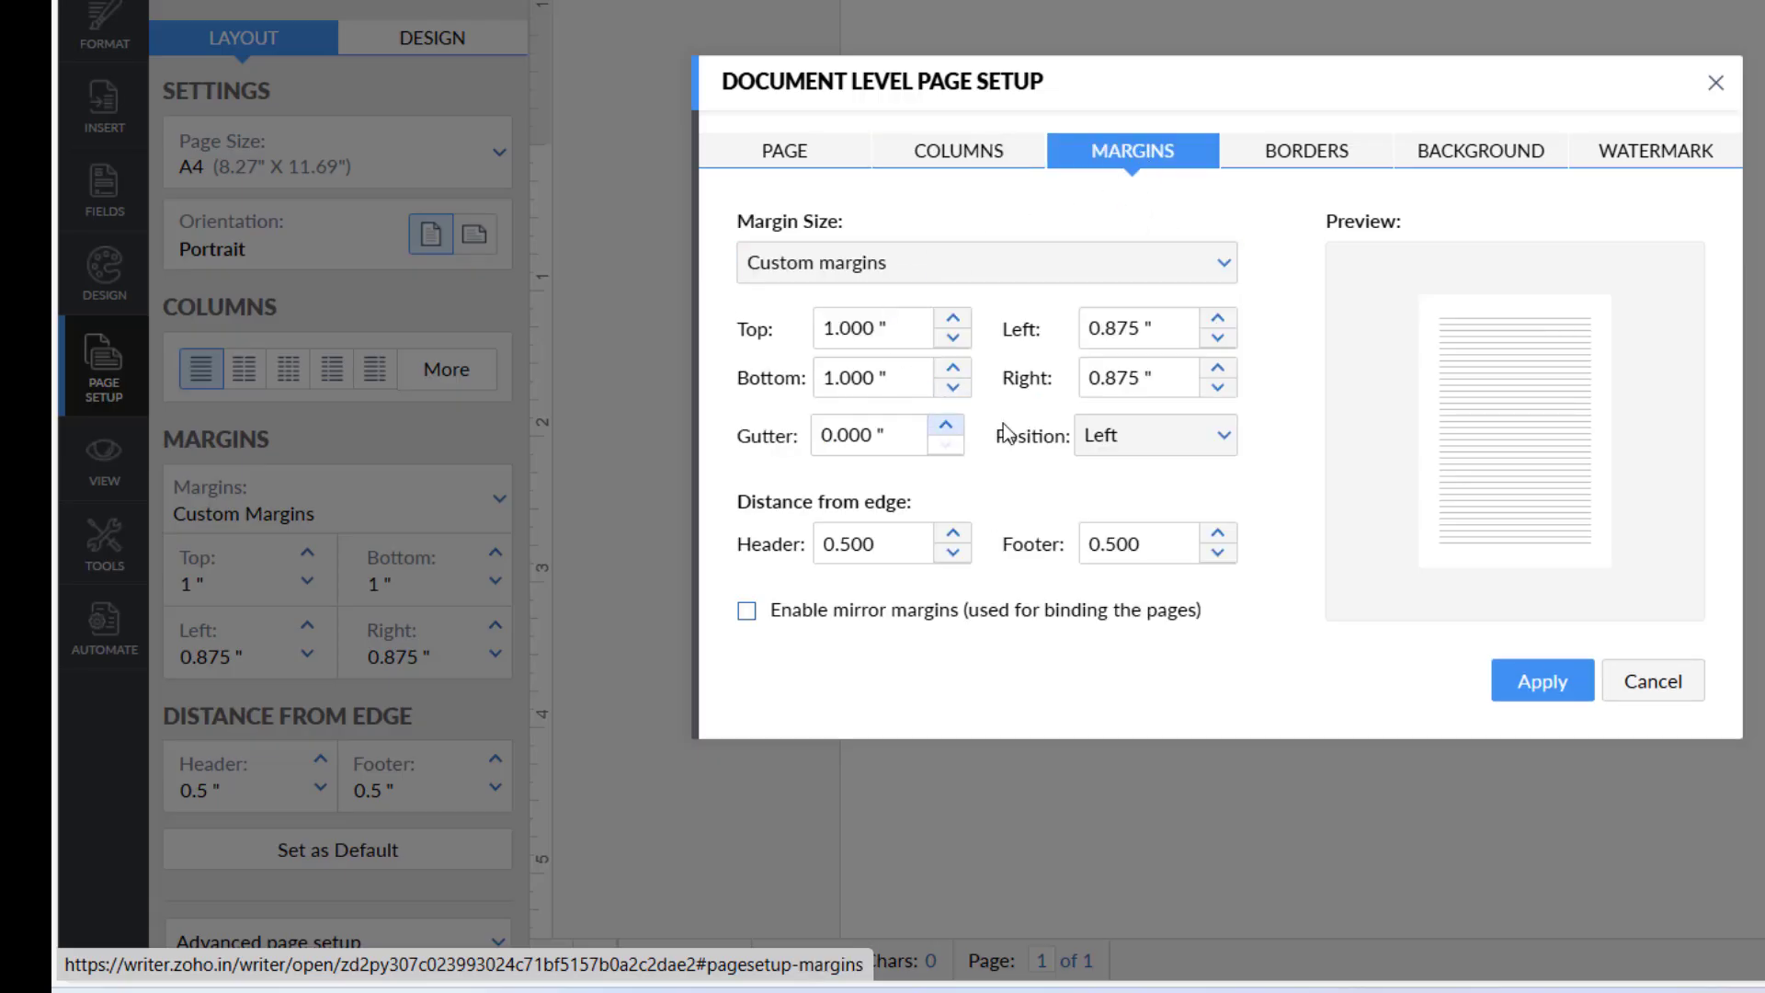
pyautogui.click(1308, 154)
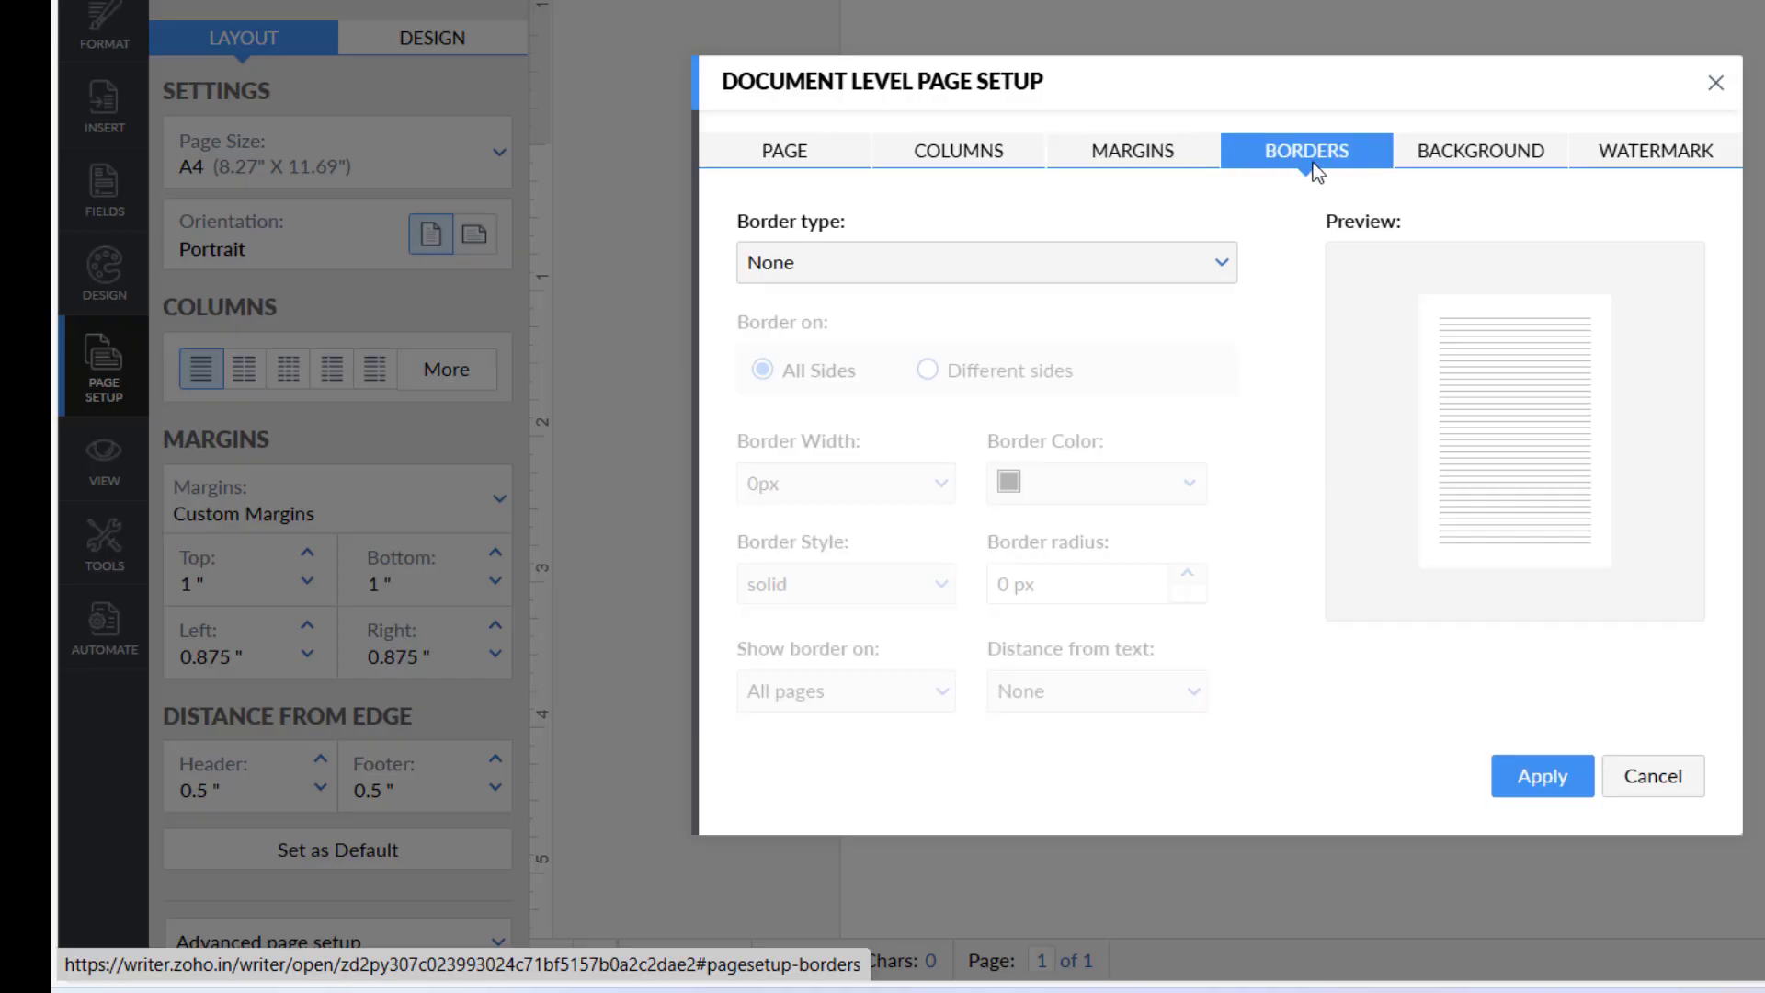
pyautogui.click(1652, 777)
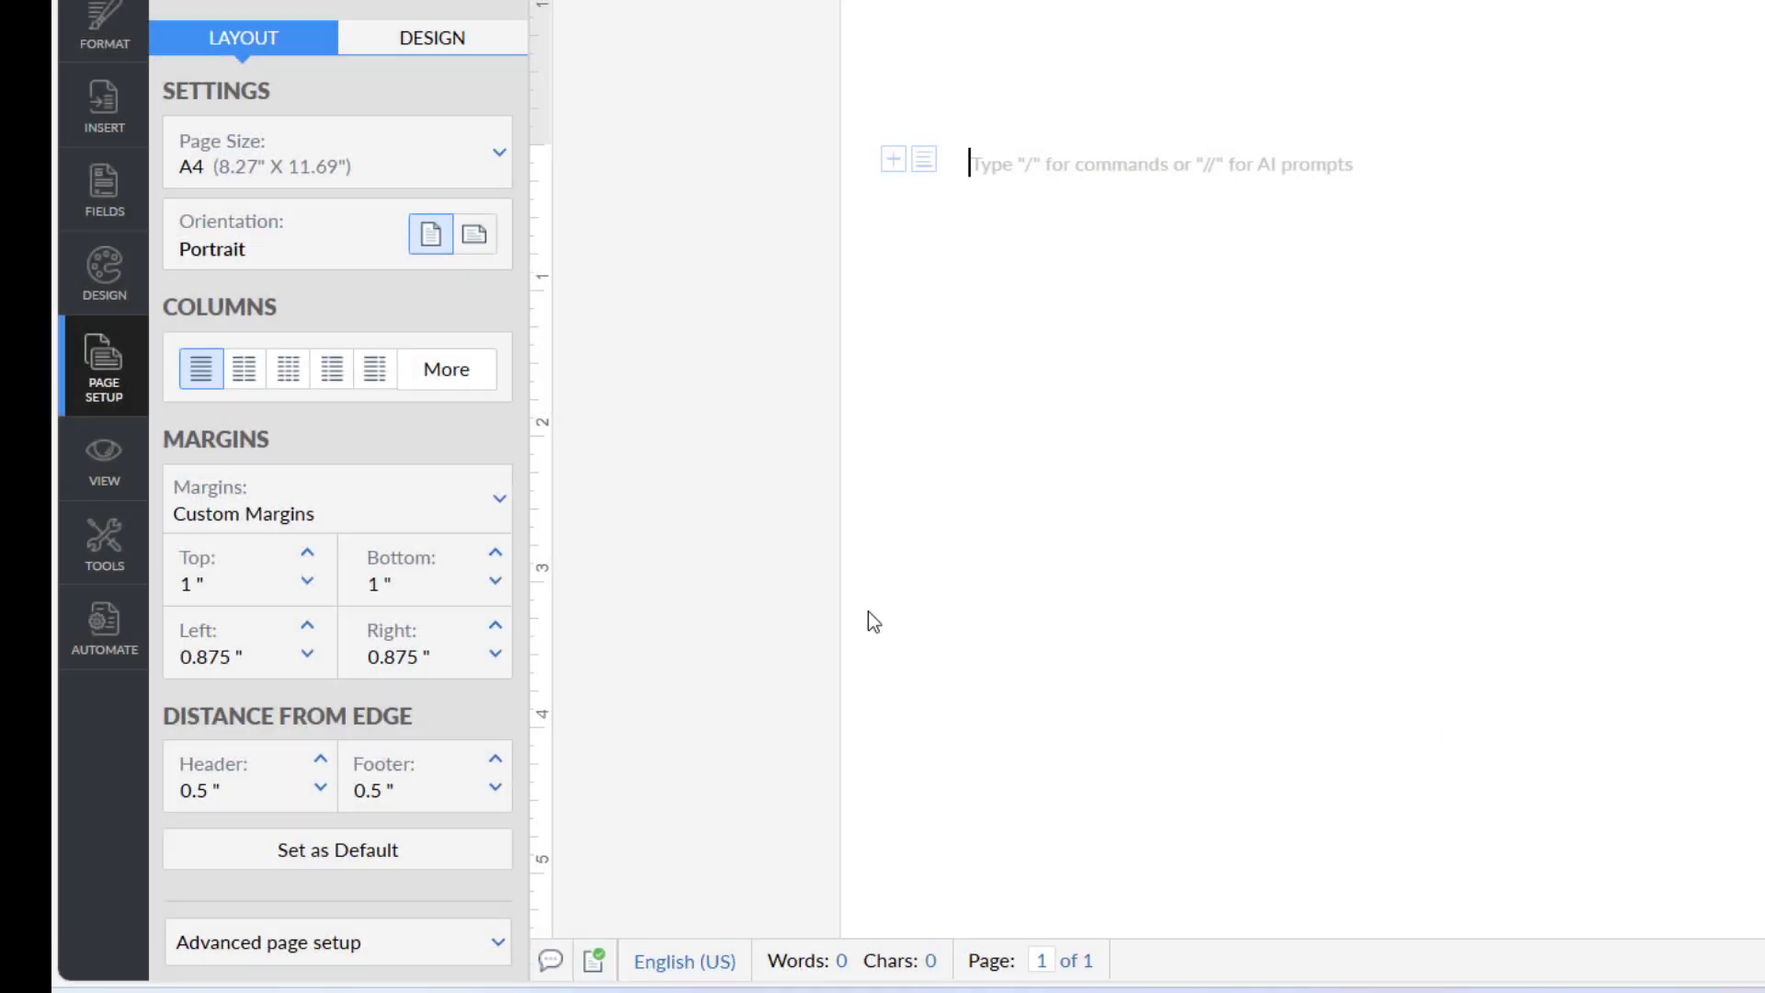
# Step: Paste the report text and return to the 'Chapter 1 Introduction' heading at the top
pyautogui.click(99, 32)
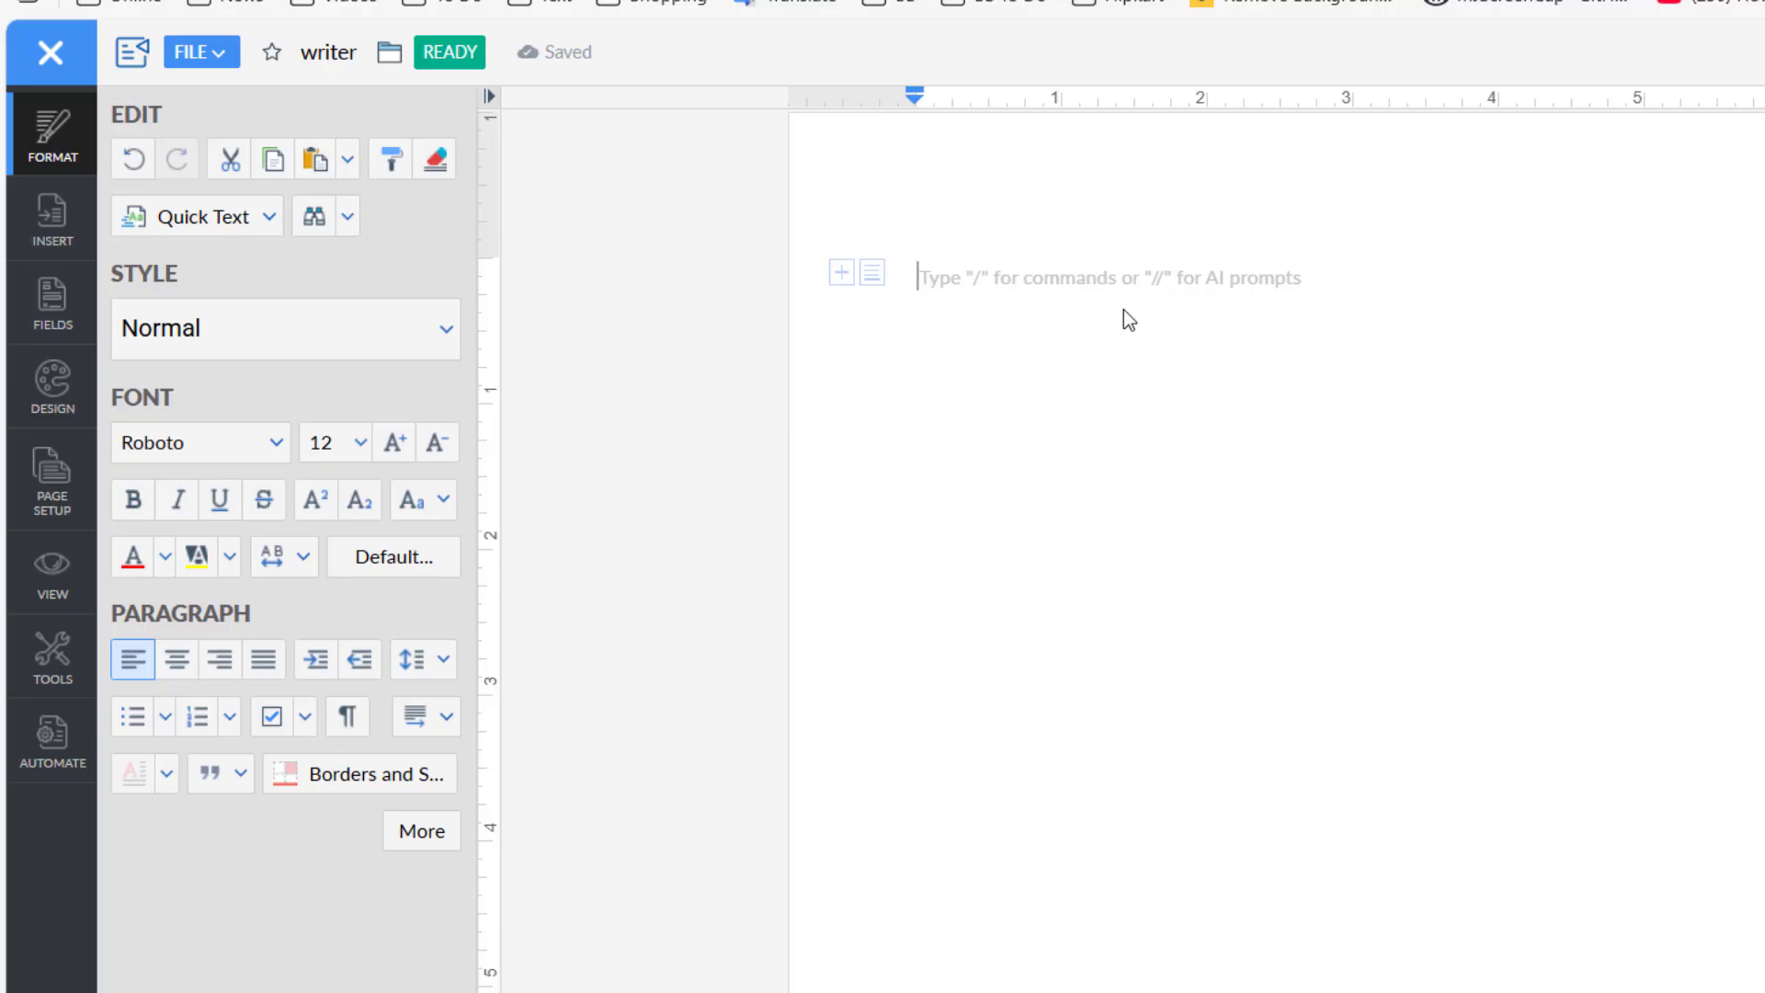
pyautogui.hotkey('ctrl', 'v')
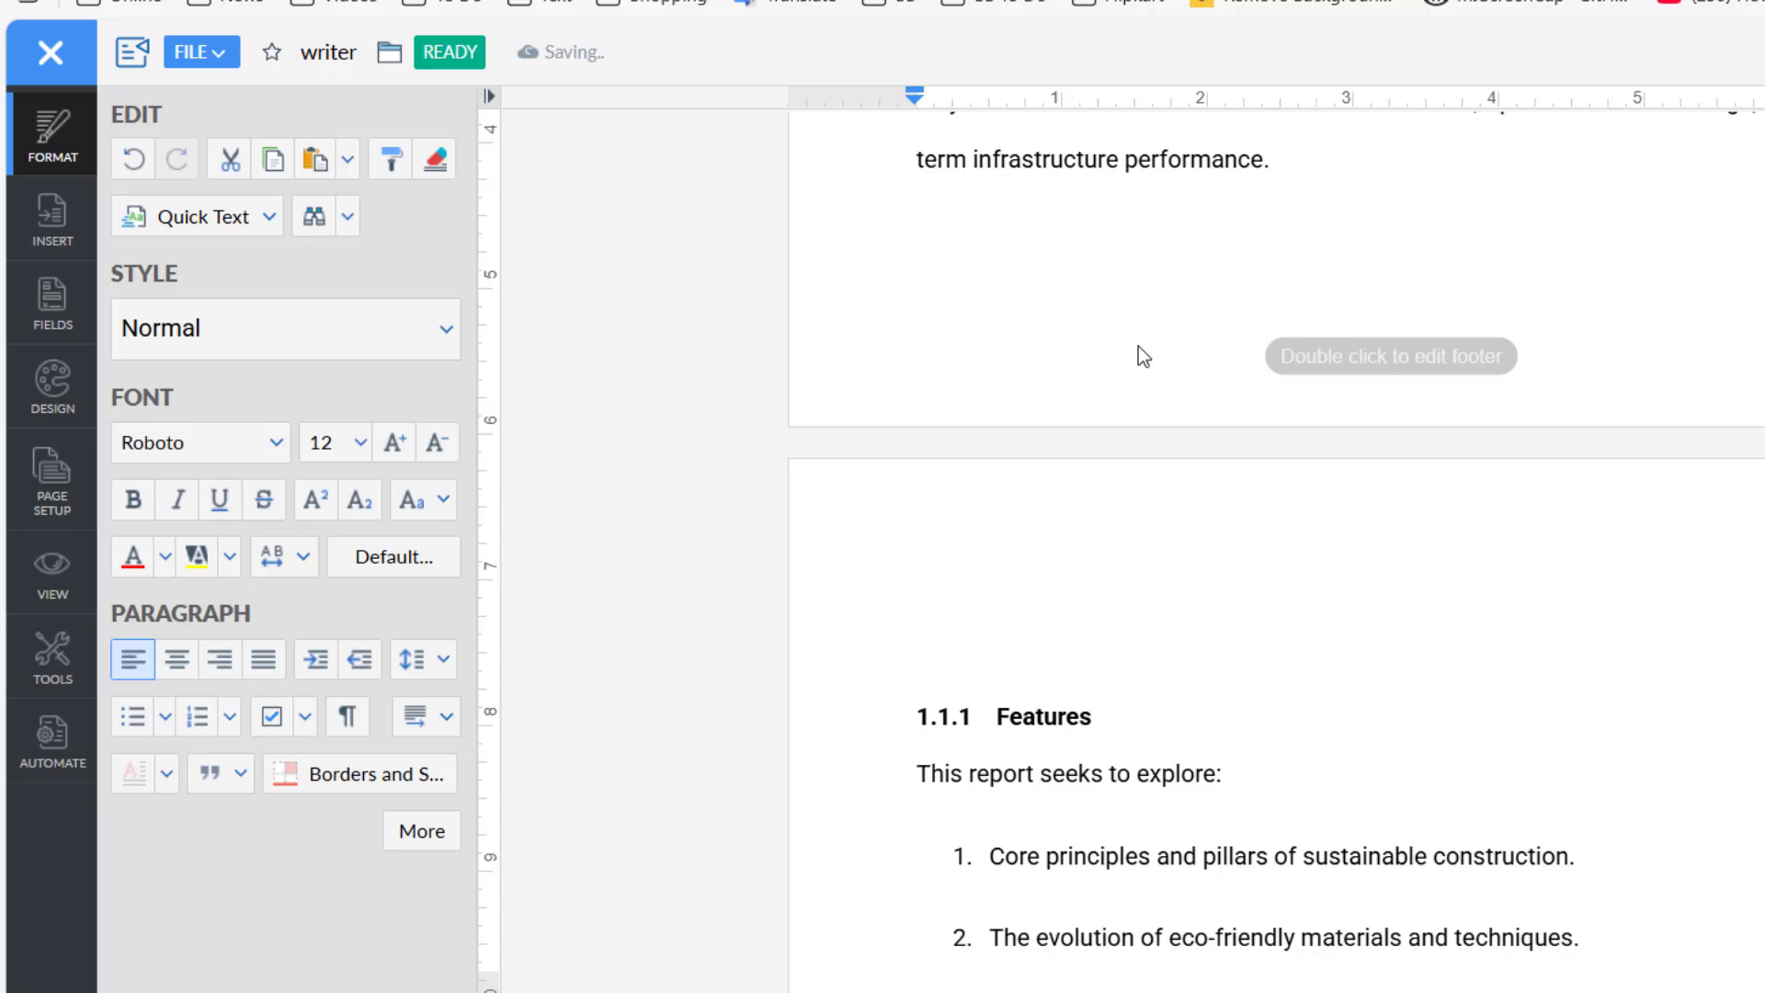
pyautogui.scroll(10, 1154, 357)
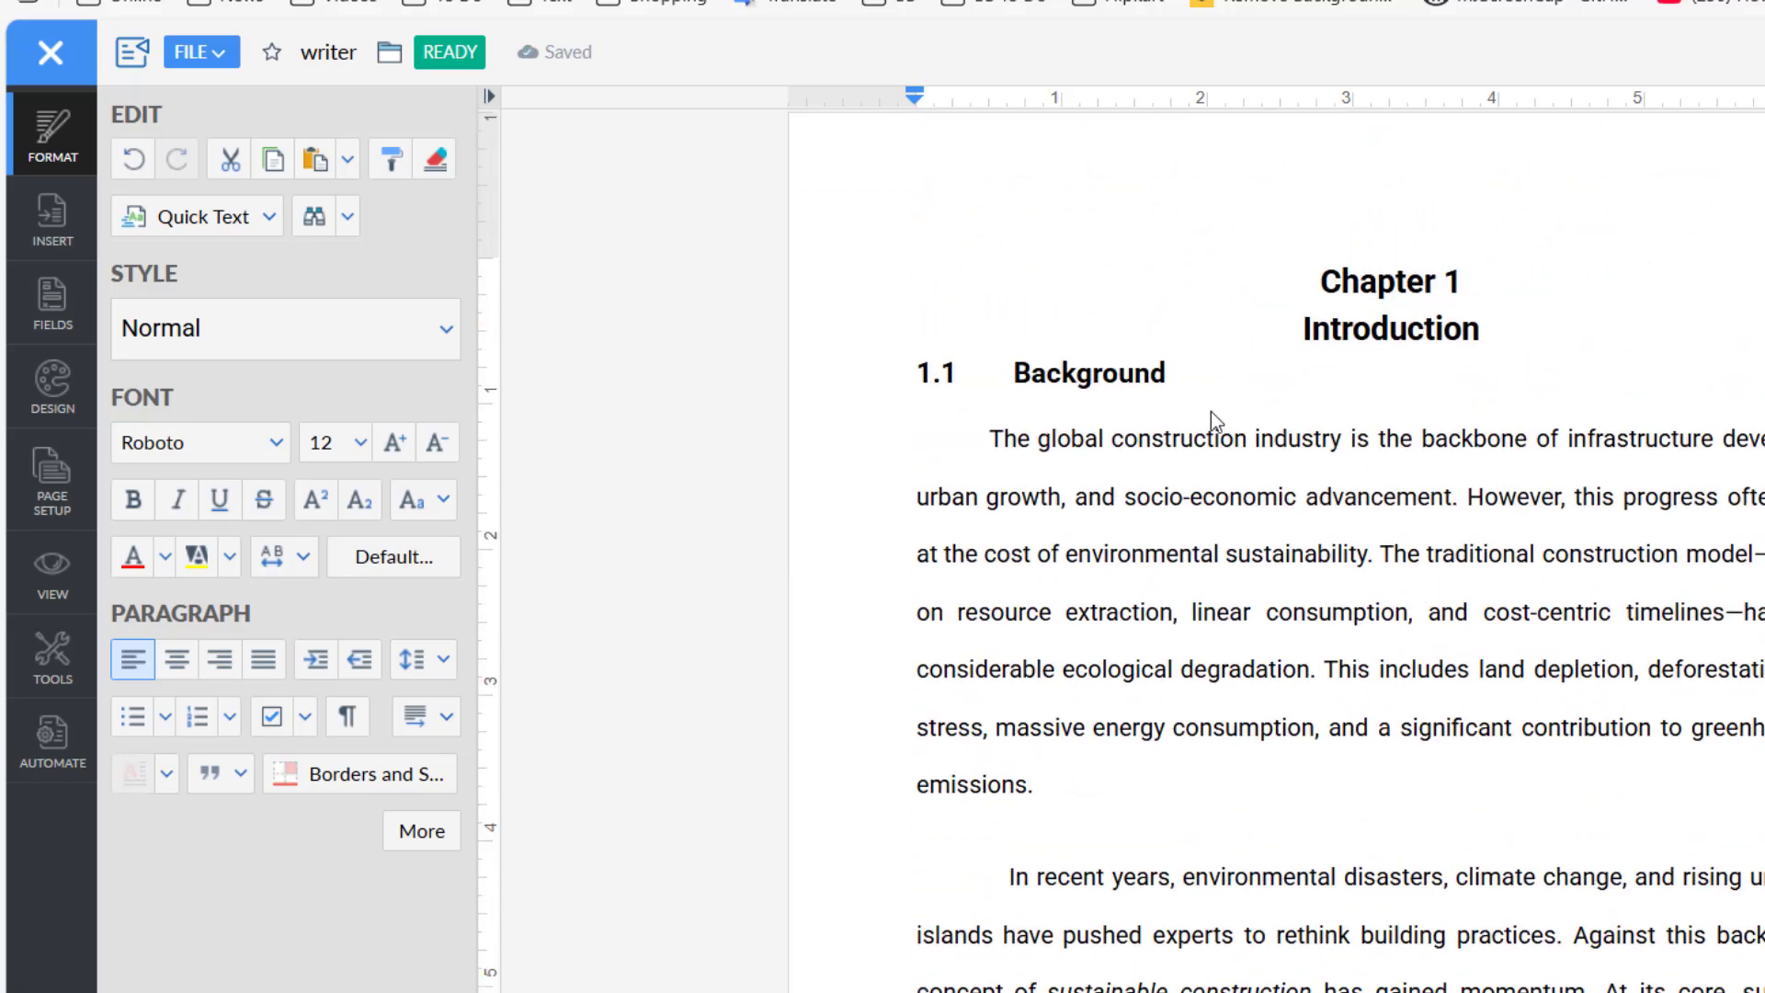
pyautogui.click(1155, 315)
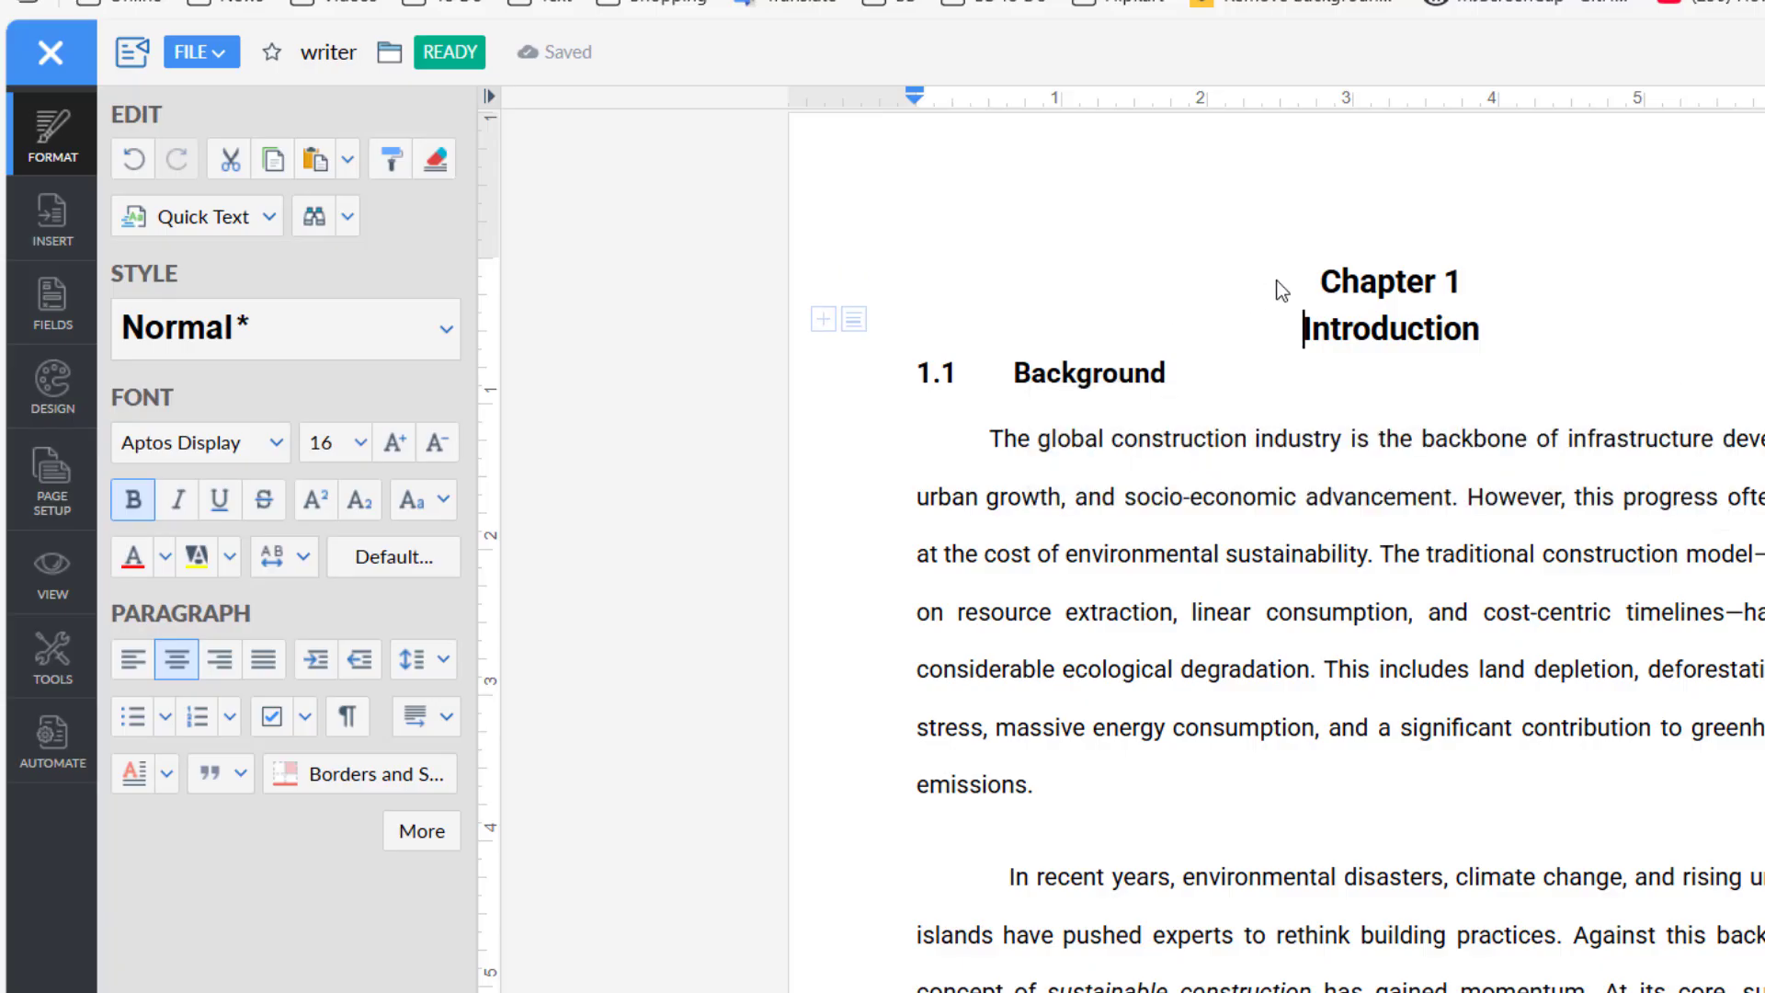
# Step: Give the 'Chapter 1 Introduction' heading the Heading 1 style, Lato 2 font, 18 pt size
pyautogui.moveTo(1277, 281); pyautogui.dragTo(1519, 329)
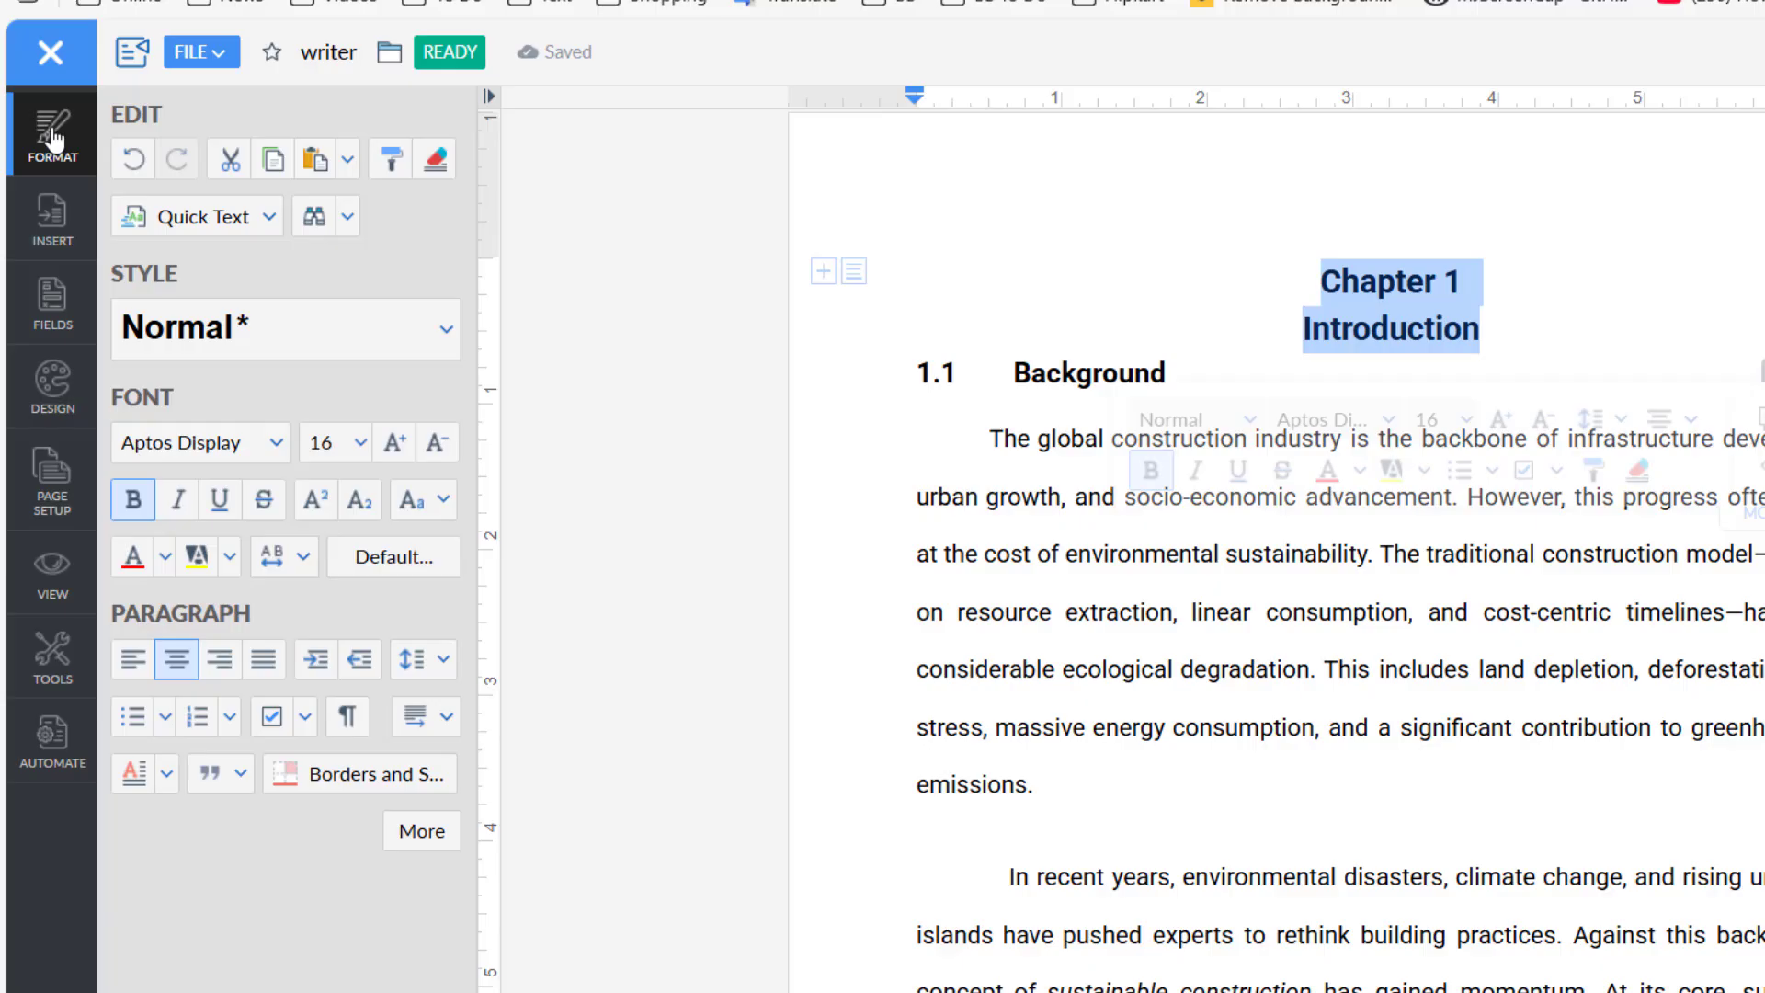
pyautogui.click(313, 355)
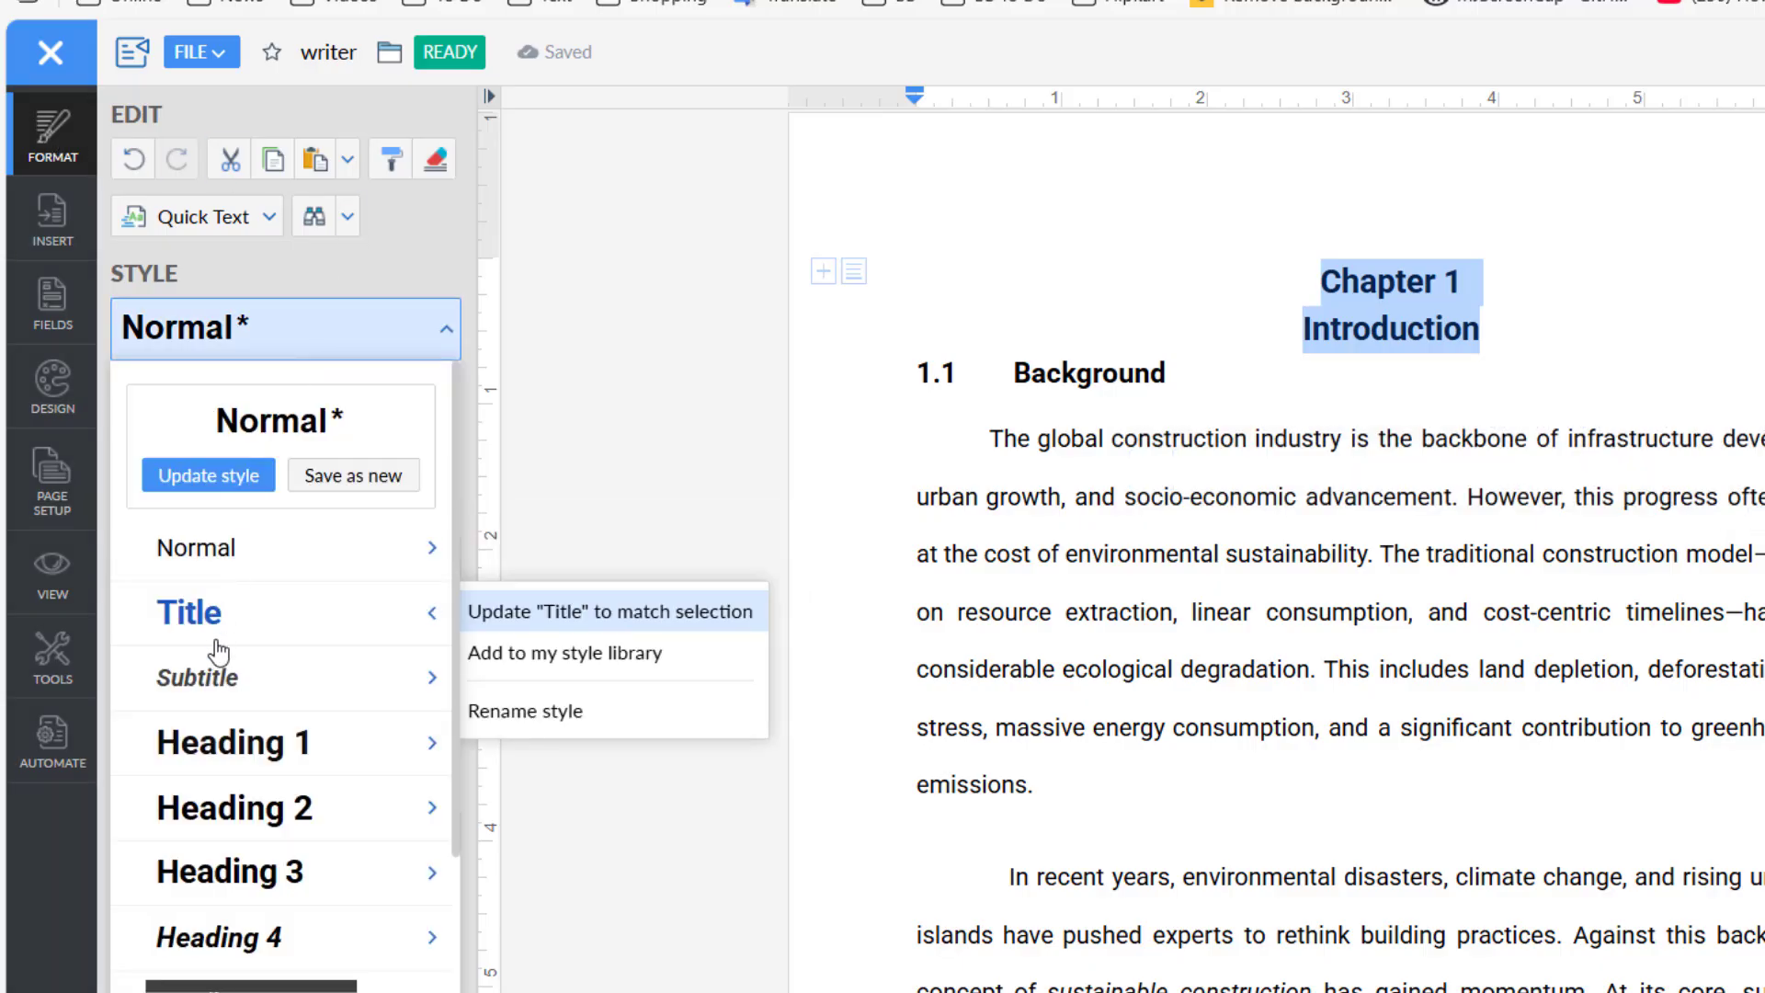
pyautogui.moveTo(219, 699)
pyautogui.click(223, 741)
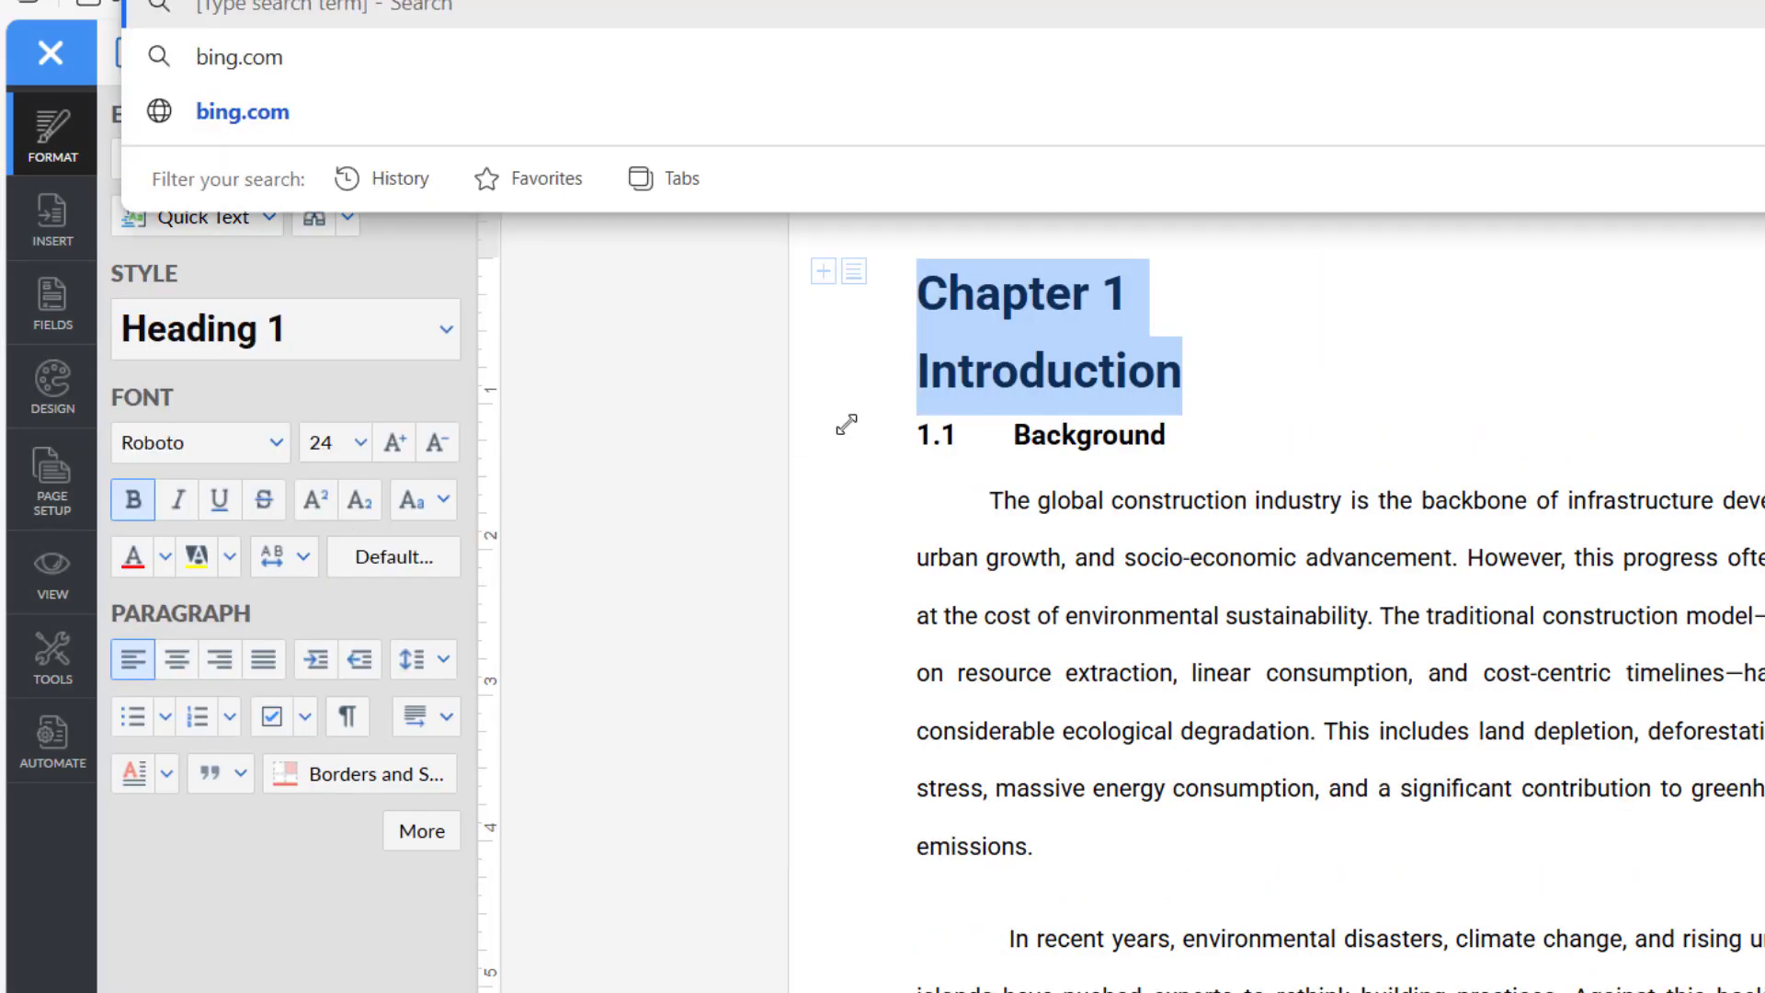
pyautogui.click(210, 444)
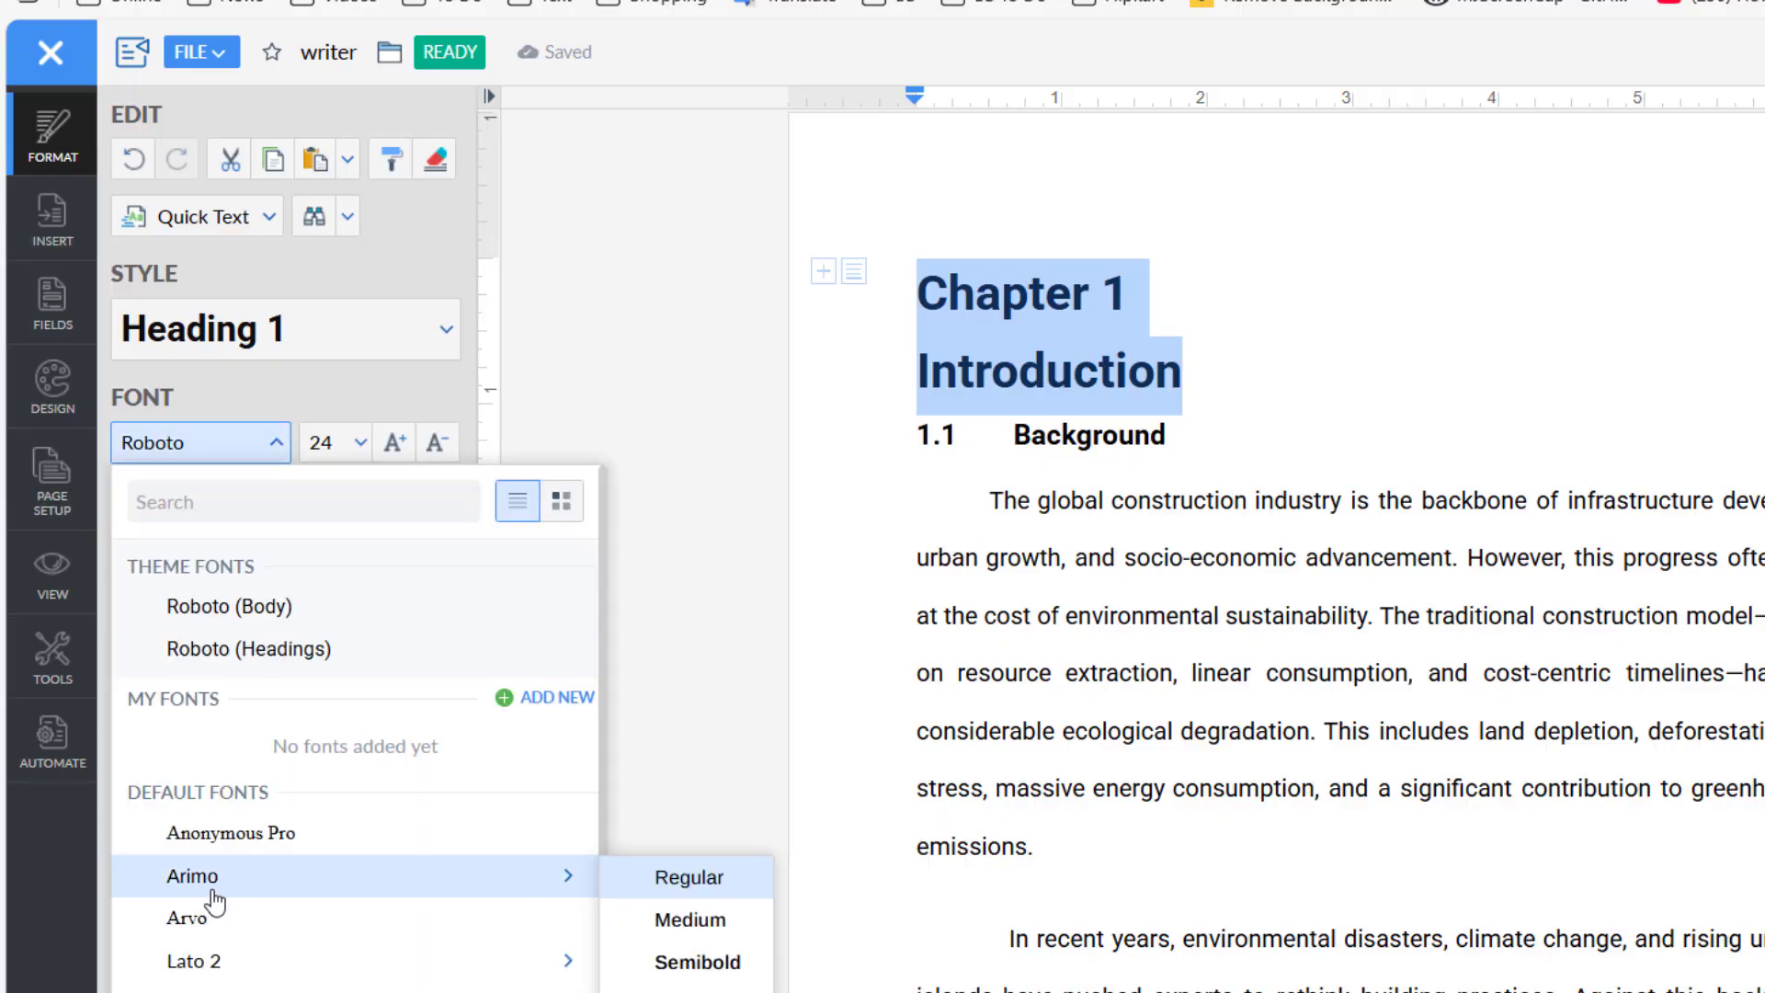
pyautogui.click(211, 958)
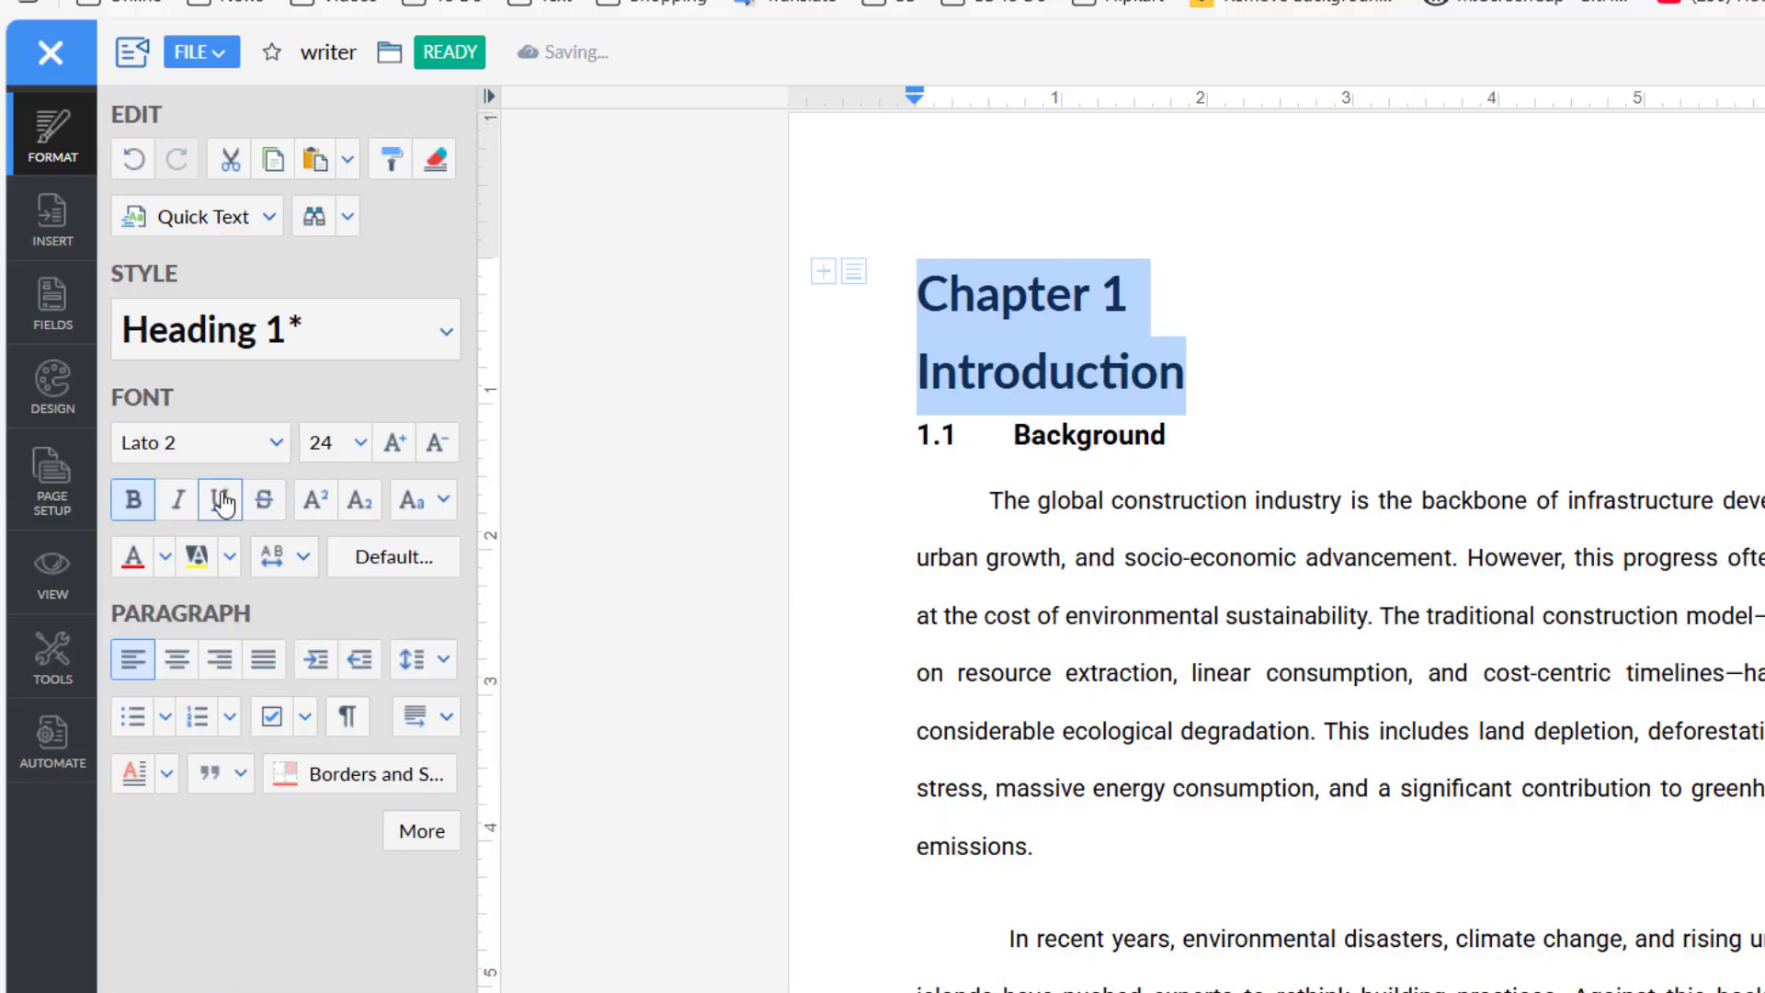
pyautogui.click(362, 444)
pyautogui.click(347, 774)
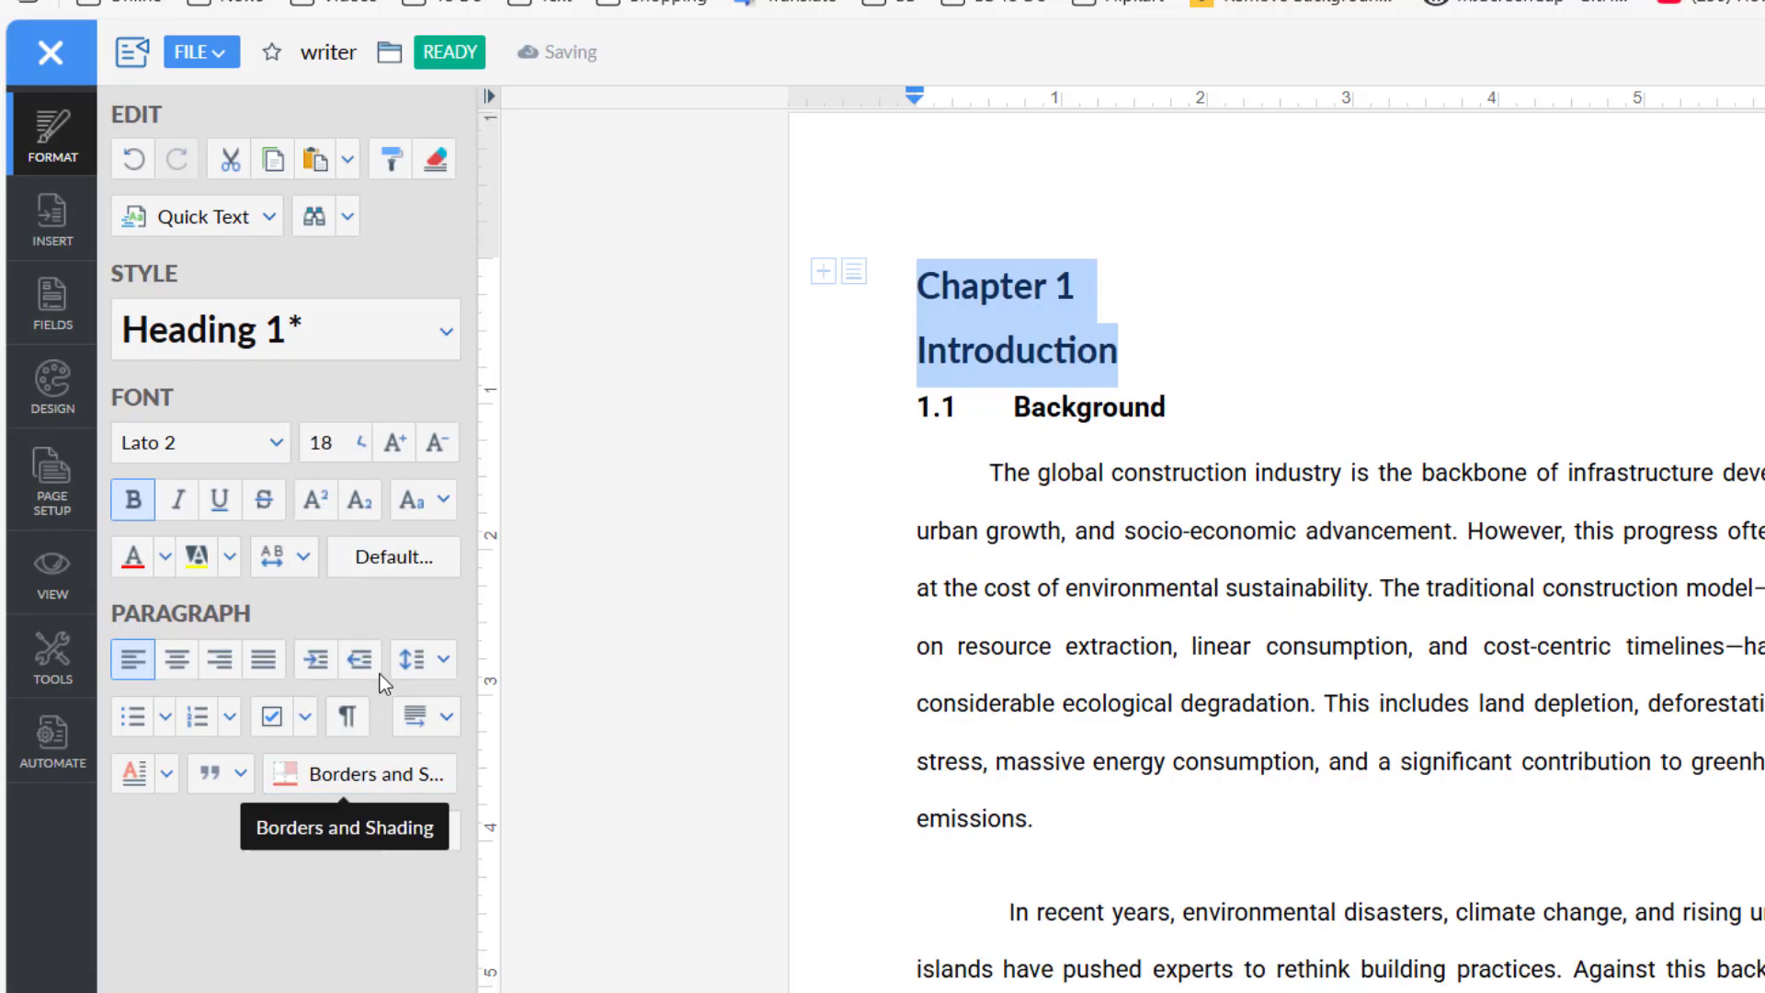
# Step: Toggle bold, underline, superscript and subscript on the heading, leaving it bold only
pyautogui.click(142, 507)
pyautogui.click(142, 508)
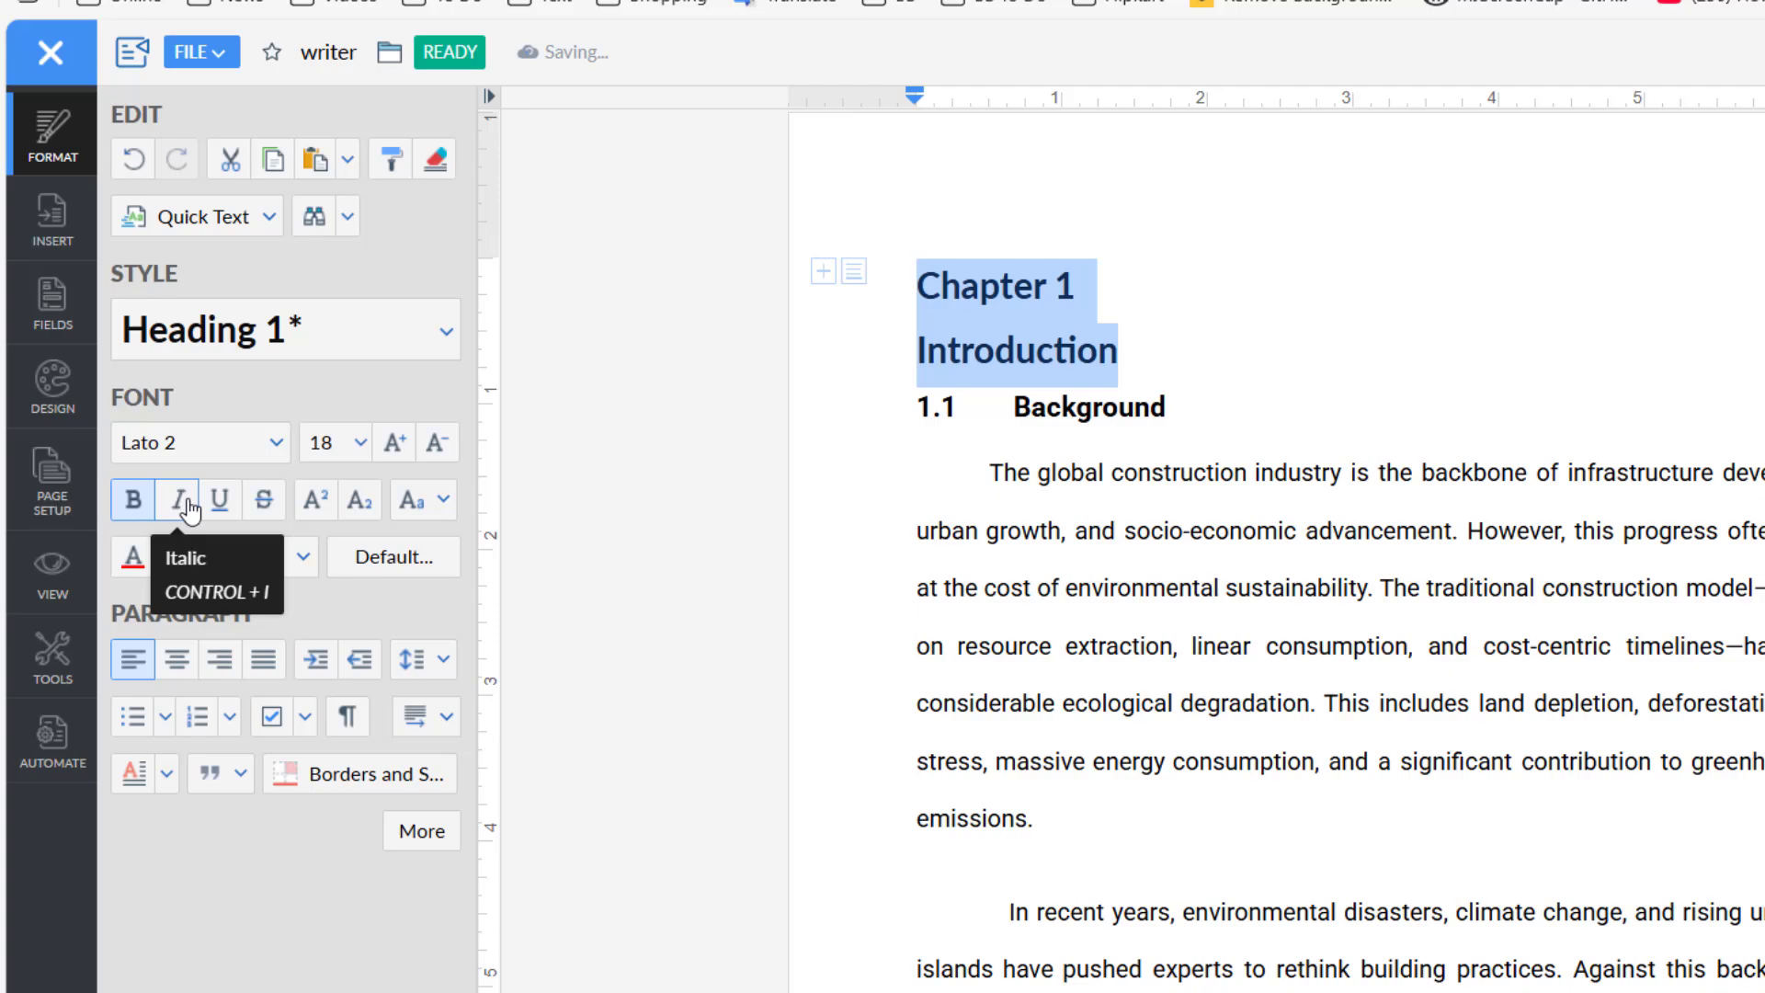
pyautogui.click(217, 504)
pyautogui.click(217, 504)
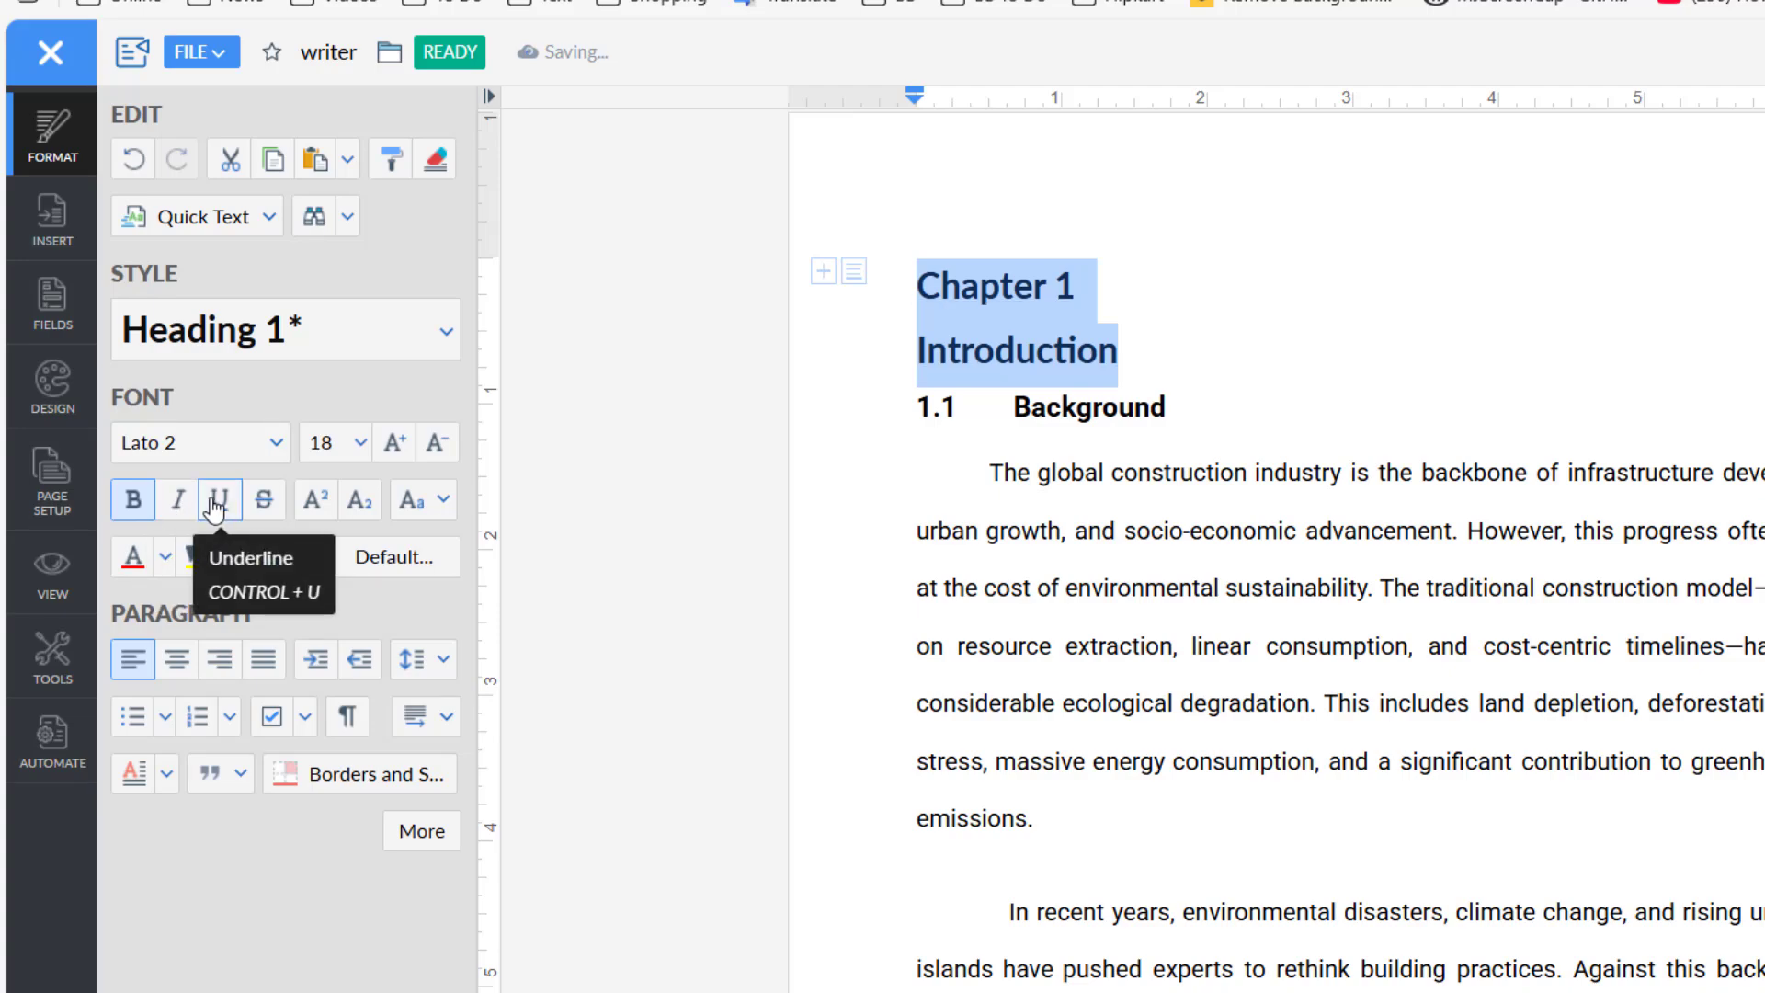
pyautogui.click(319, 509)
pyautogui.click(319, 508)
pyautogui.click(357, 508)
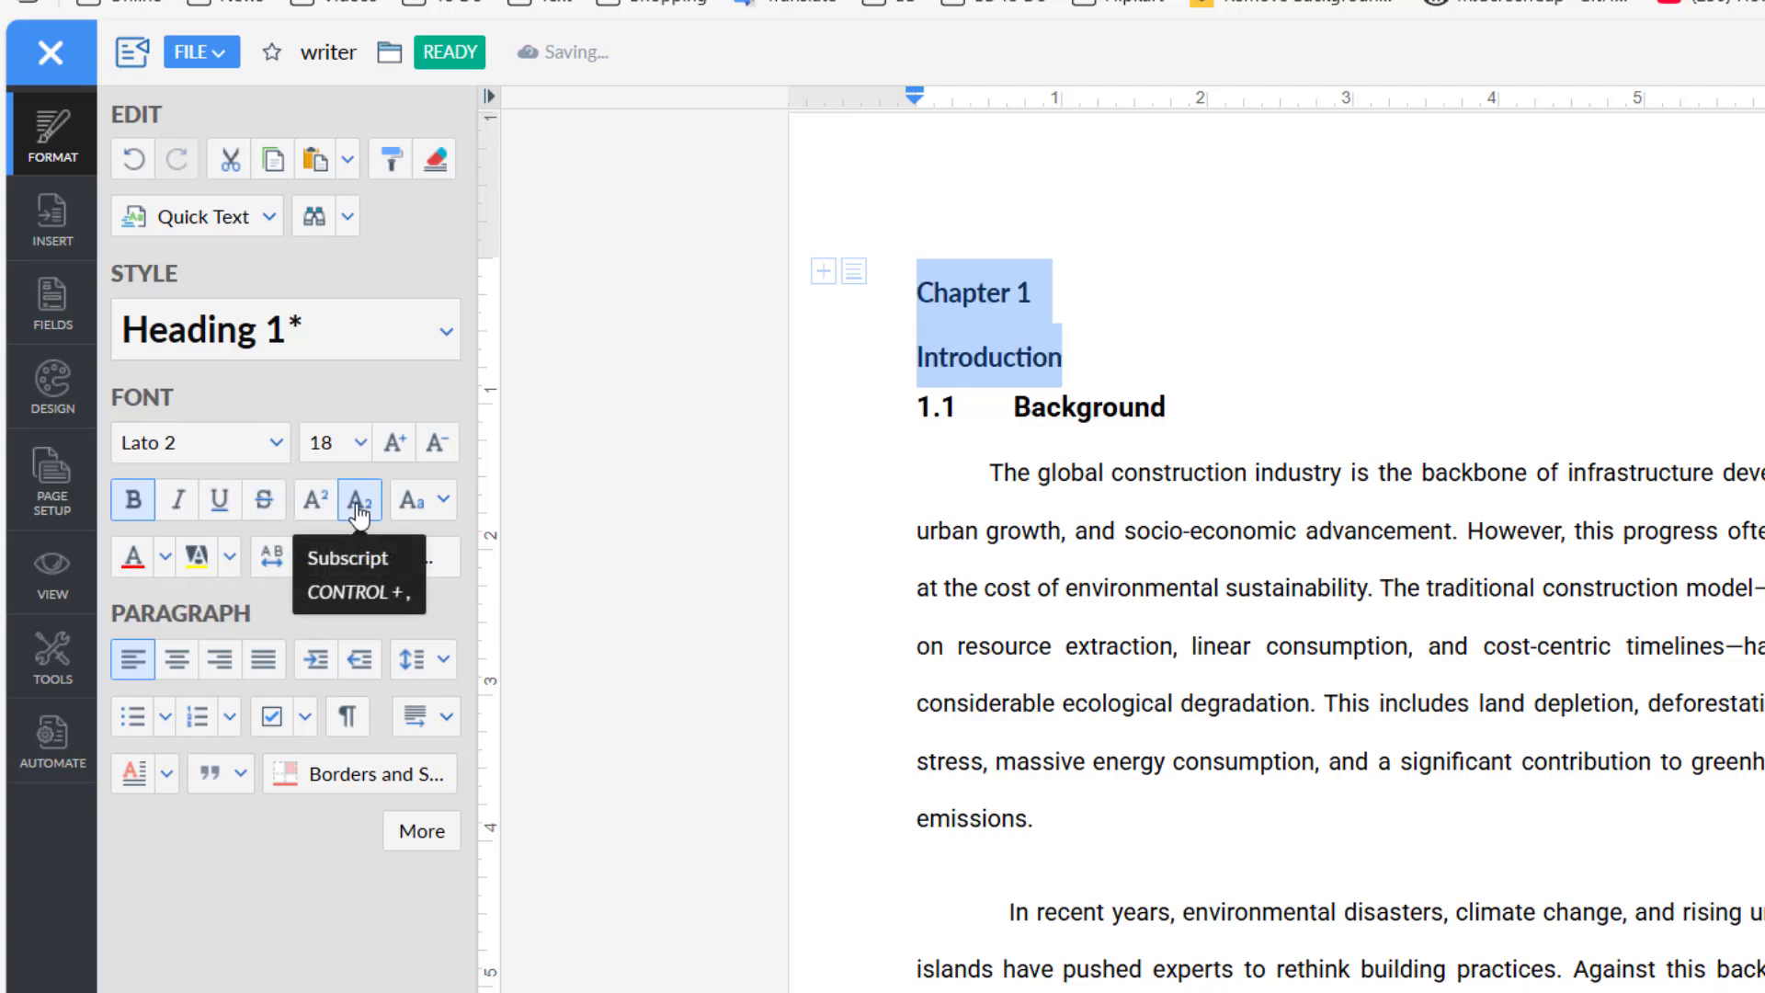
pyautogui.click(358, 508)
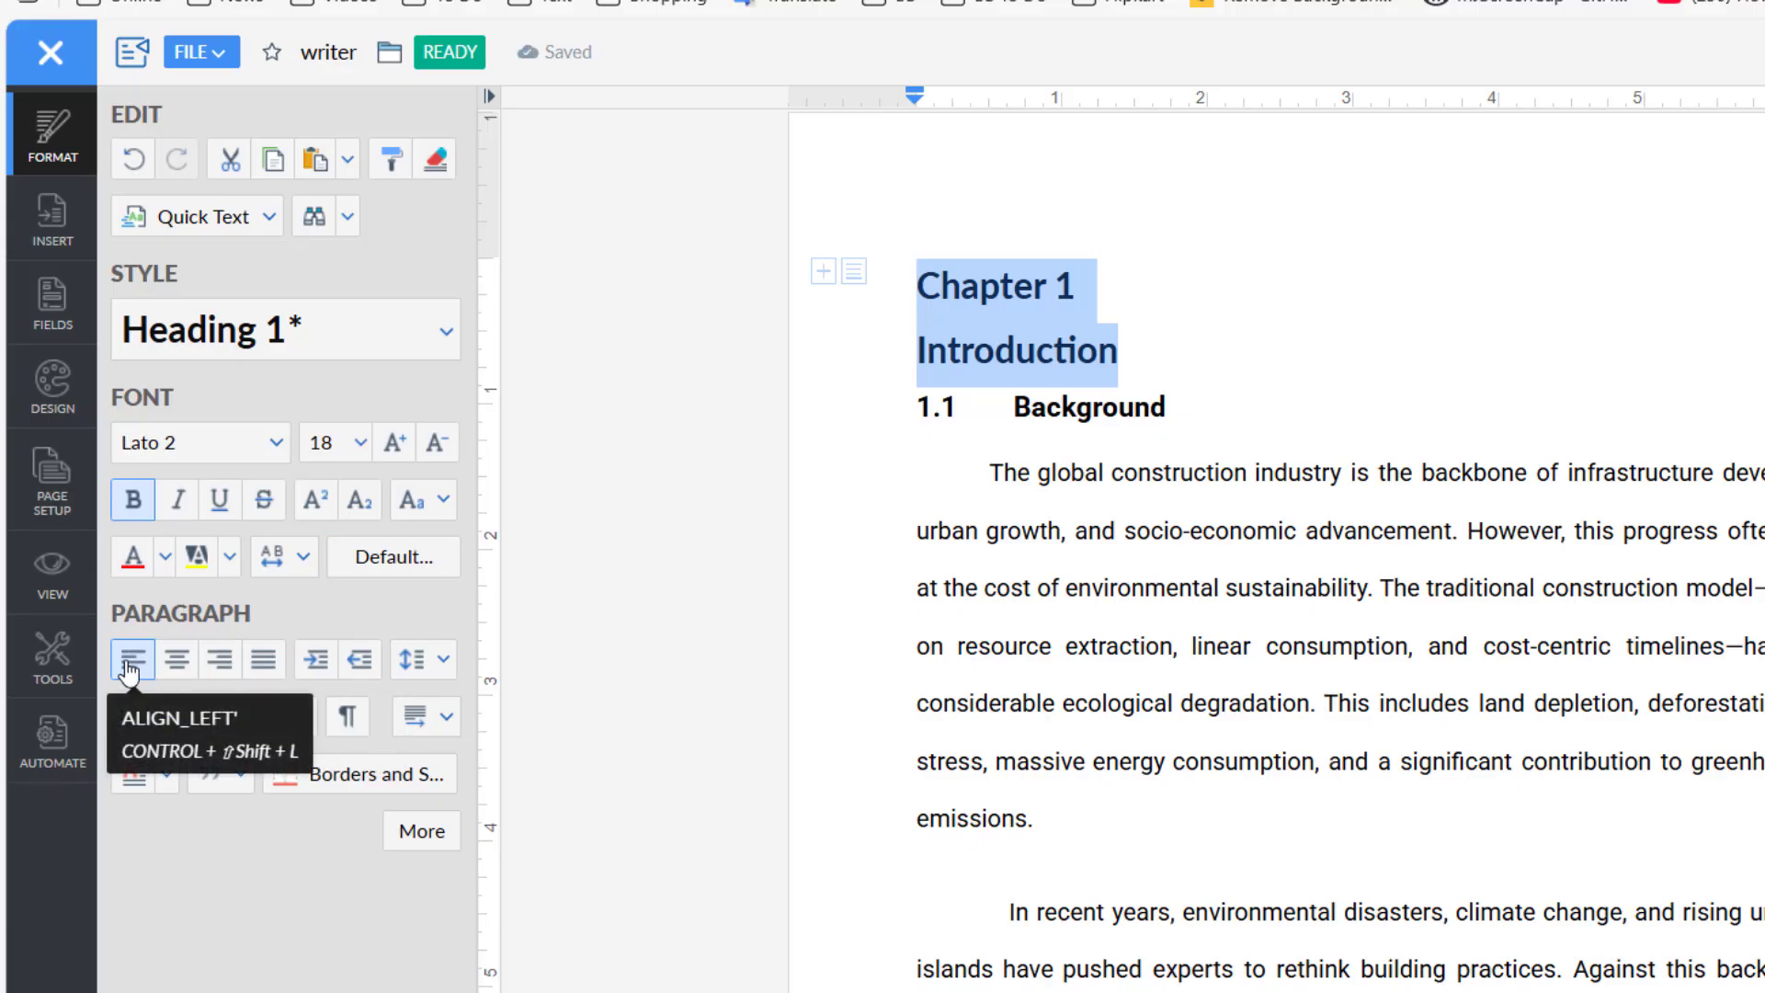
# Step: Try right and justified alignment on the heading, finally leaving it centred
pyautogui.click(177, 659)
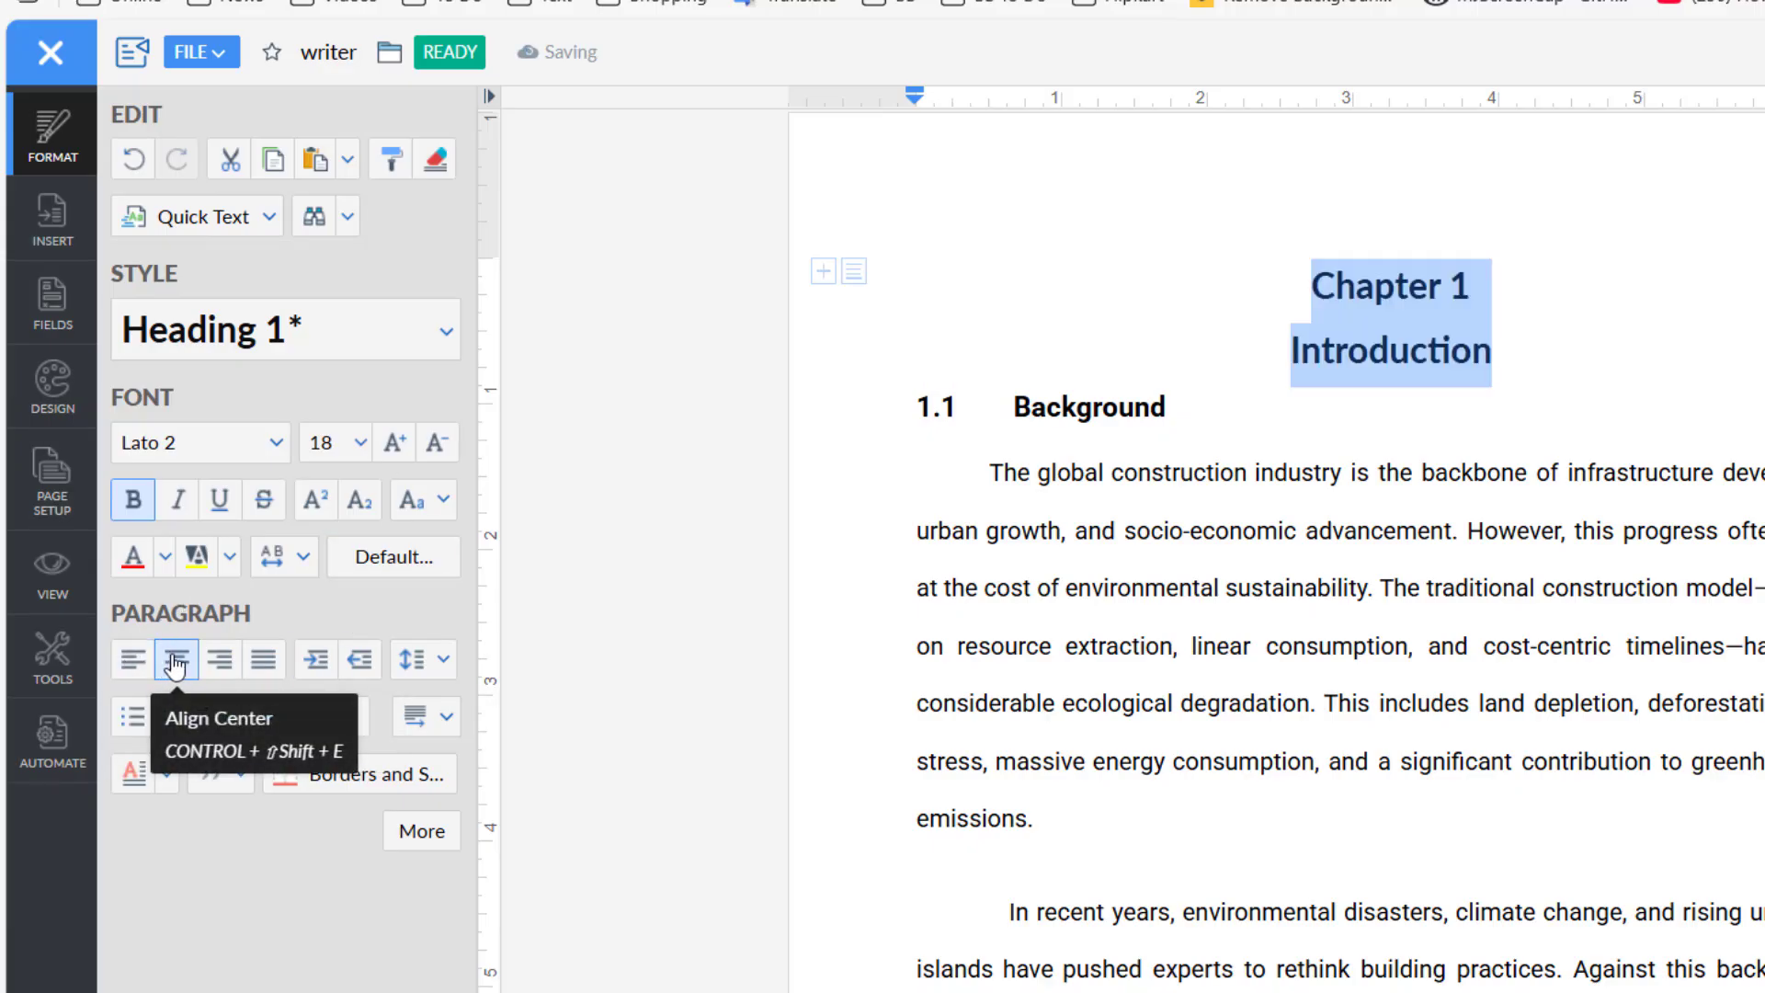
pyautogui.click(226, 662)
pyautogui.click(263, 659)
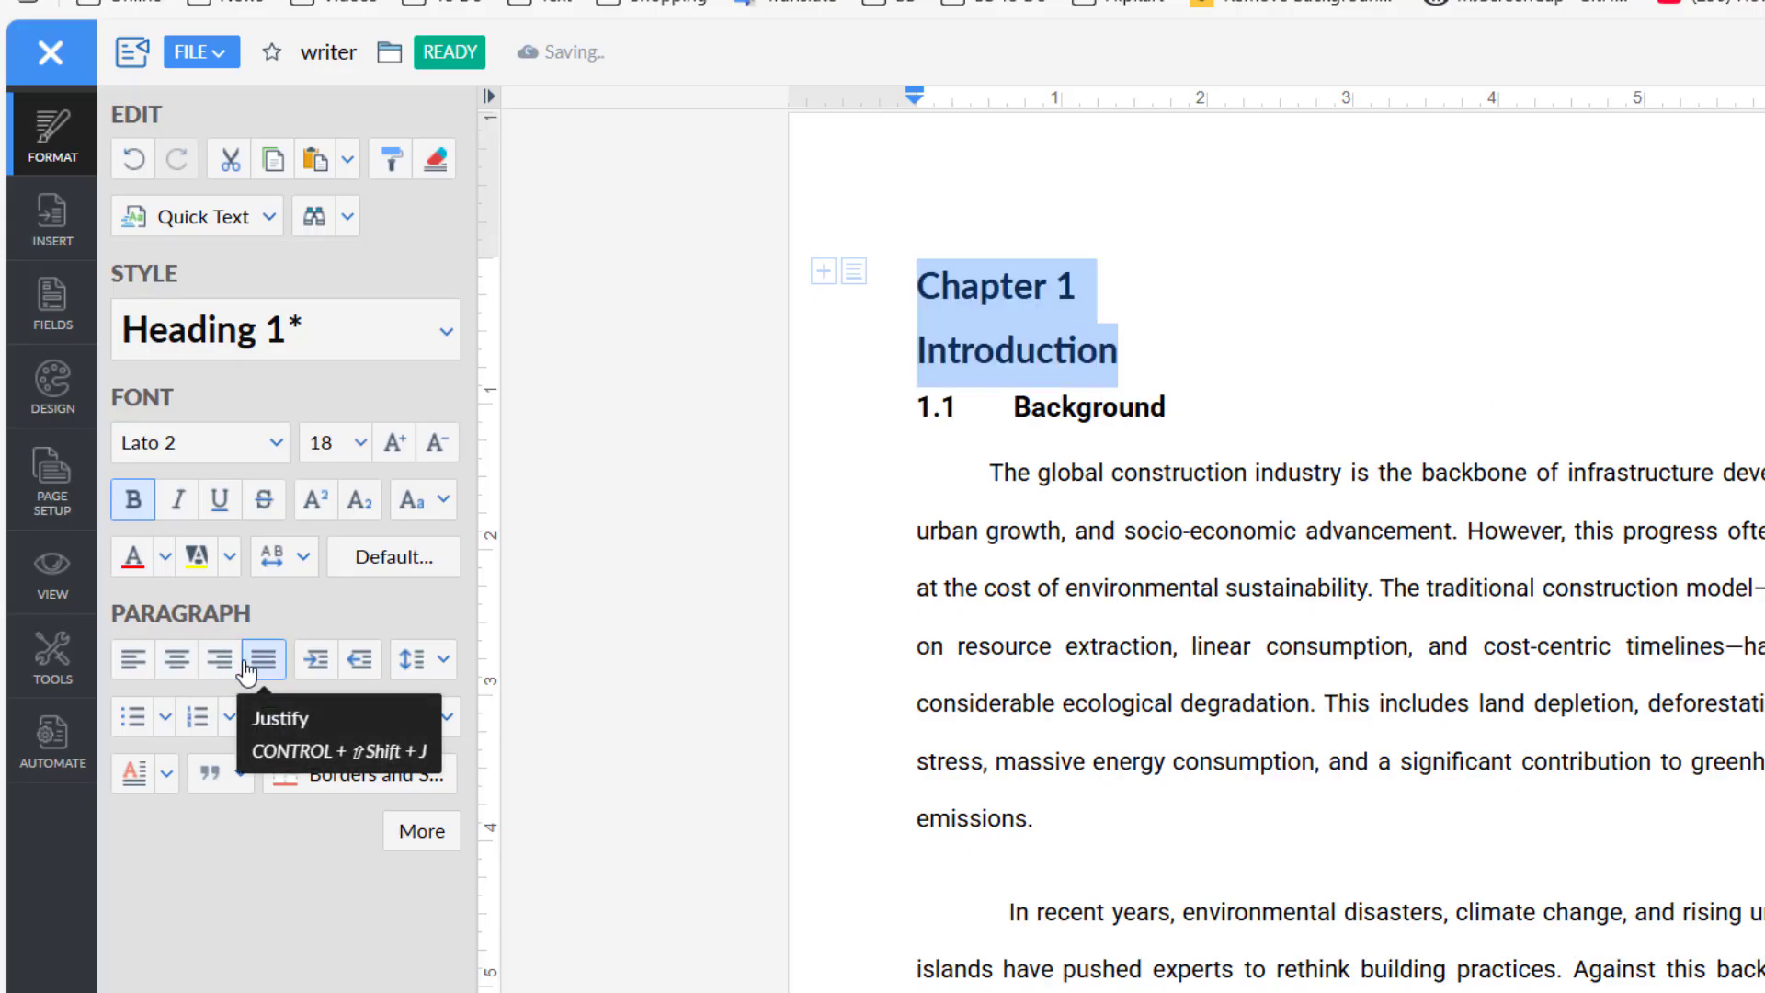
pyautogui.click(184, 669)
pyautogui.click(1183, 471)
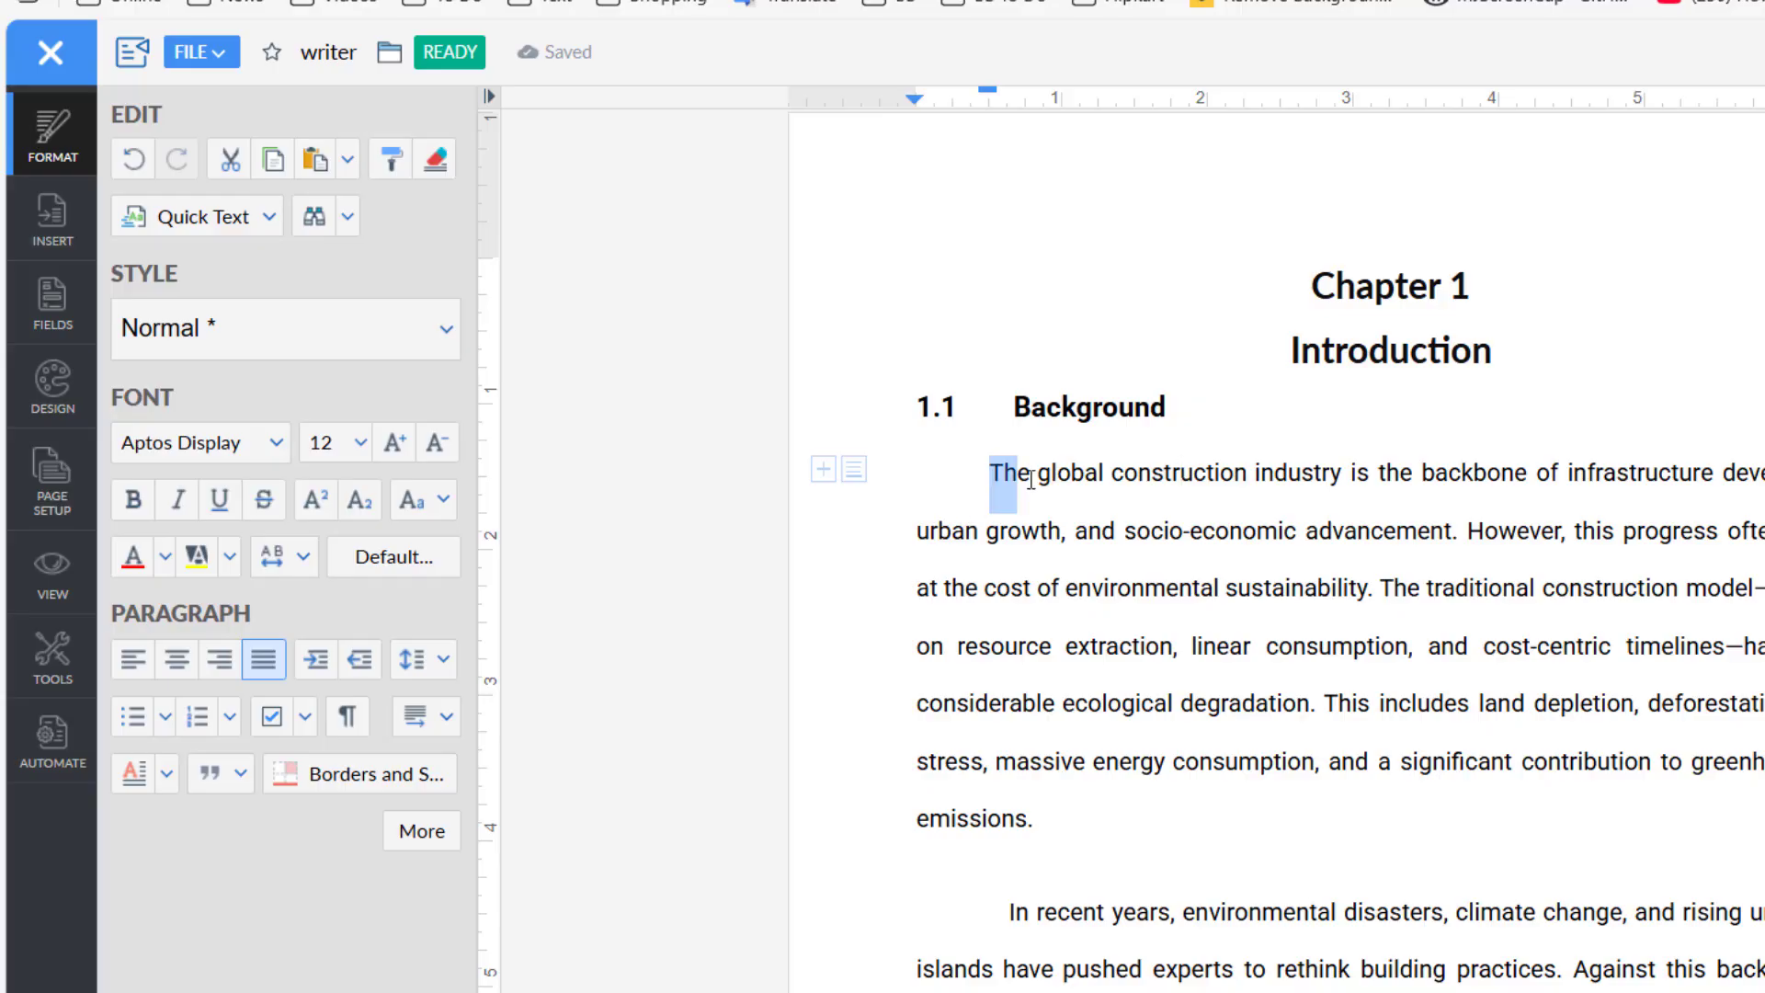
pyautogui.moveTo(1031, 479); pyautogui.dragTo(1083, 809)
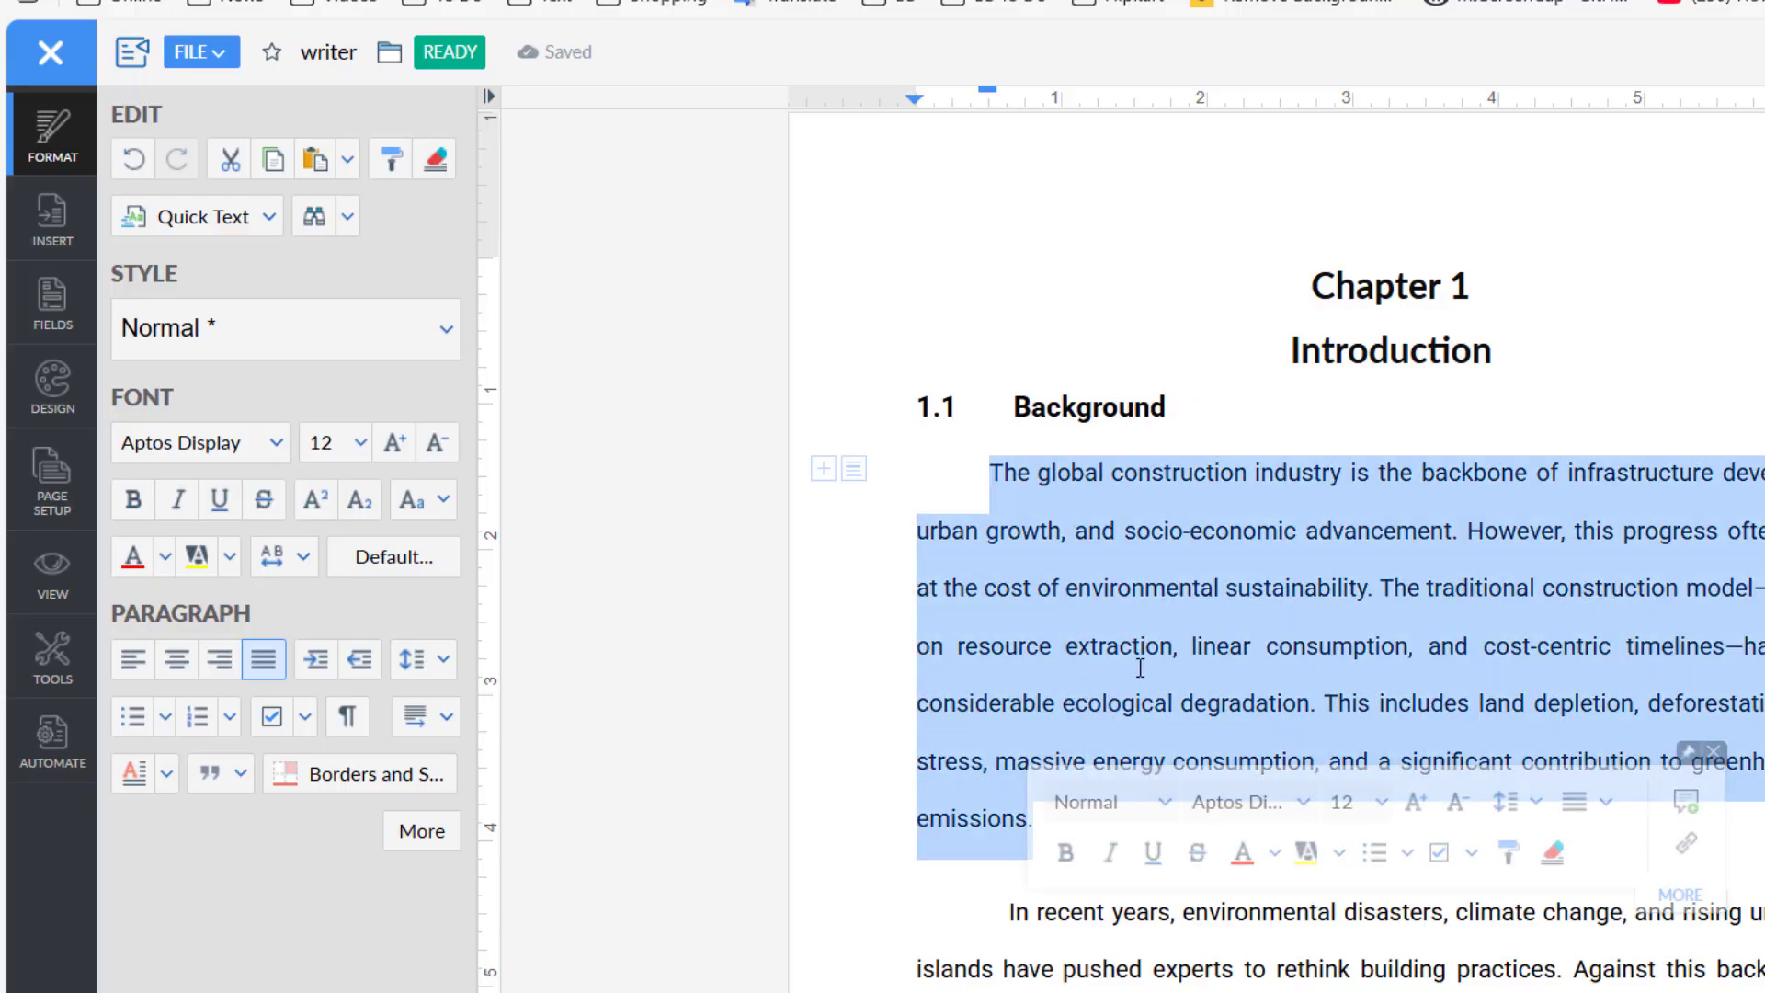
pyautogui.click(443, 659)
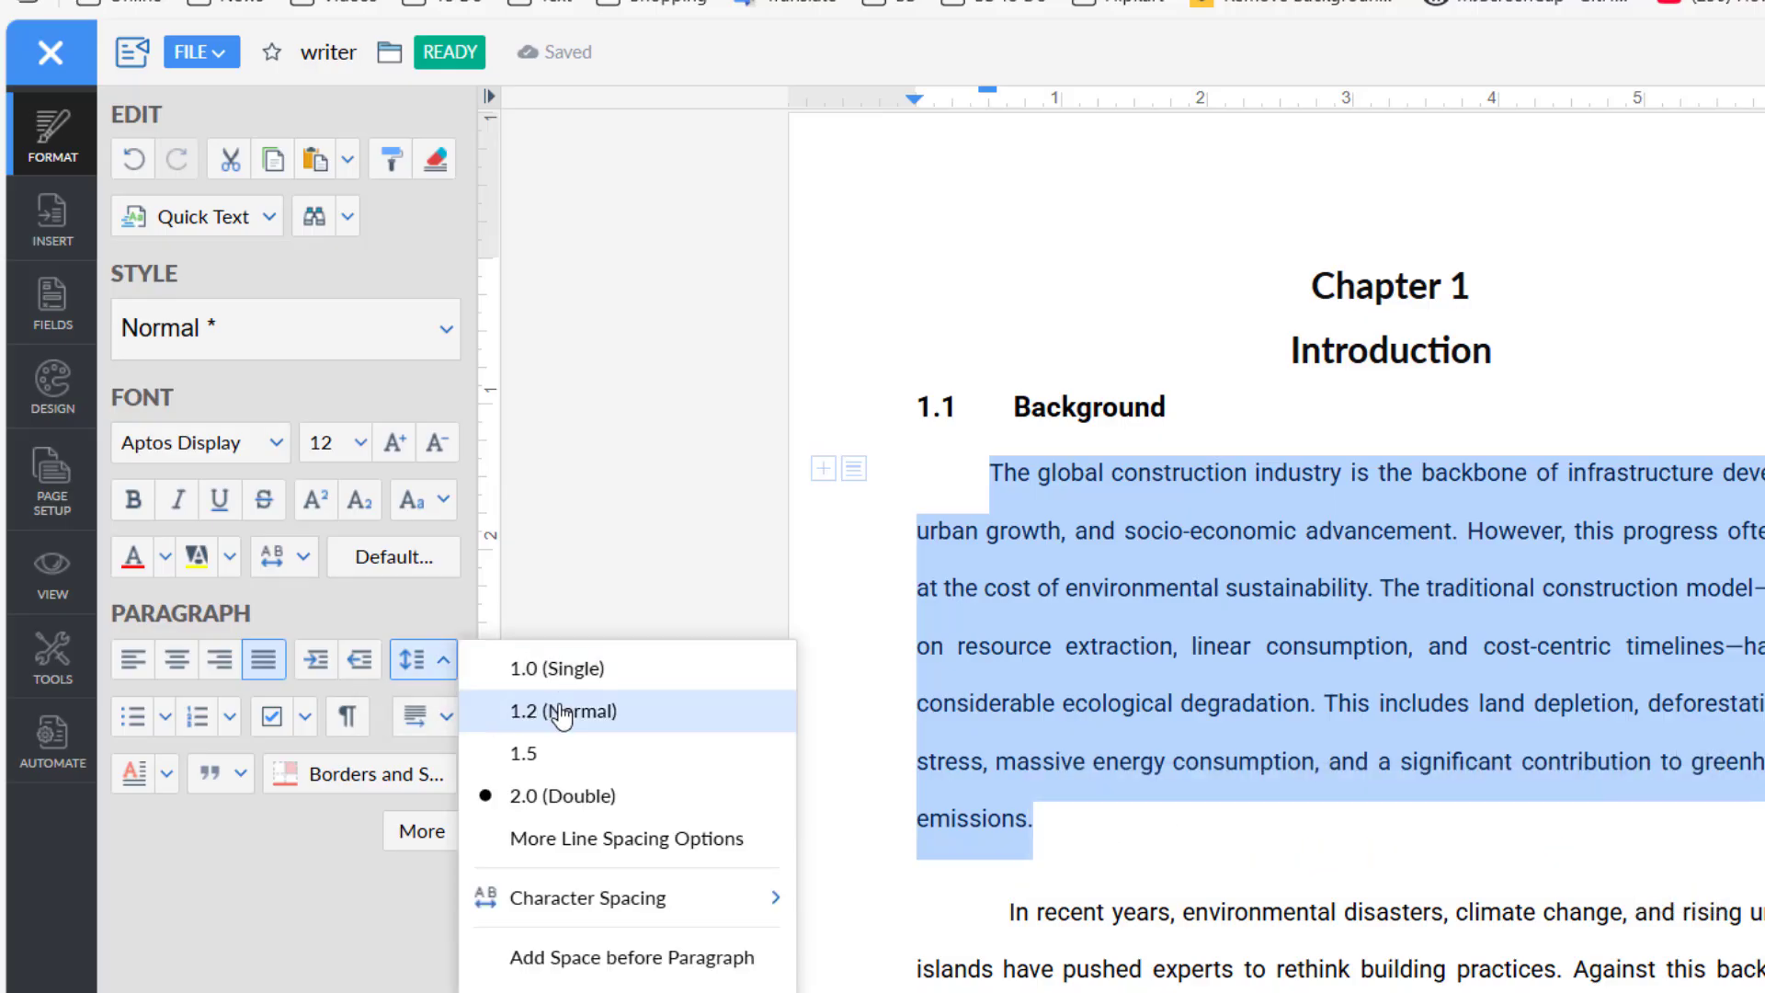
pyautogui.click(563, 712)
pyautogui.click(443, 667)
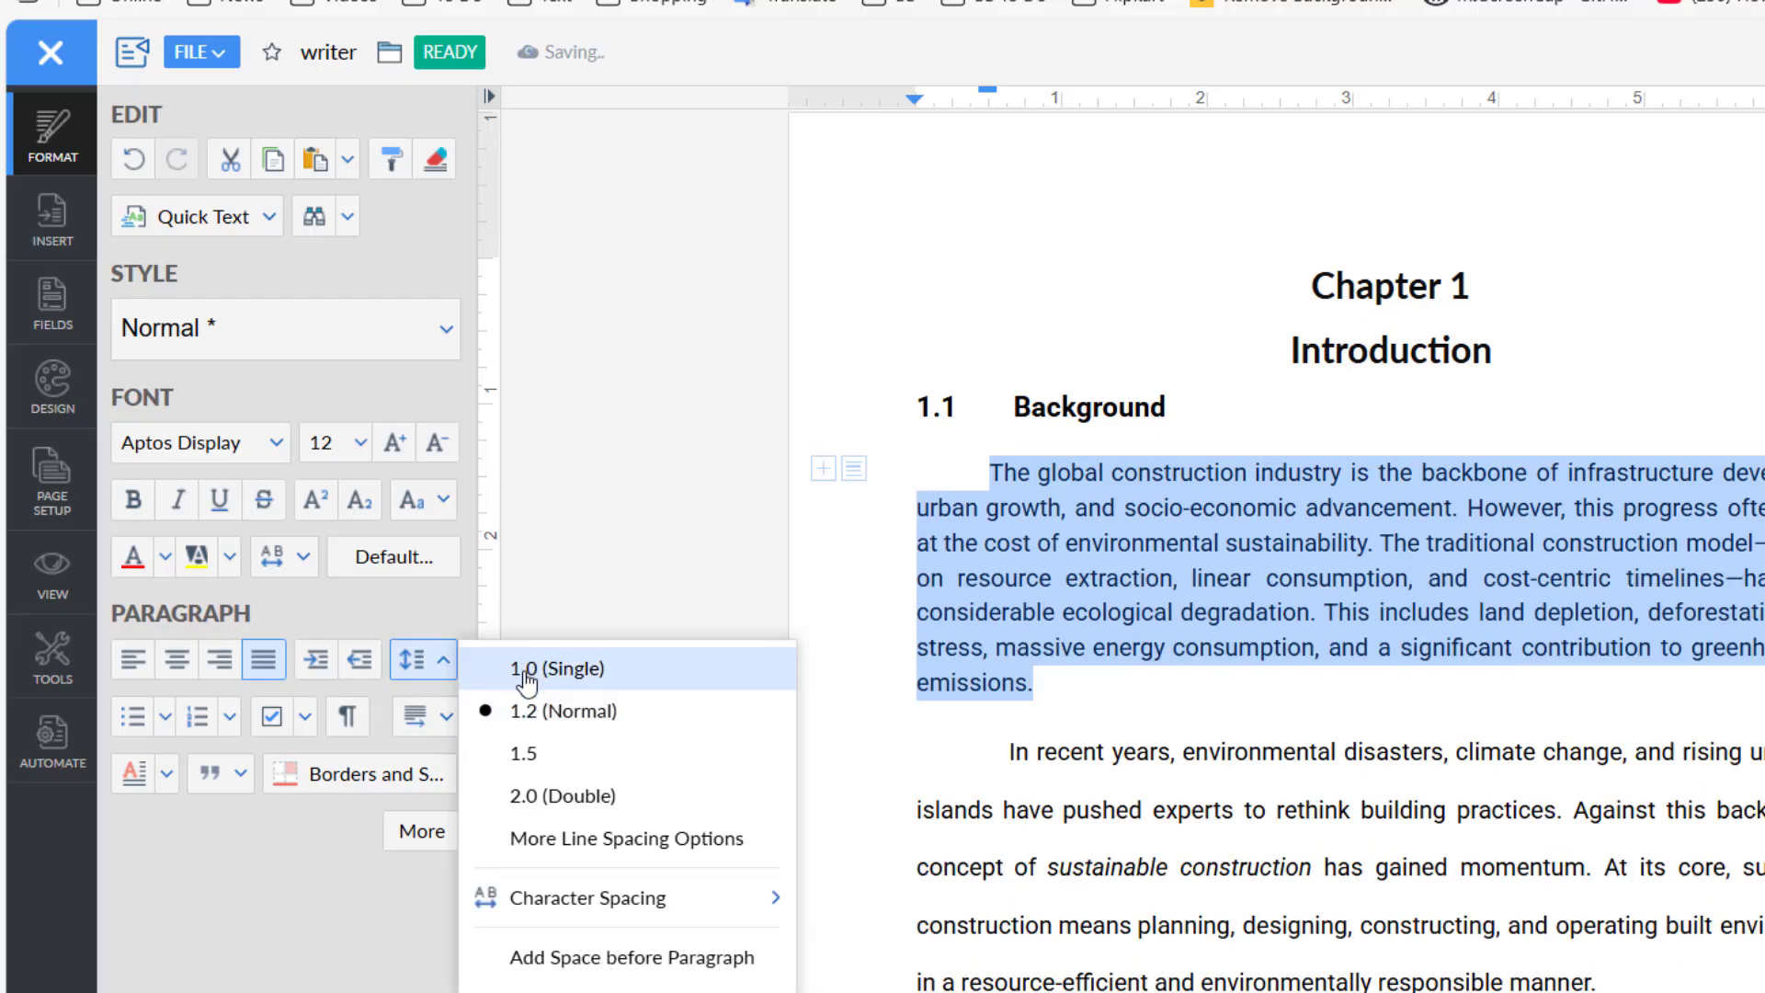
pyautogui.click(542, 669)
pyautogui.click(444, 669)
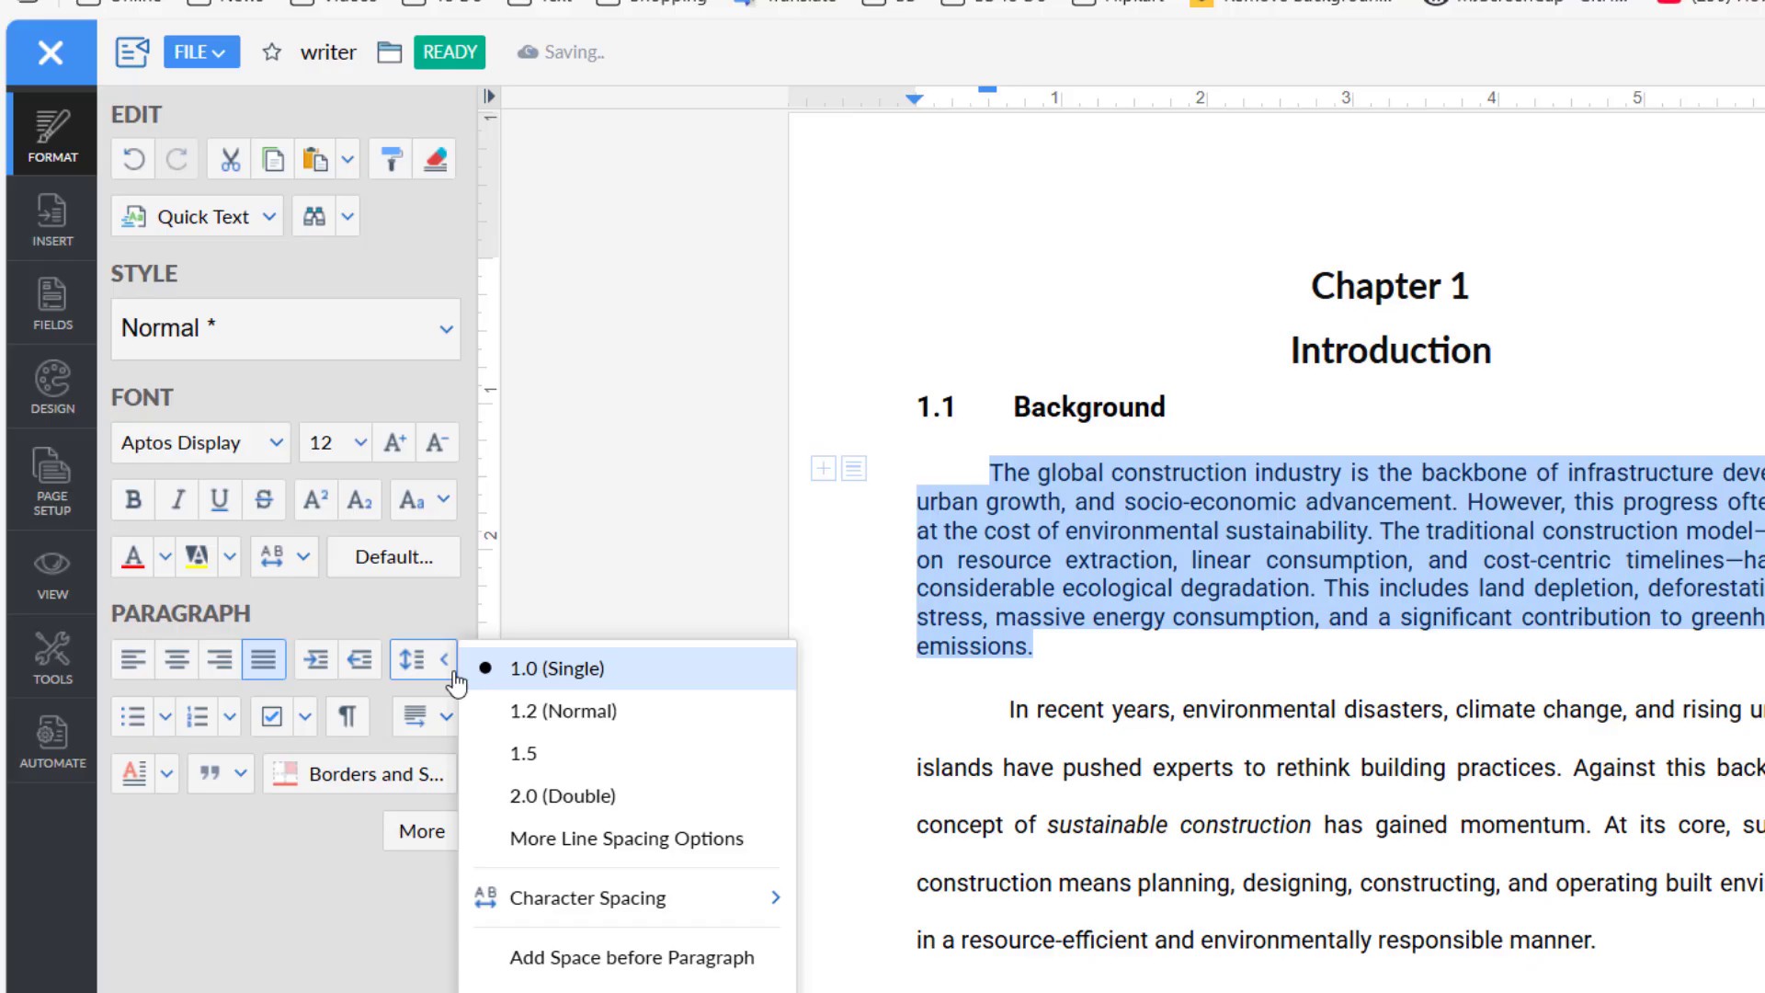
pyautogui.click(555, 793)
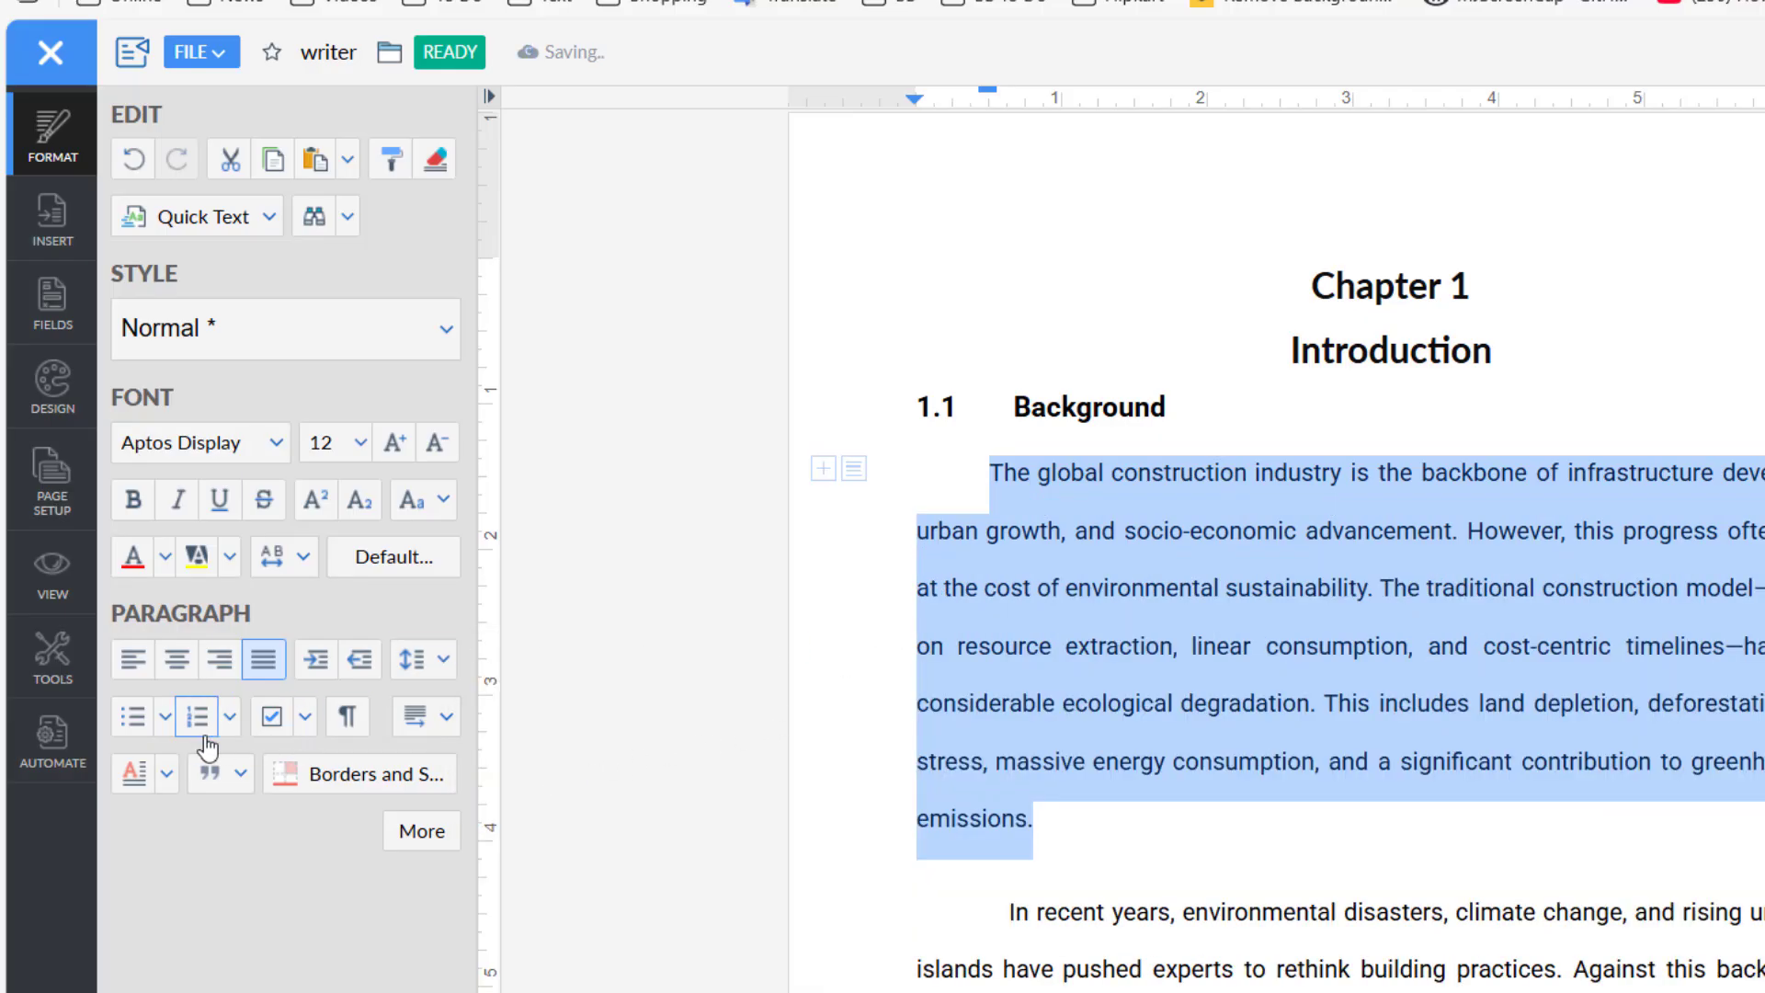
pyautogui.click(1067, 675)
pyautogui.scroll(-8, 1067, 671)
pyautogui.scroll(-7, 1067, 667)
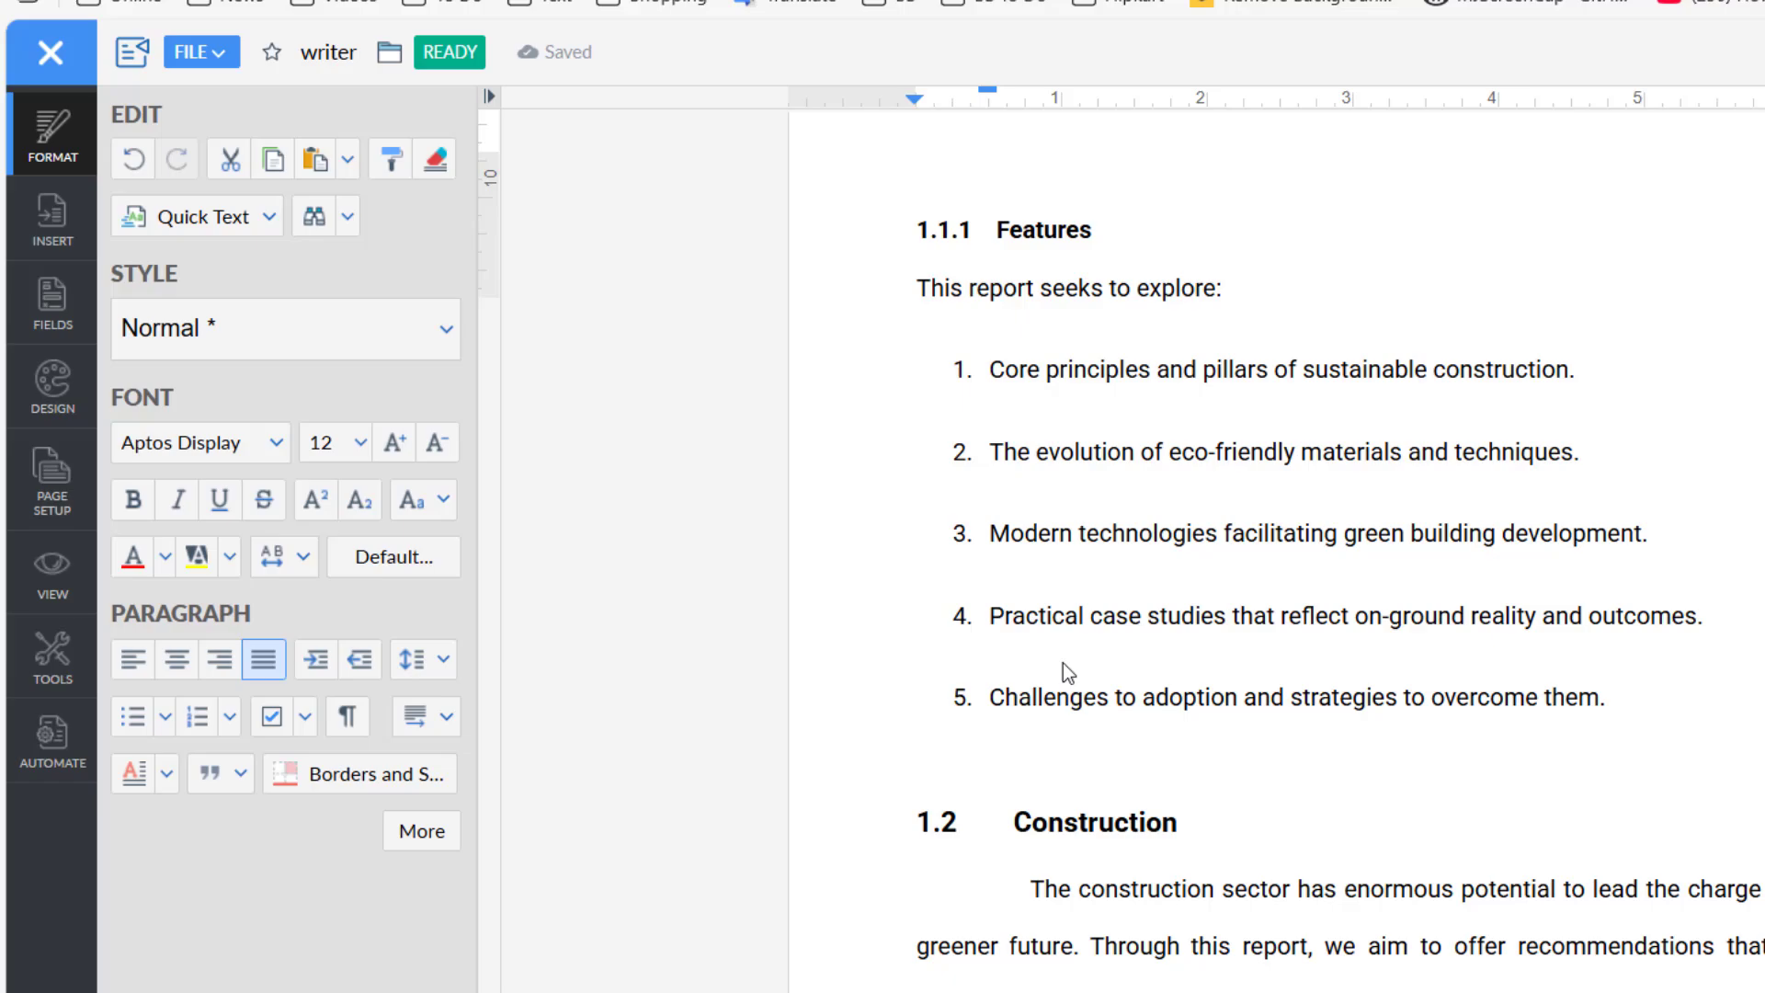
pyautogui.scroll(3, 1063, 664)
pyautogui.moveTo(998, 315); pyautogui.dragTo(1630, 685)
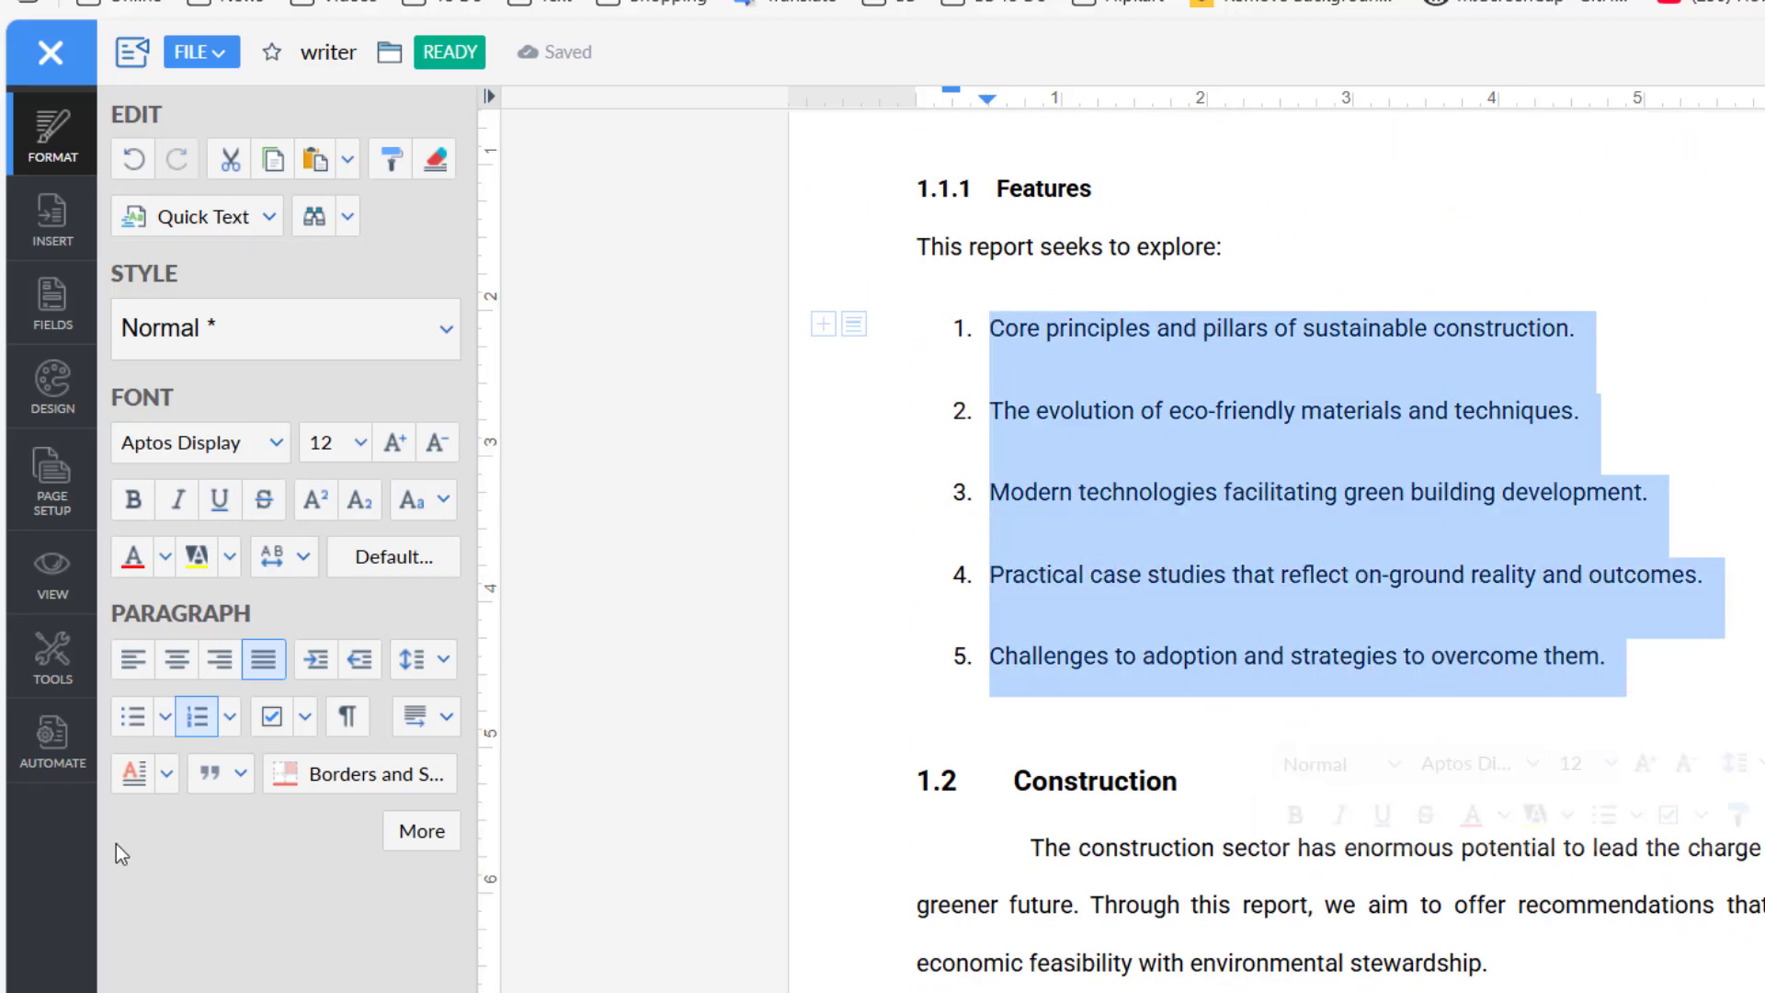
pyautogui.click(138, 721)
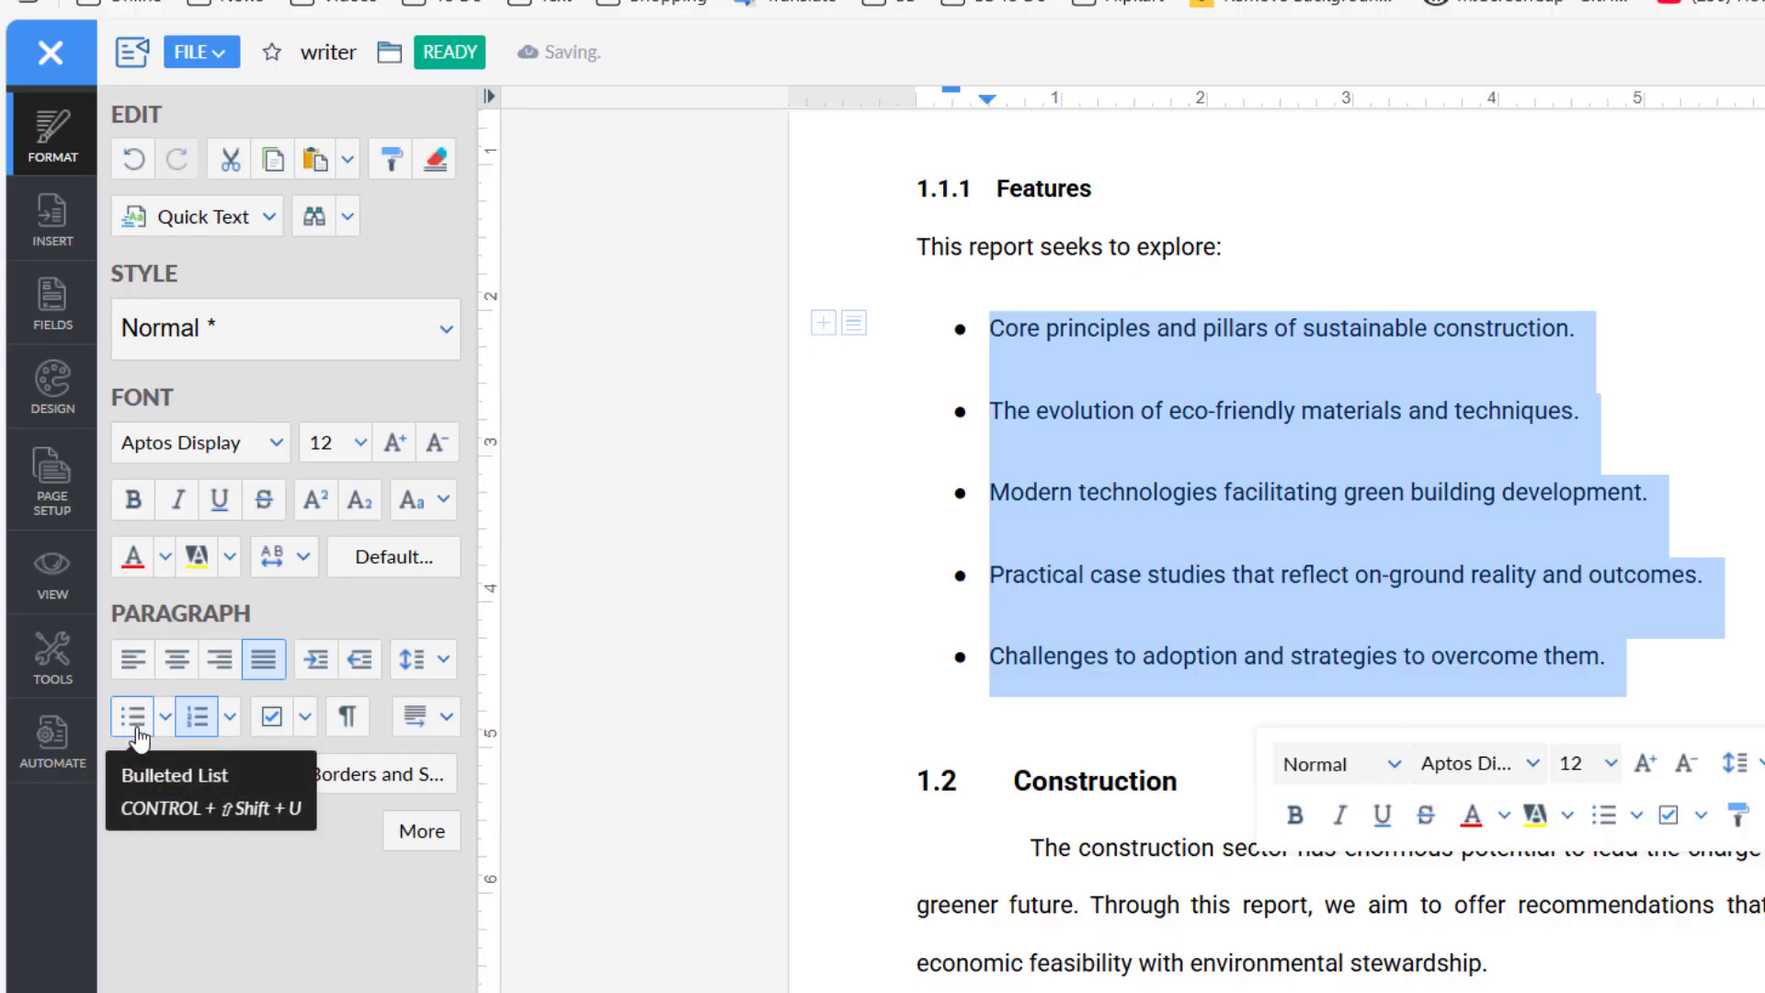
pyautogui.click(163, 731)
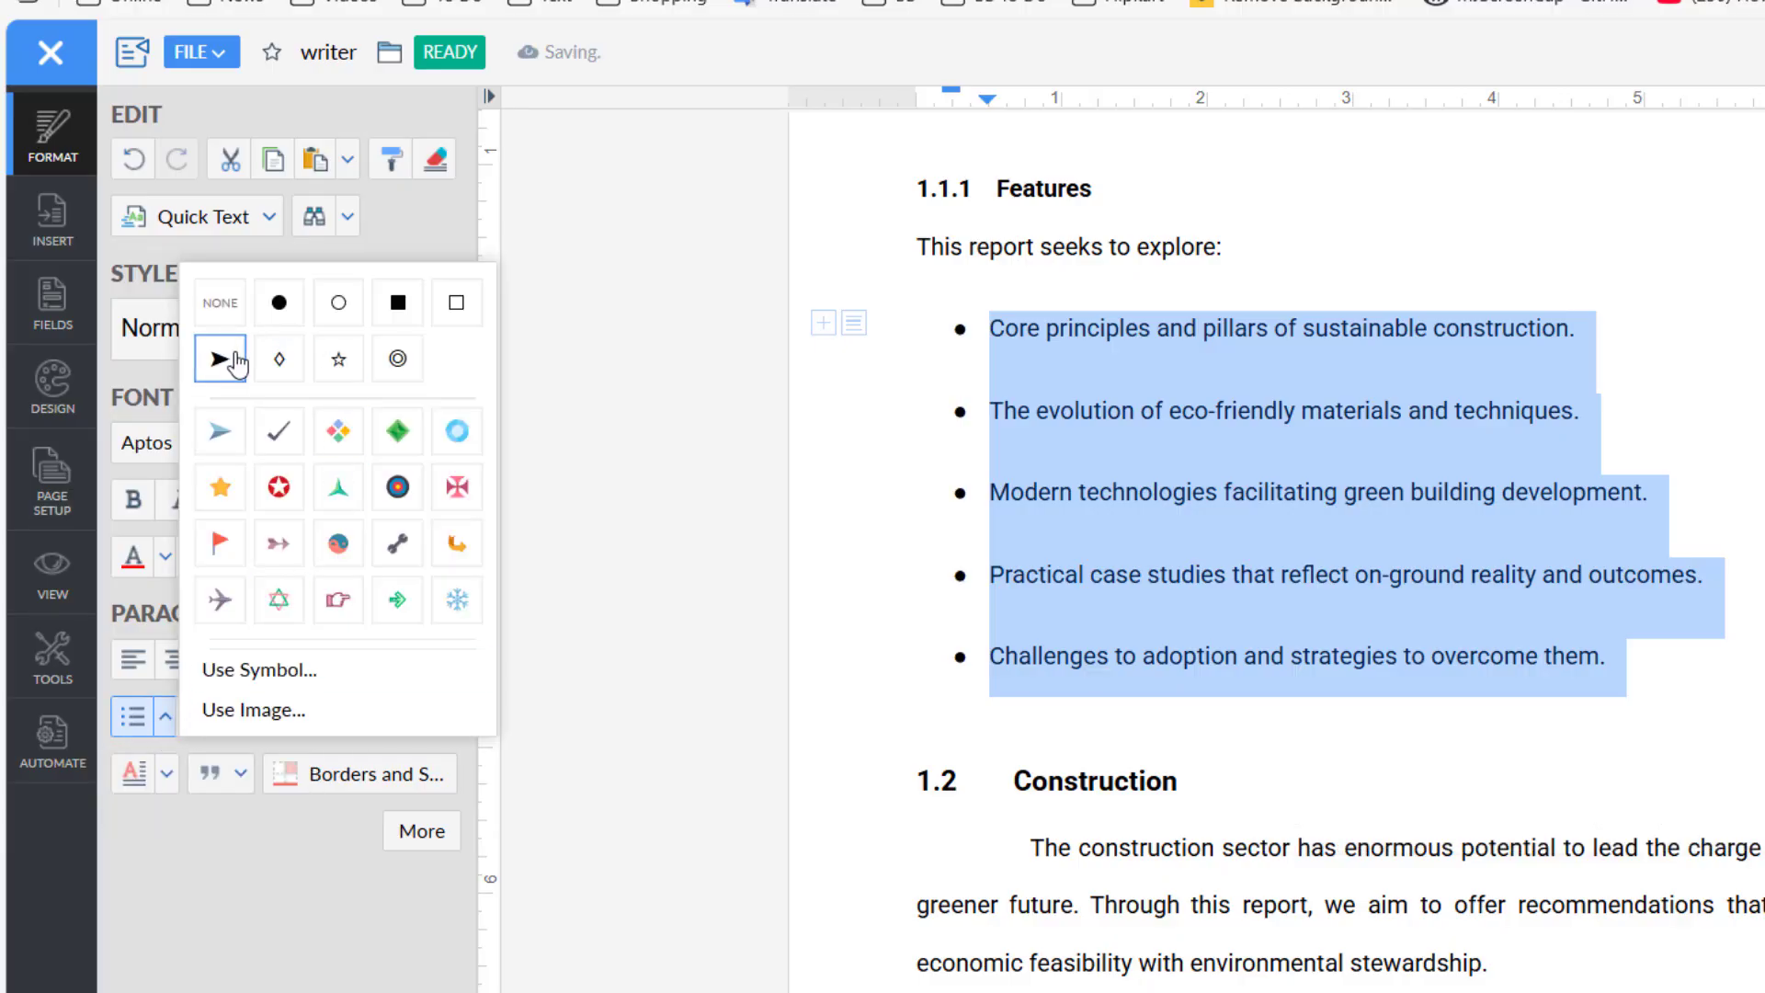
pyautogui.click(219, 359)
pyautogui.click(164, 726)
pyautogui.click(279, 425)
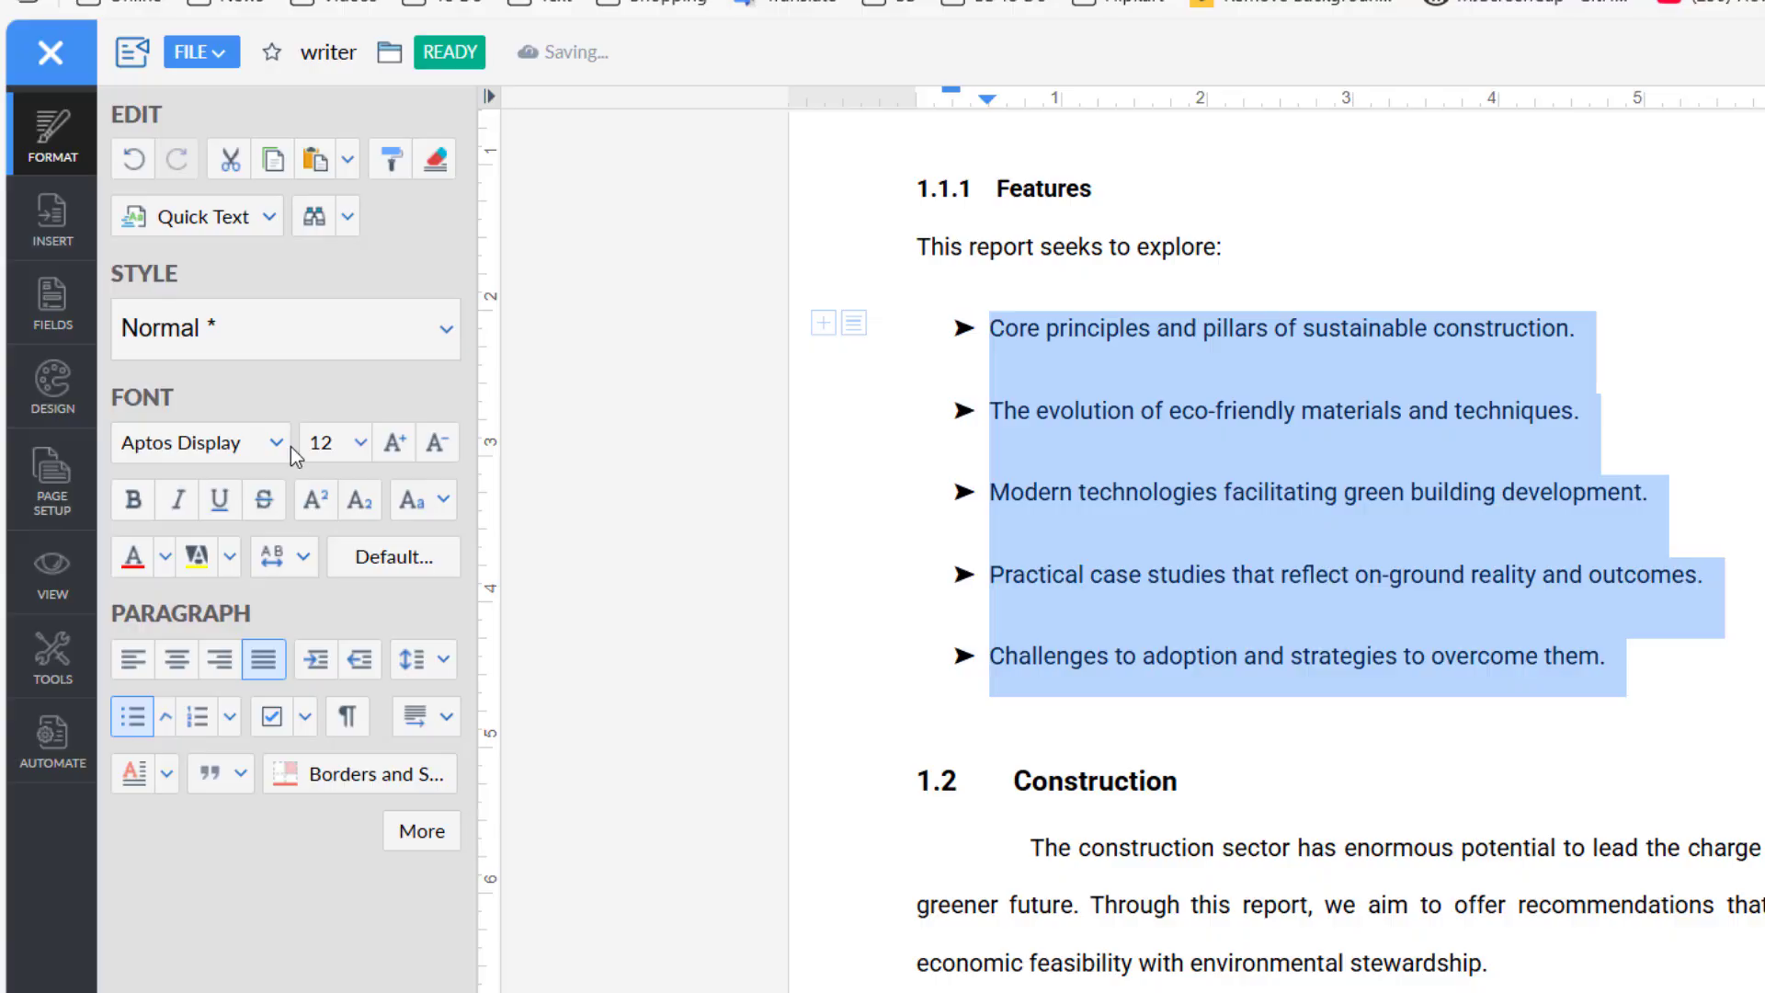
pyautogui.click(197, 716)
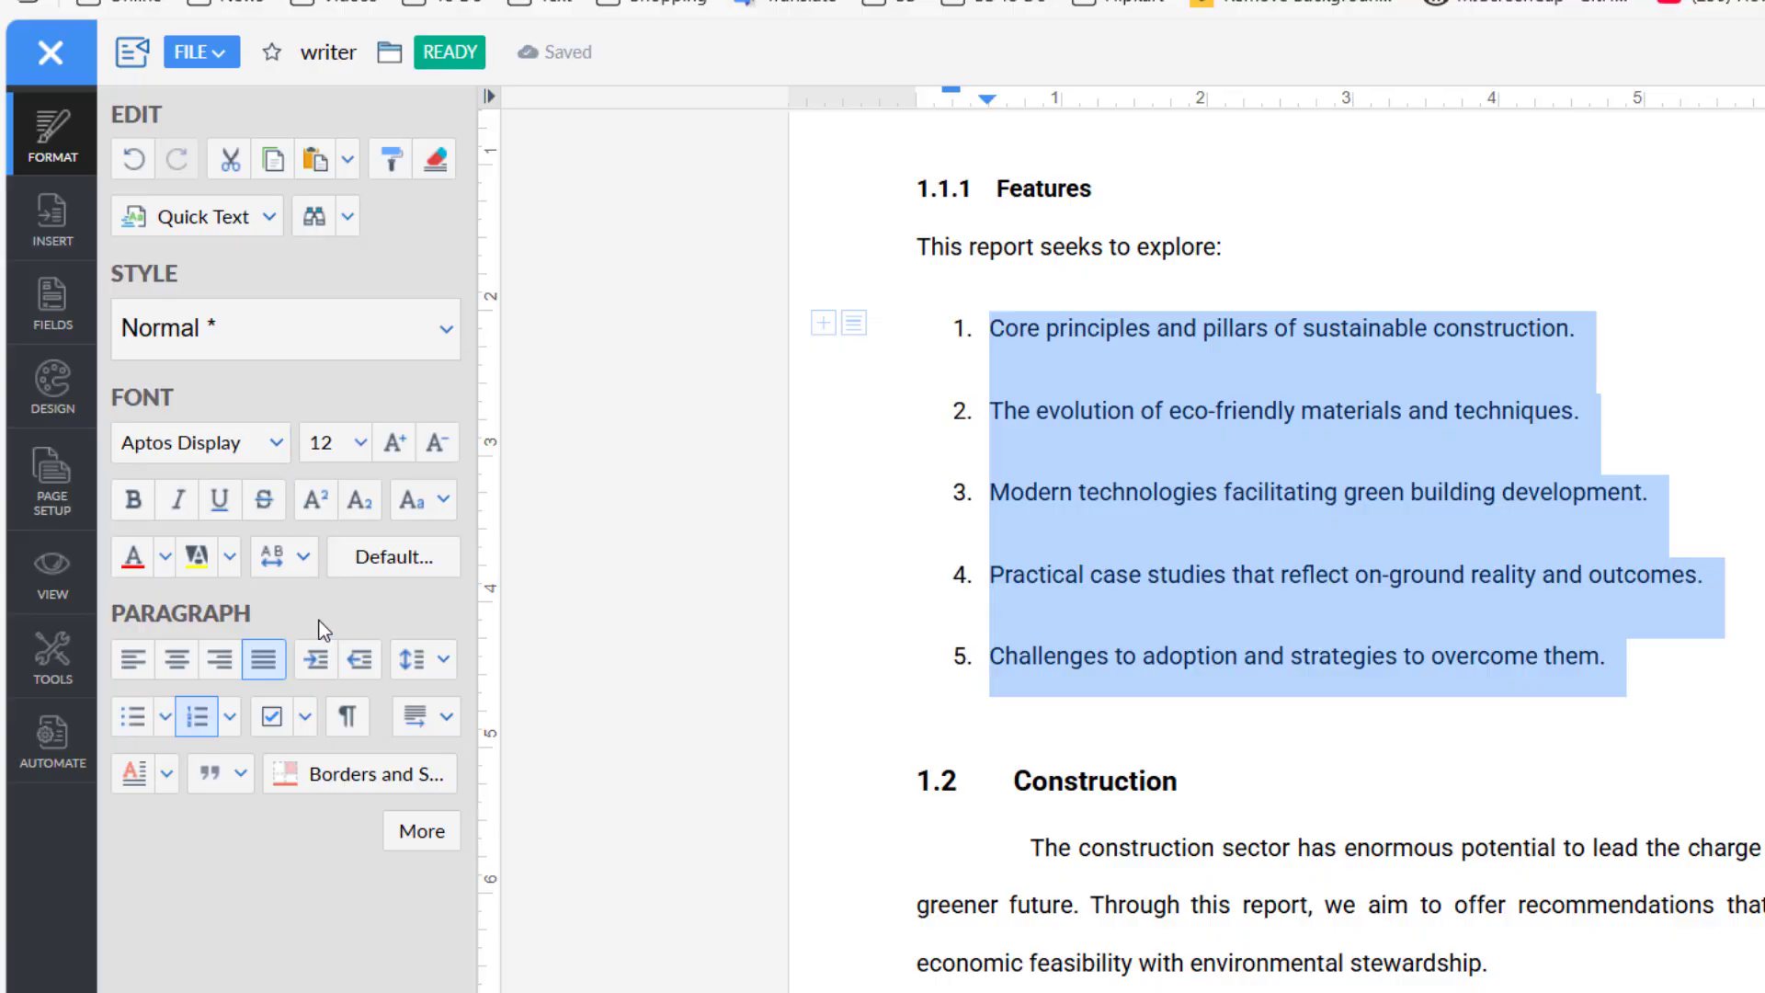
pyautogui.click(423, 722)
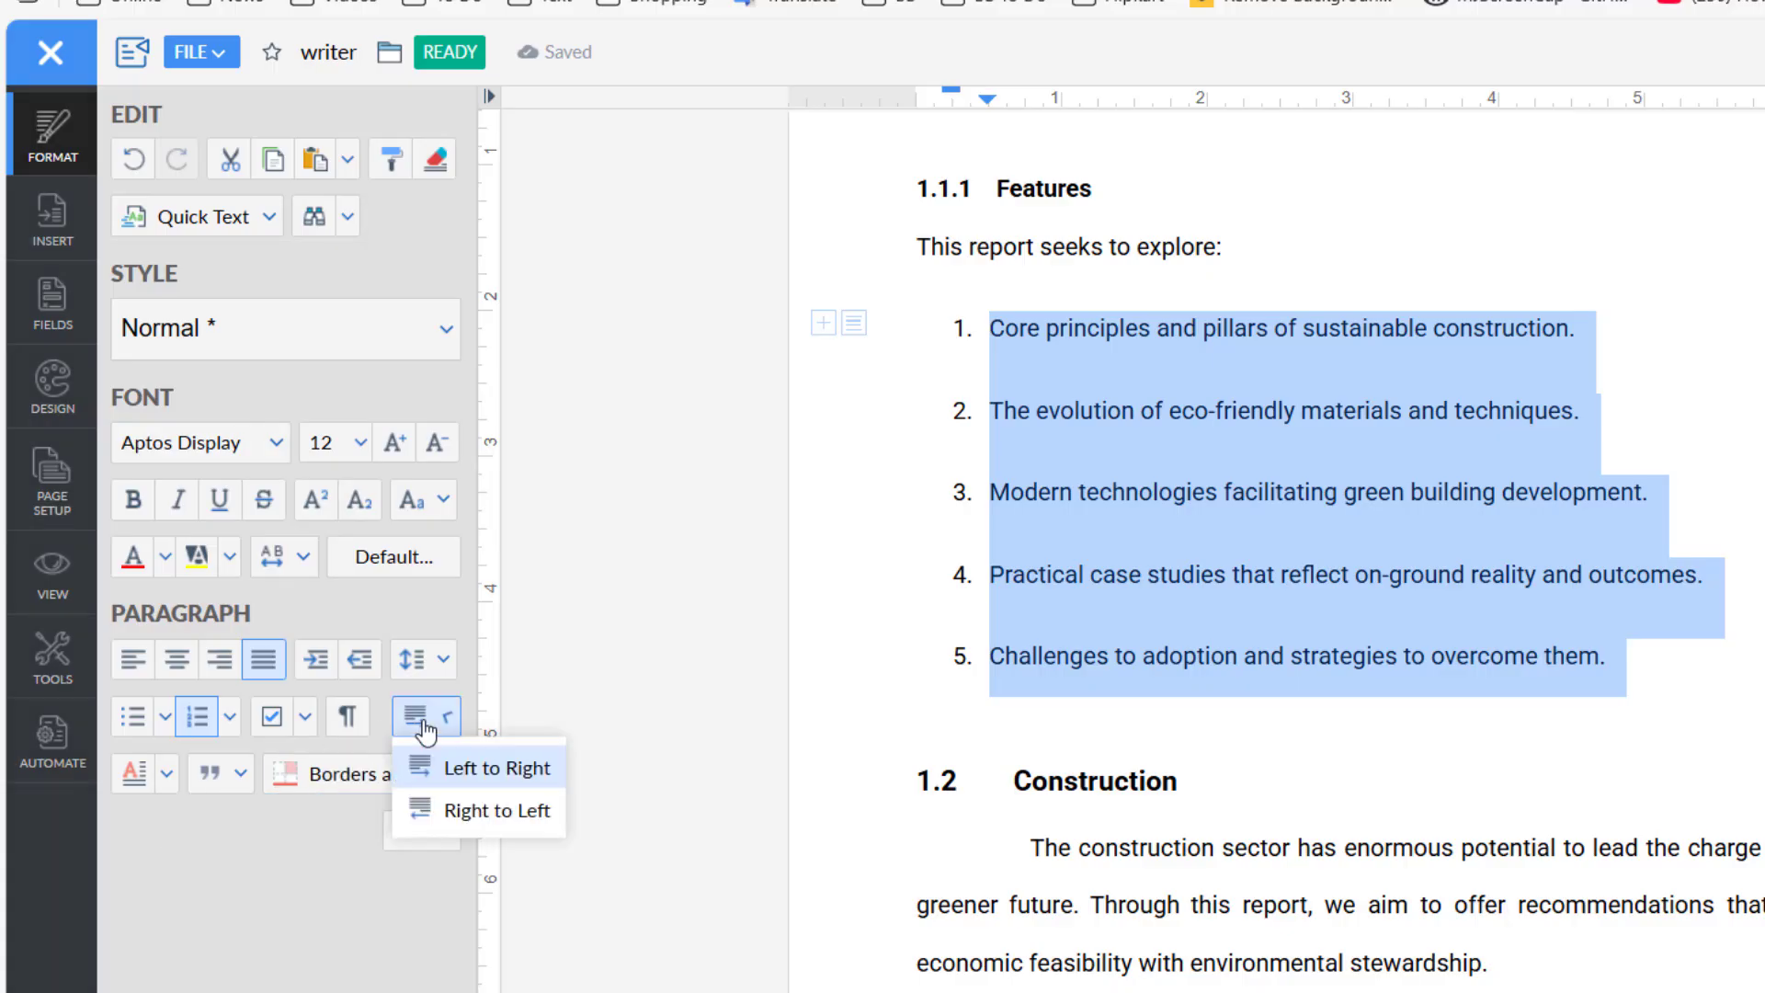
pyautogui.click(493, 812)
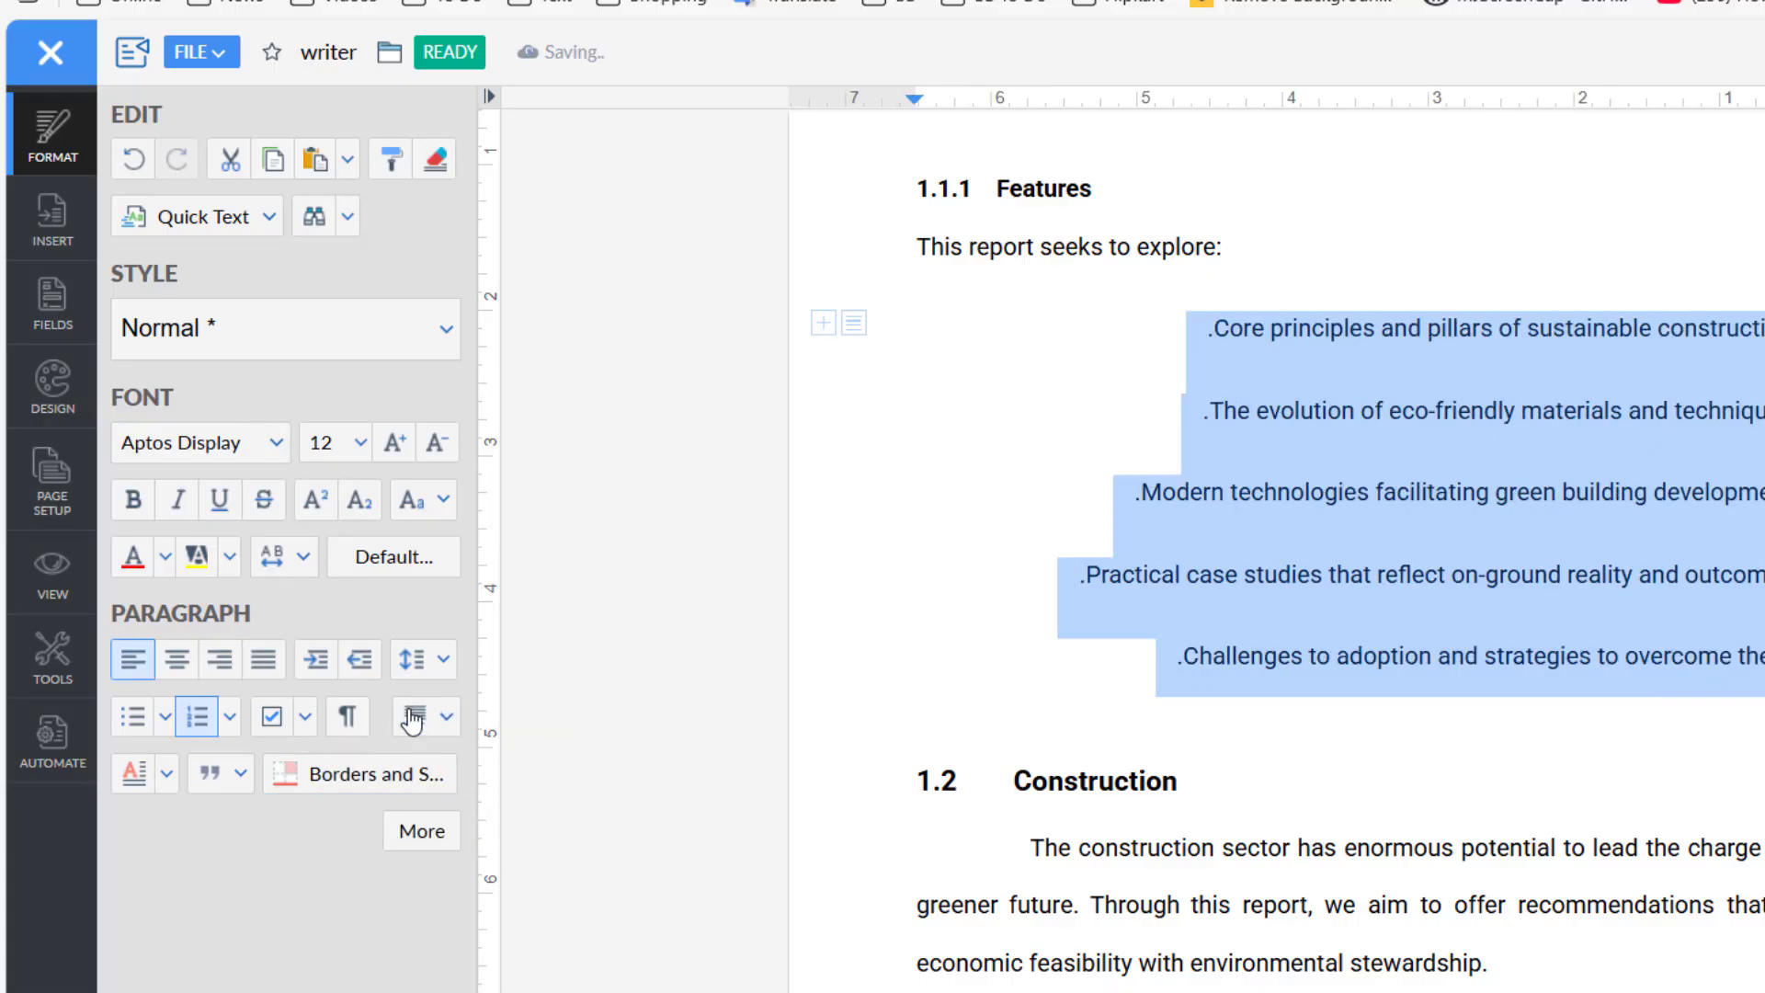
pyautogui.click(437, 732)
pyautogui.click(446, 767)
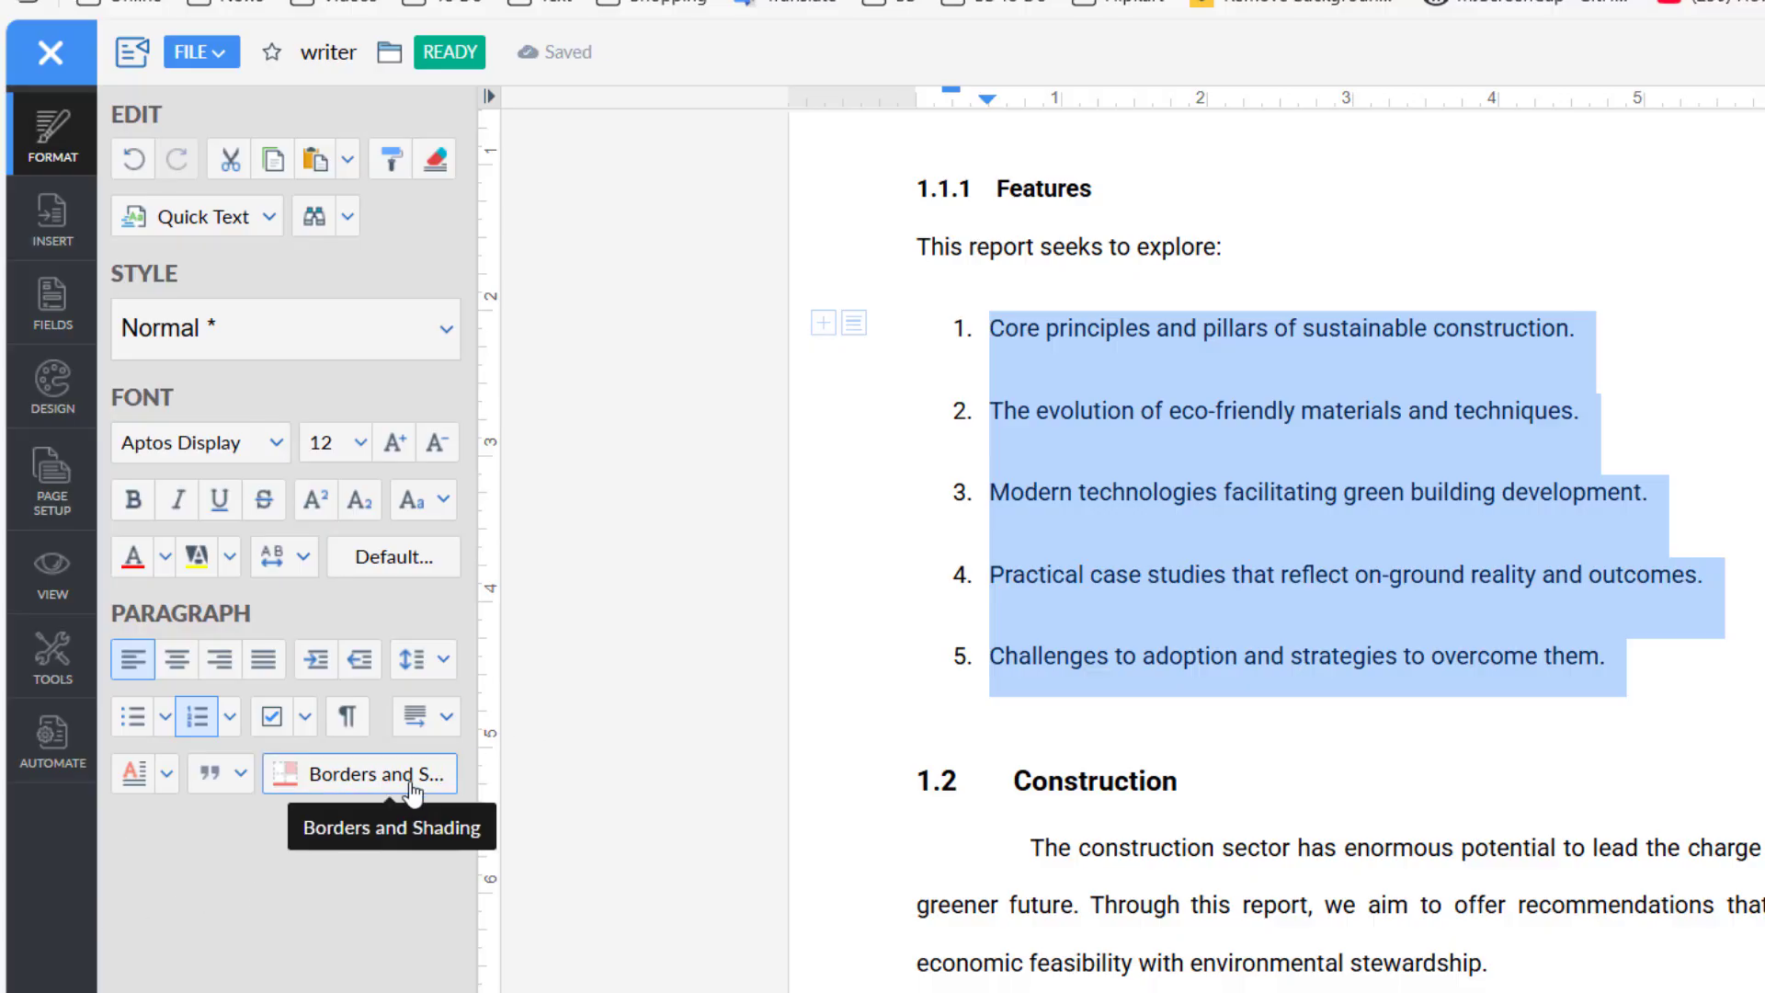
pyautogui.click(418, 778)
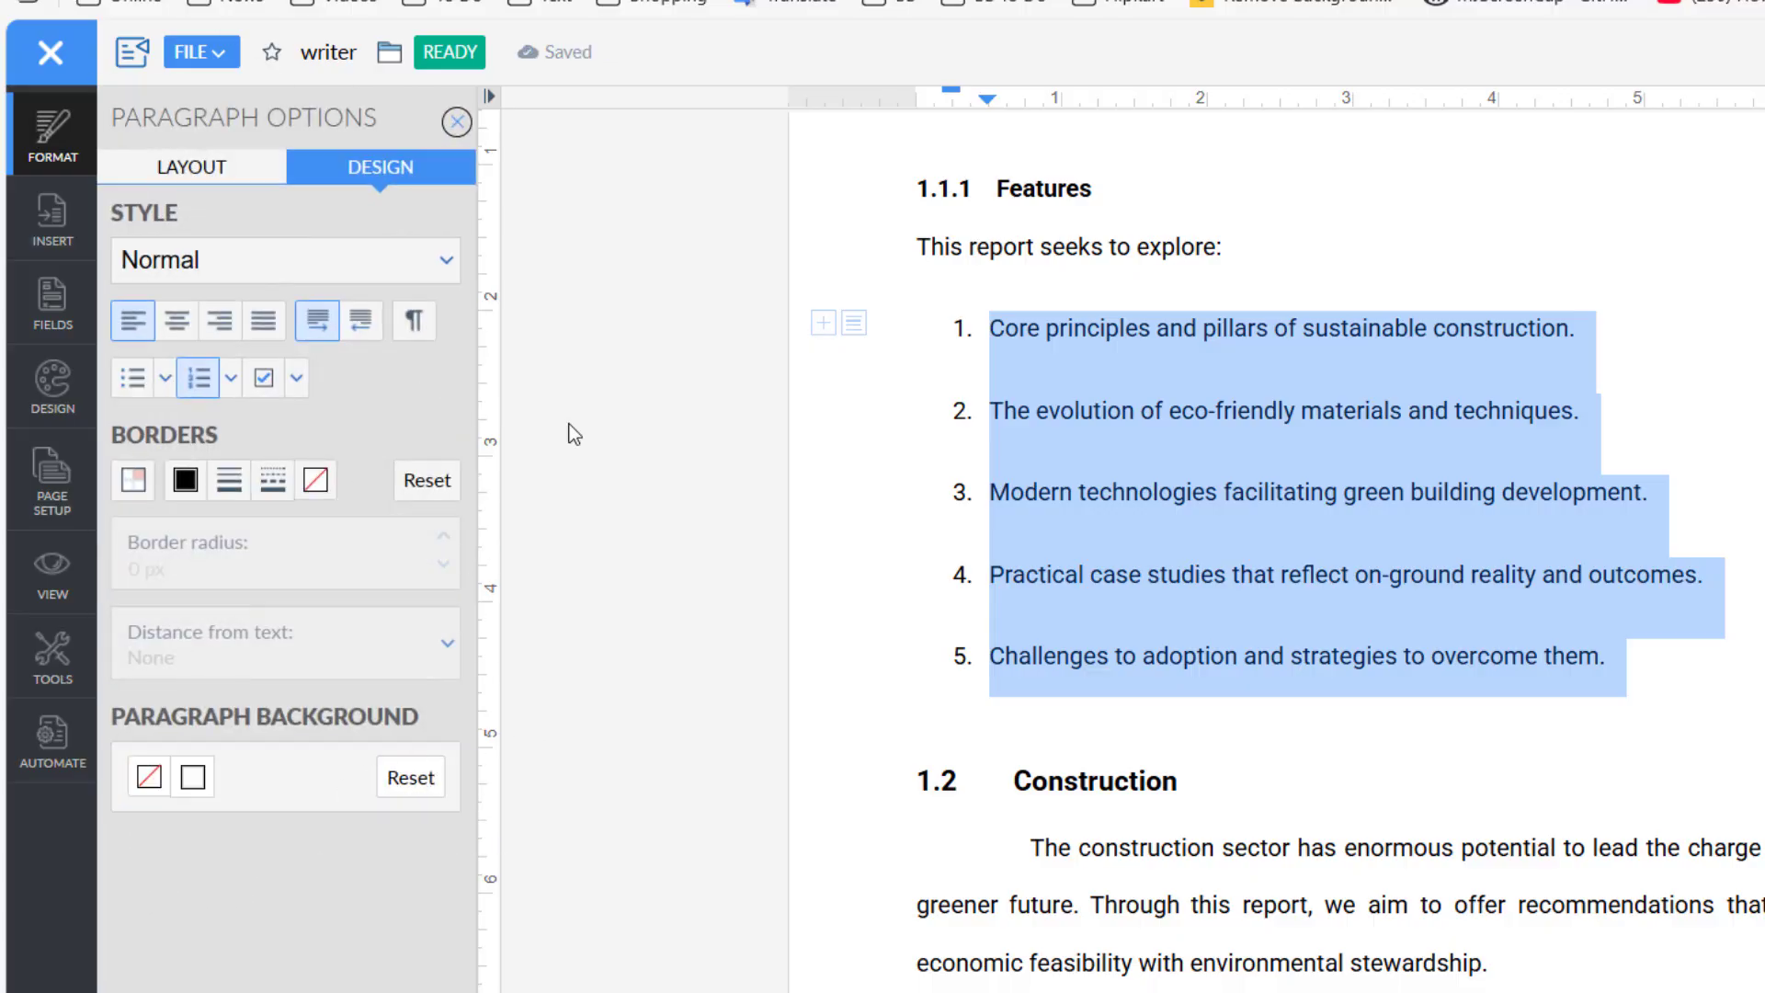
pyautogui.click(457, 123)
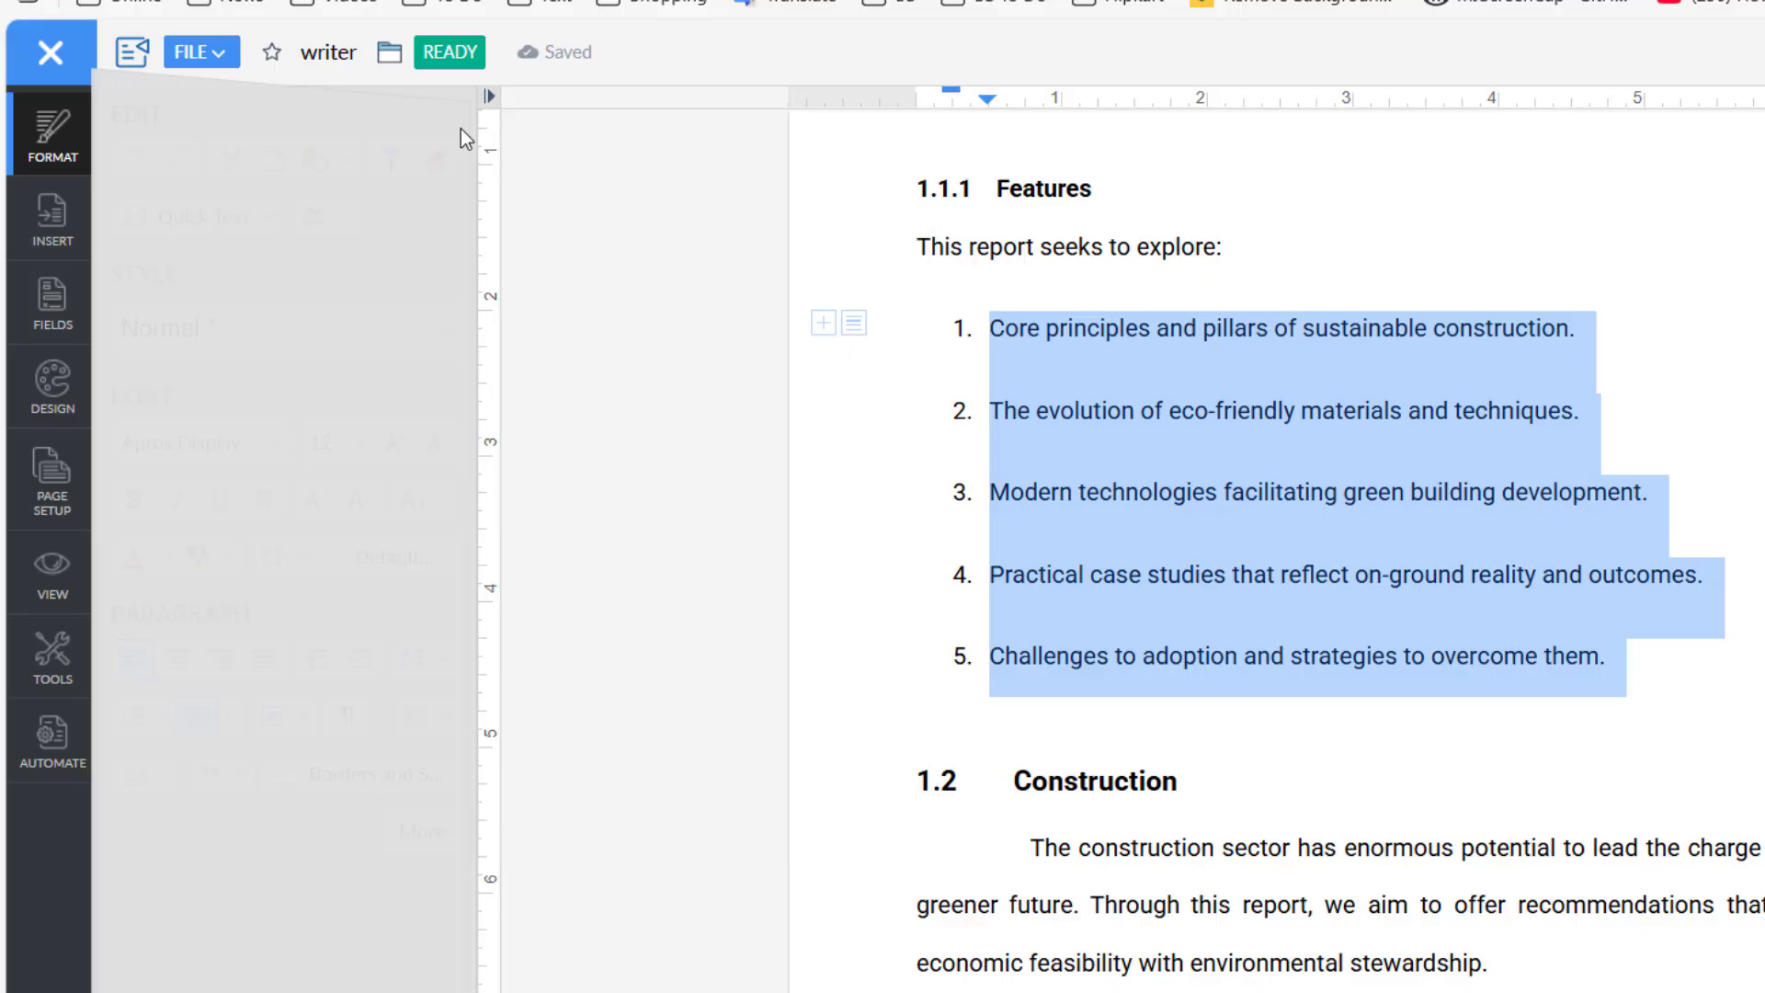
# Step: In the Insert options, try uploading an image from the computer, then cancel
pyautogui.click(1145, 595)
pyautogui.click(53, 220)
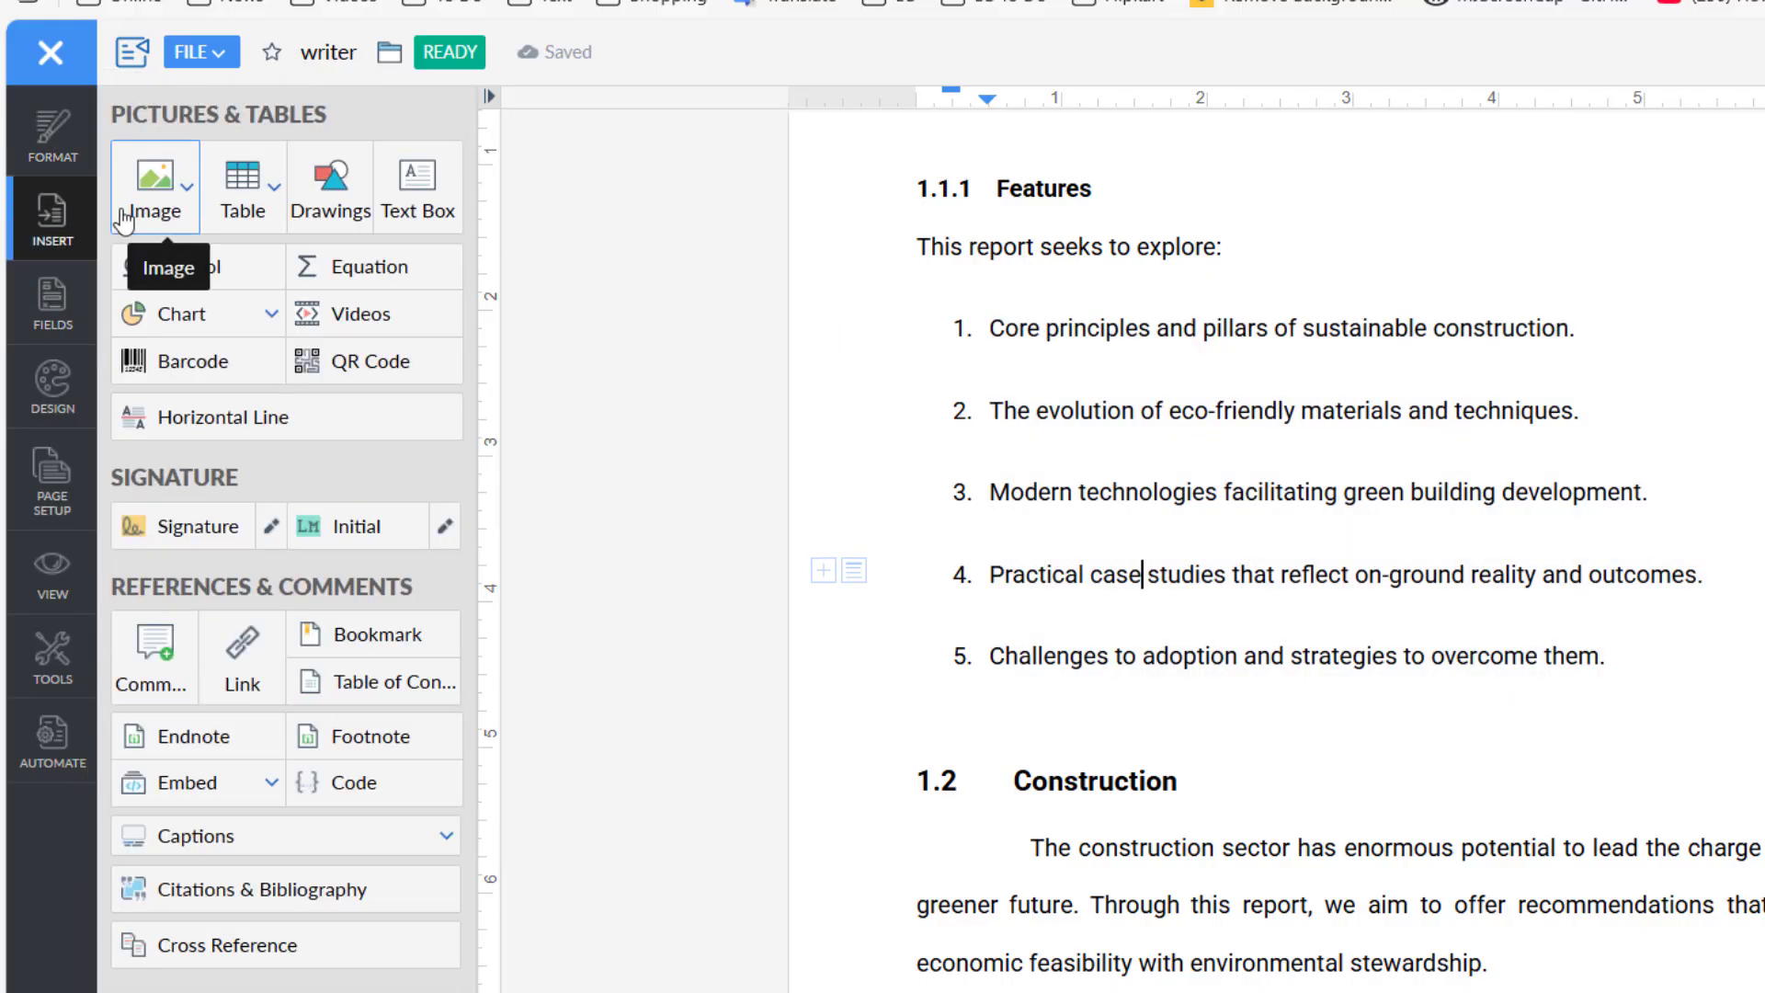
pyautogui.click(182, 204)
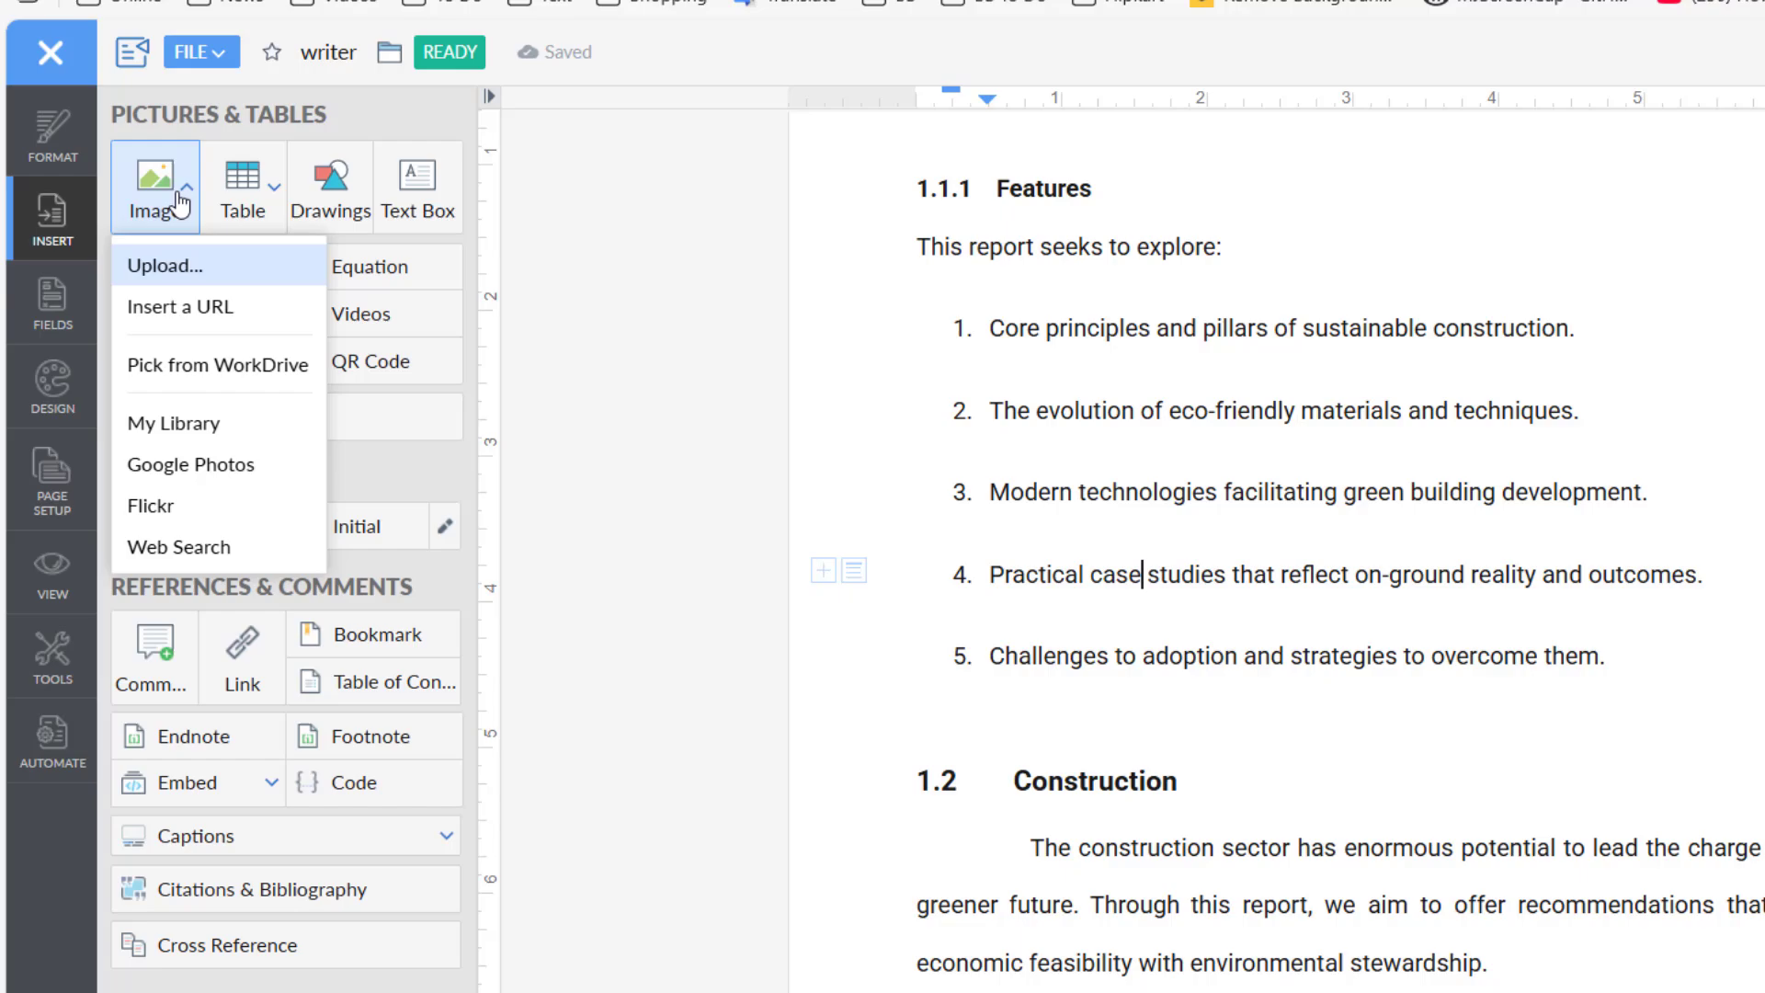
pyautogui.click(190, 269)
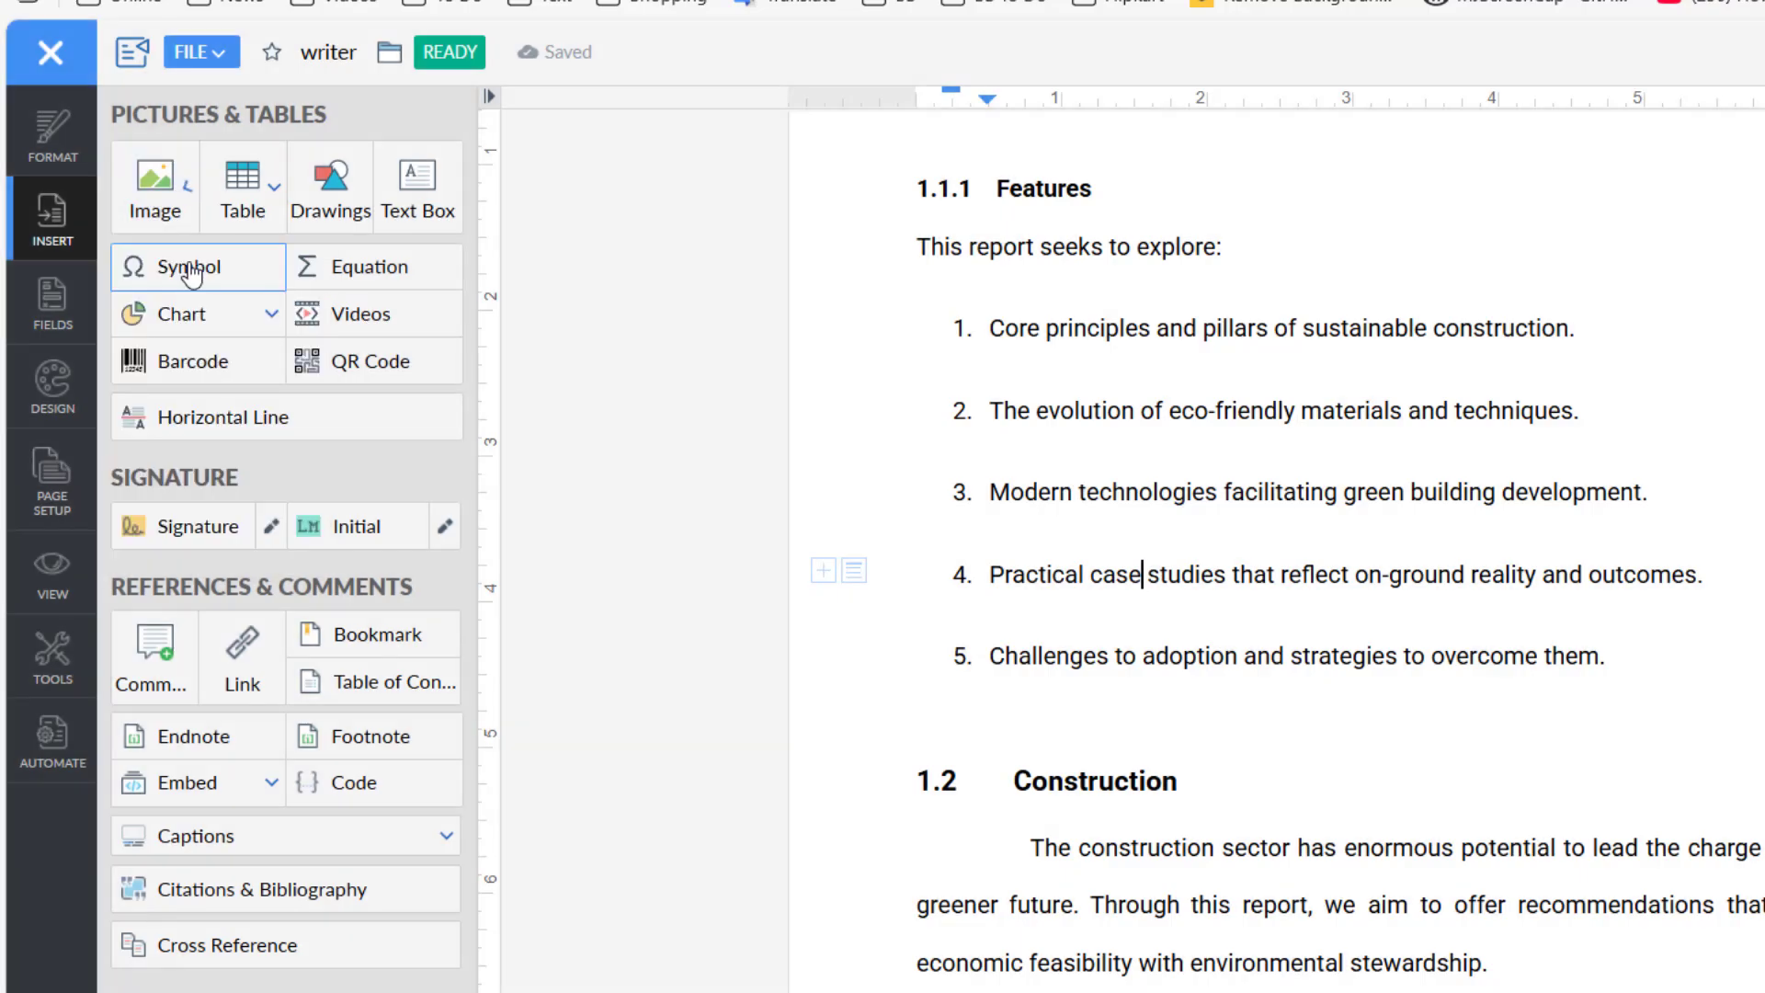
pyautogui.click(1020, 543)
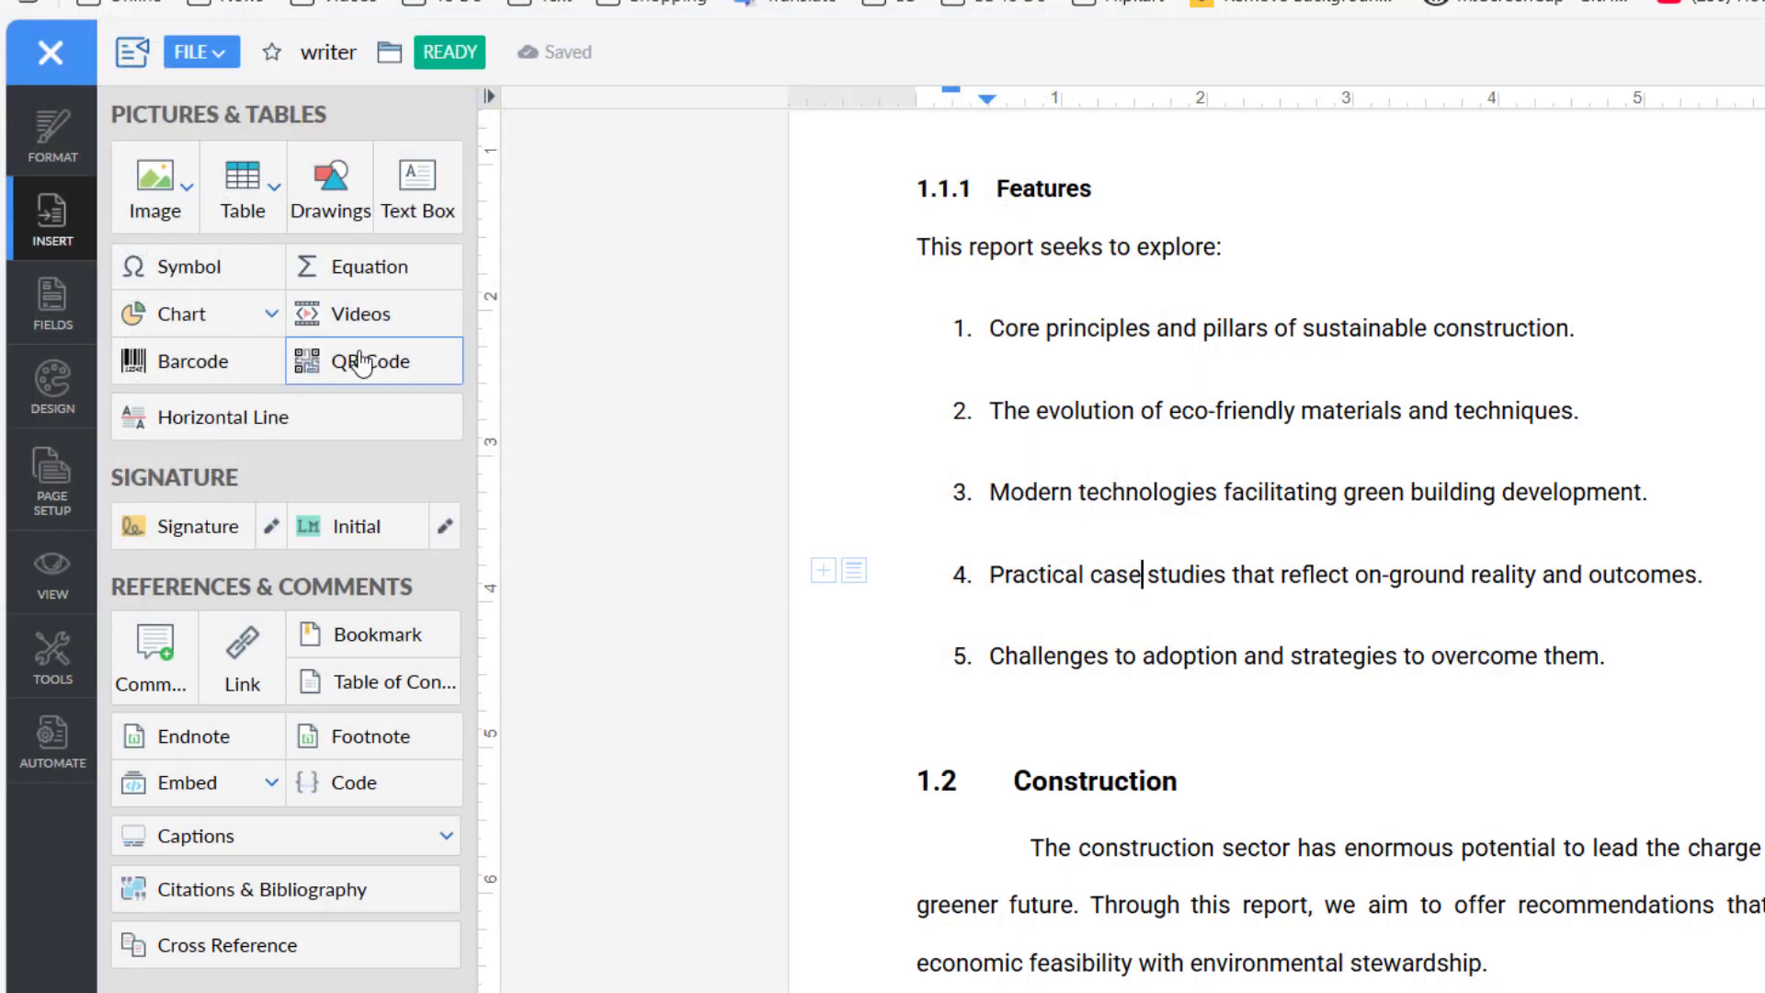
# Step: Cancel inserting an image from a URL and move to the blank last page
pyautogui.click(160, 198)
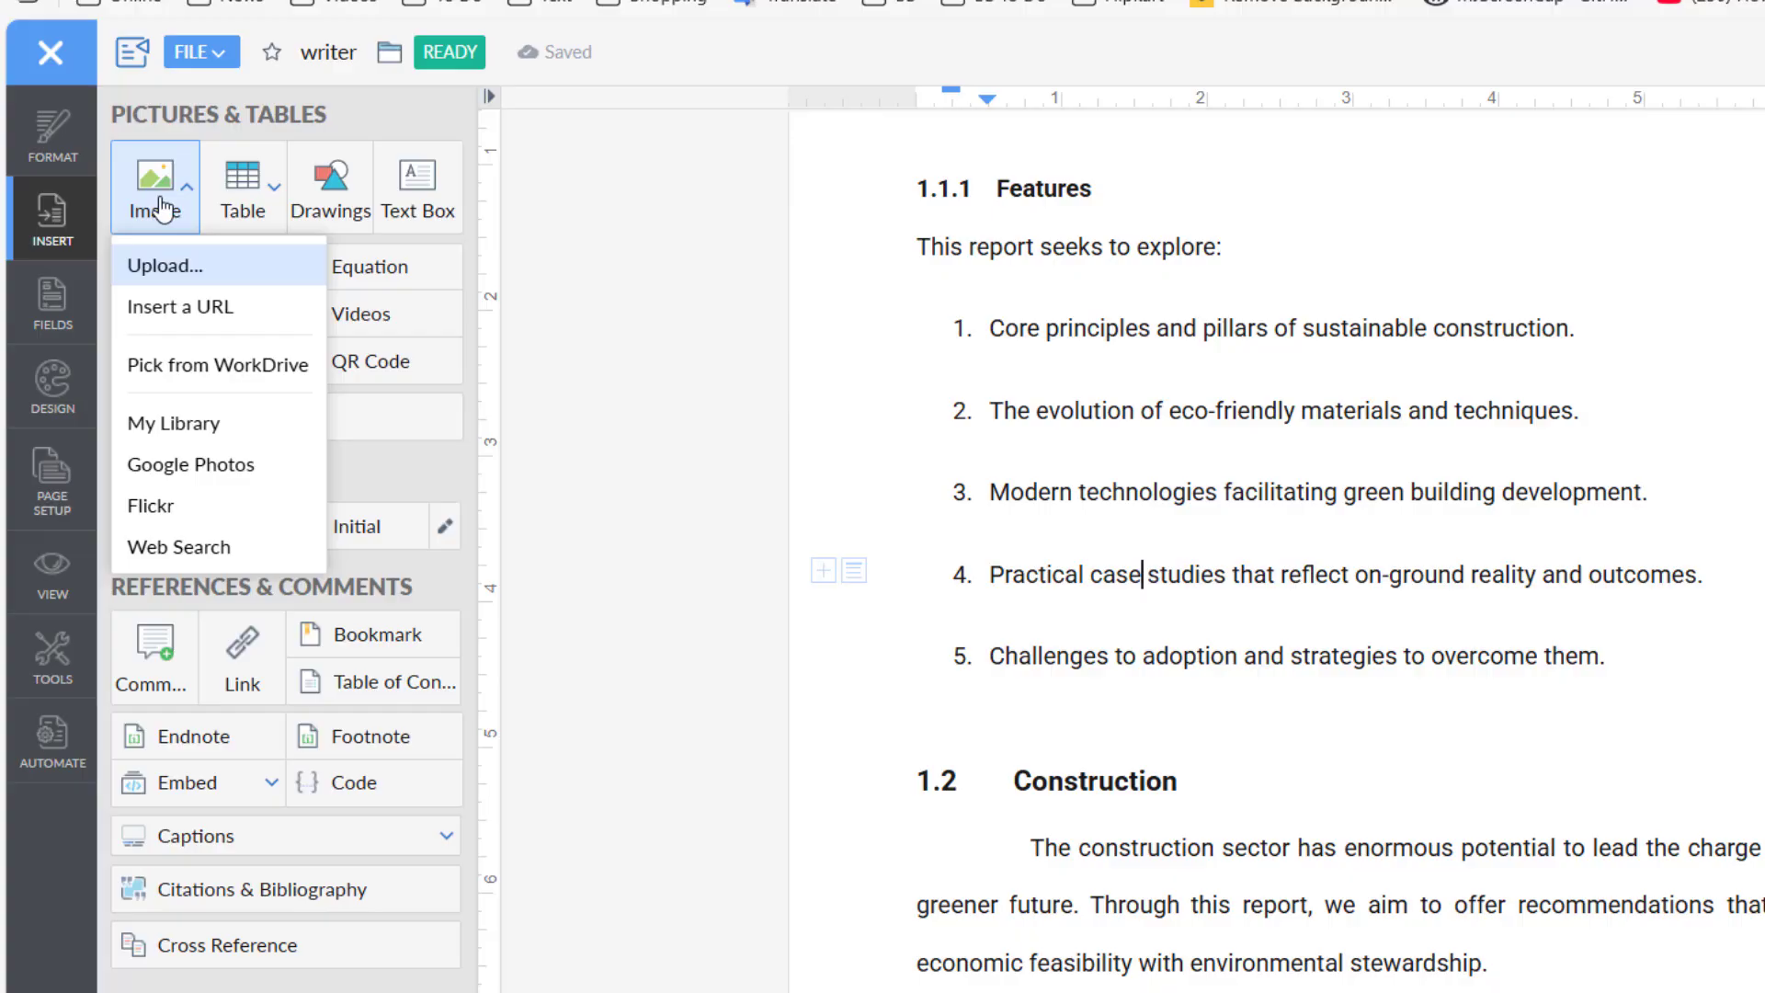
pyautogui.click(246, 317)
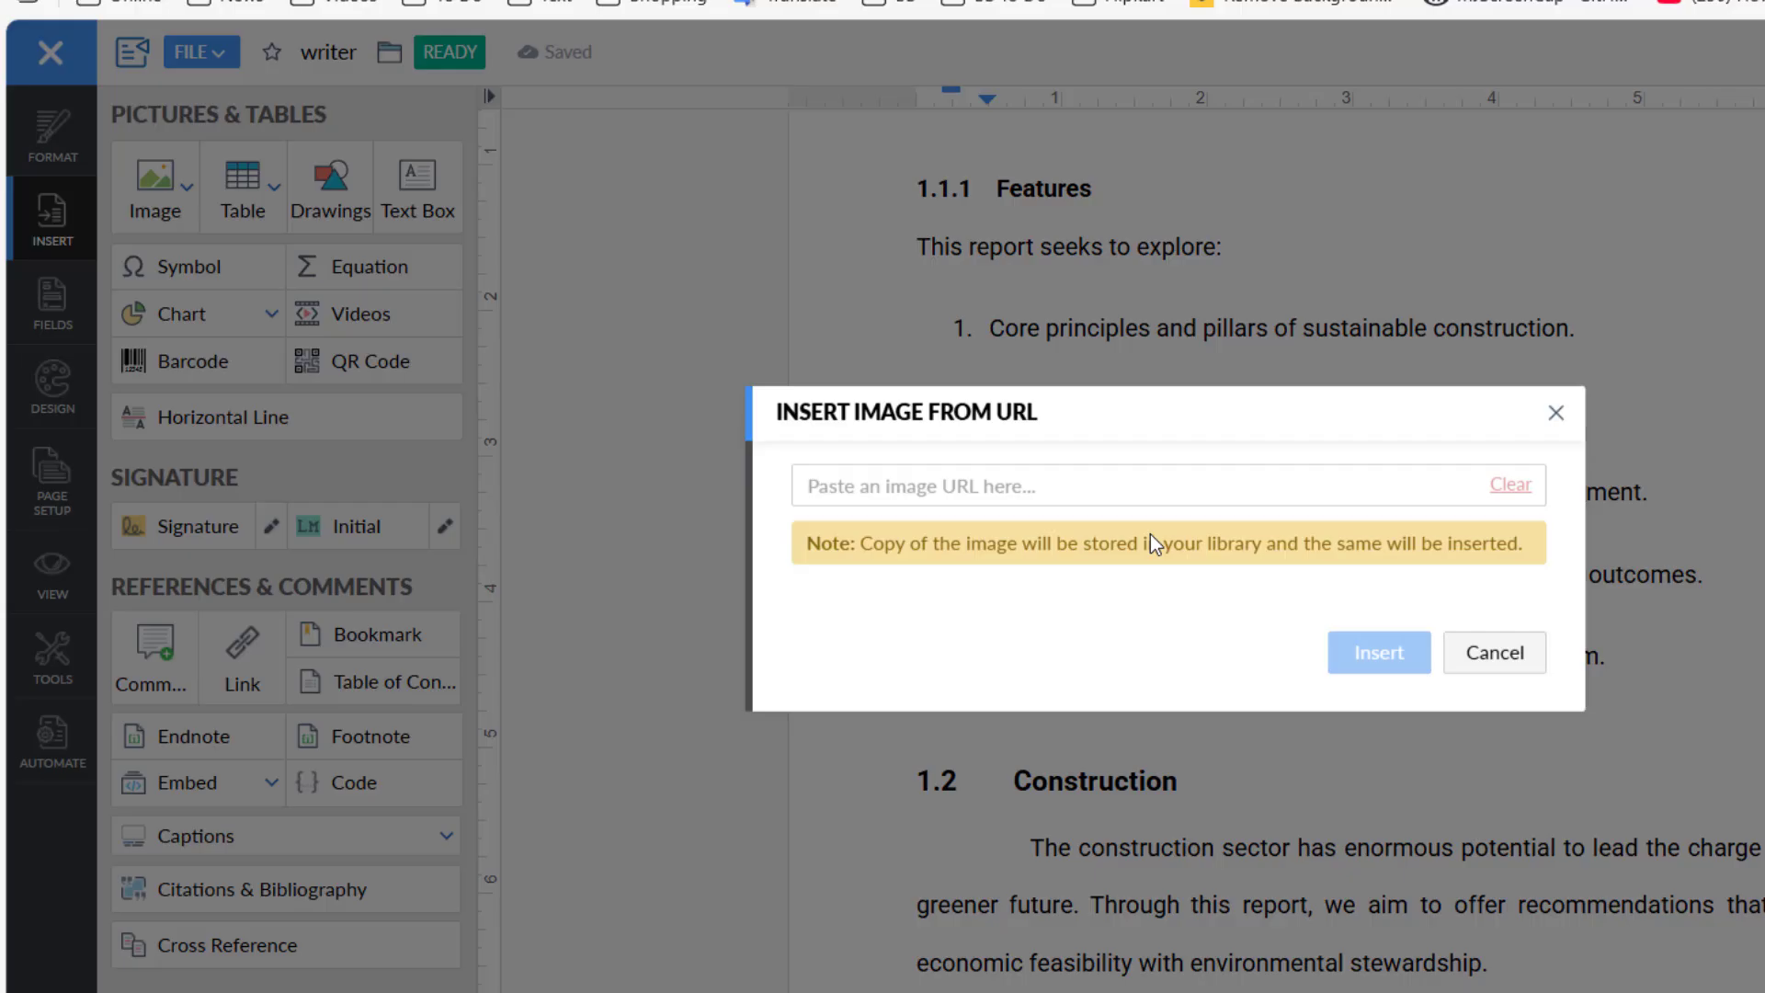
pyautogui.click(1461, 659)
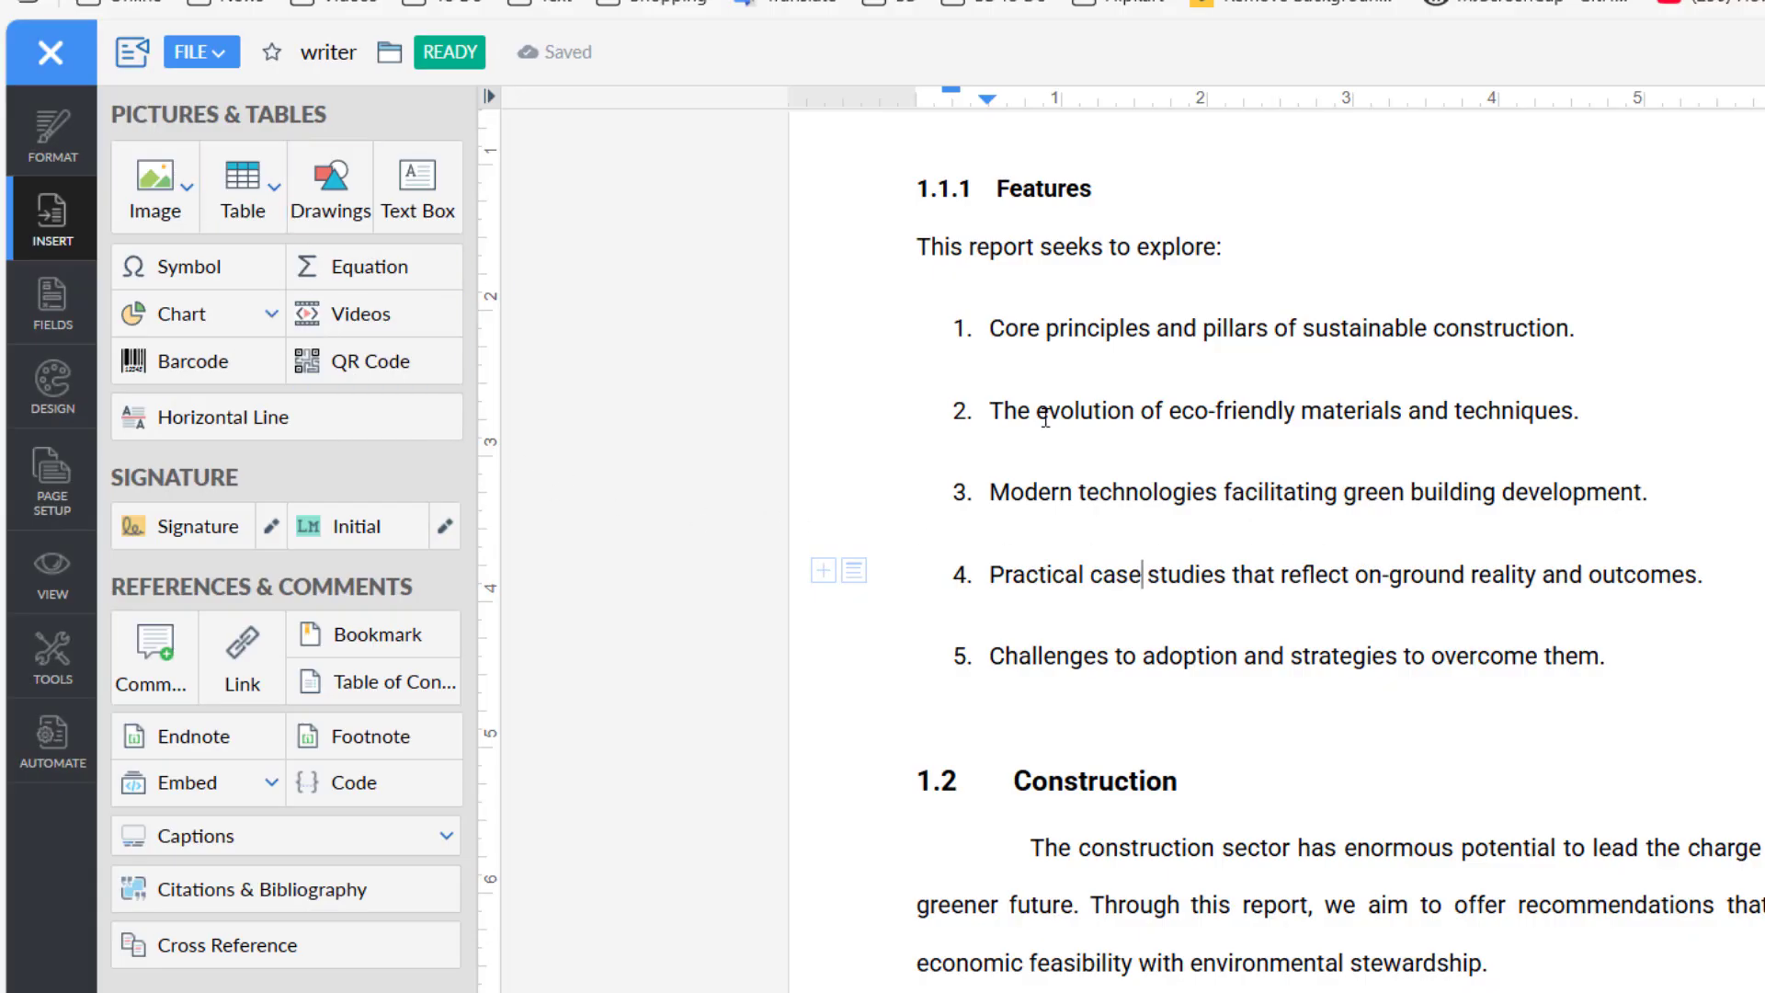
pyautogui.scroll(-15, 1051, 402)
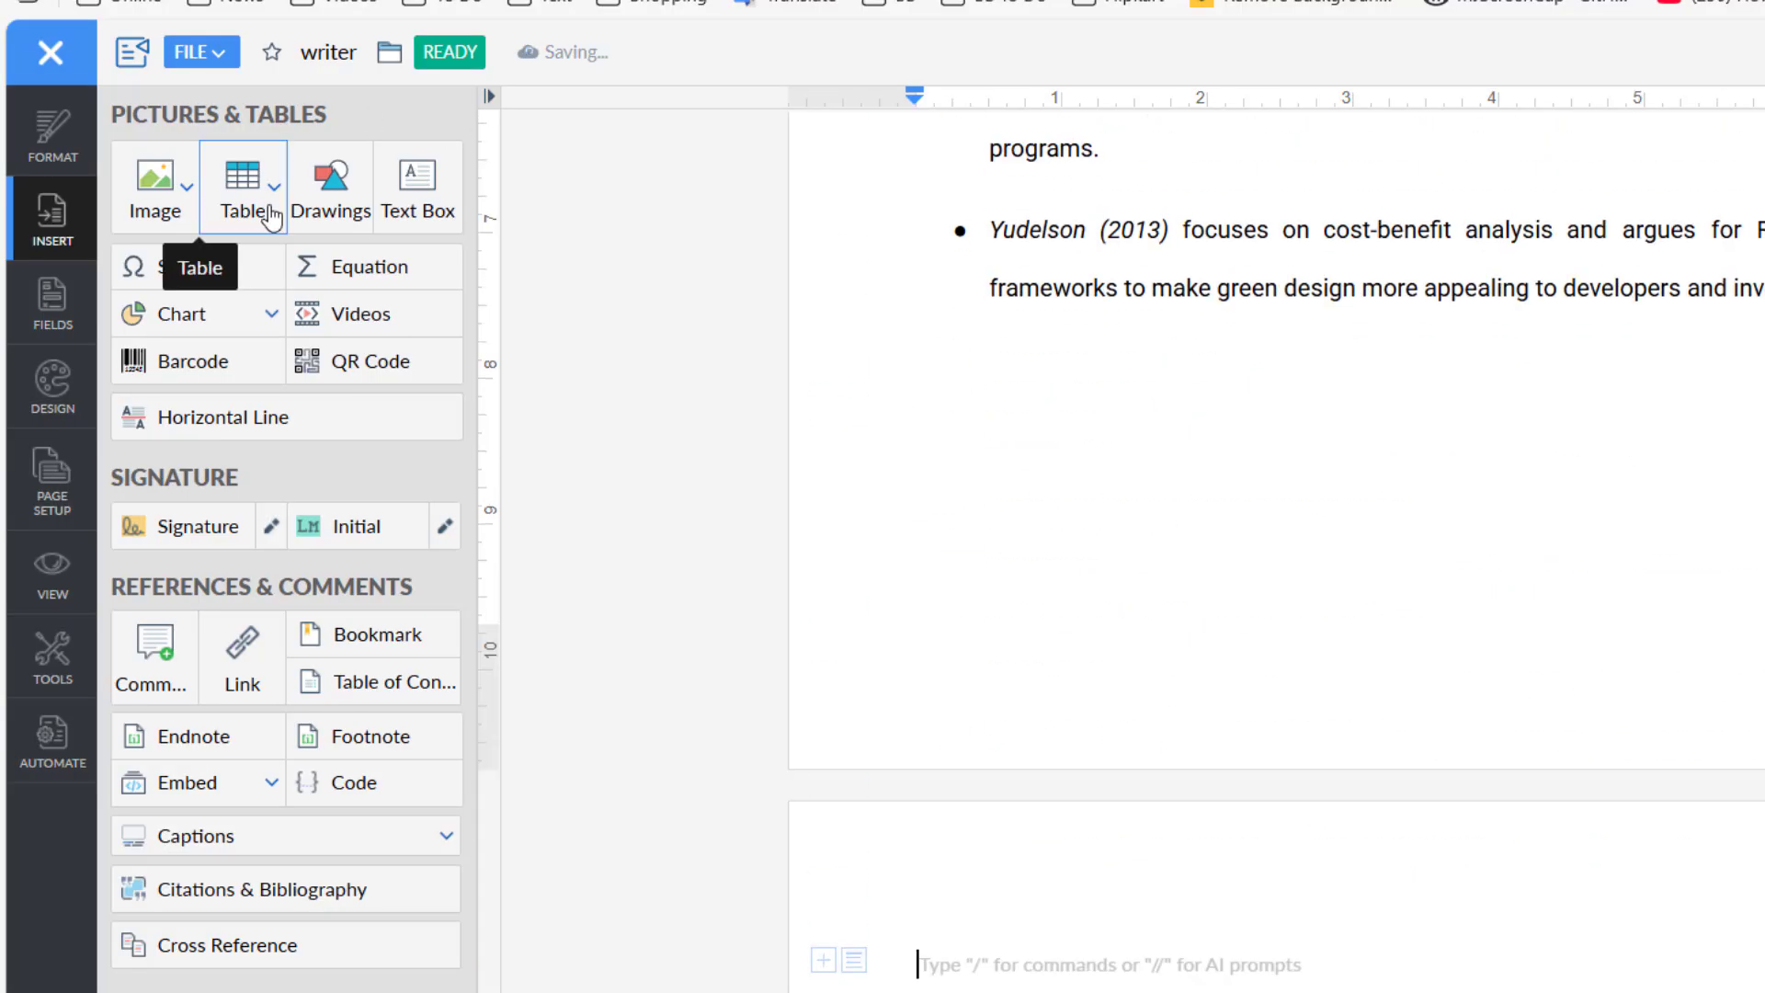
# Step: Insert a 2×4 table and fill its first row with 1, 3, 3, 4
pyautogui.click(271, 217)
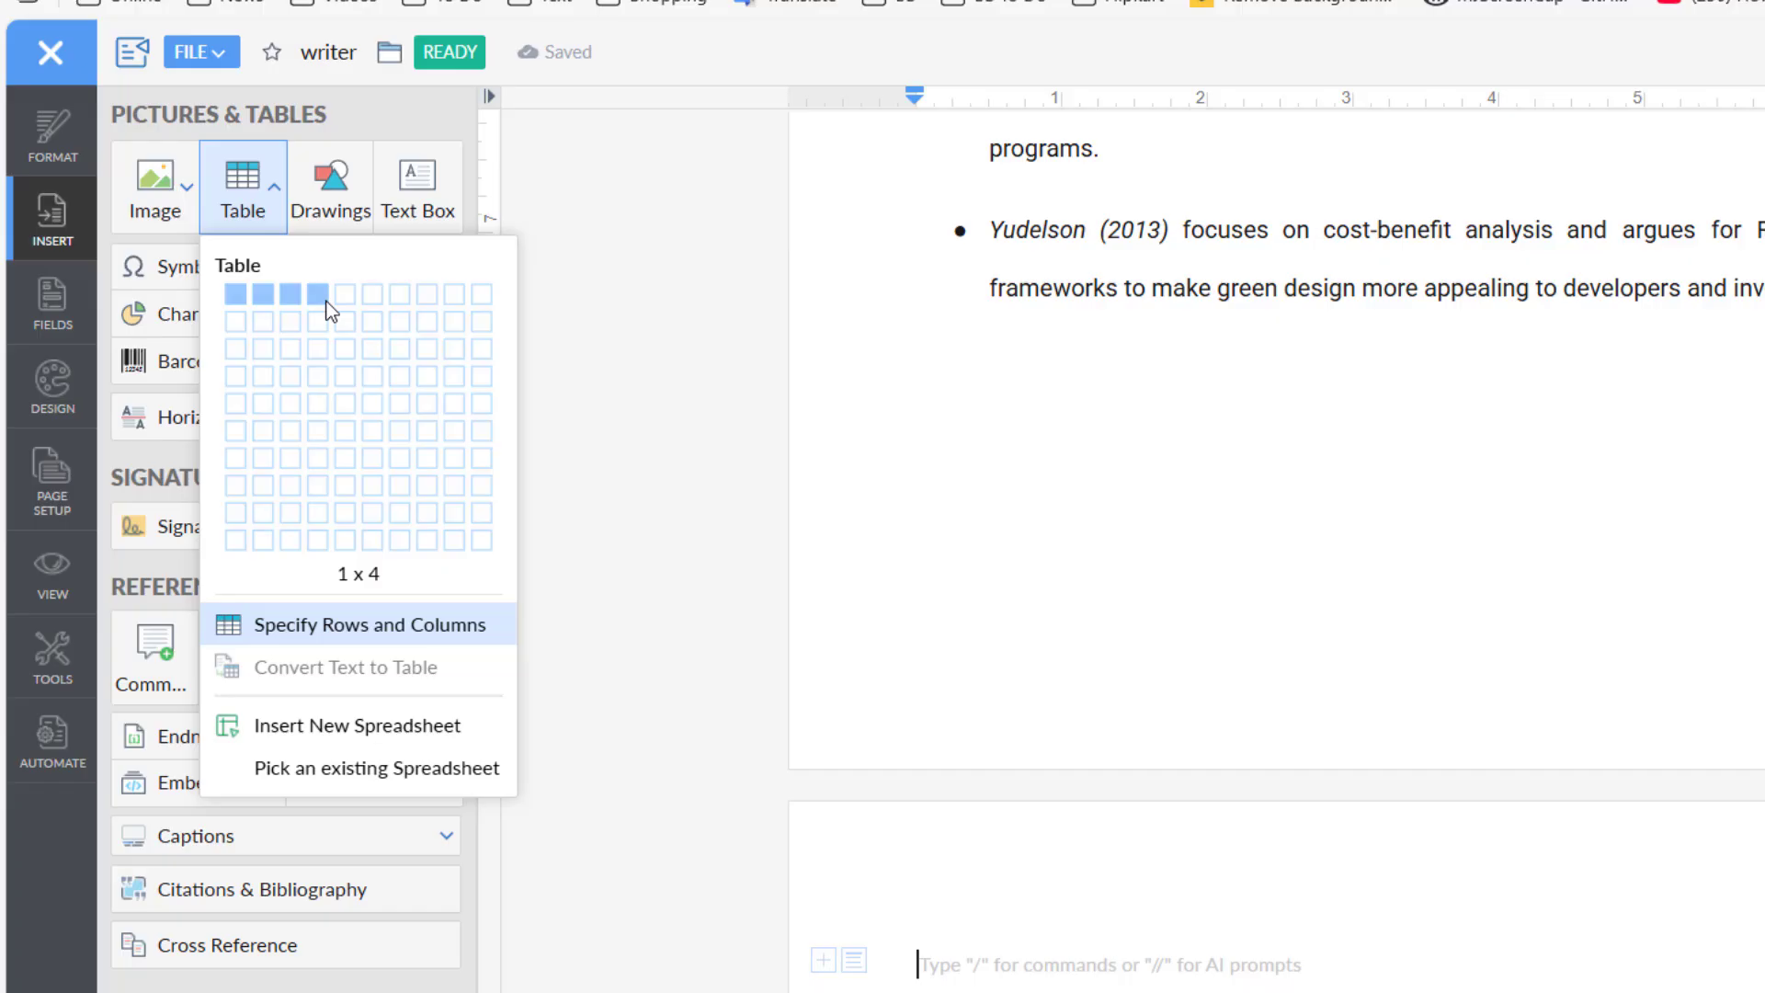
pyautogui.click(326, 326)
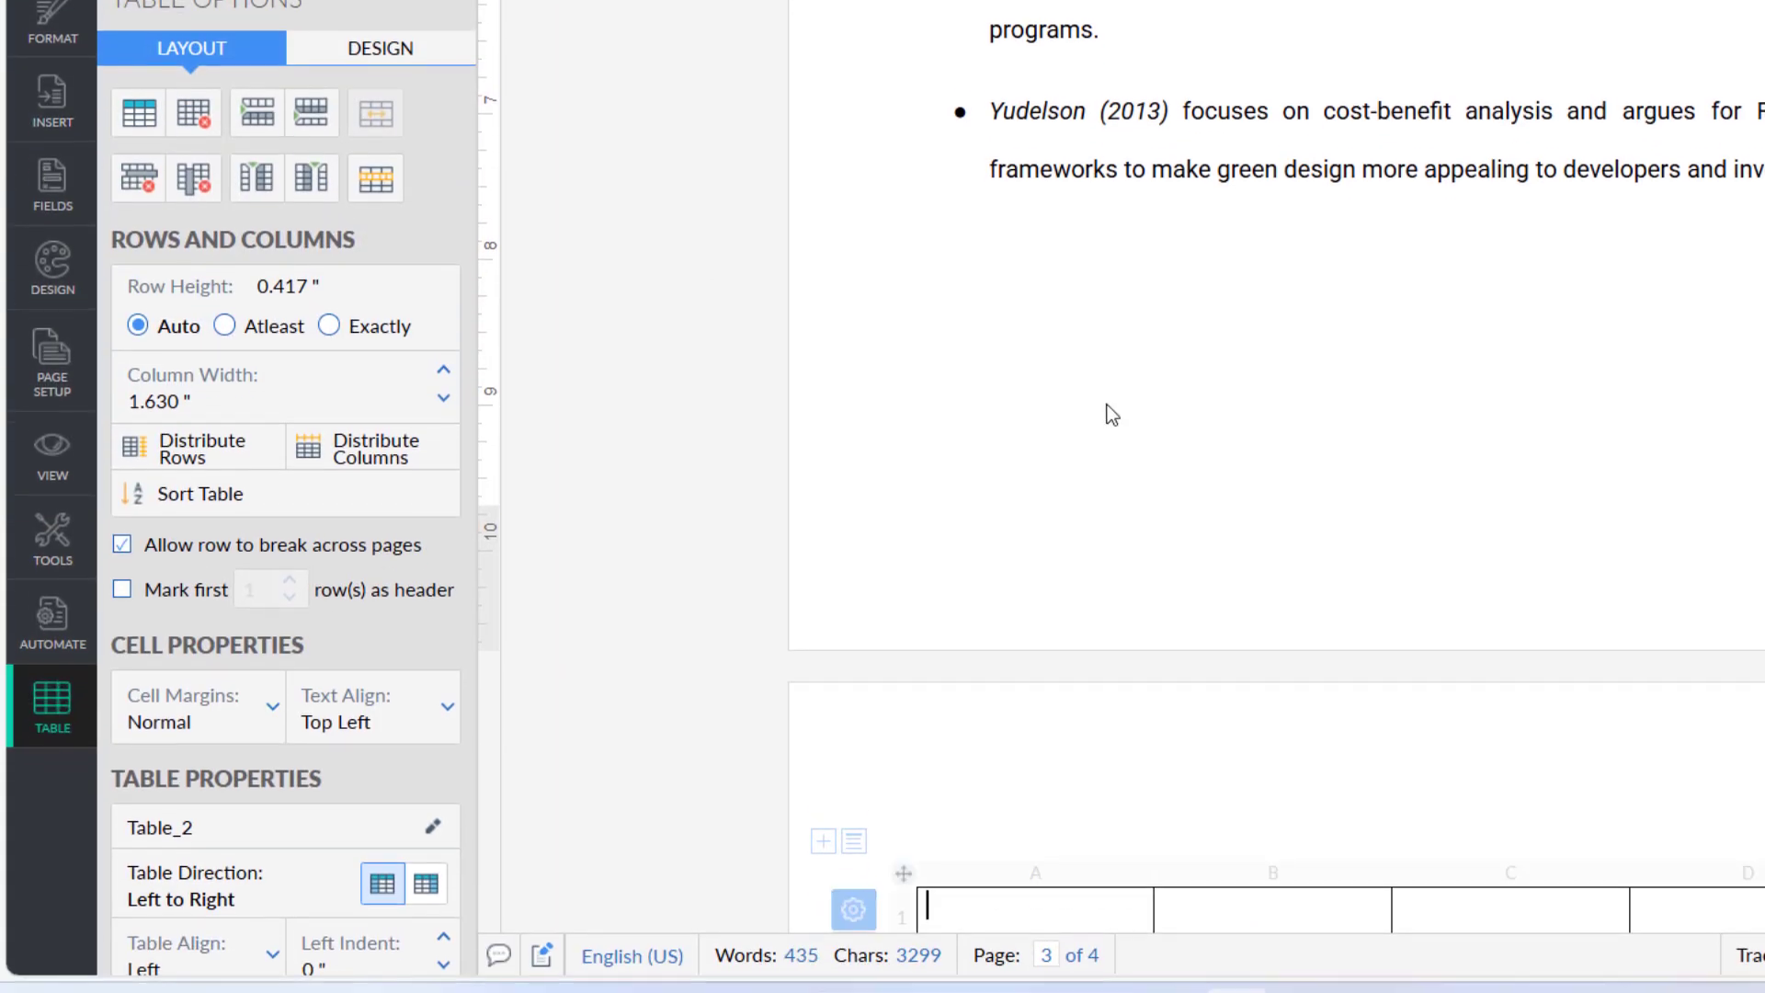
pyautogui.press('Return')
pyautogui.write('1')
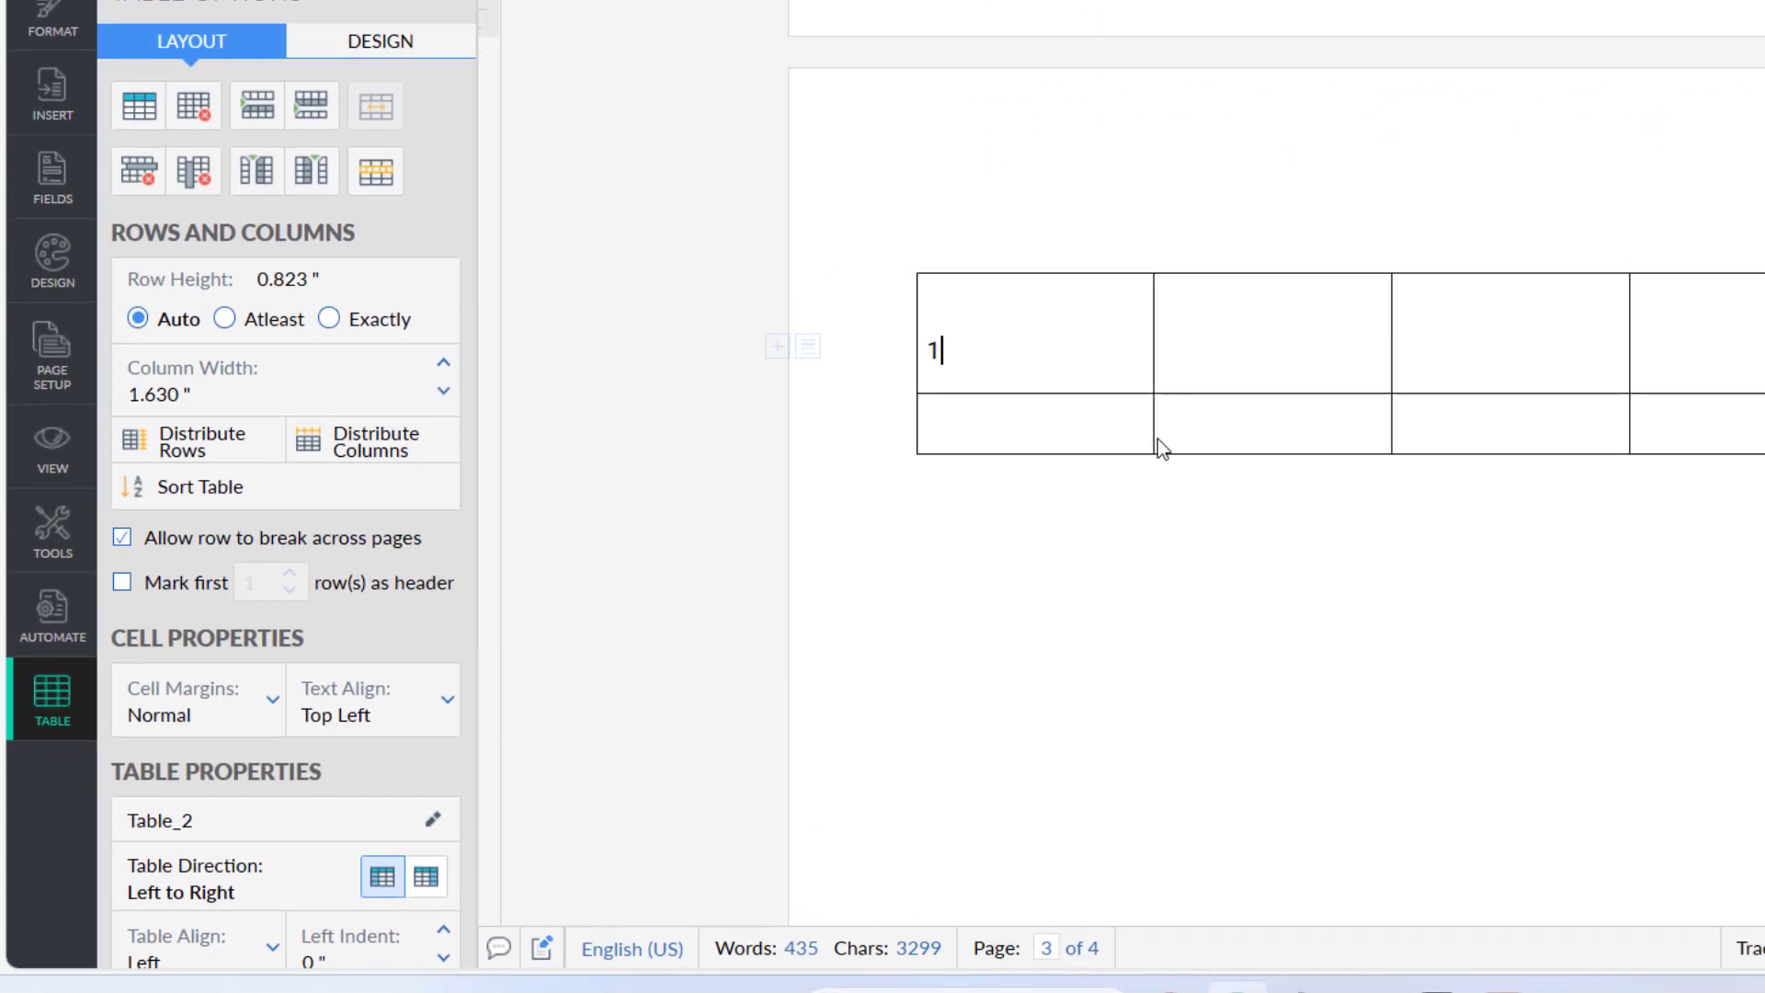
pyautogui.press('Tab')
pyautogui.write('3')
pyautogui.press('Tab')
pyautogui.write('3')
pyautogui.press('Tab')
pyautogui.write('4')
# Step: Fill the second row with 5, 45, 6, 5, then Tab on to create a third row
pyautogui.press('Tab')
pyautogui.write('5')
pyautogui.press('Tab')
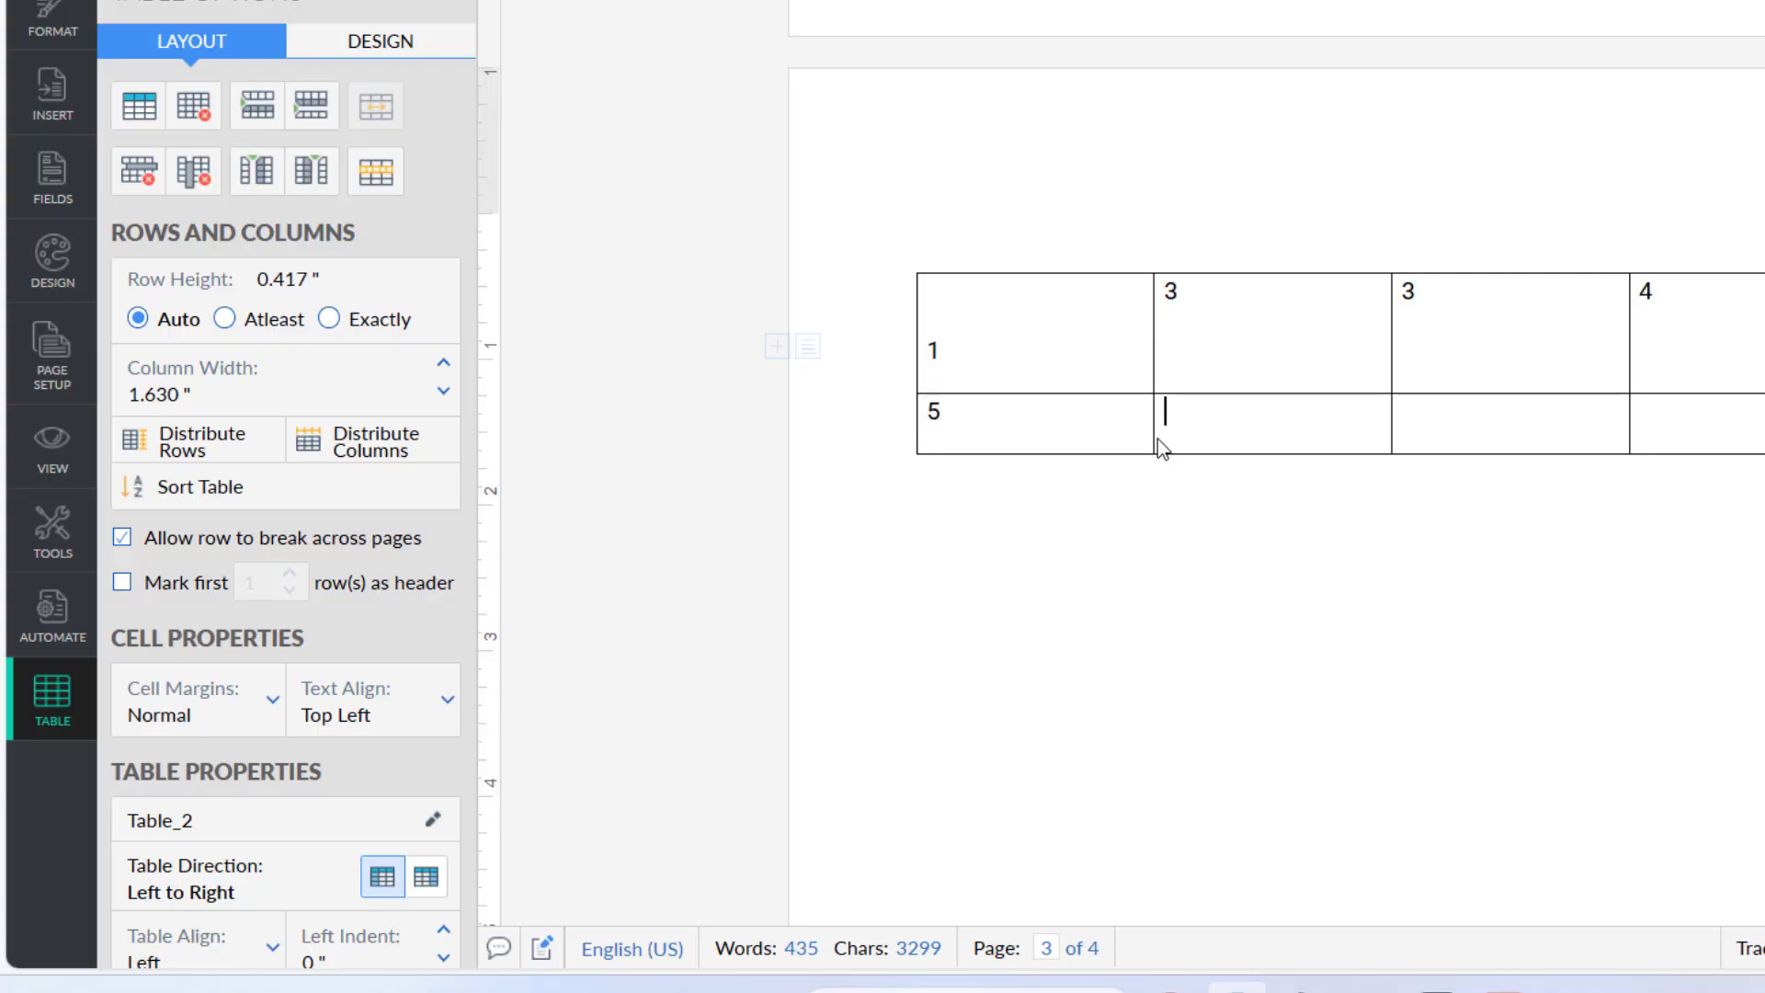
pyautogui.write('45')
pyautogui.press('Tab')
pyautogui.write('6')
pyautogui.press('Tab')
pyautogui.write('5')
pyautogui.press('Tab')
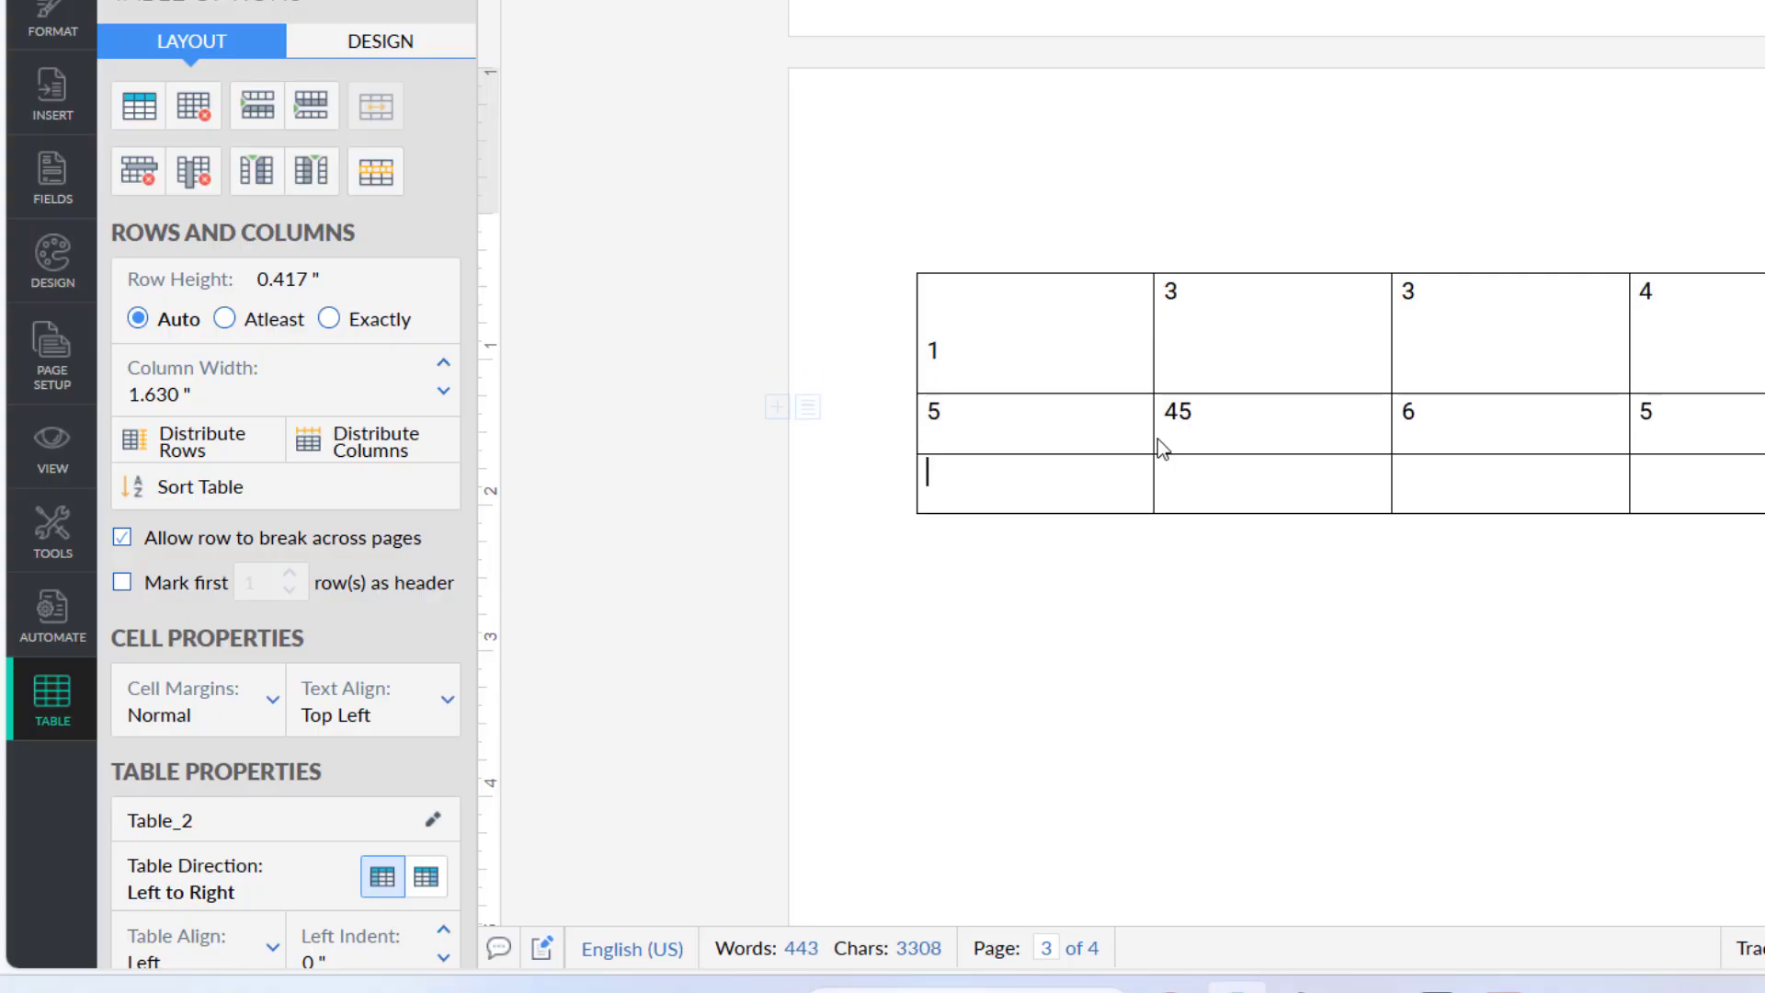
pyautogui.press('Tab')
pyautogui.press('Tab')
pyautogui.press('Tab')
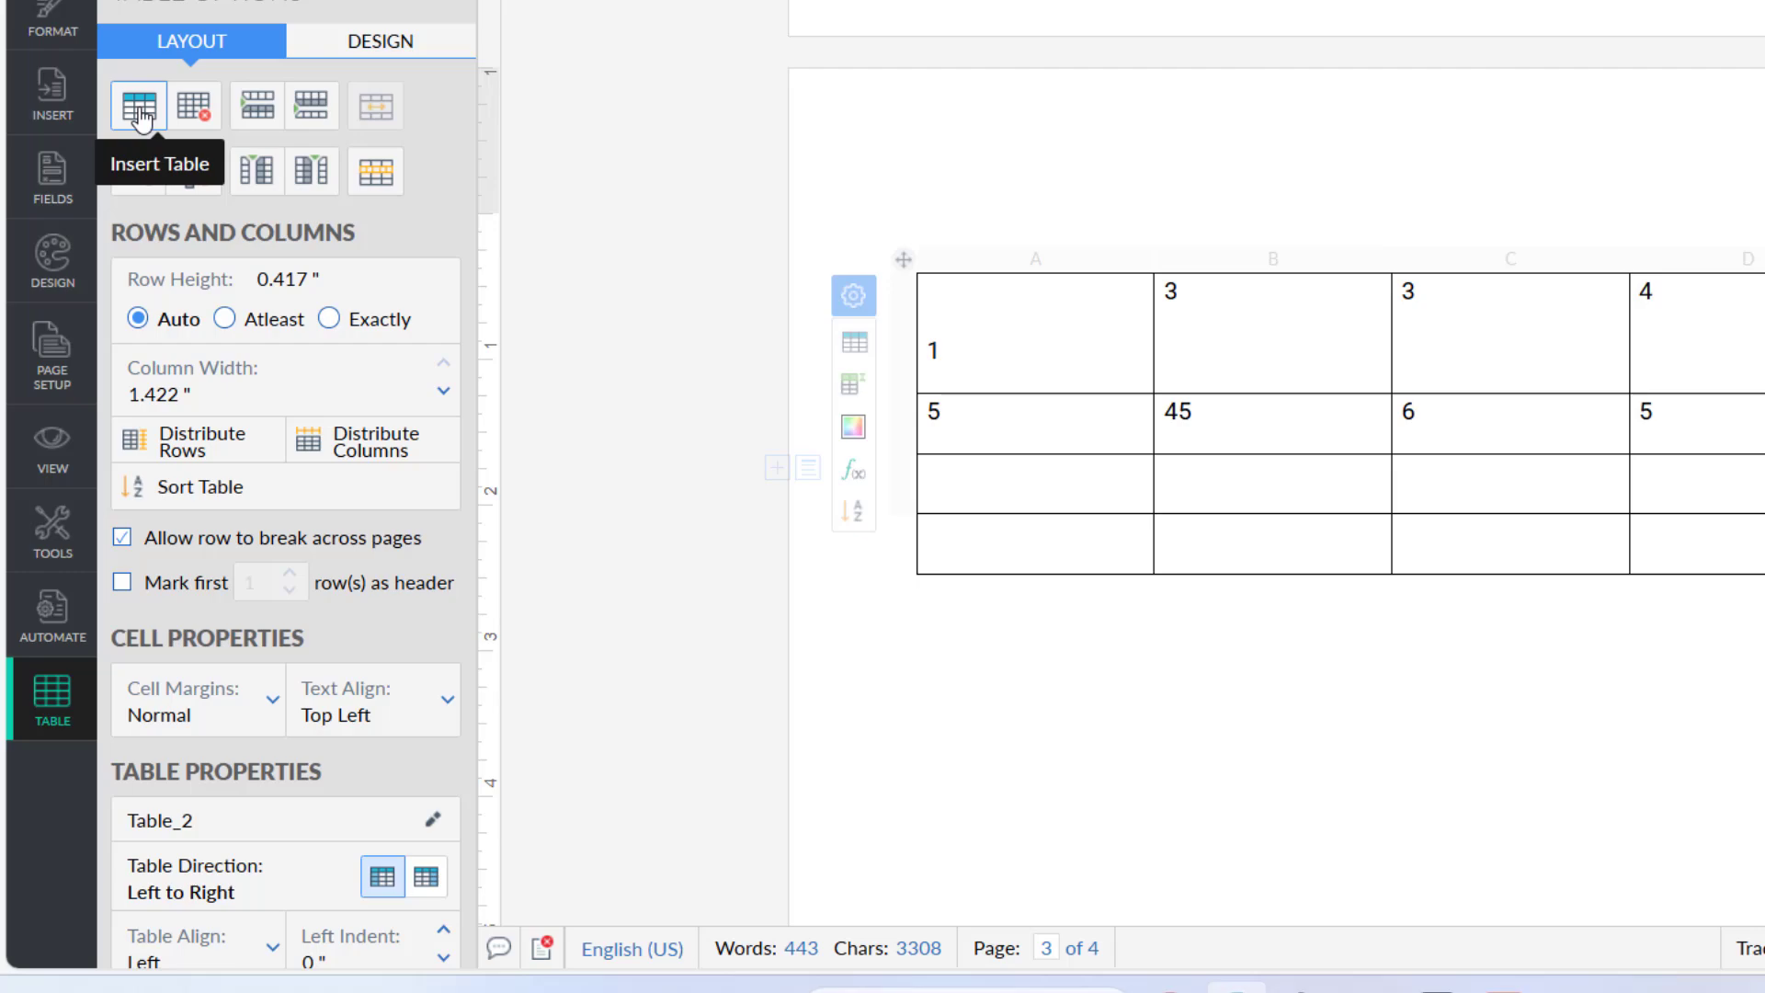
# Step: Insert another row to bring the table to five rows, then move below the table
pyautogui.click(134, 115)
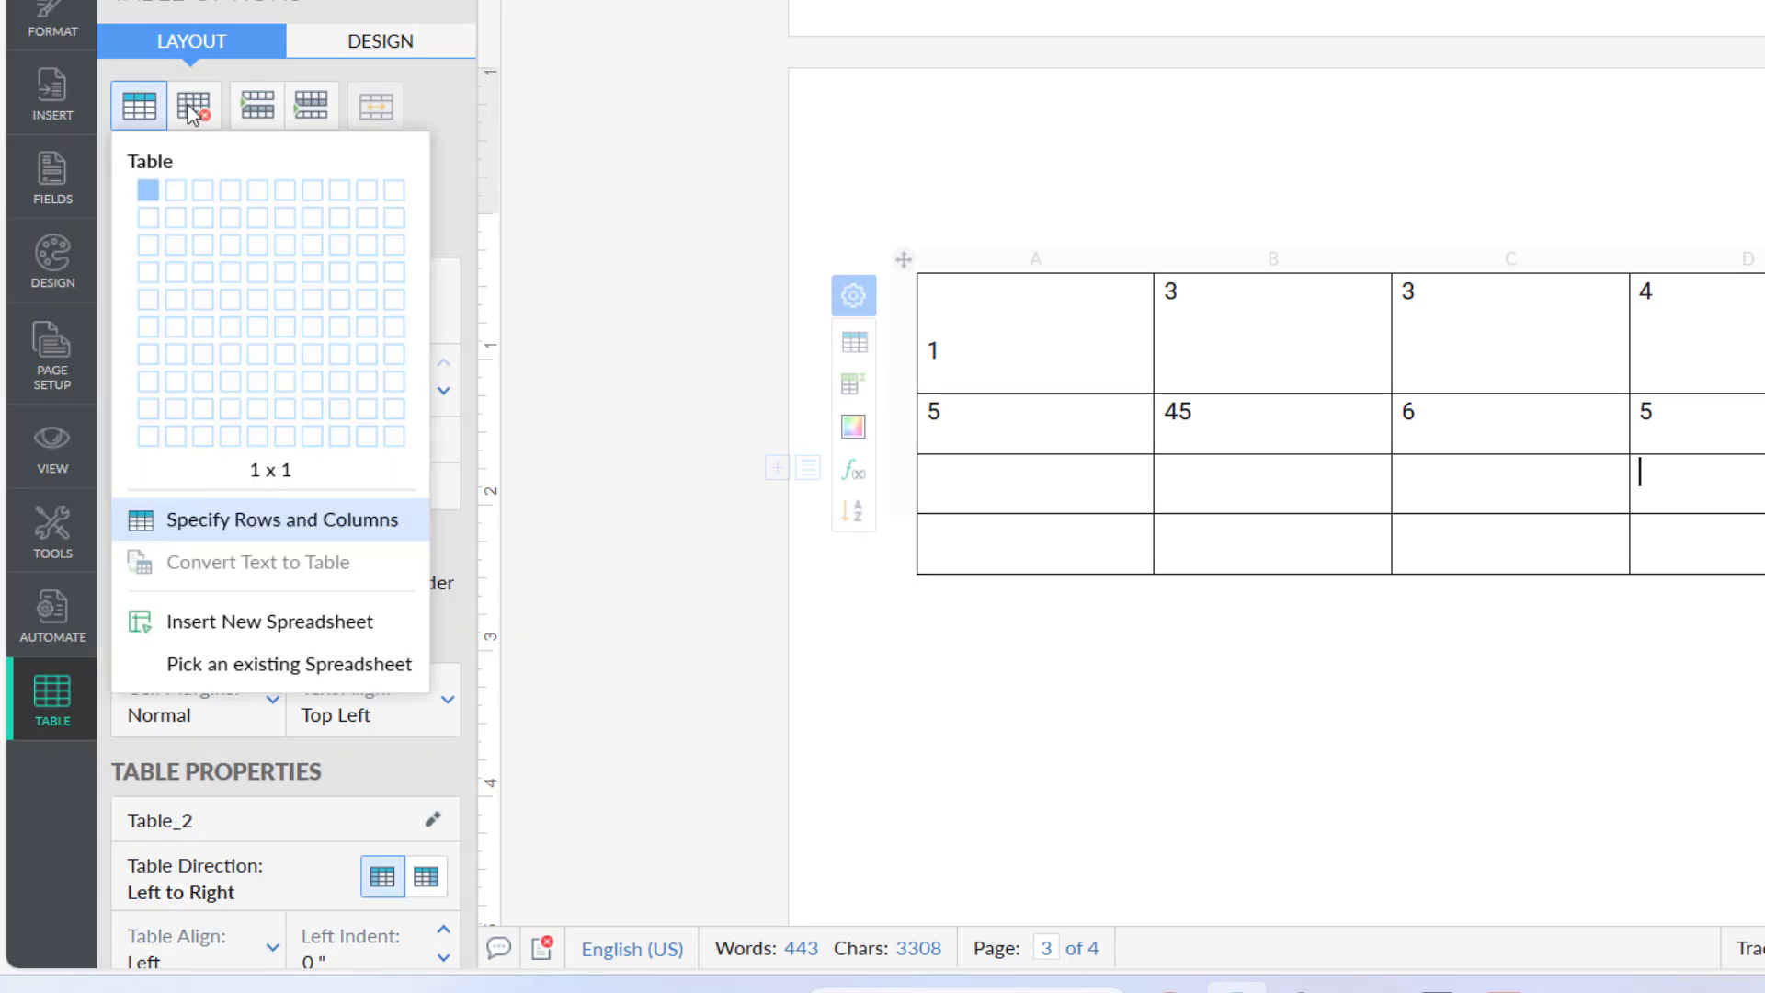
pyautogui.click(256, 118)
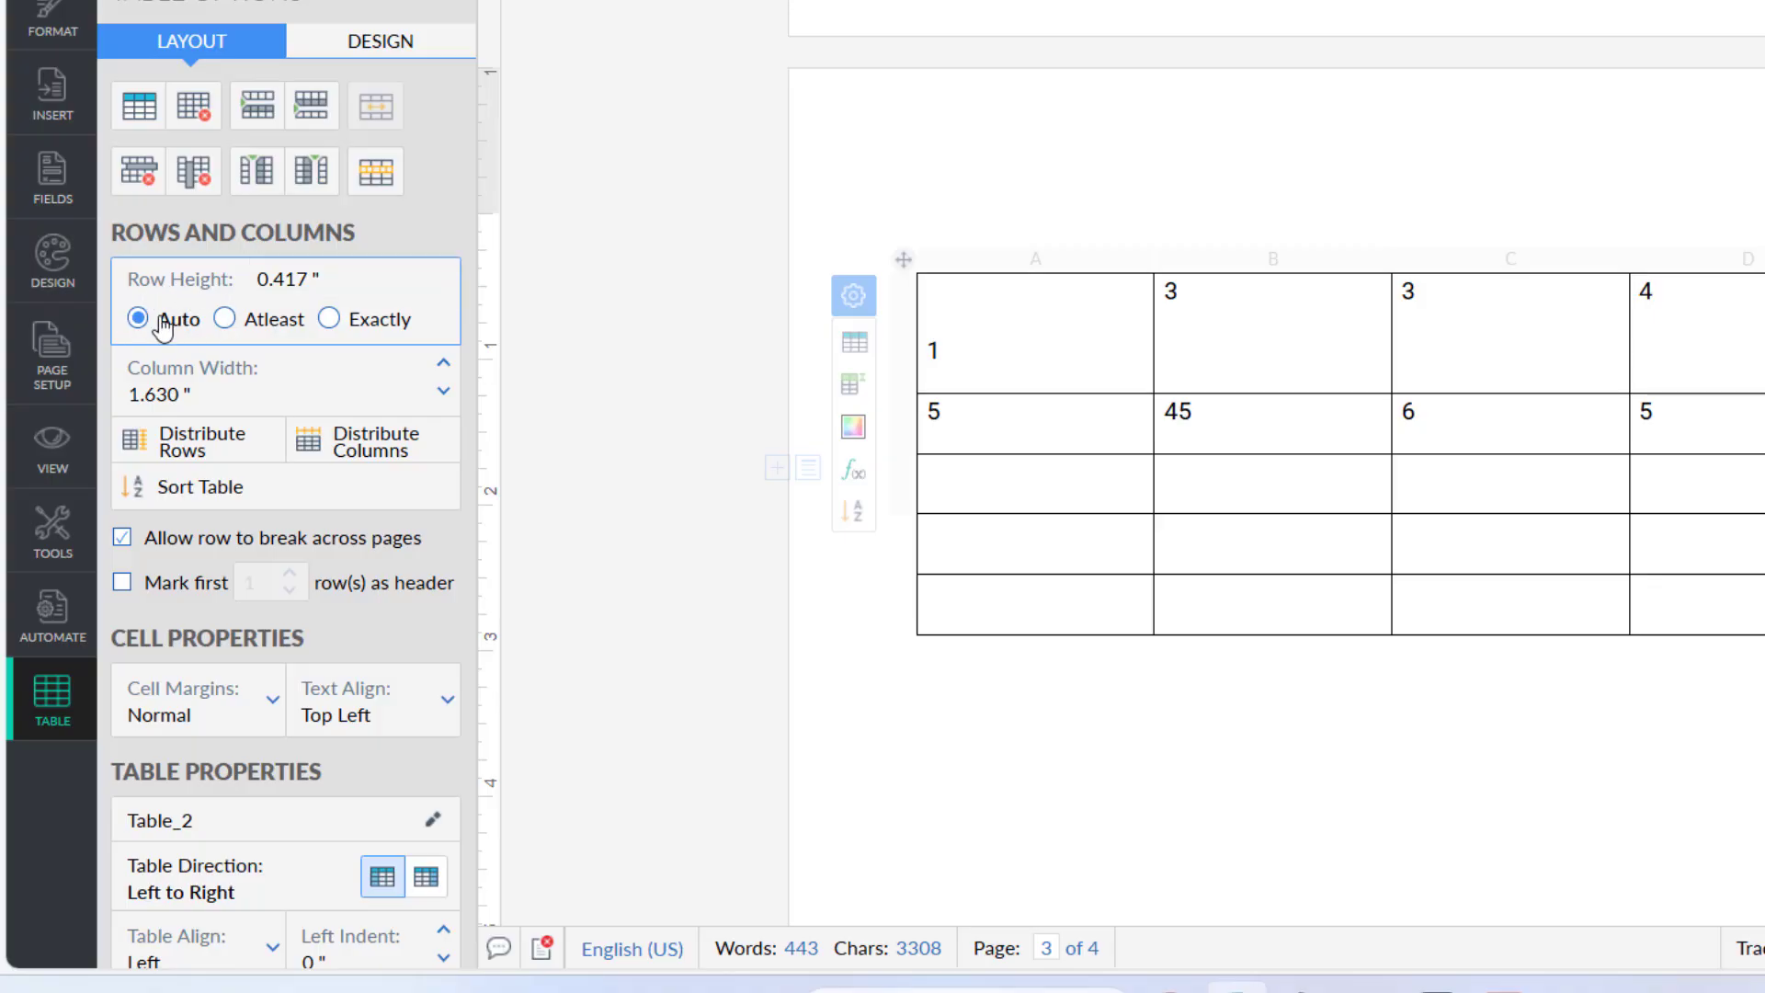
pyautogui.scroll(-3, 266, 440)
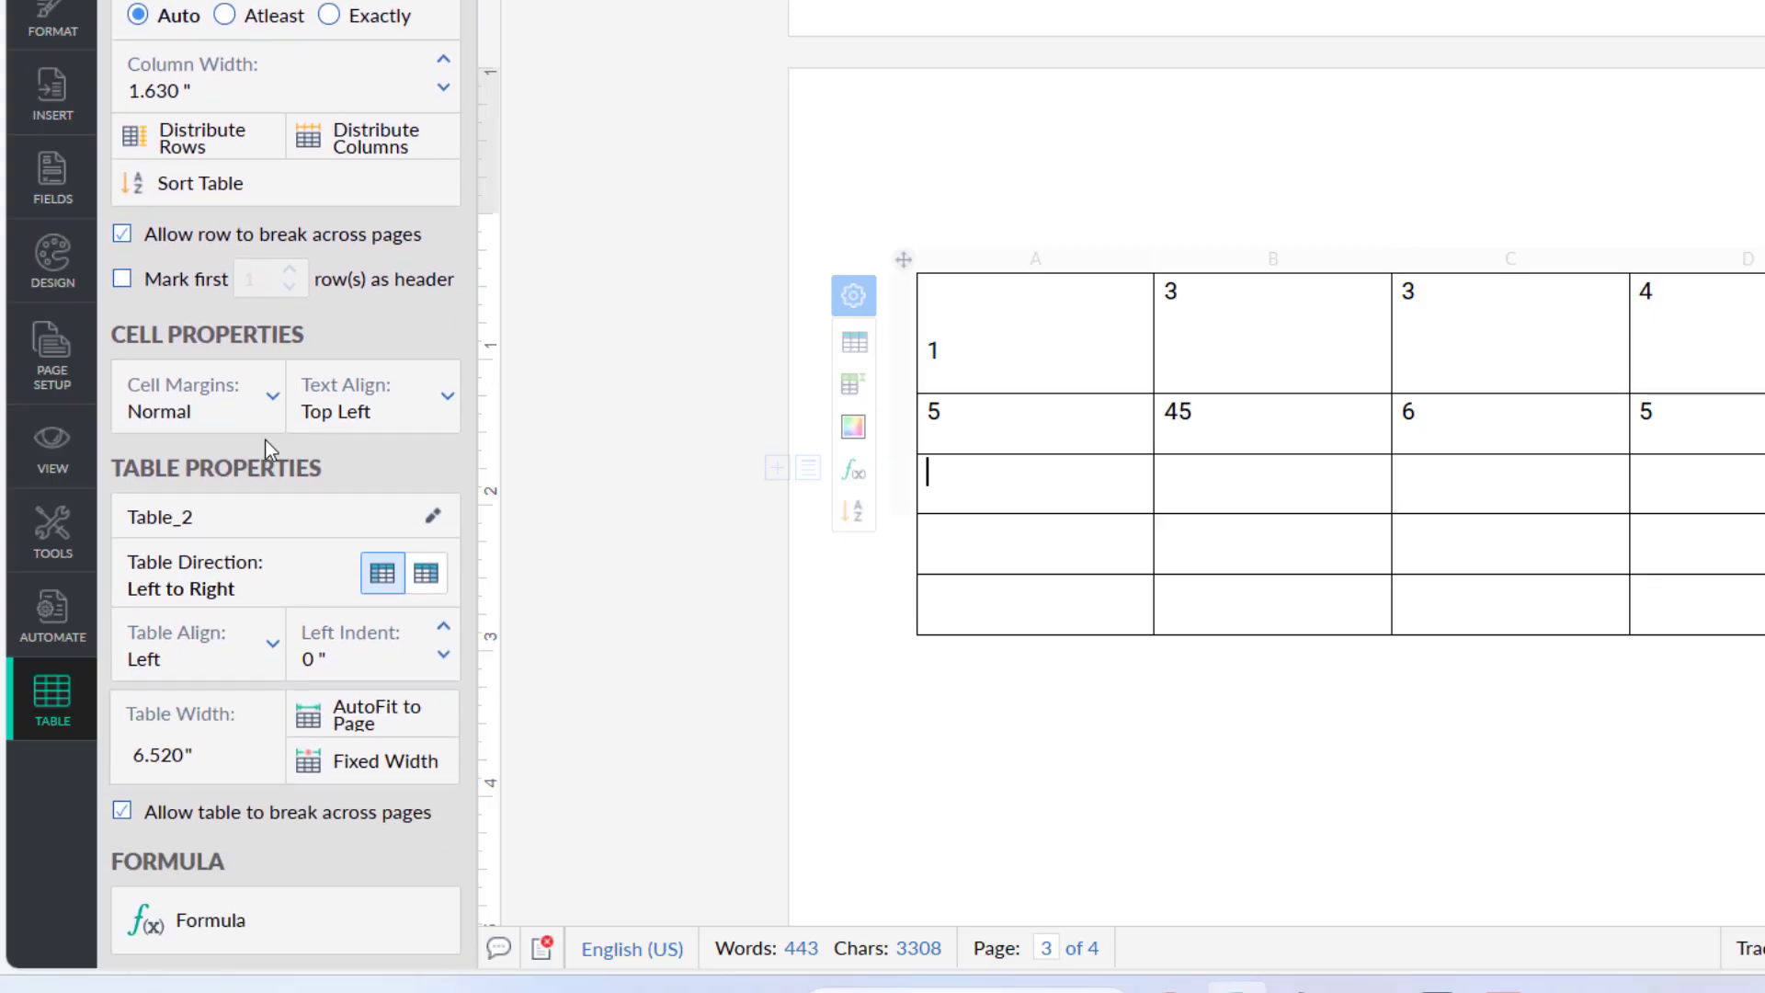
pyautogui.press('Down')
pyautogui.press('Down')
pyautogui.press('Down')
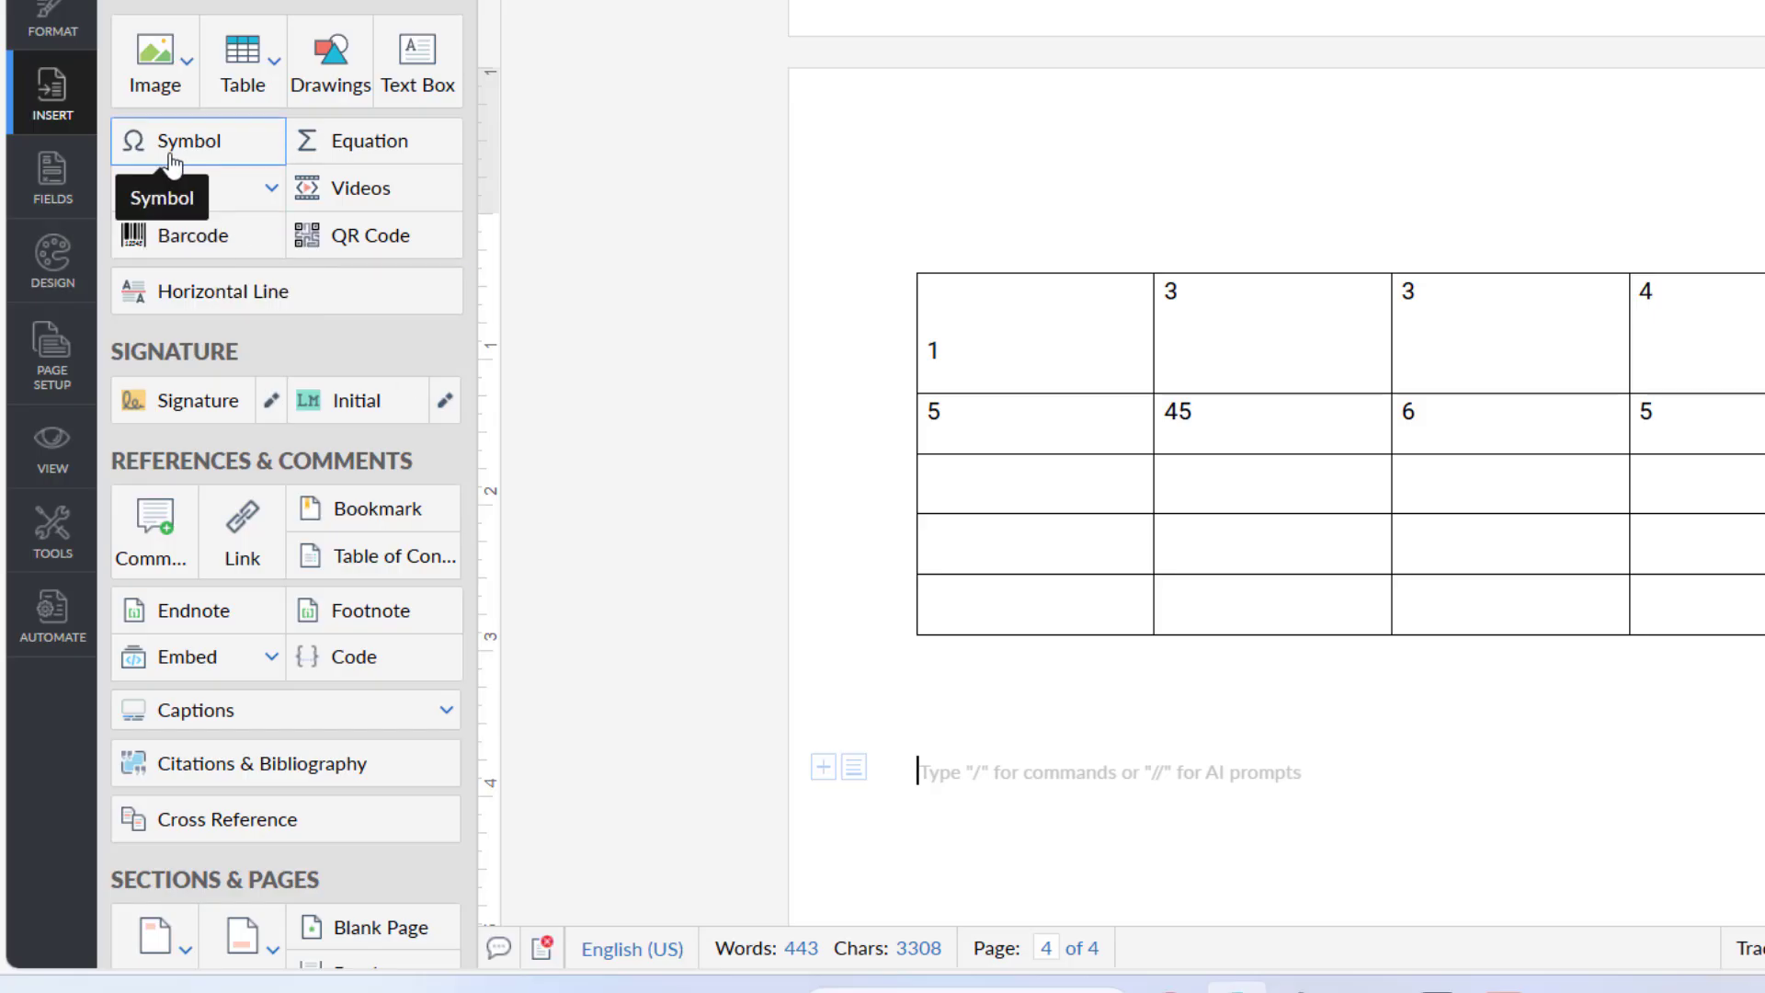
pyautogui.click(173, 150)
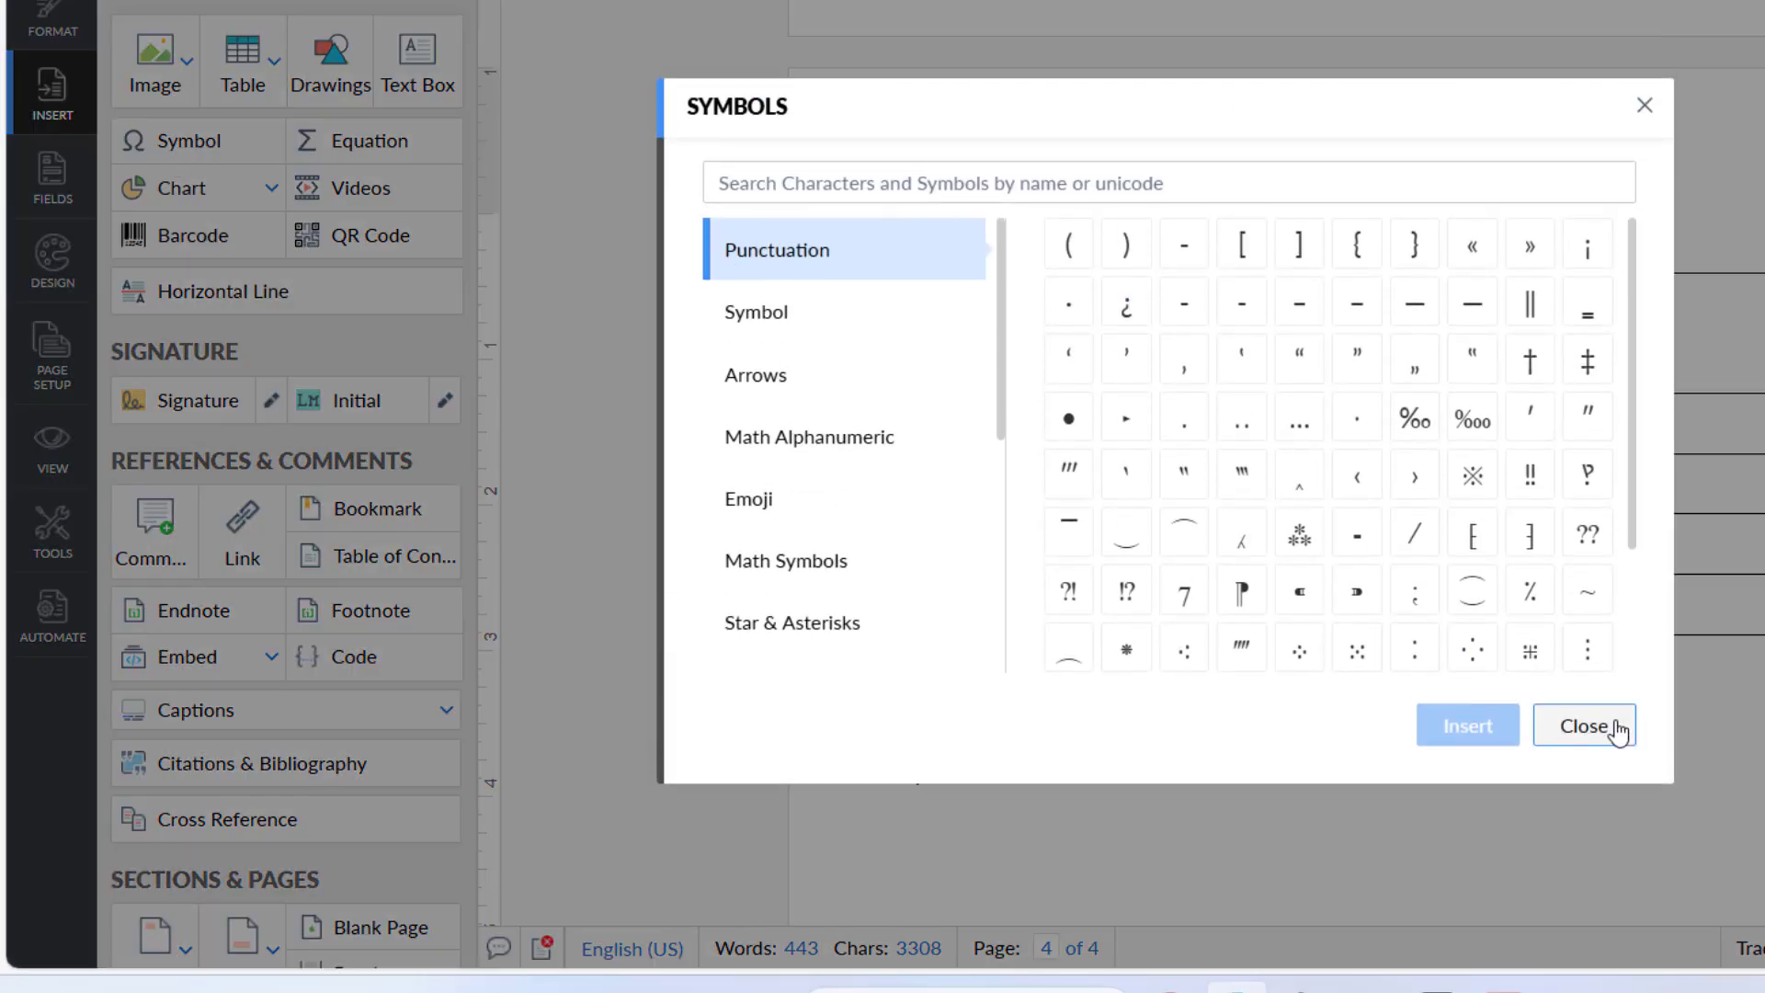
pyautogui.click(1611, 729)
pyautogui.click(414, 147)
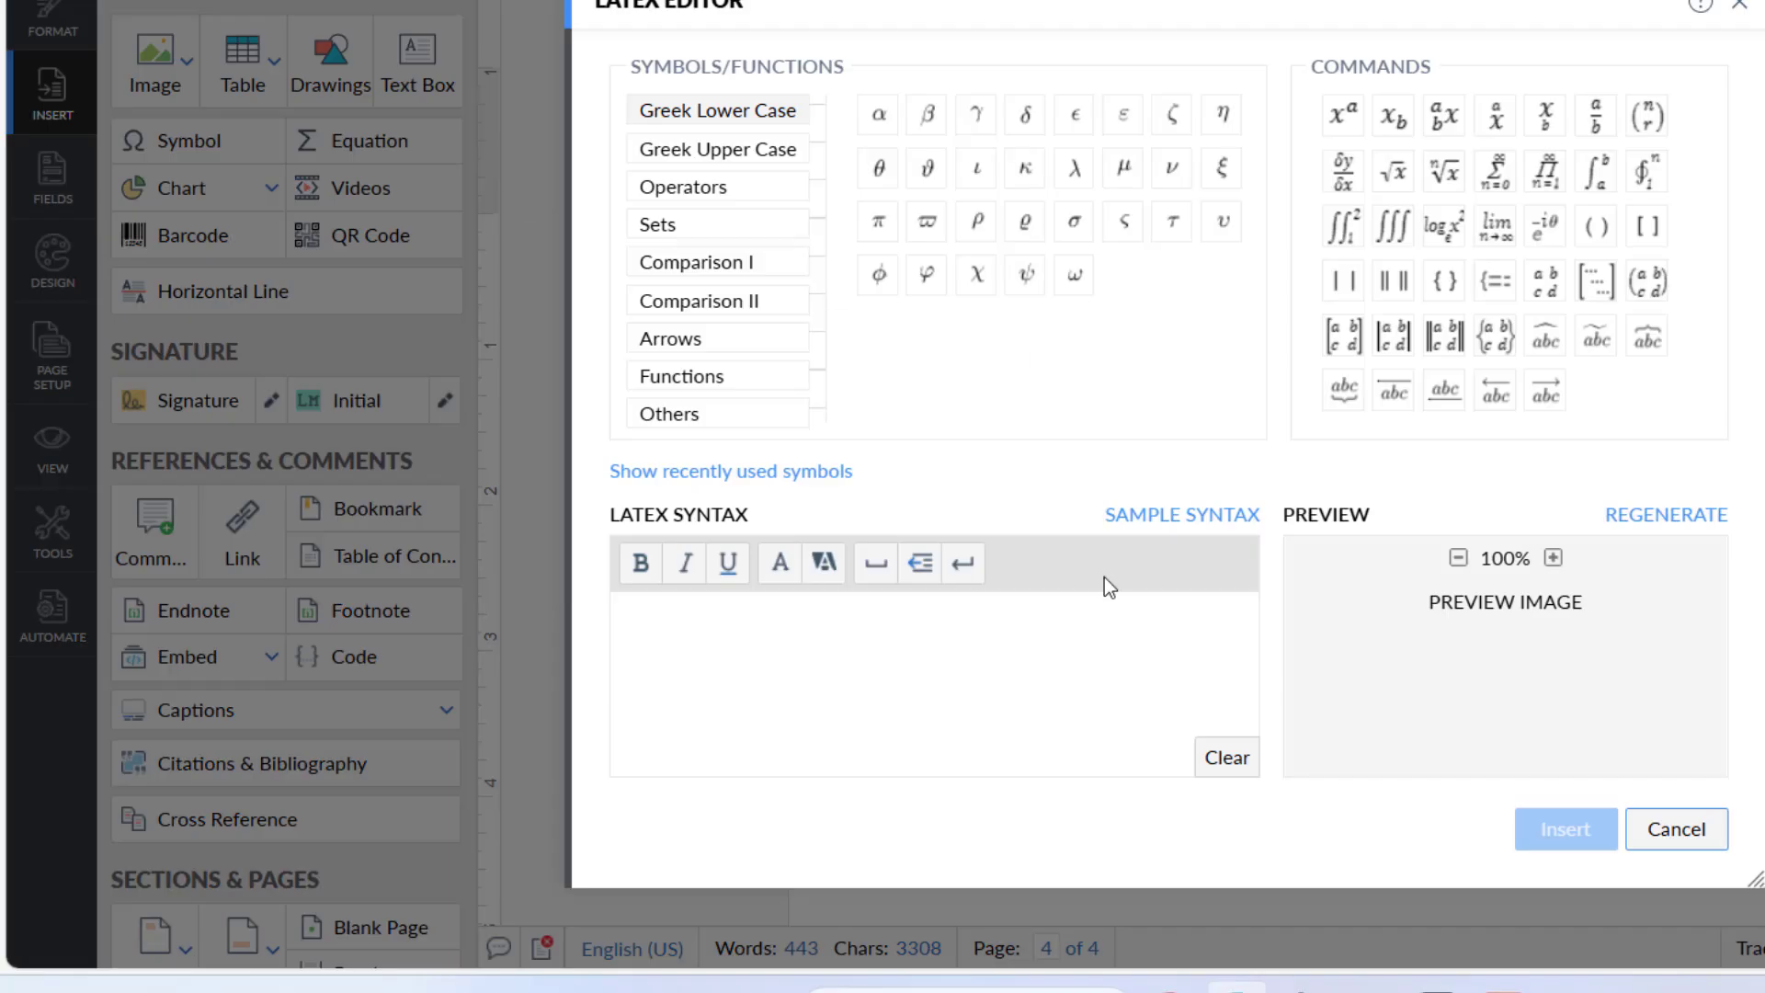
pyautogui.click(1675, 833)
pyautogui.click(203, 207)
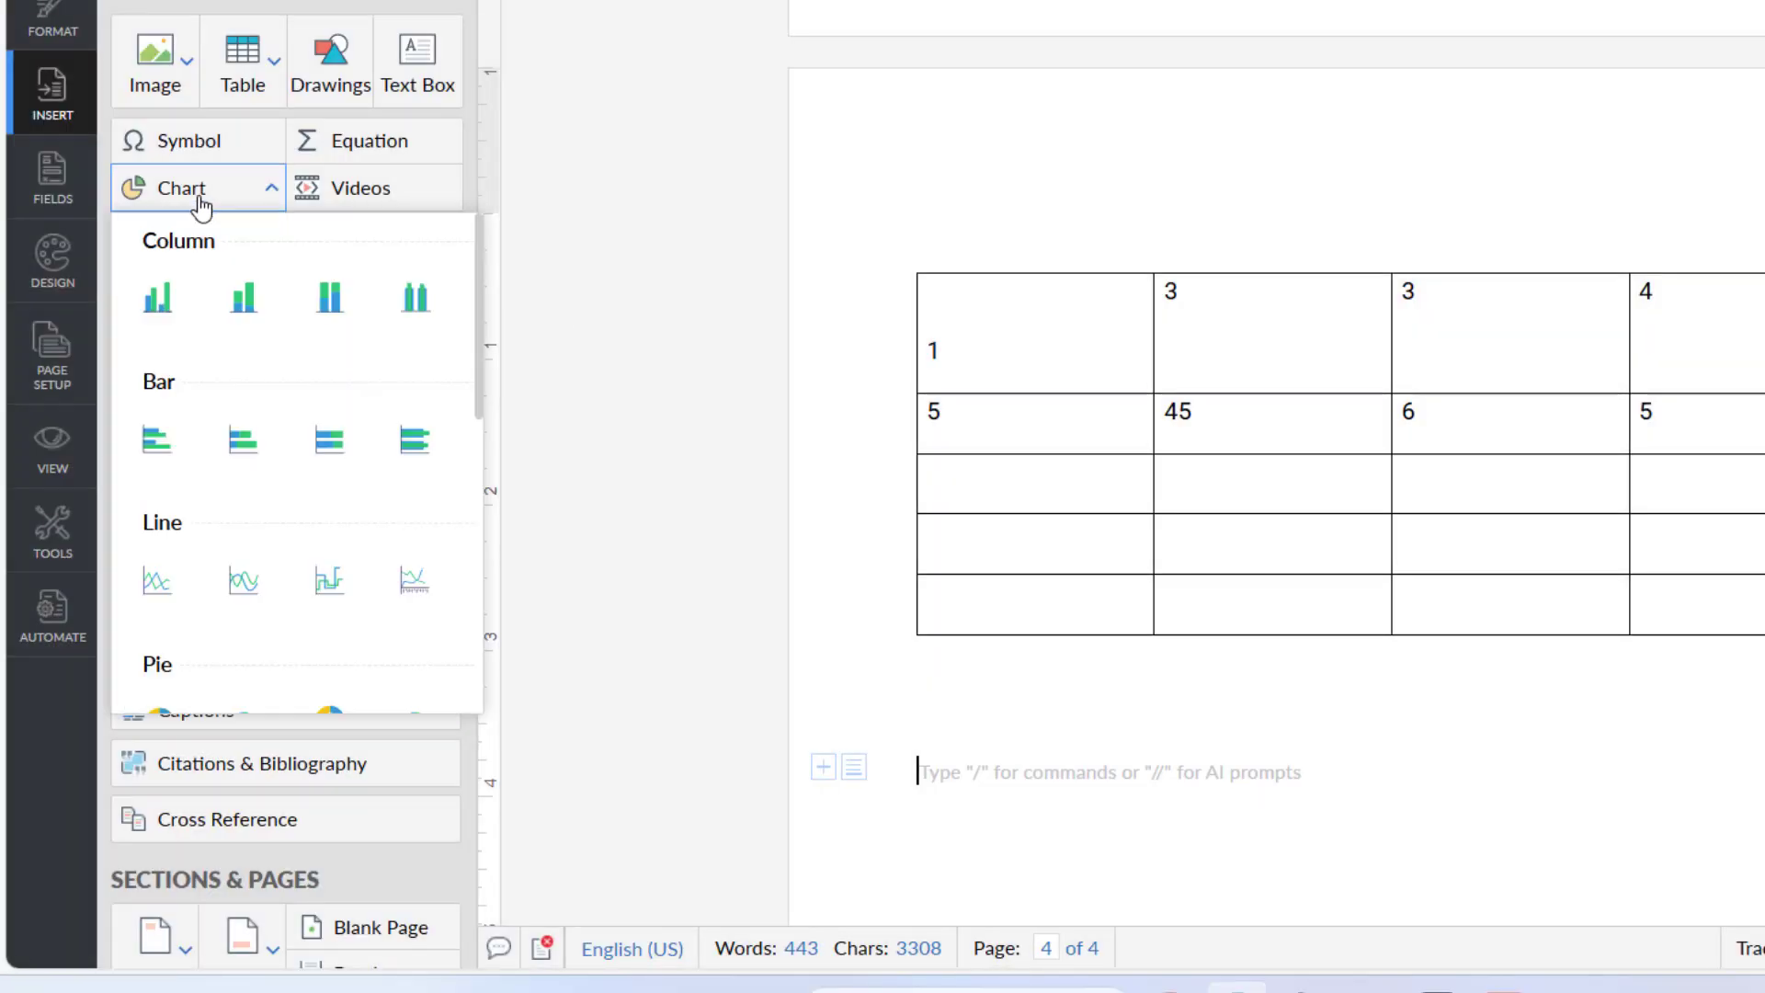
pyautogui.click(161, 321)
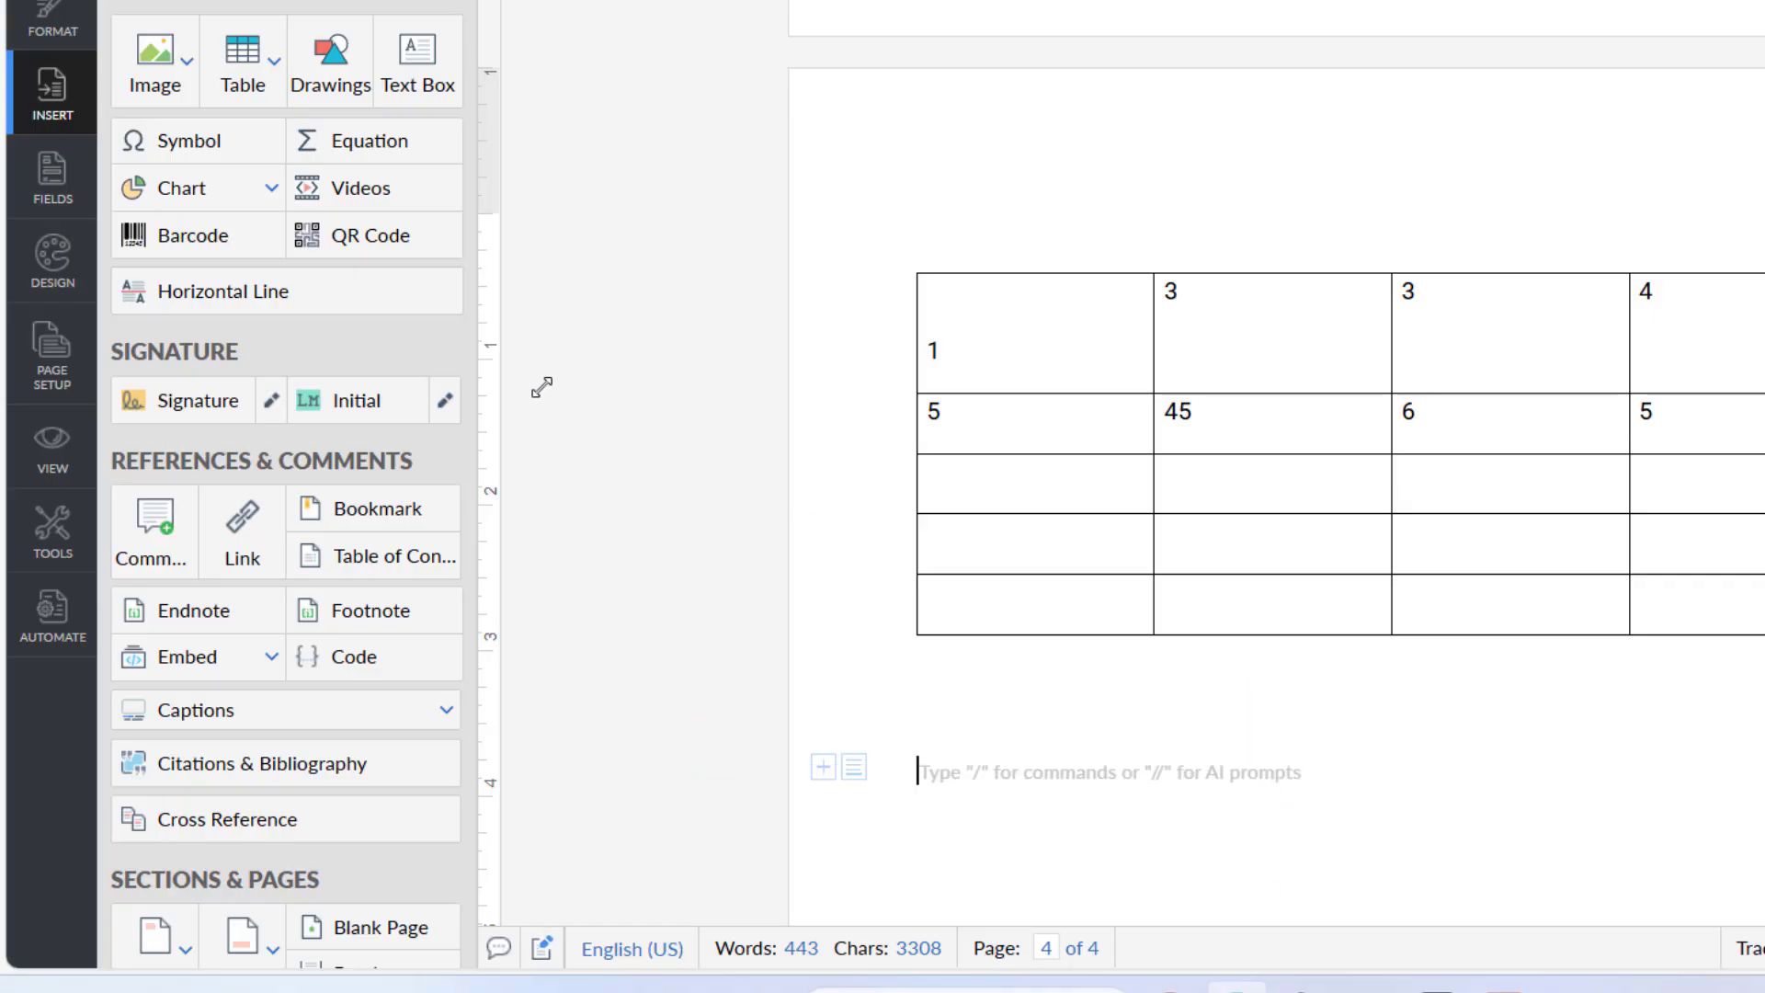
pyautogui.click(406, 202)
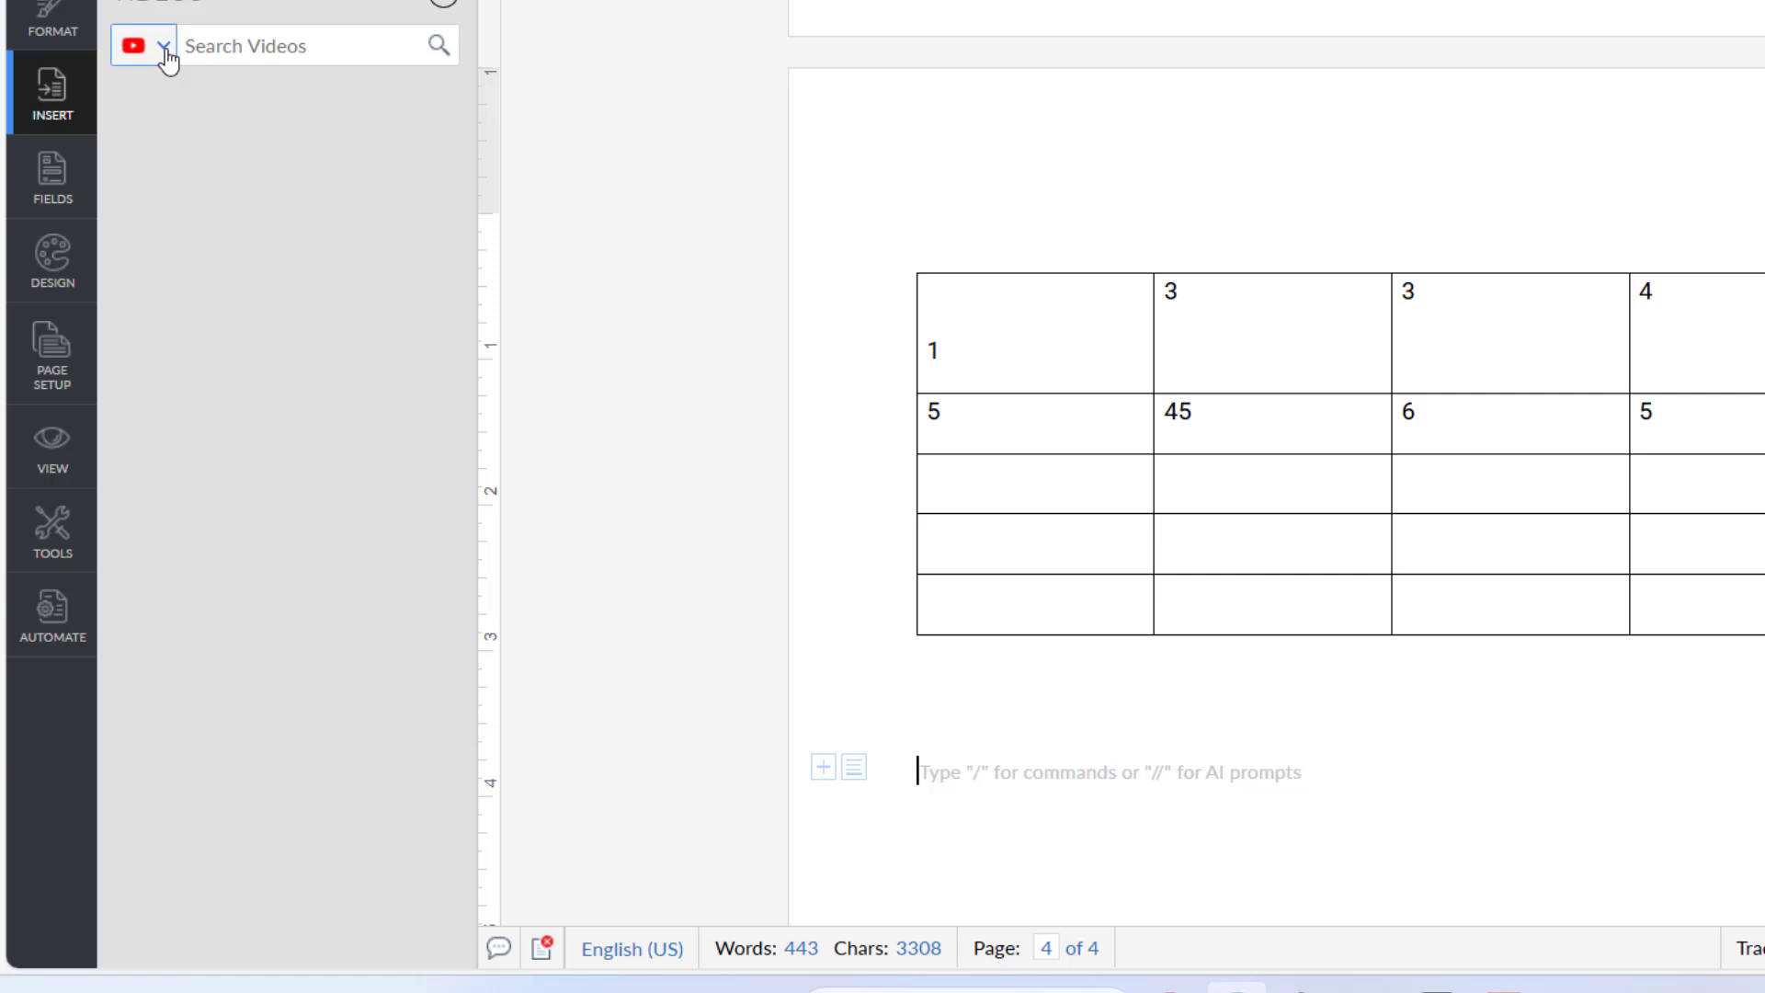
pyautogui.click(445, 10)
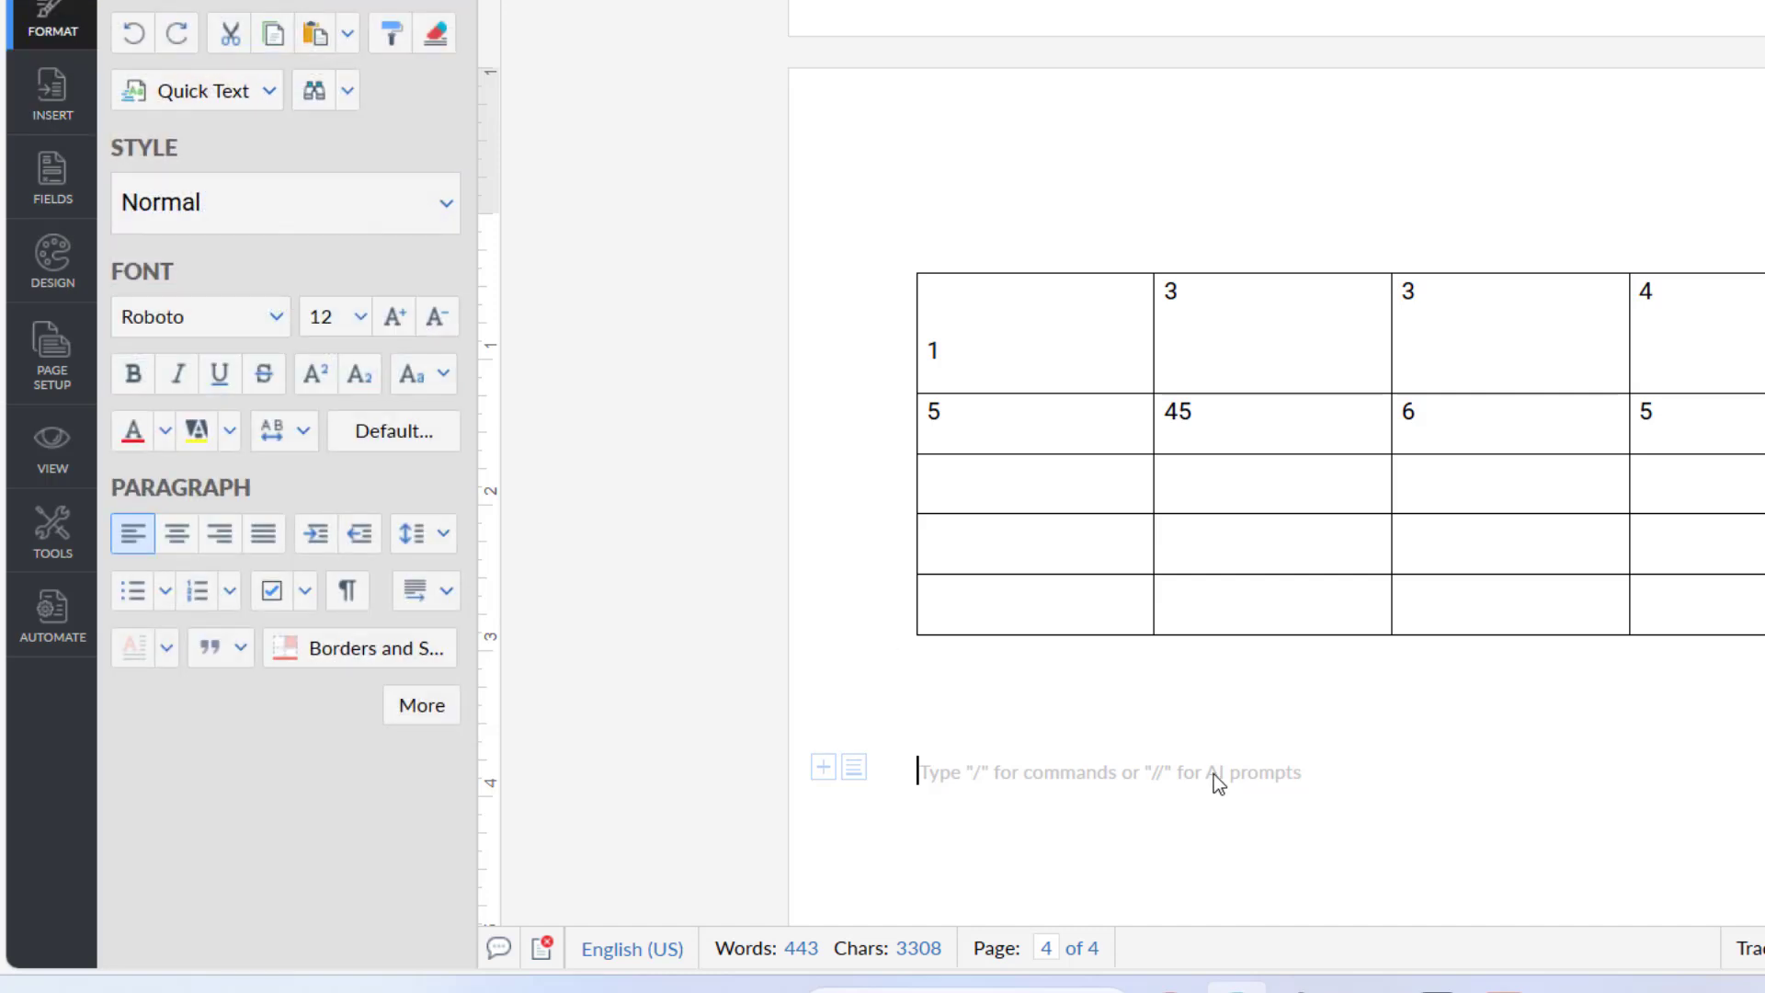
pyautogui.click(42, 114)
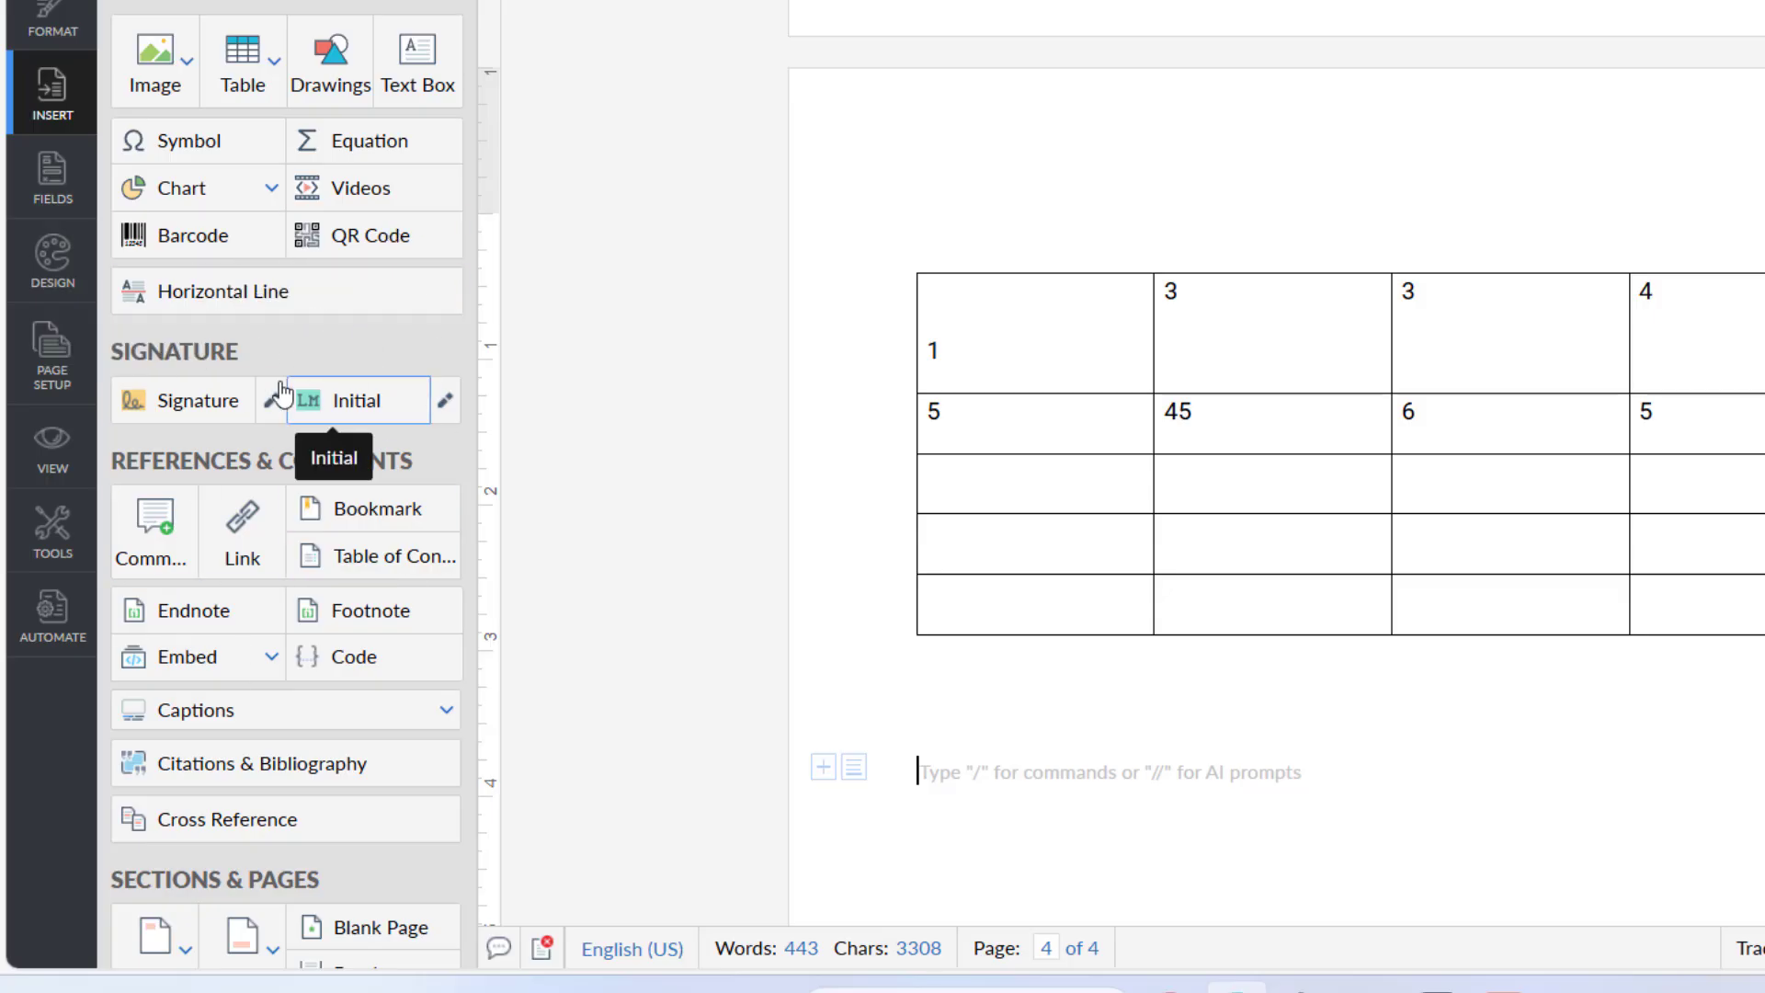
pyautogui.scroll(-2, 405, 414)
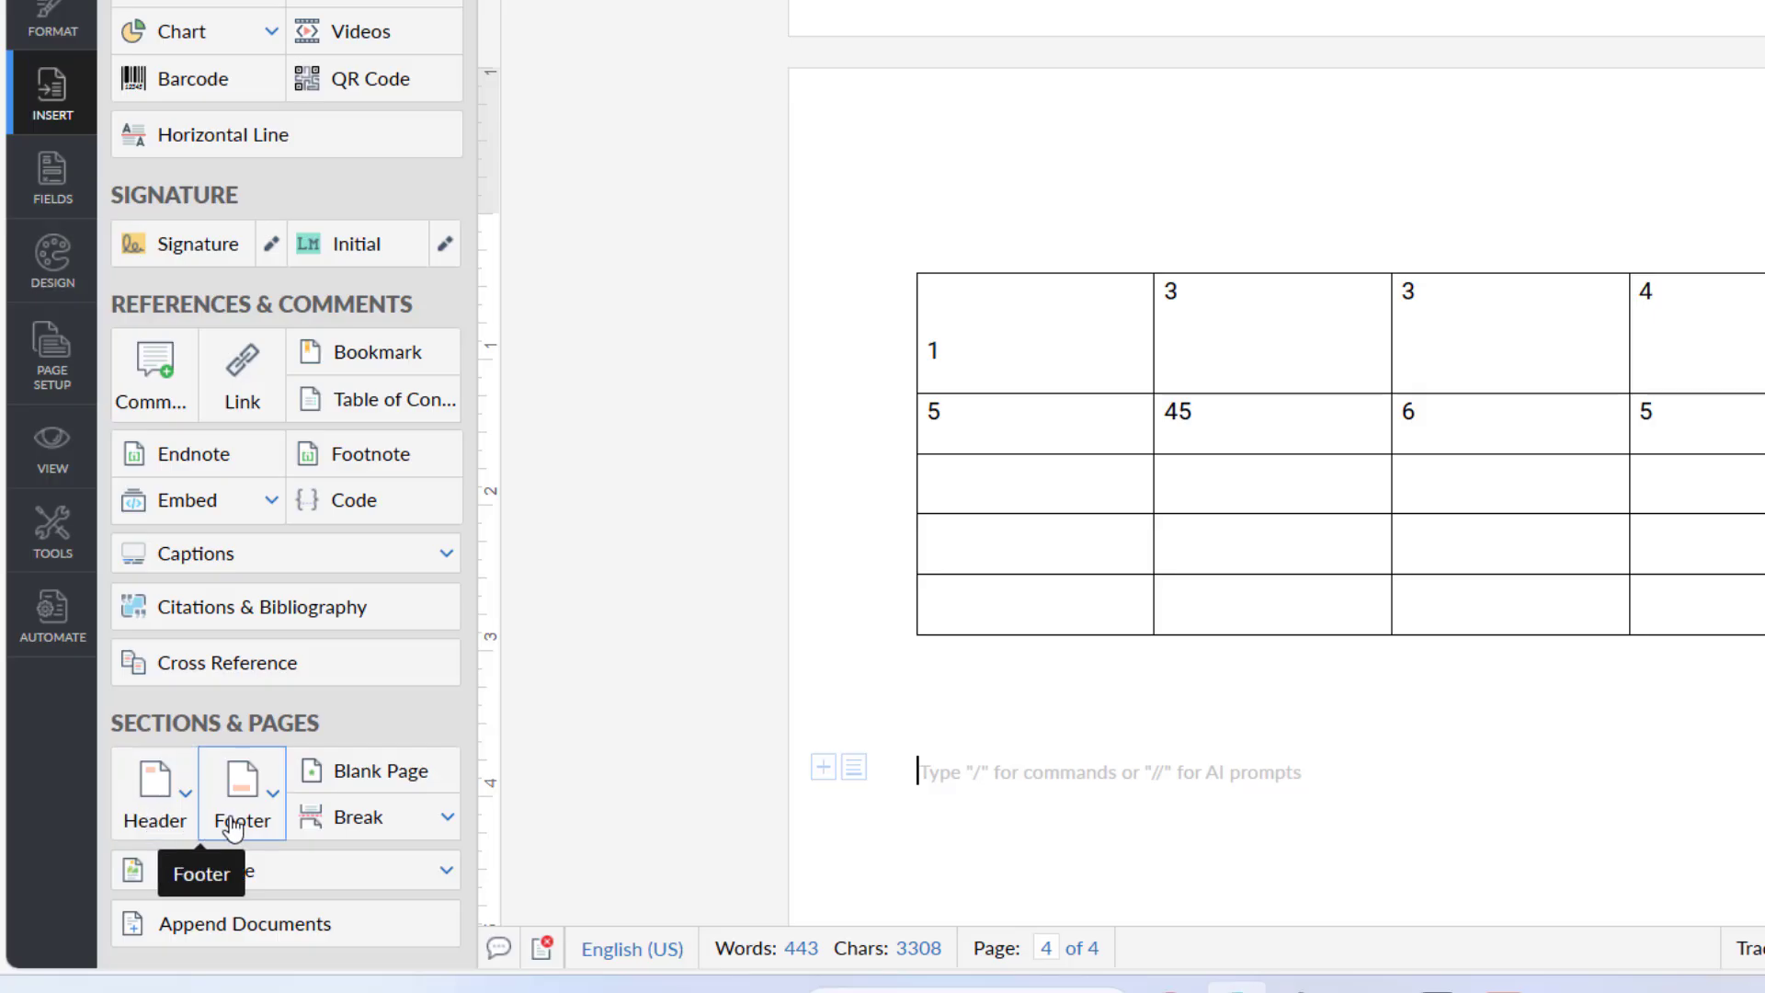
# Step: Insert a single-text header reading 'MJ Tube' and return to the document body
pyautogui.click(165, 811)
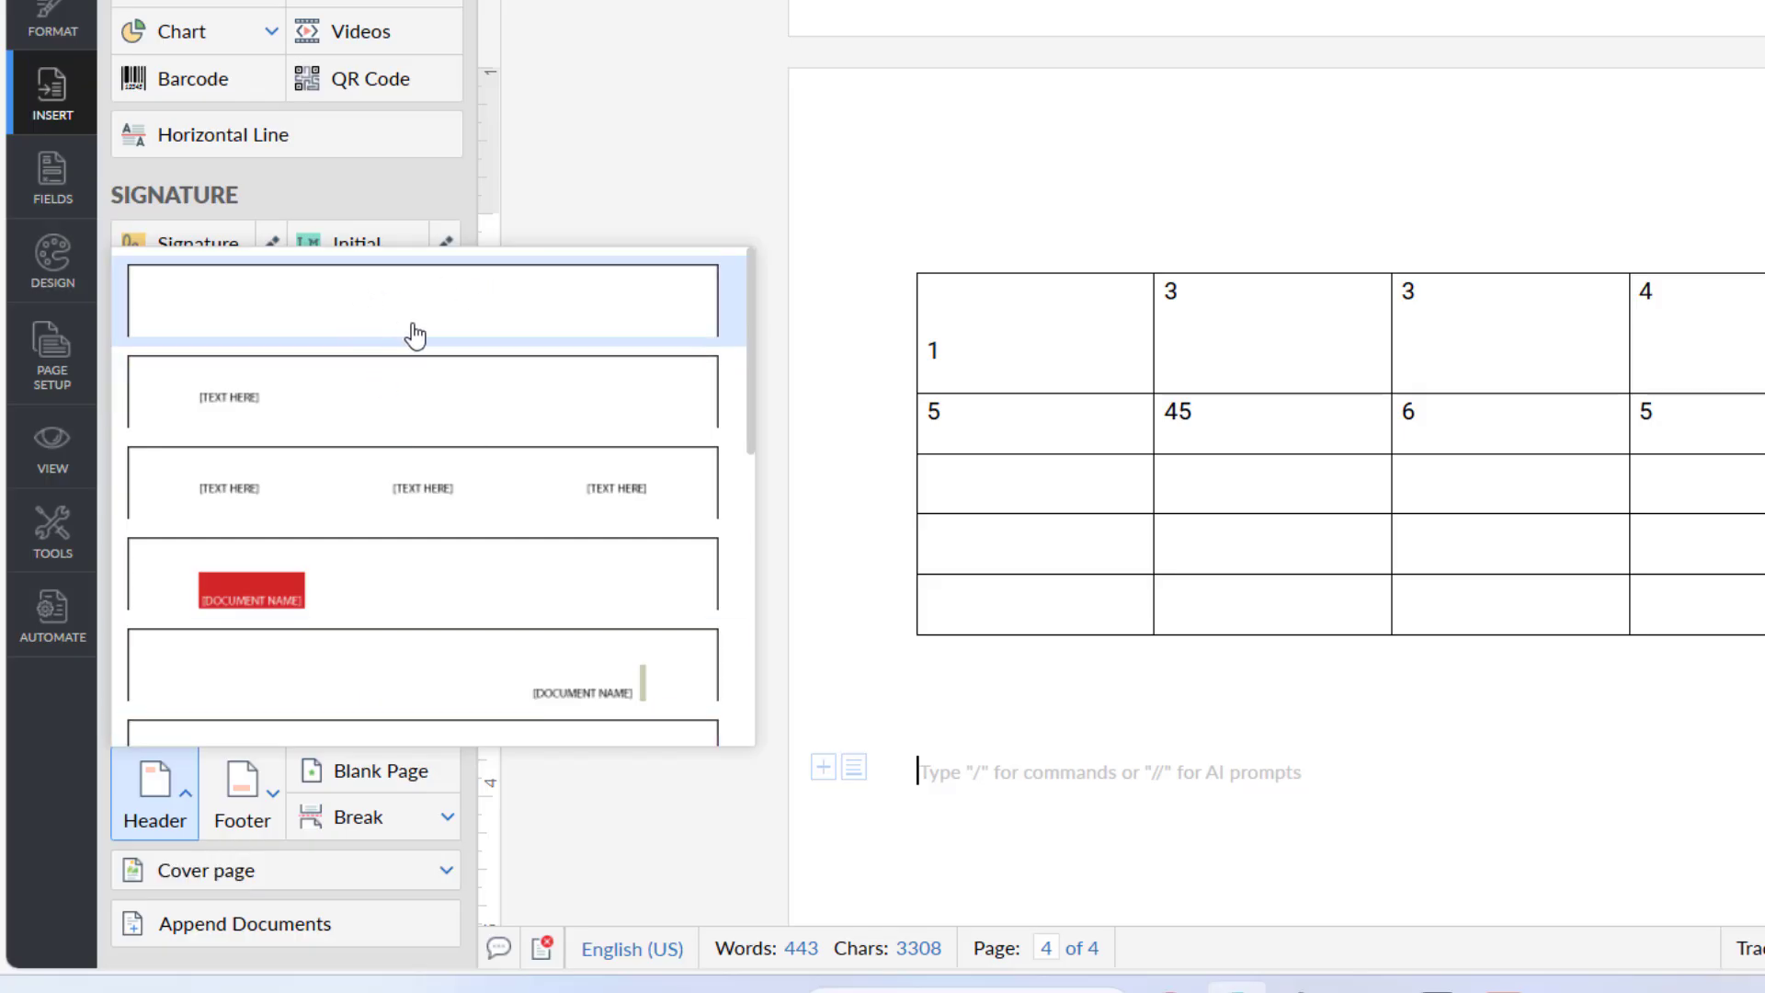
pyautogui.click(342, 410)
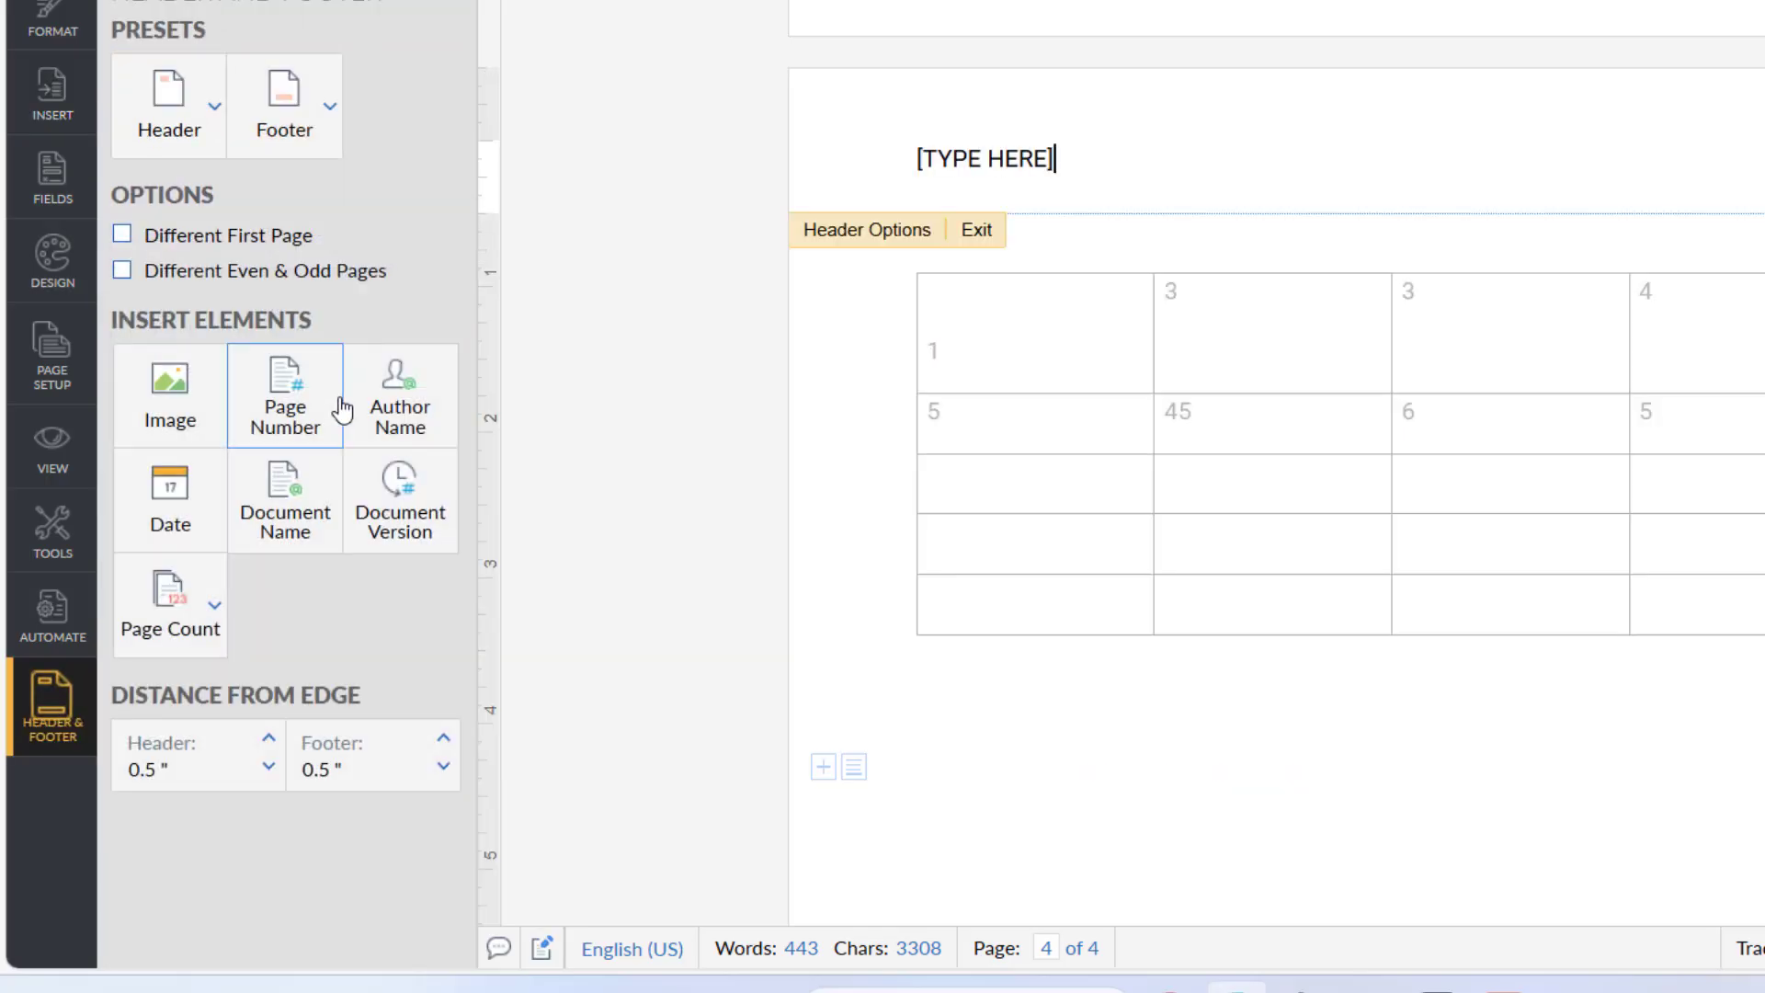
pyautogui.click(995, 158)
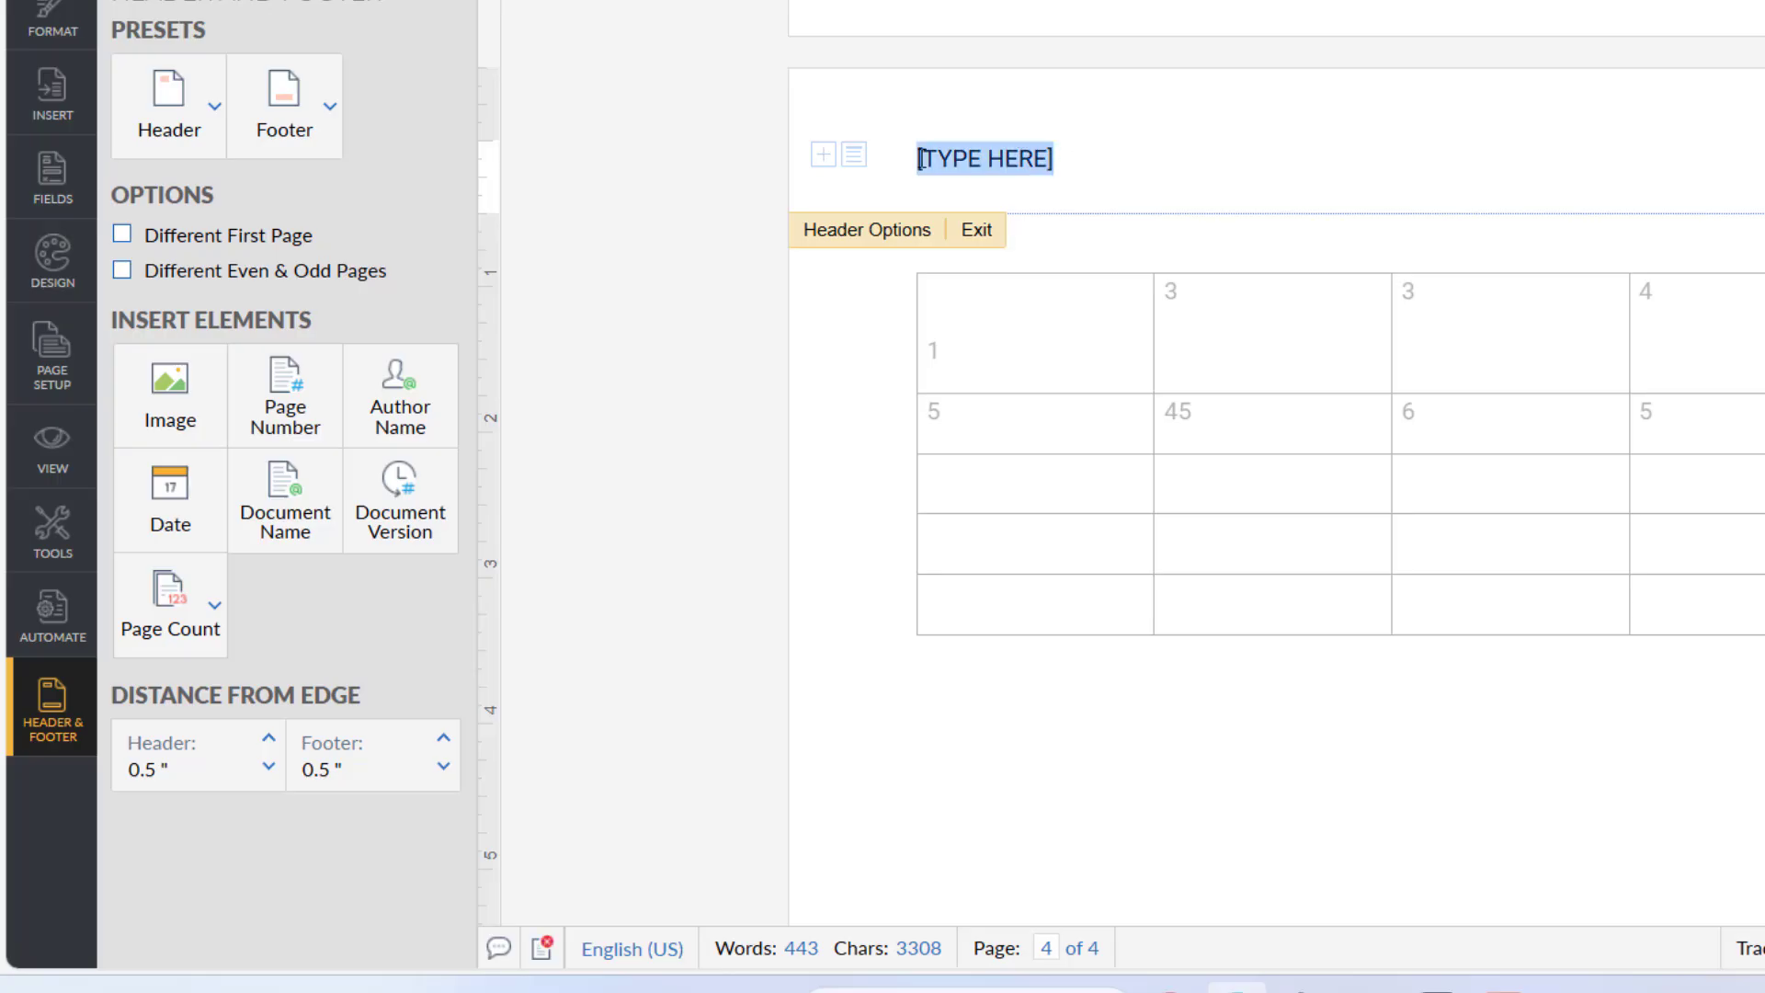
pyautogui.write('MJ Tube')
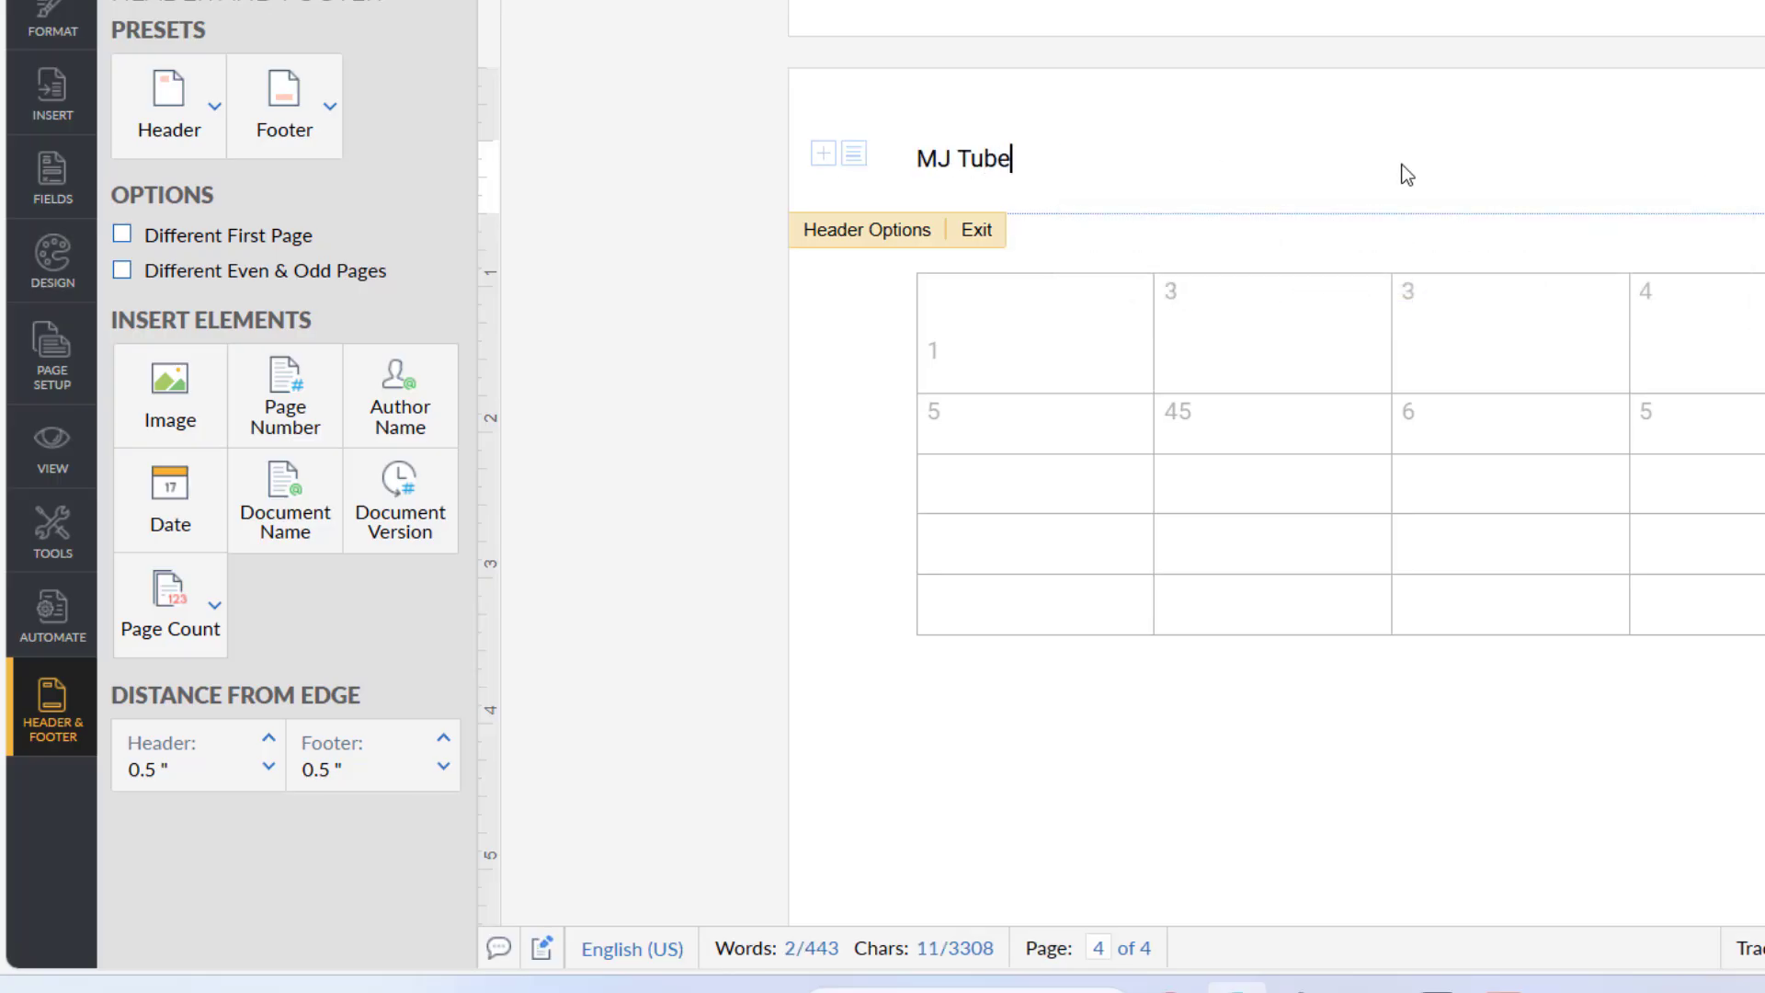
pyautogui.click(1326, 353)
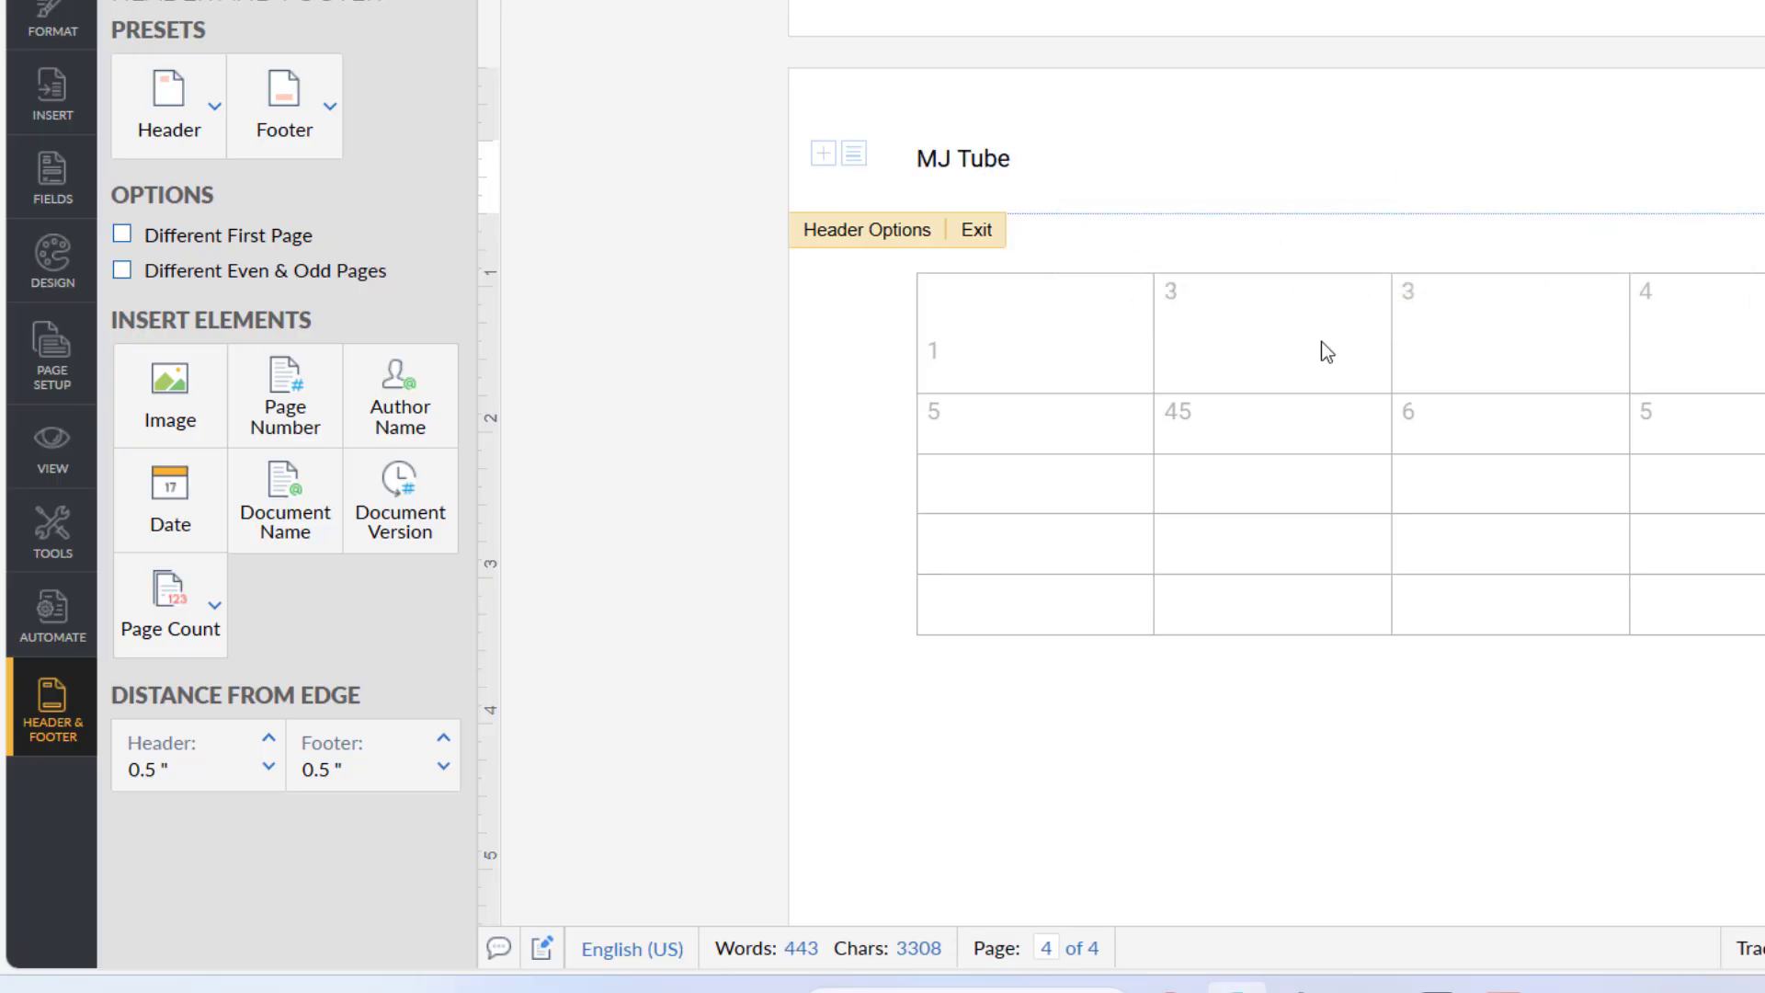
pyautogui.click(1100, 715)
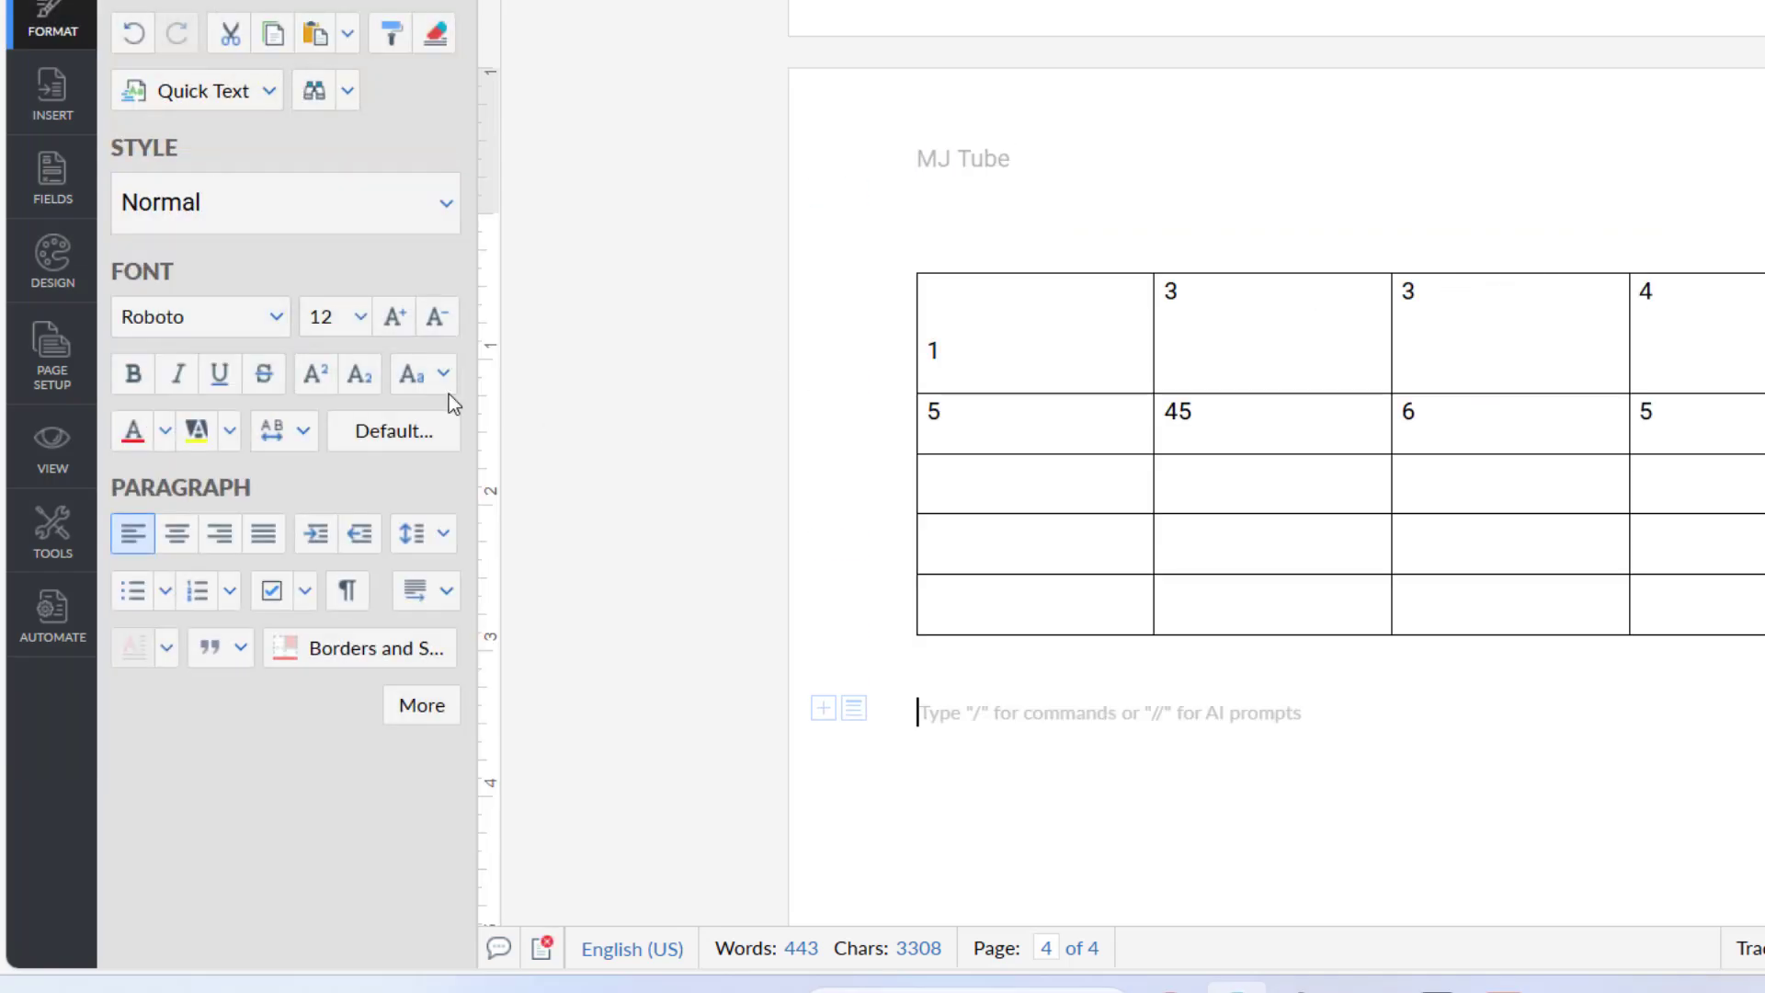
# Step: Insert a centred page-number field into the header
pyautogui.click(51, 112)
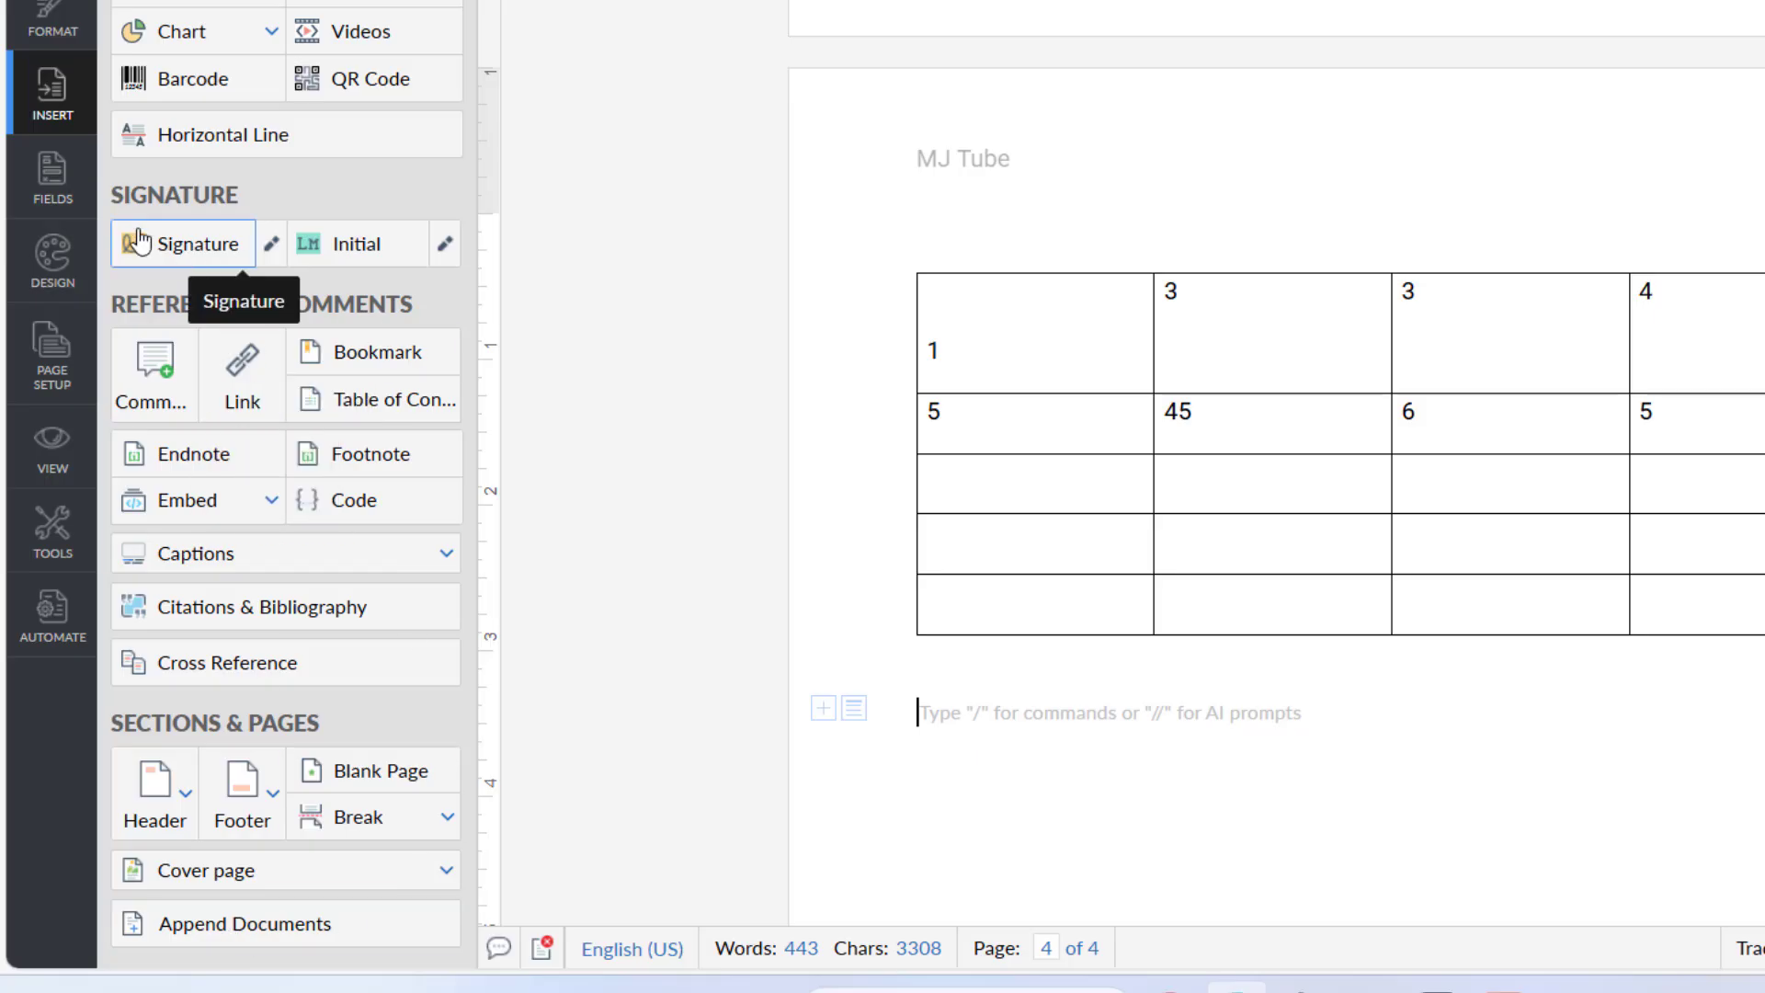
pyautogui.click(57, 202)
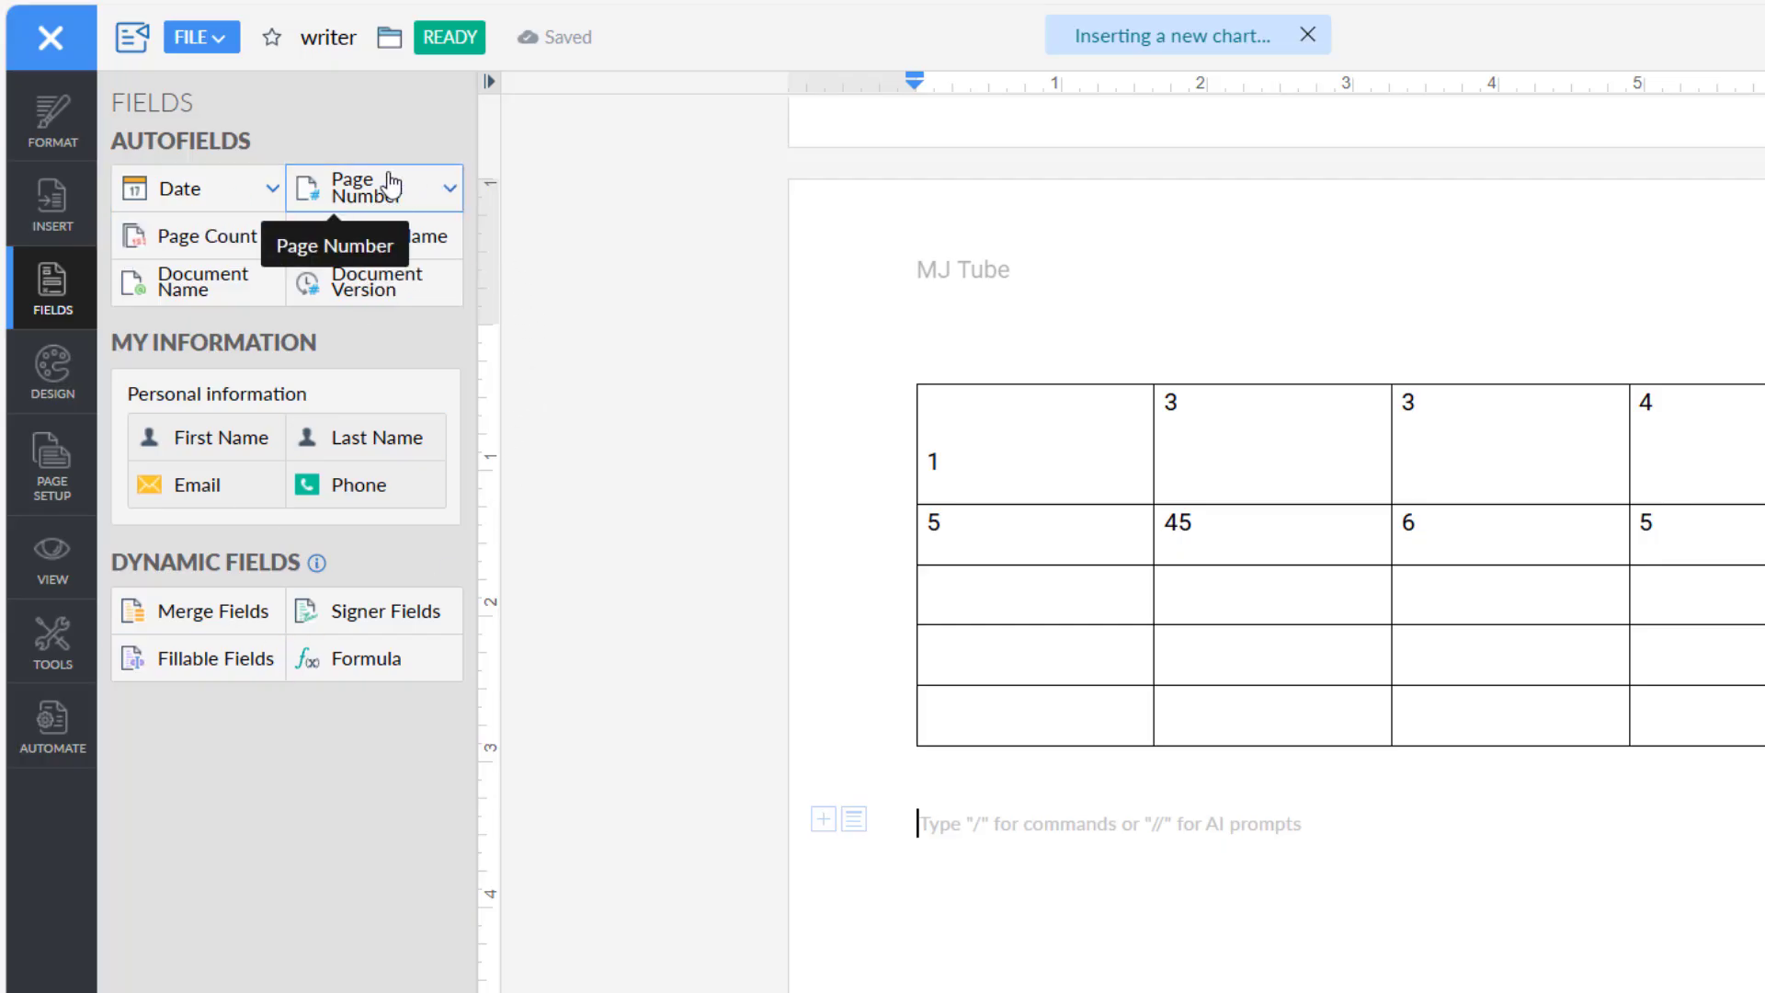
pyautogui.click(417, 201)
pyautogui.moveTo(432, 253)
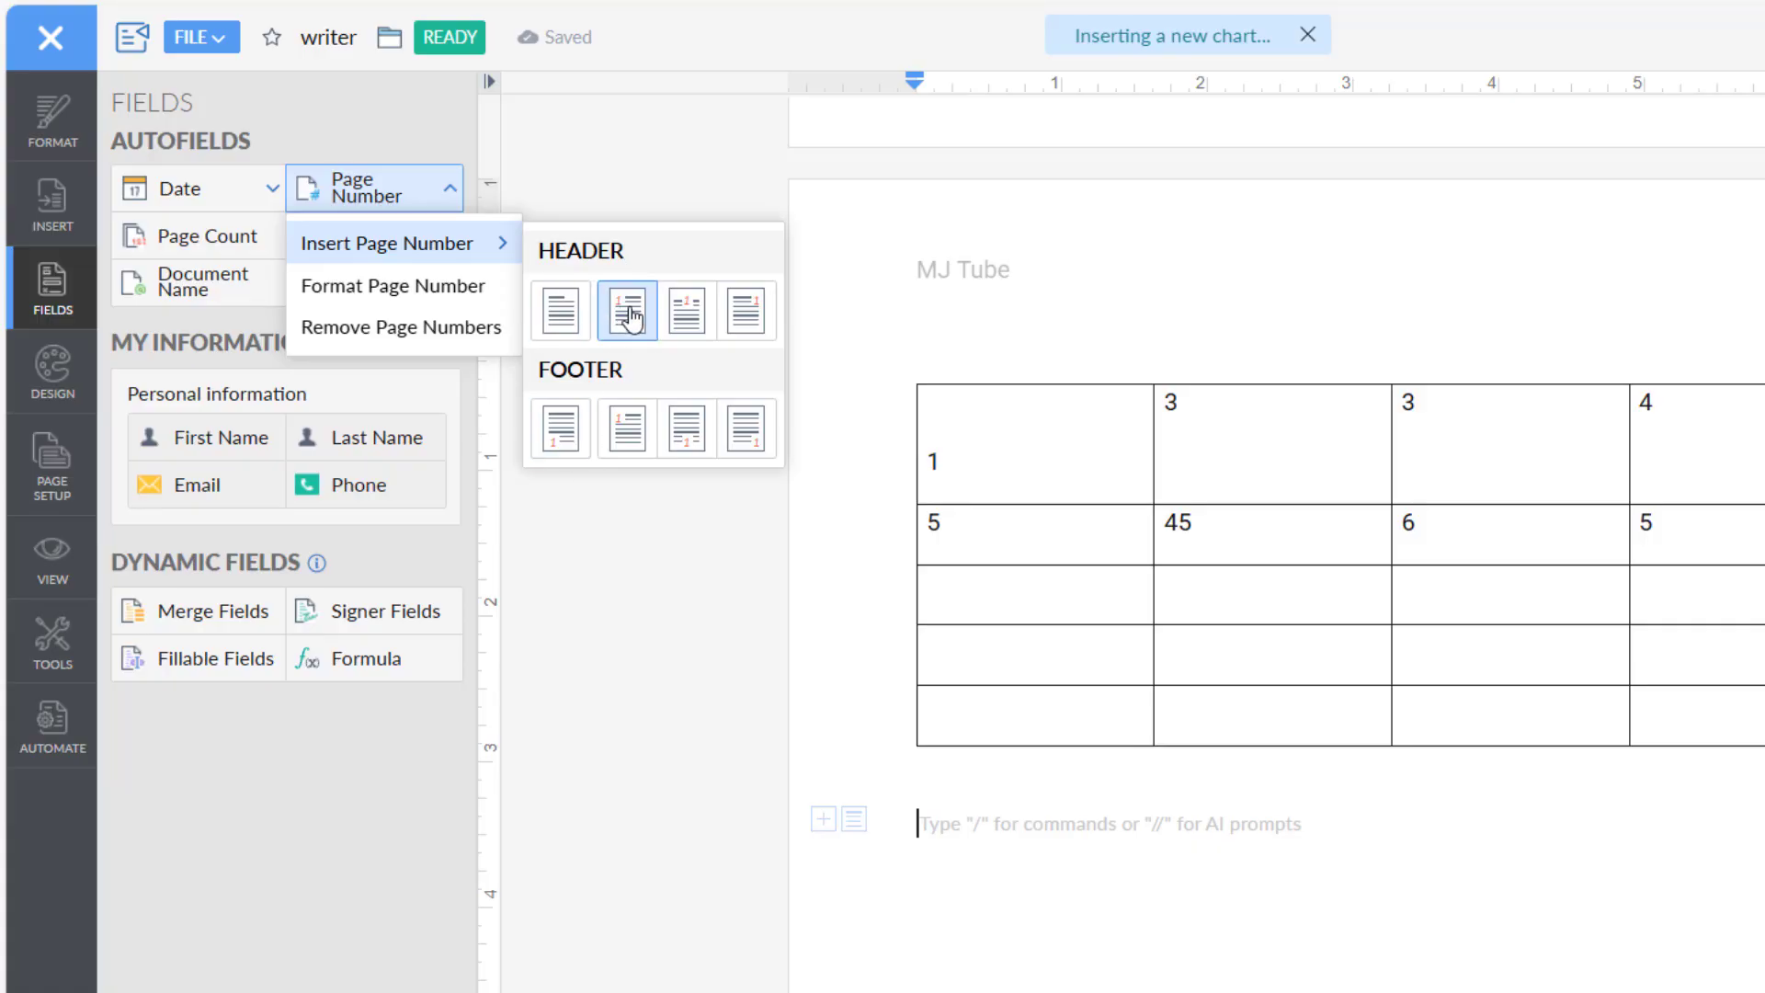
pyautogui.click(682, 322)
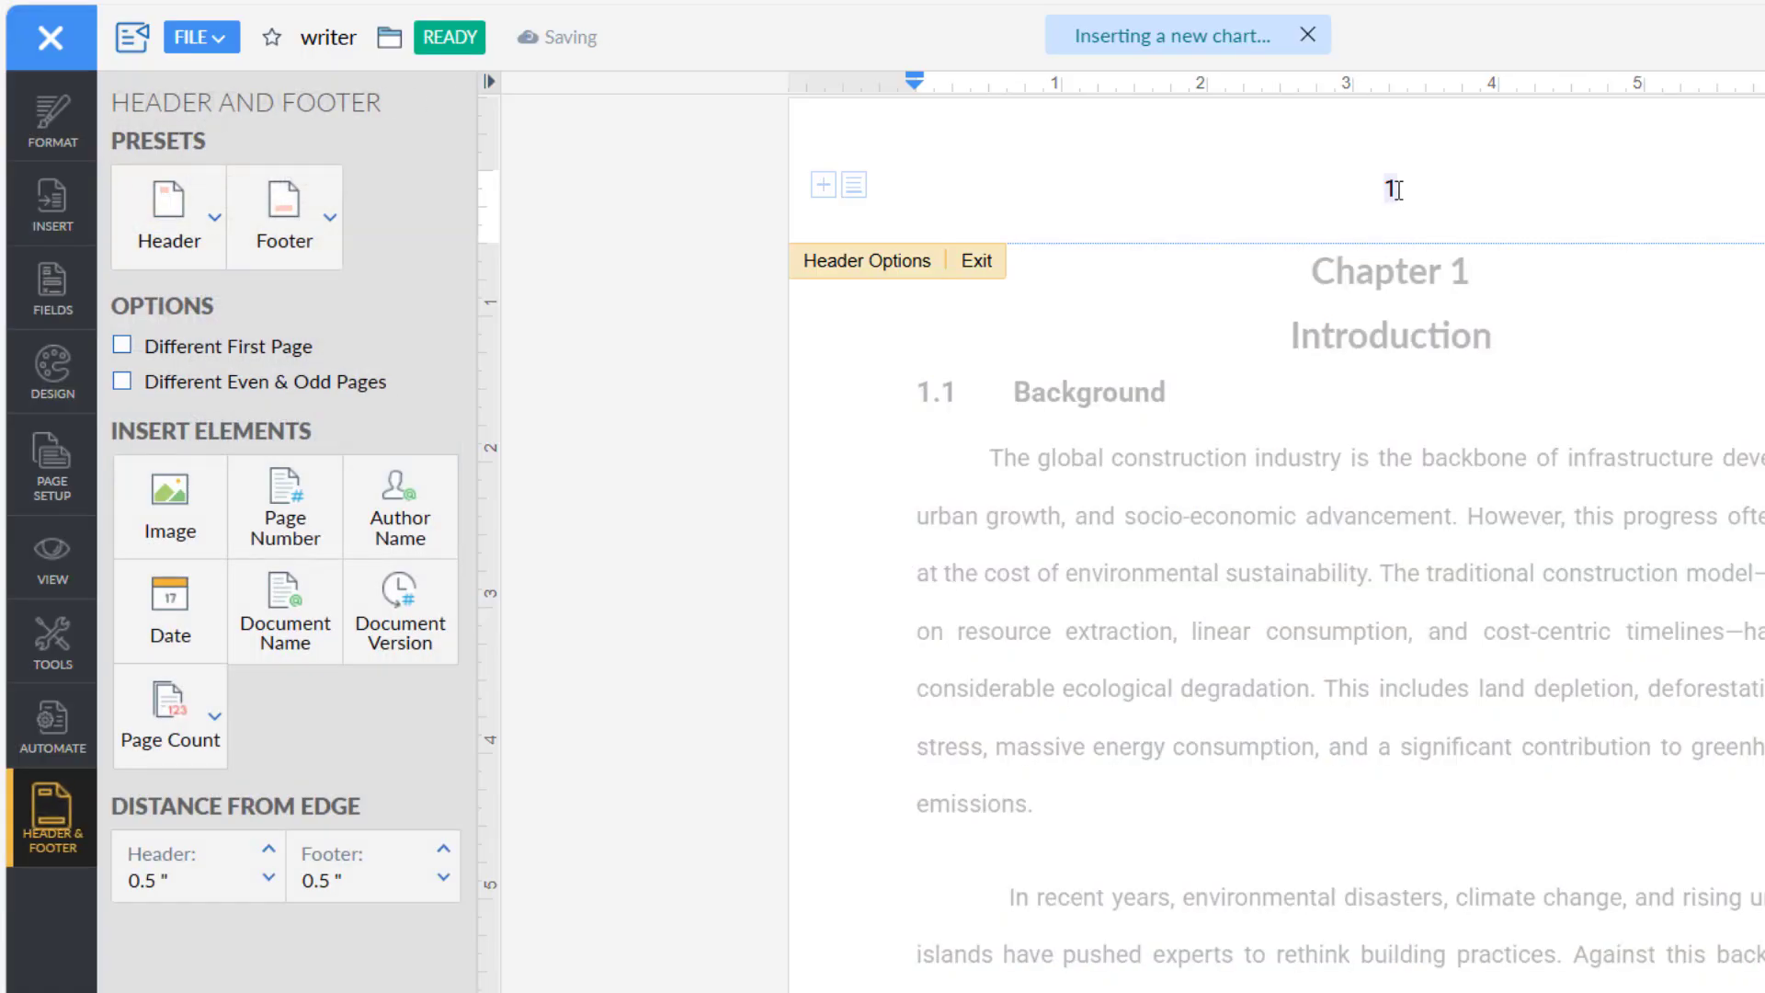
# Step: Format the header page number in Arimo Regular at size 11
pyautogui.moveTo(1375, 187); pyautogui.dragTo(1427, 195)
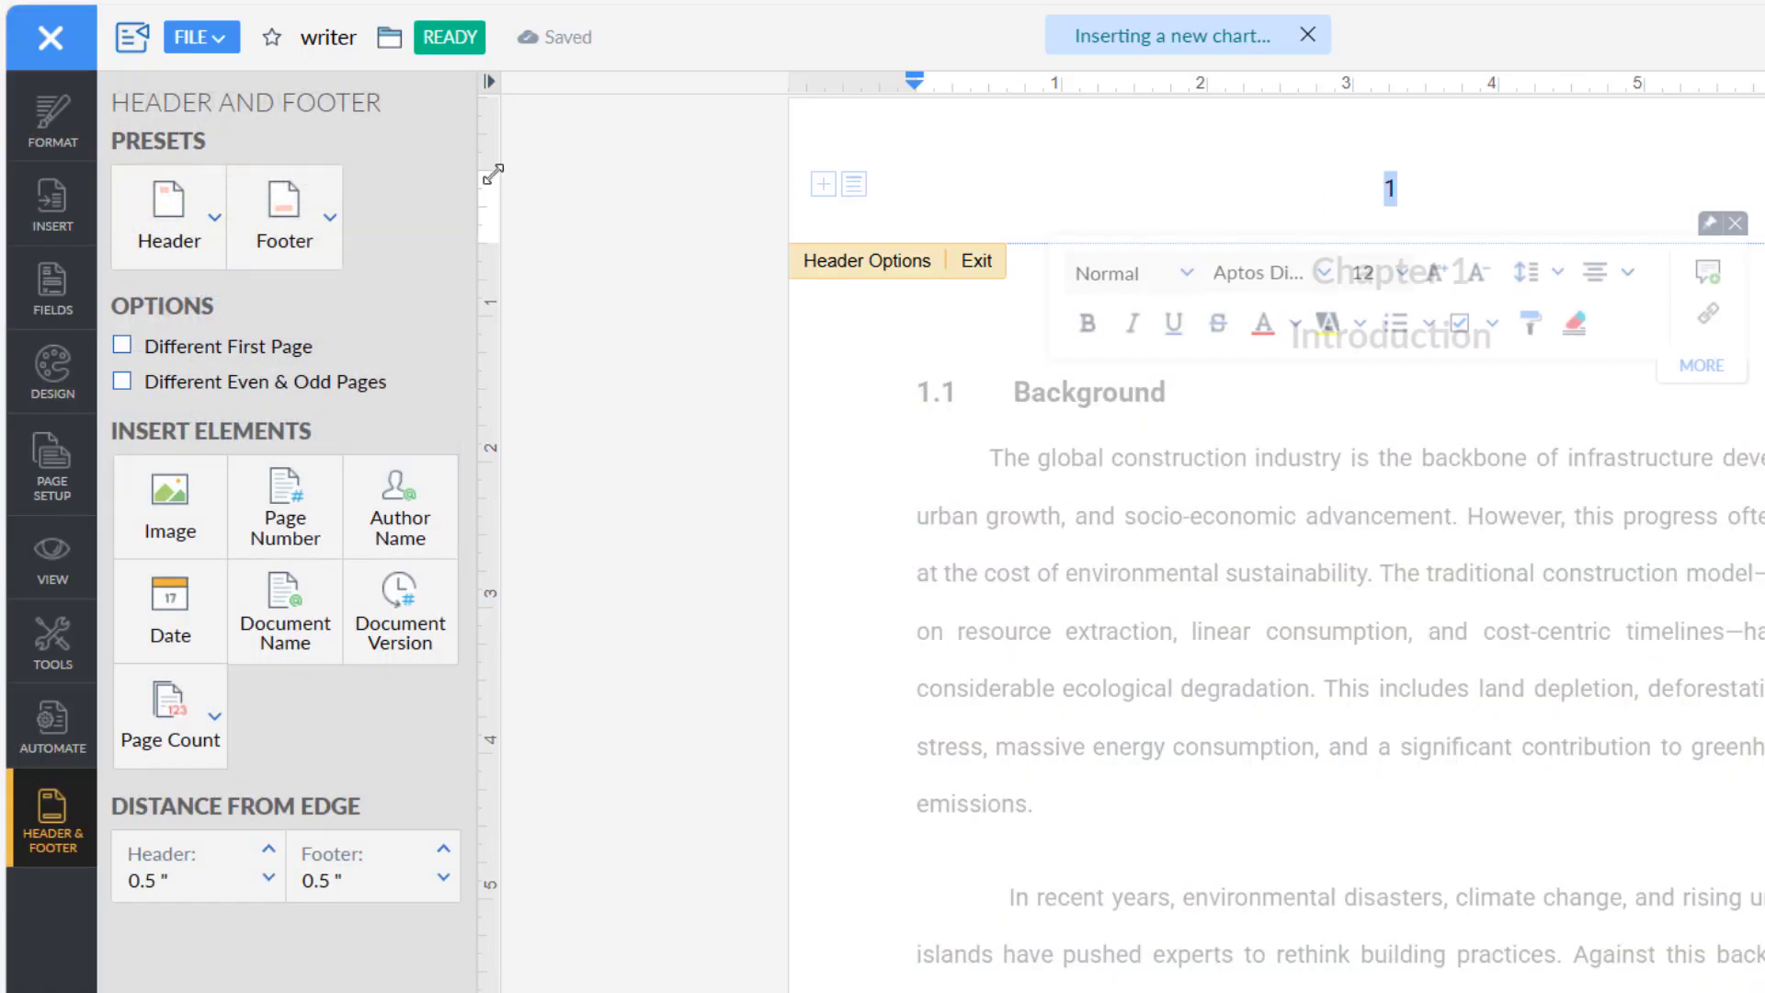
pyautogui.click(52, 143)
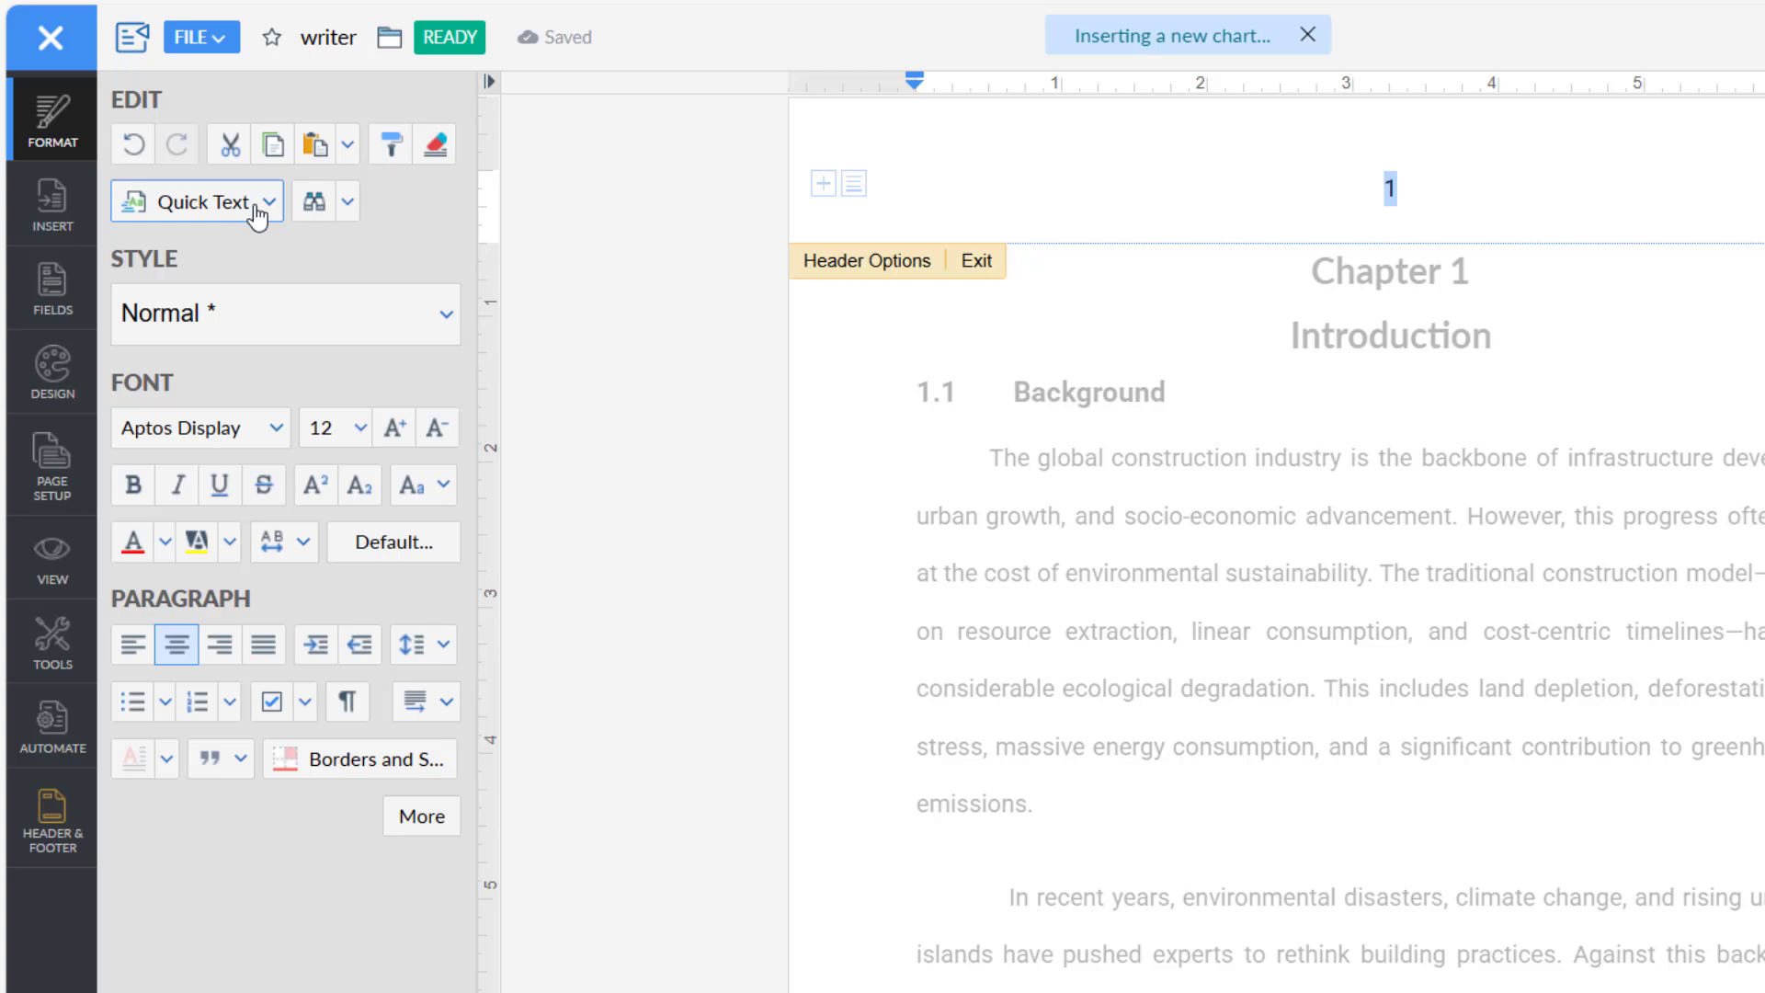
pyautogui.click(211, 317)
pyautogui.click(214, 321)
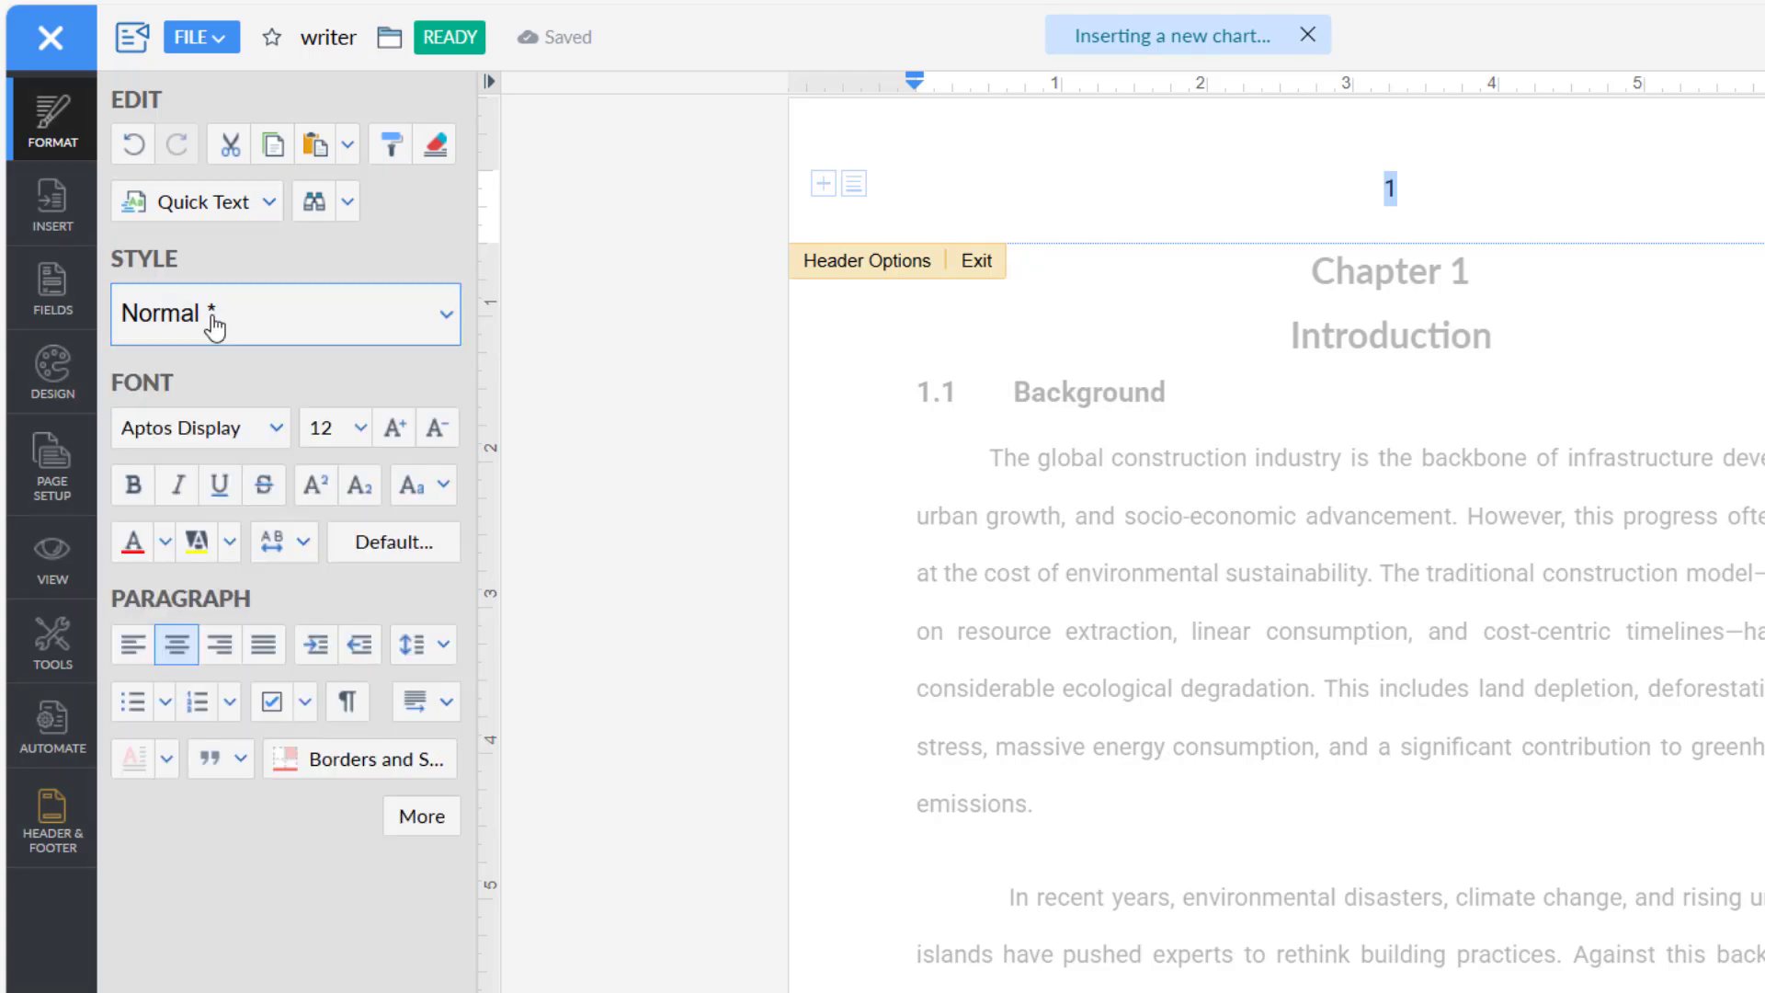
pyautogui.click(205, 427)
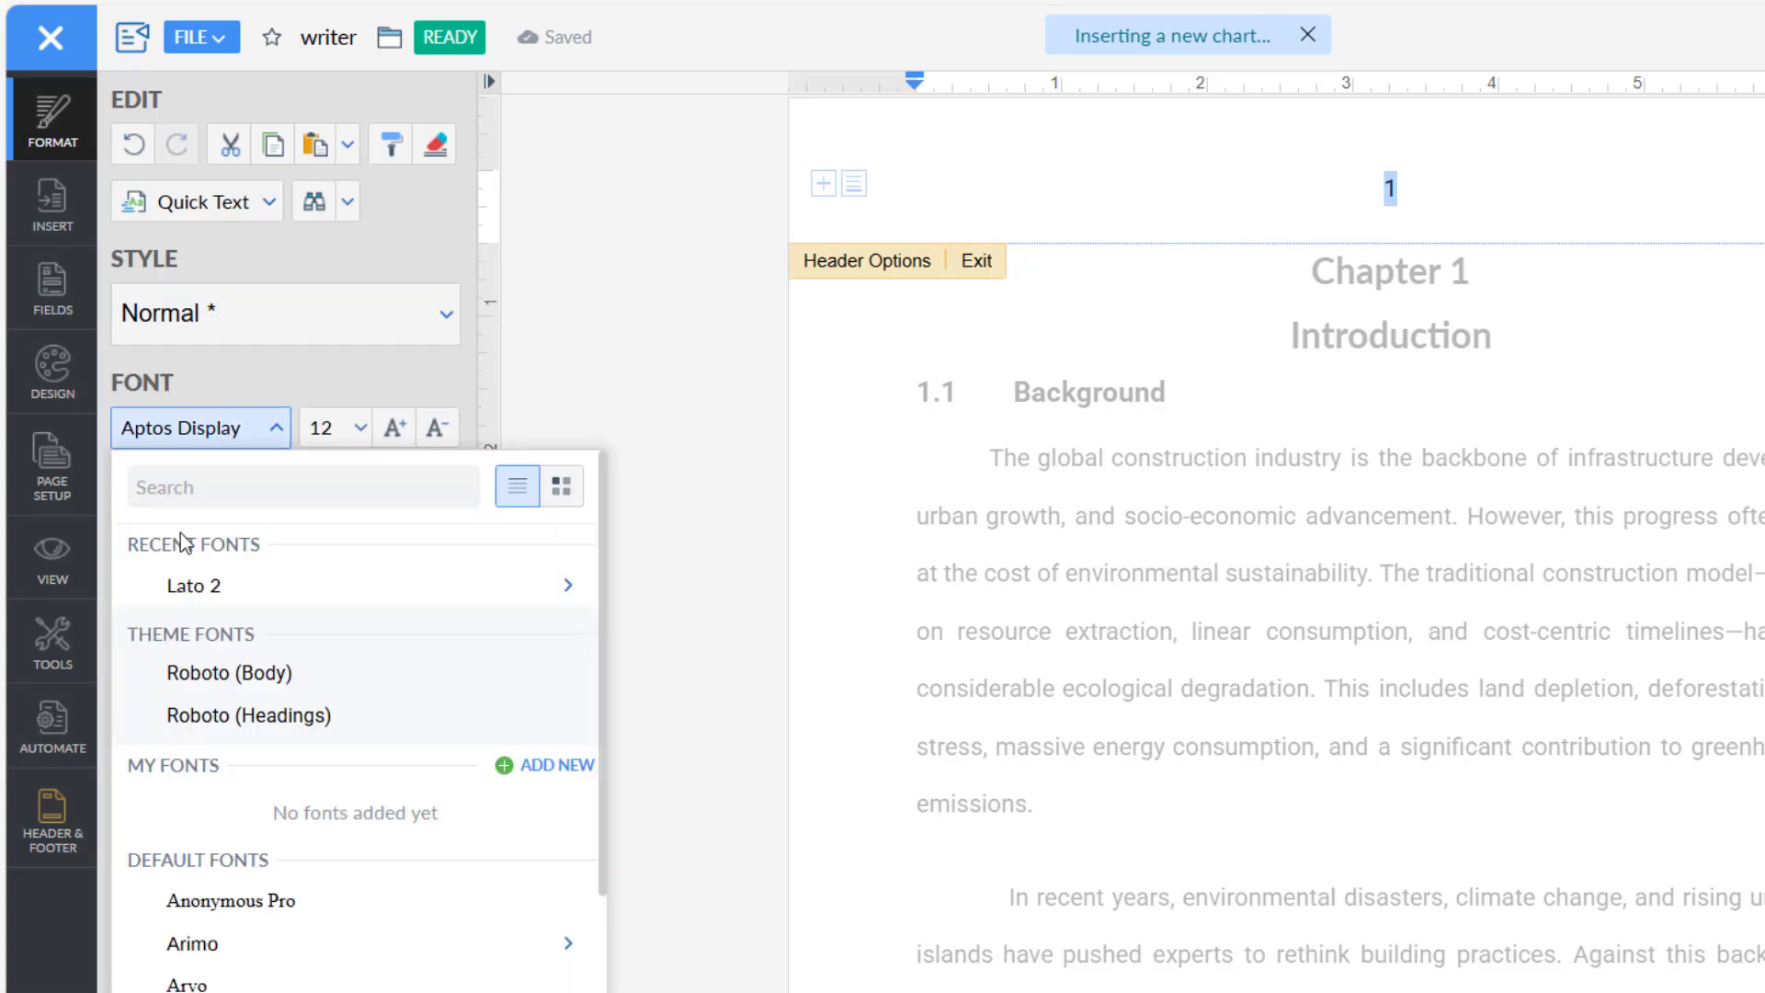
pyautogui.click(217, 939)
pyautogui.click(347, 432)
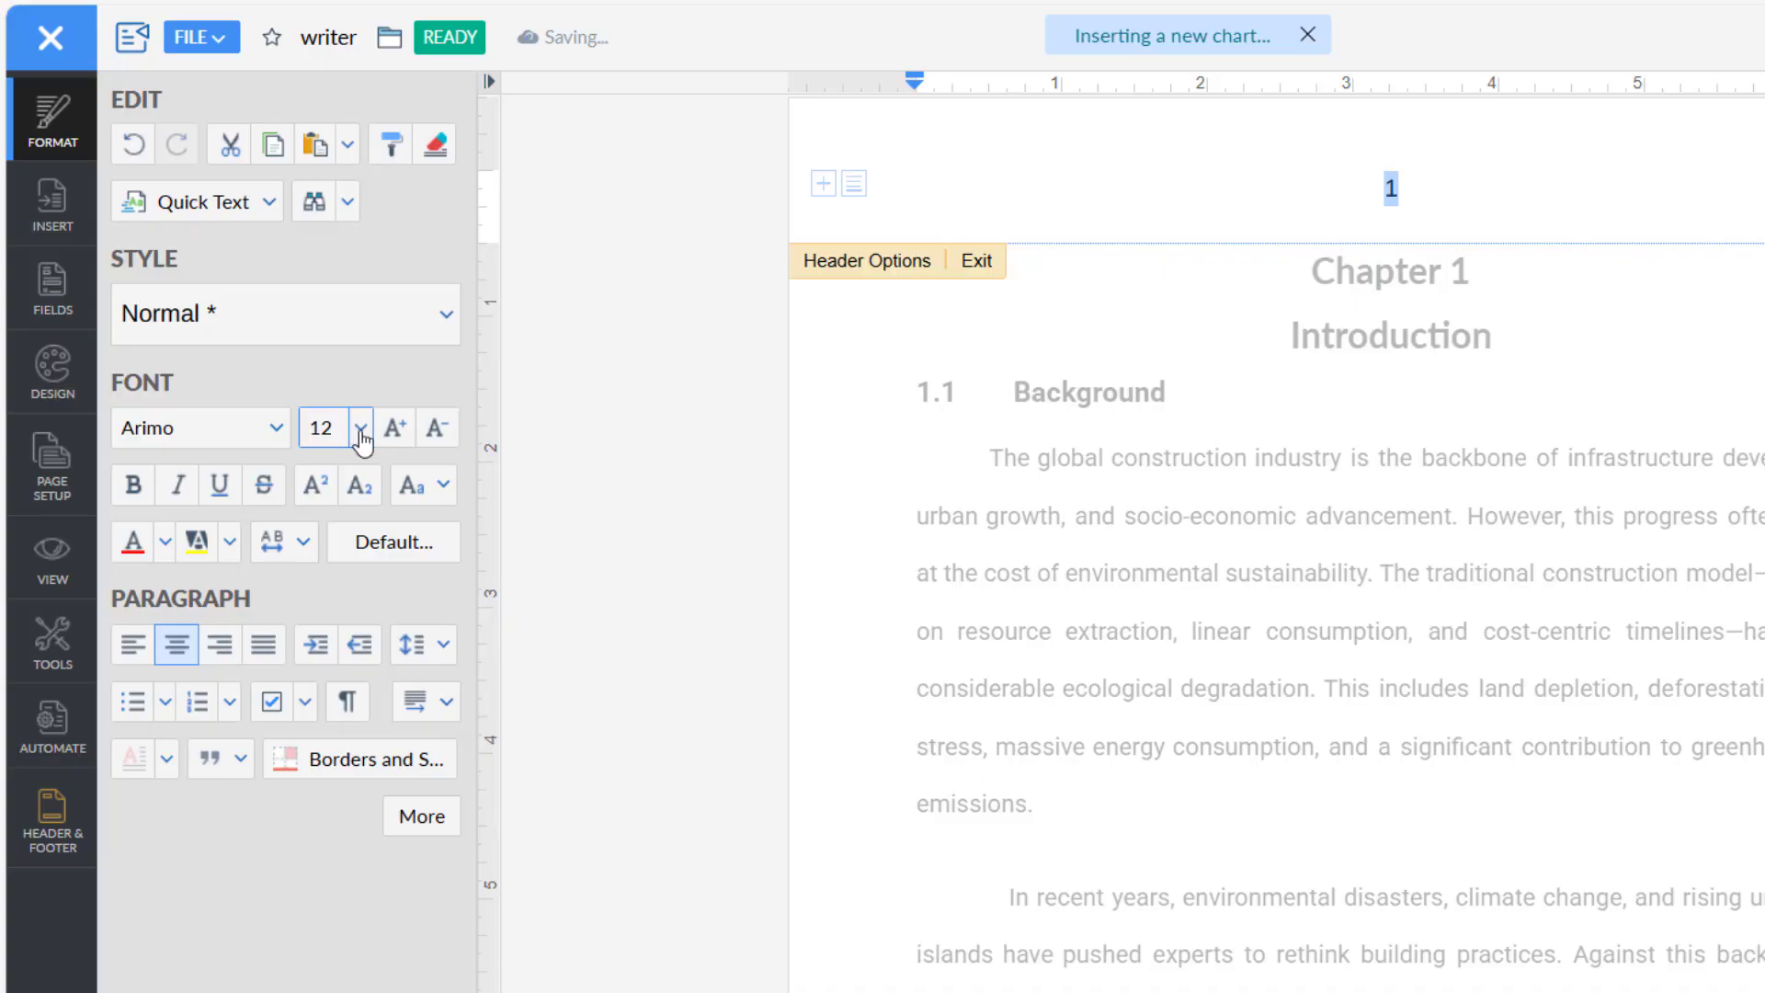
pyautogui.click(361, 430)
pyautogui.click(330, 593)
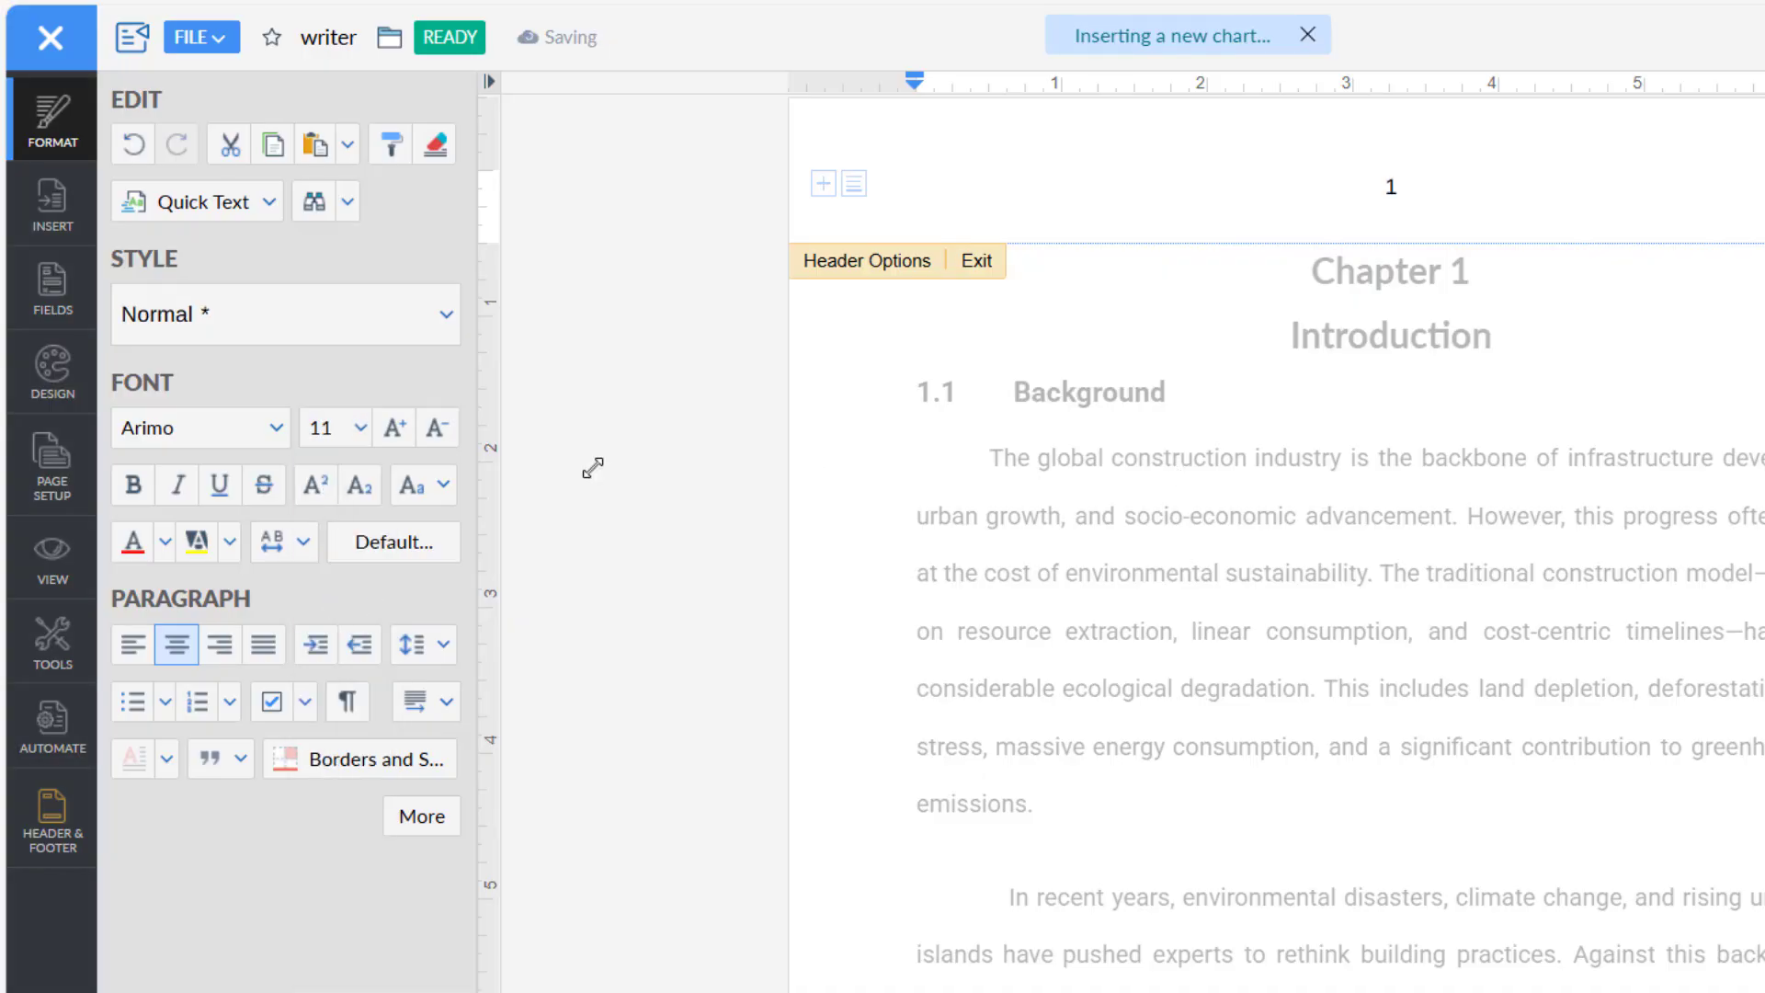
# Step: Type 'of' and add the Page Count field after the page number so the header reads 1of4
pyautogui.click(52, 284)
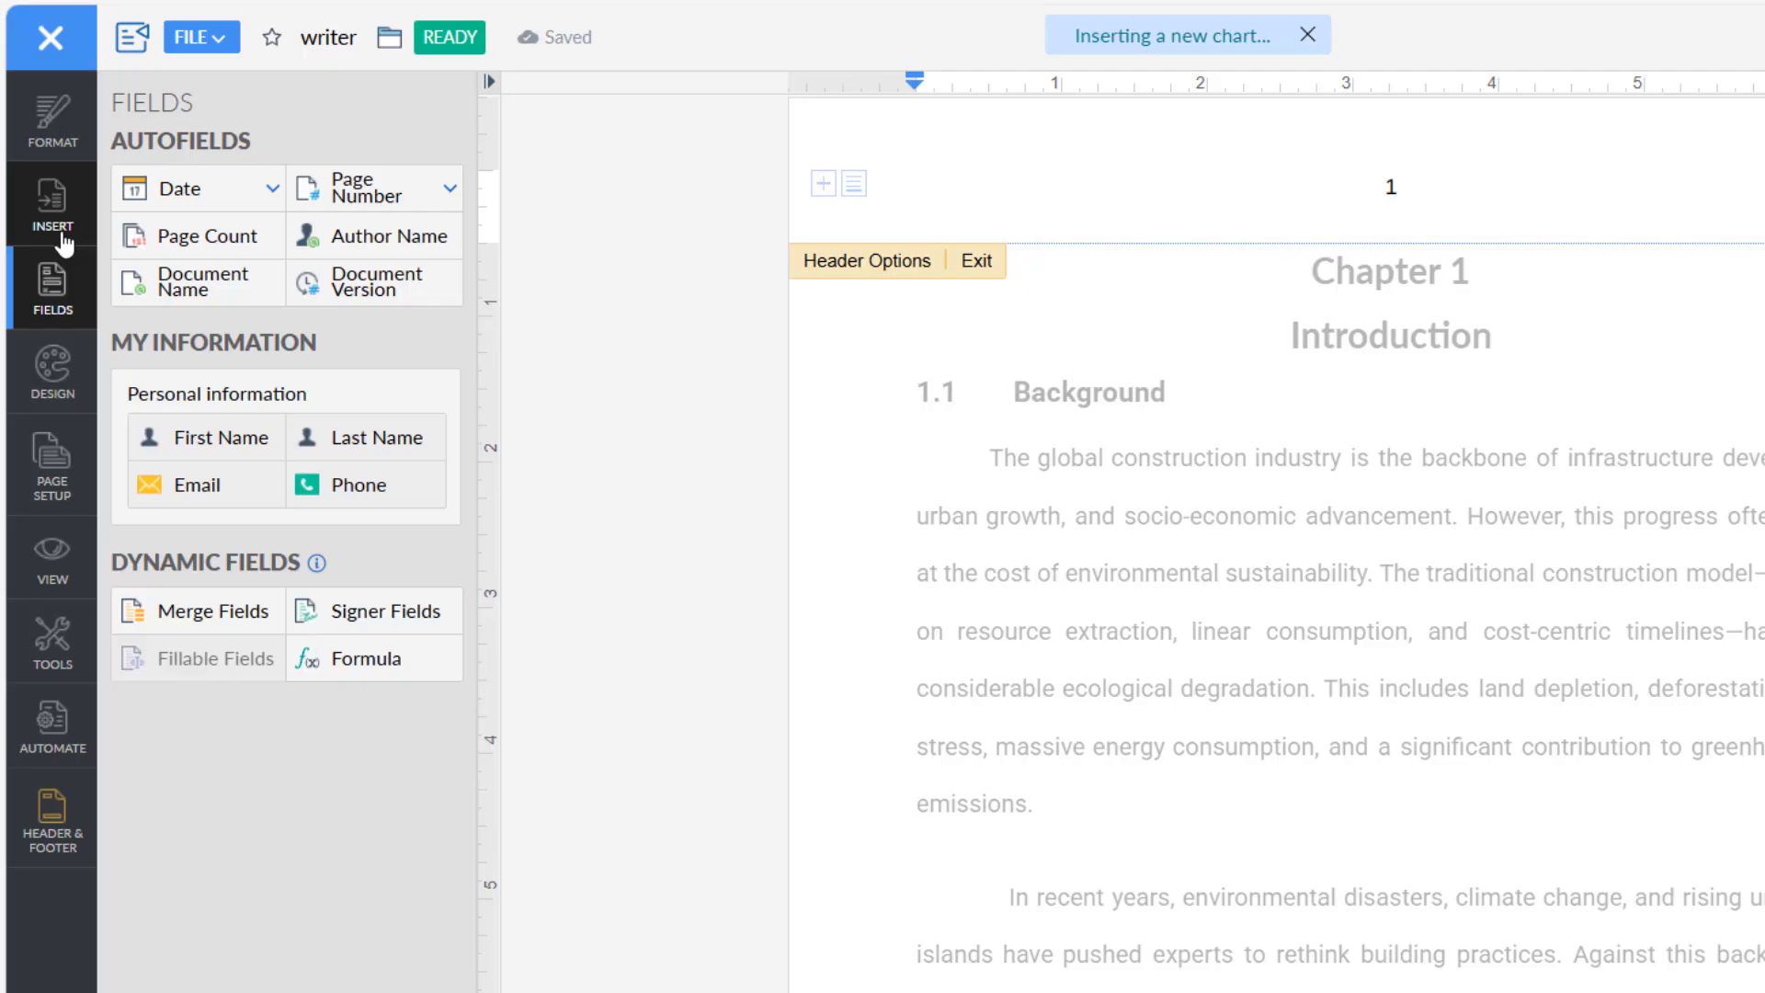
pyautogui.click(184, 247)
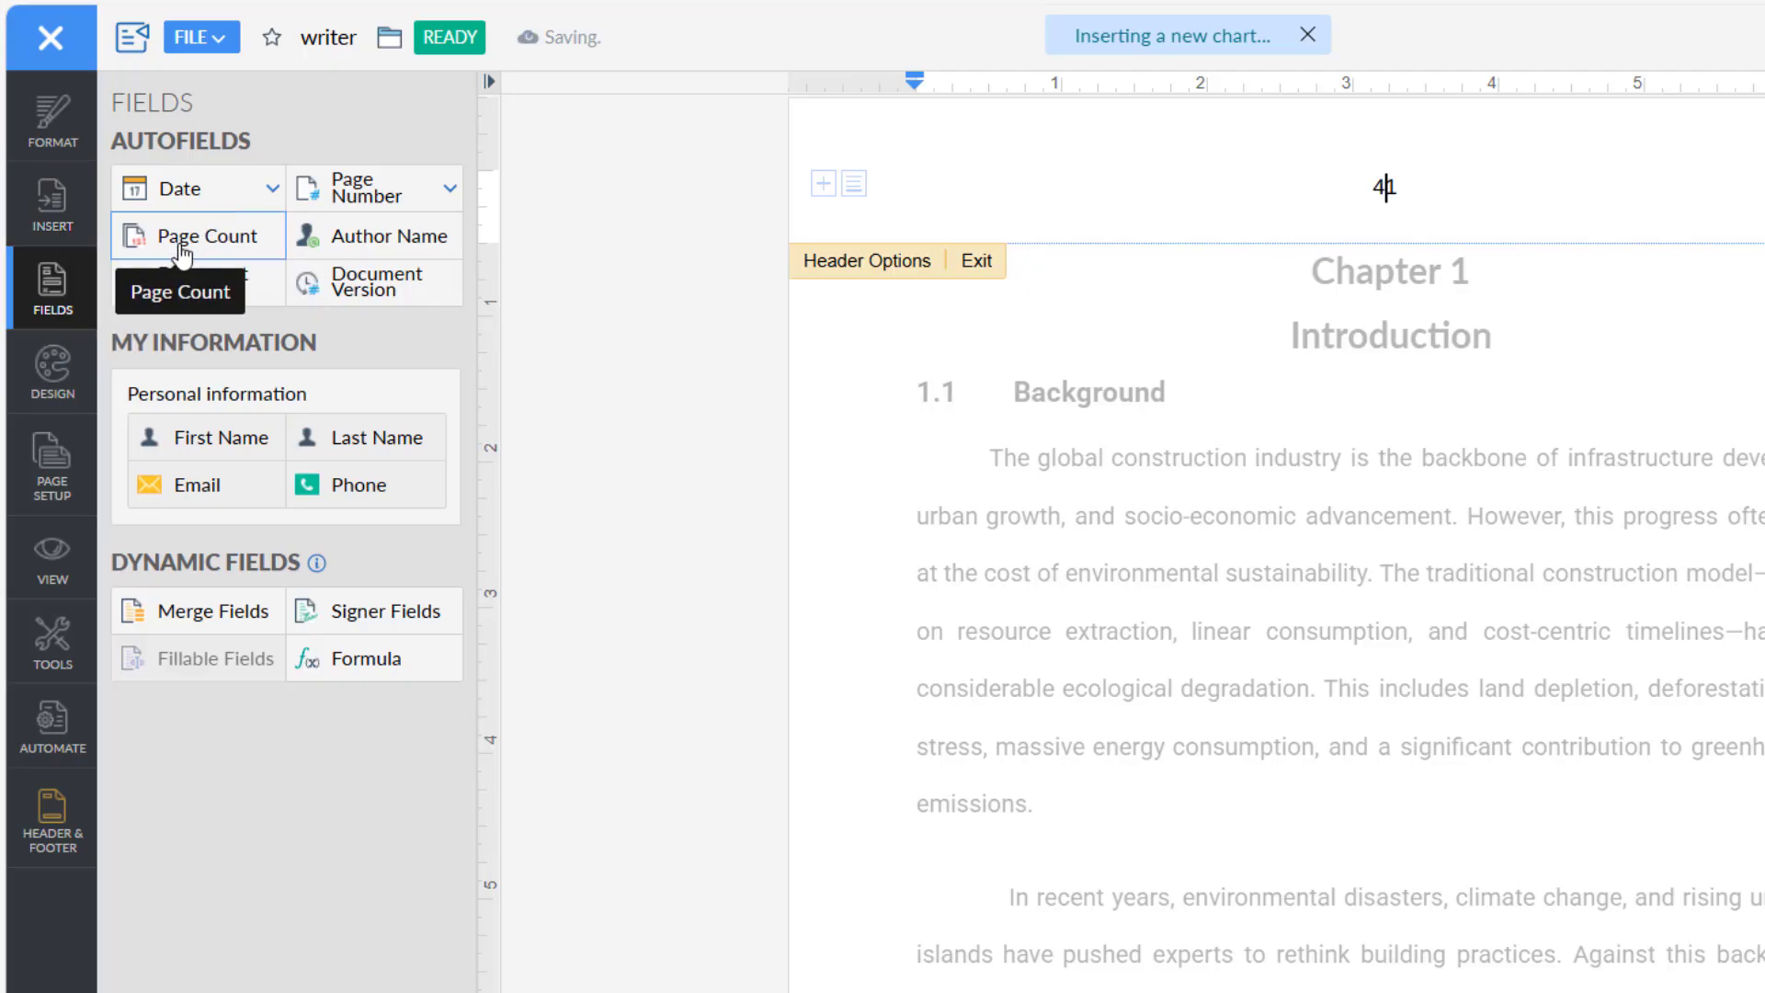
pyautogui.press('BackSpace')
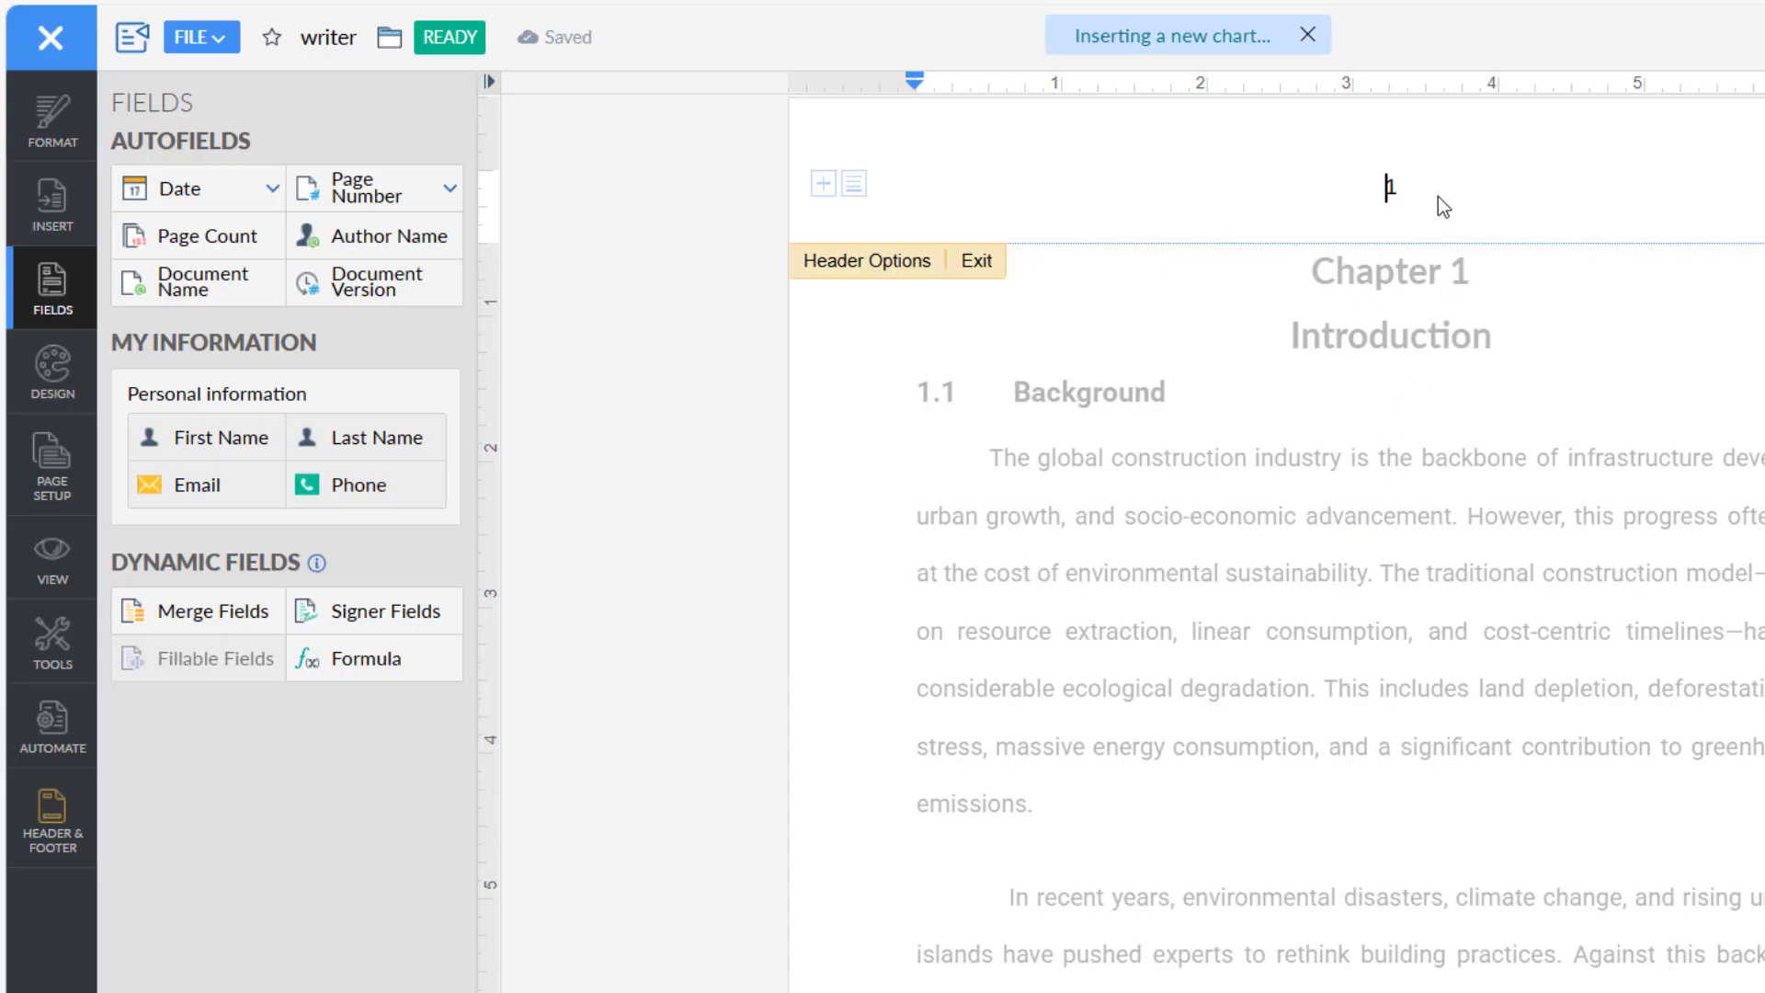
pyautogui.write('of')
pyautogui.click(213, 241)
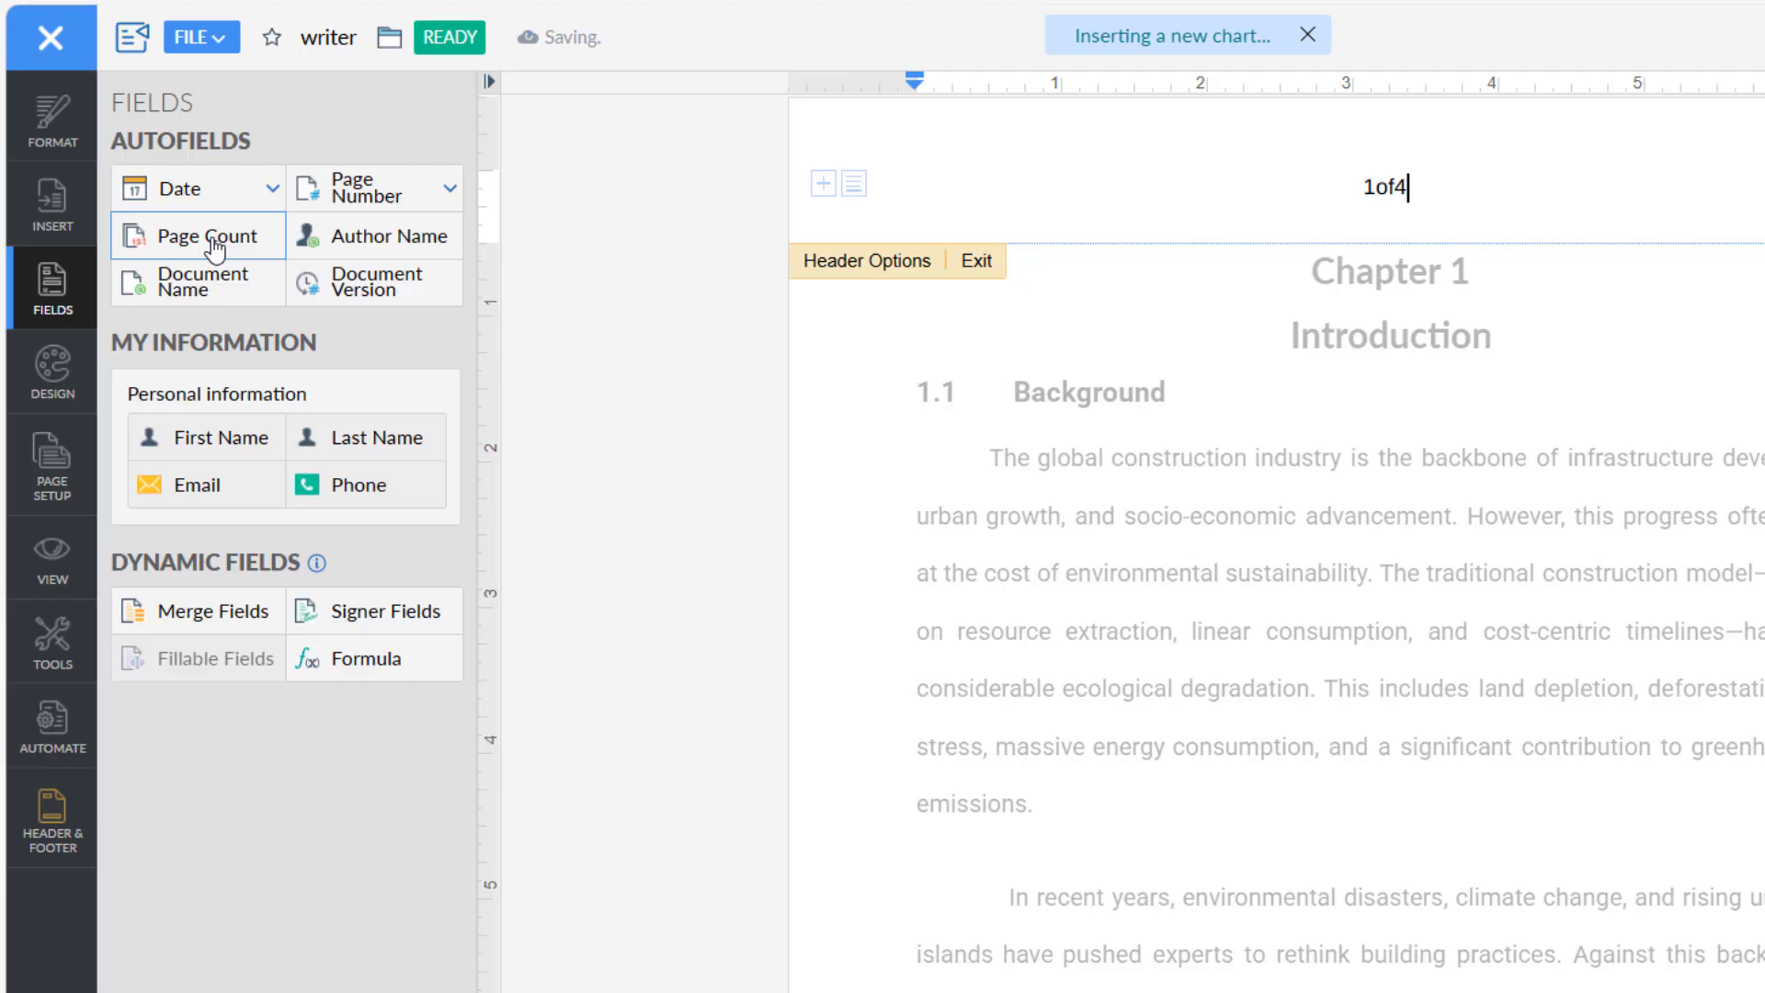
pyautogui.click(1053, 576)
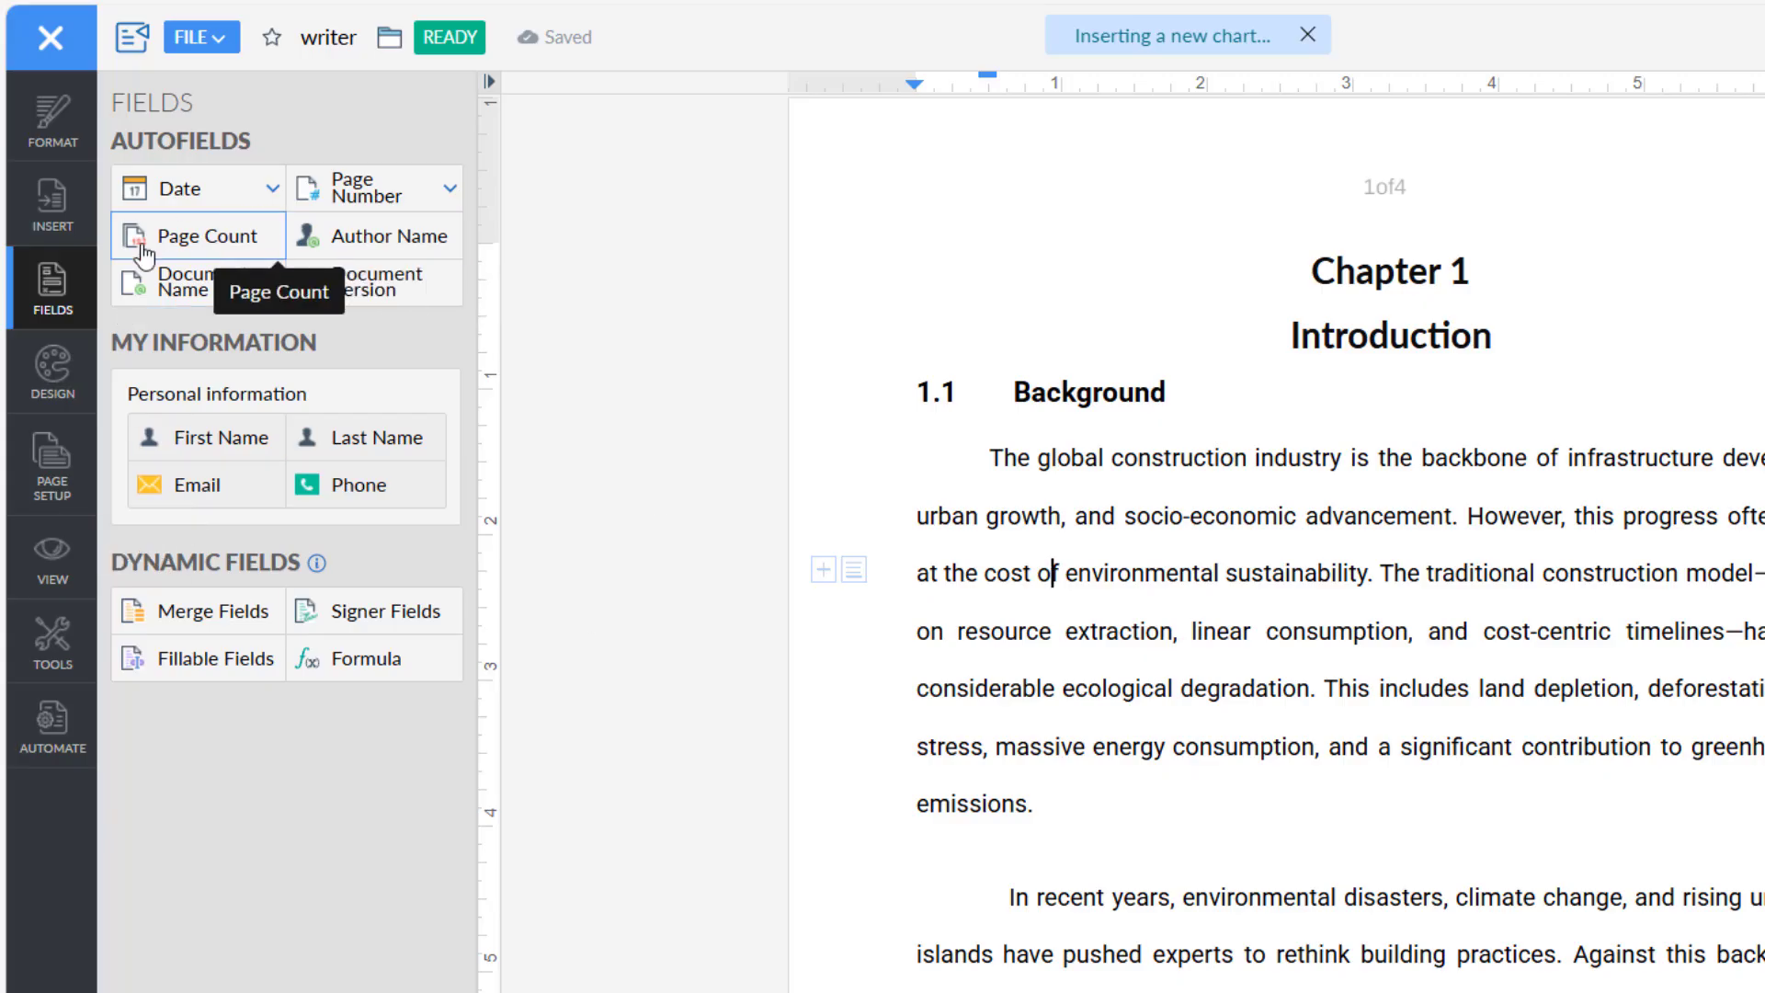
# Step: Open the Design panel, check the current design The Writer and its collections, and preview presets
pyautogui.click(41, 380)
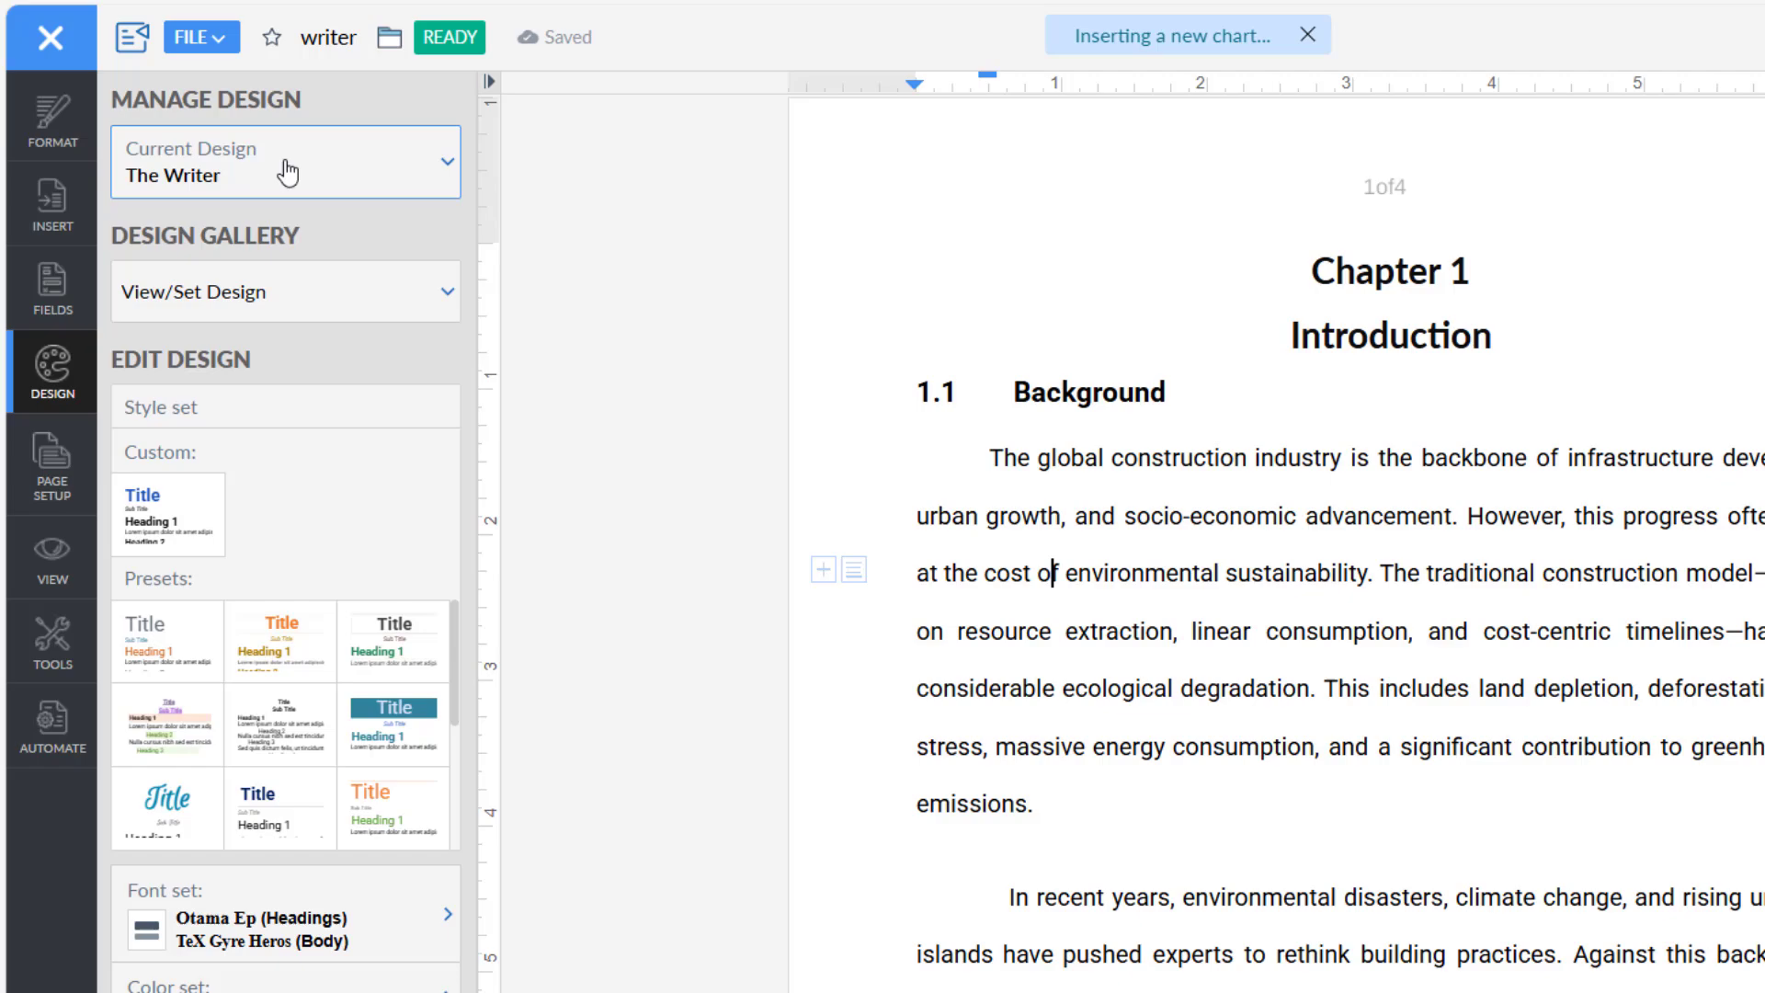
pyautogui.click(325, 174)
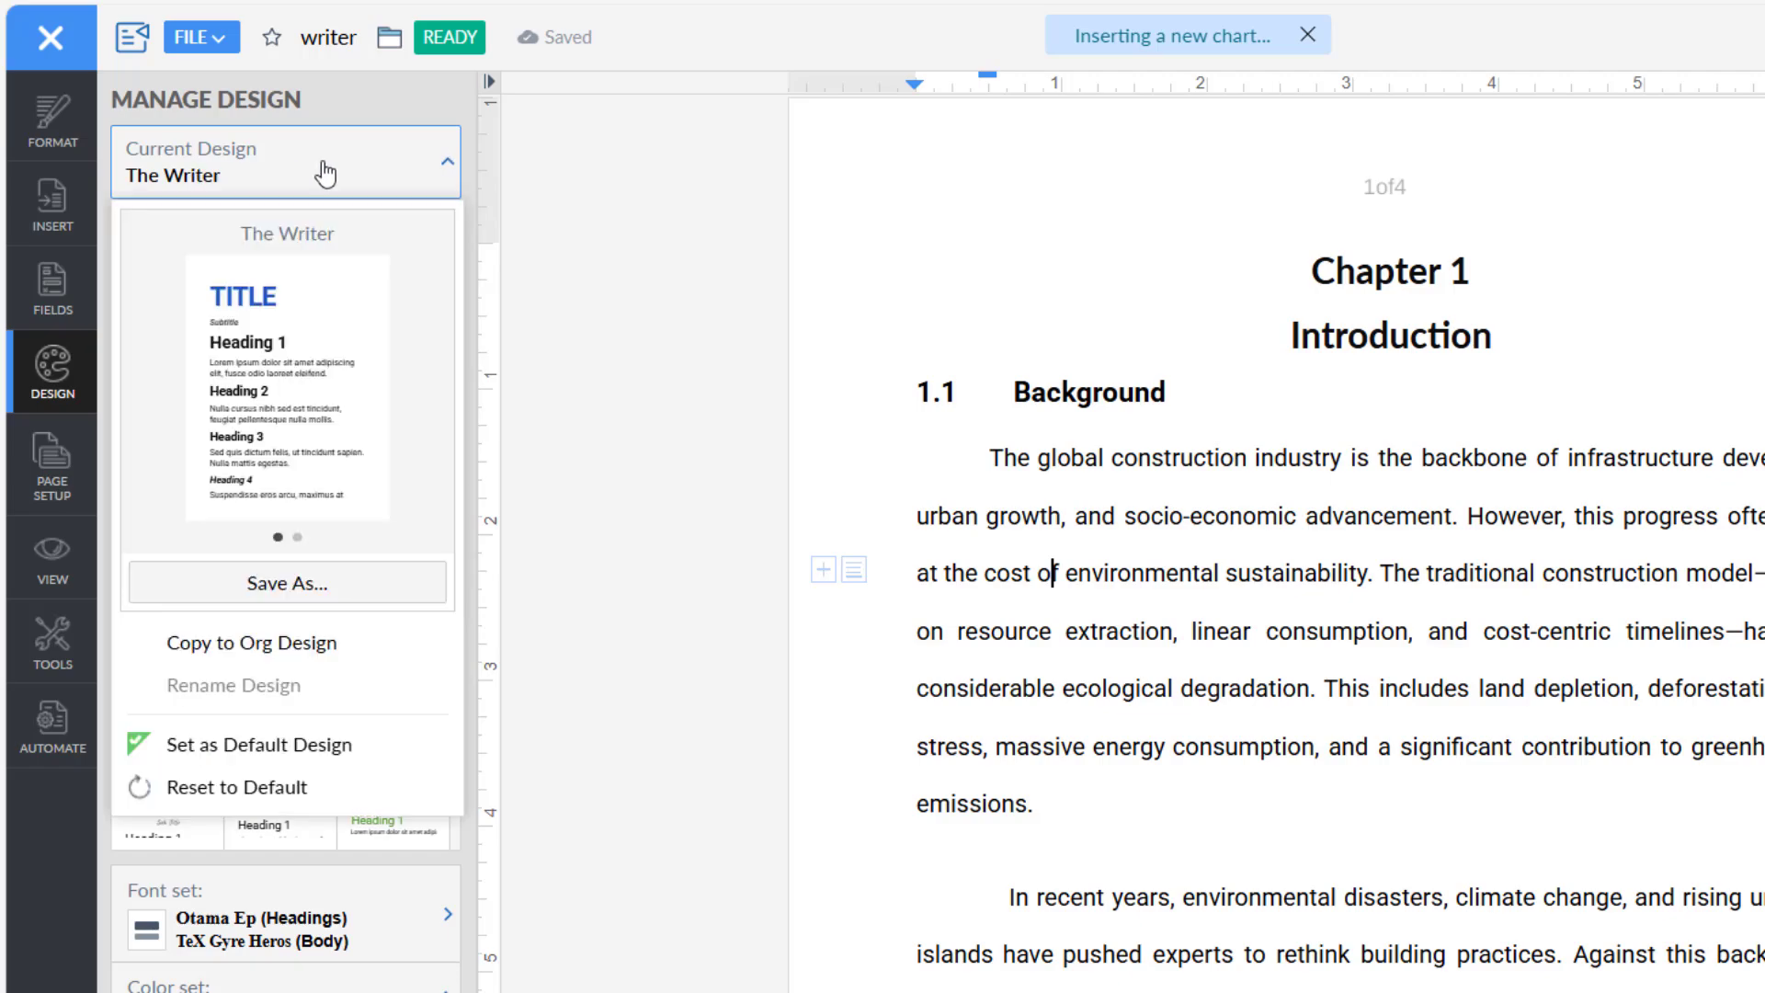
pyautogui.click(561, 331)
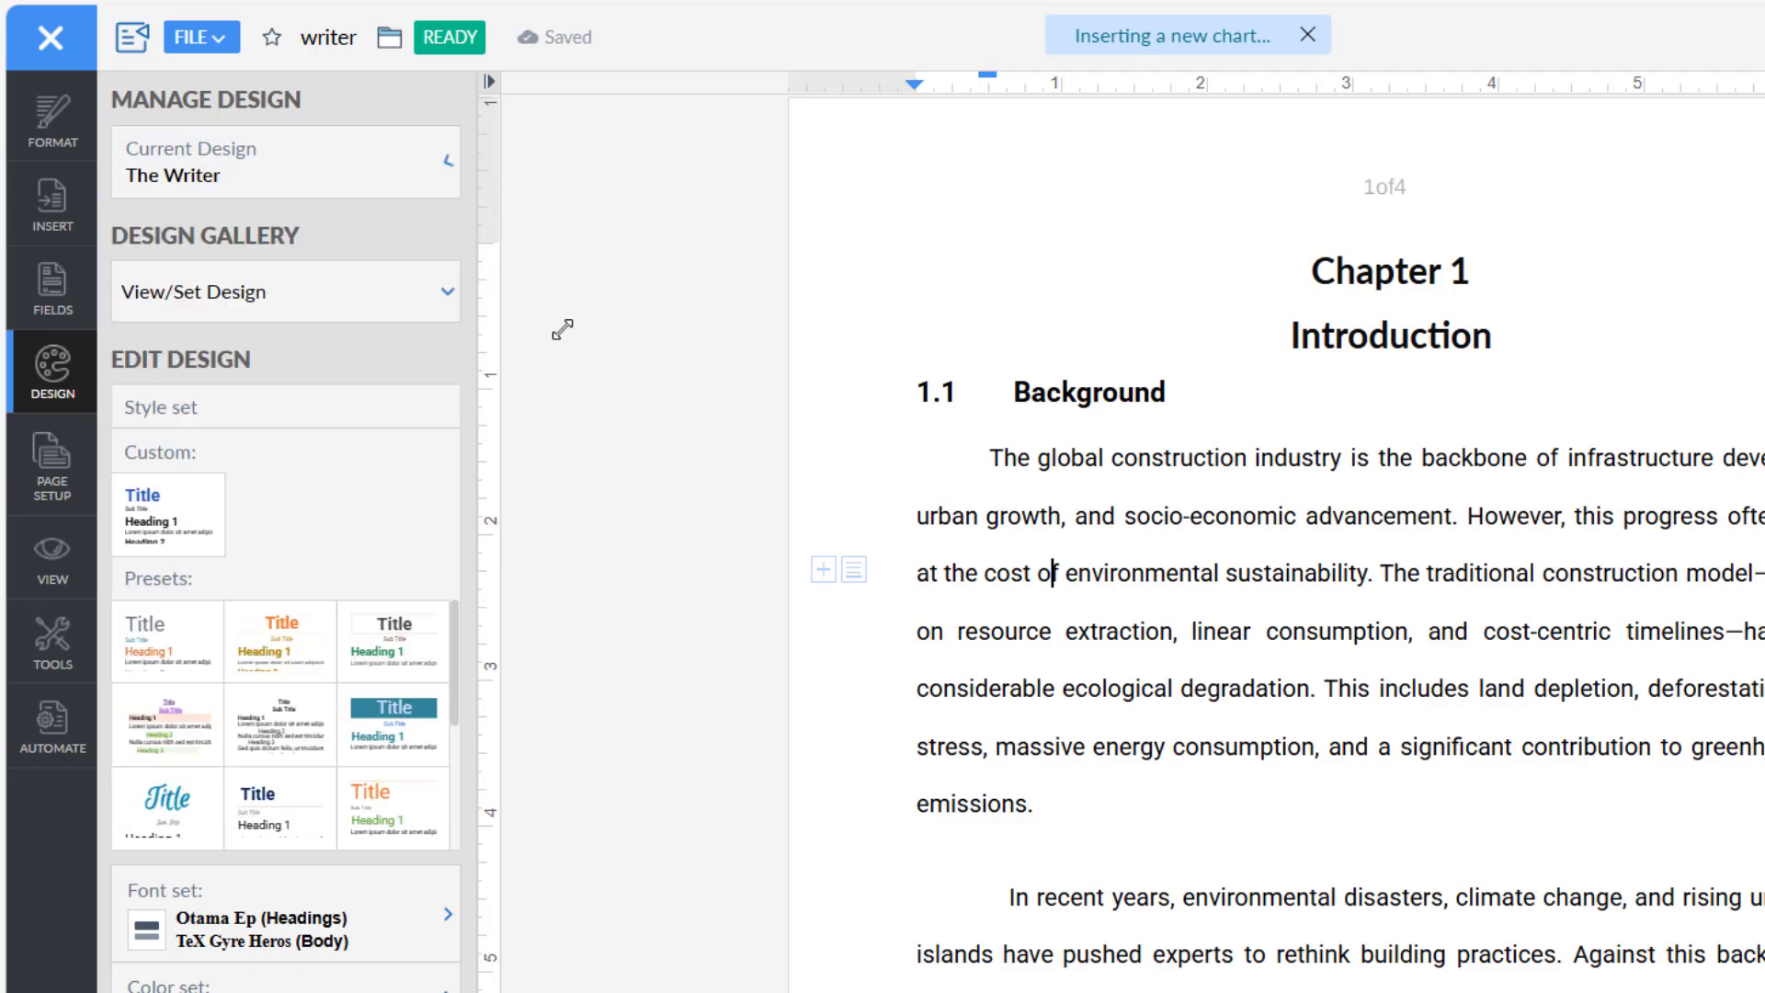
pyautogui.click(315, 310)
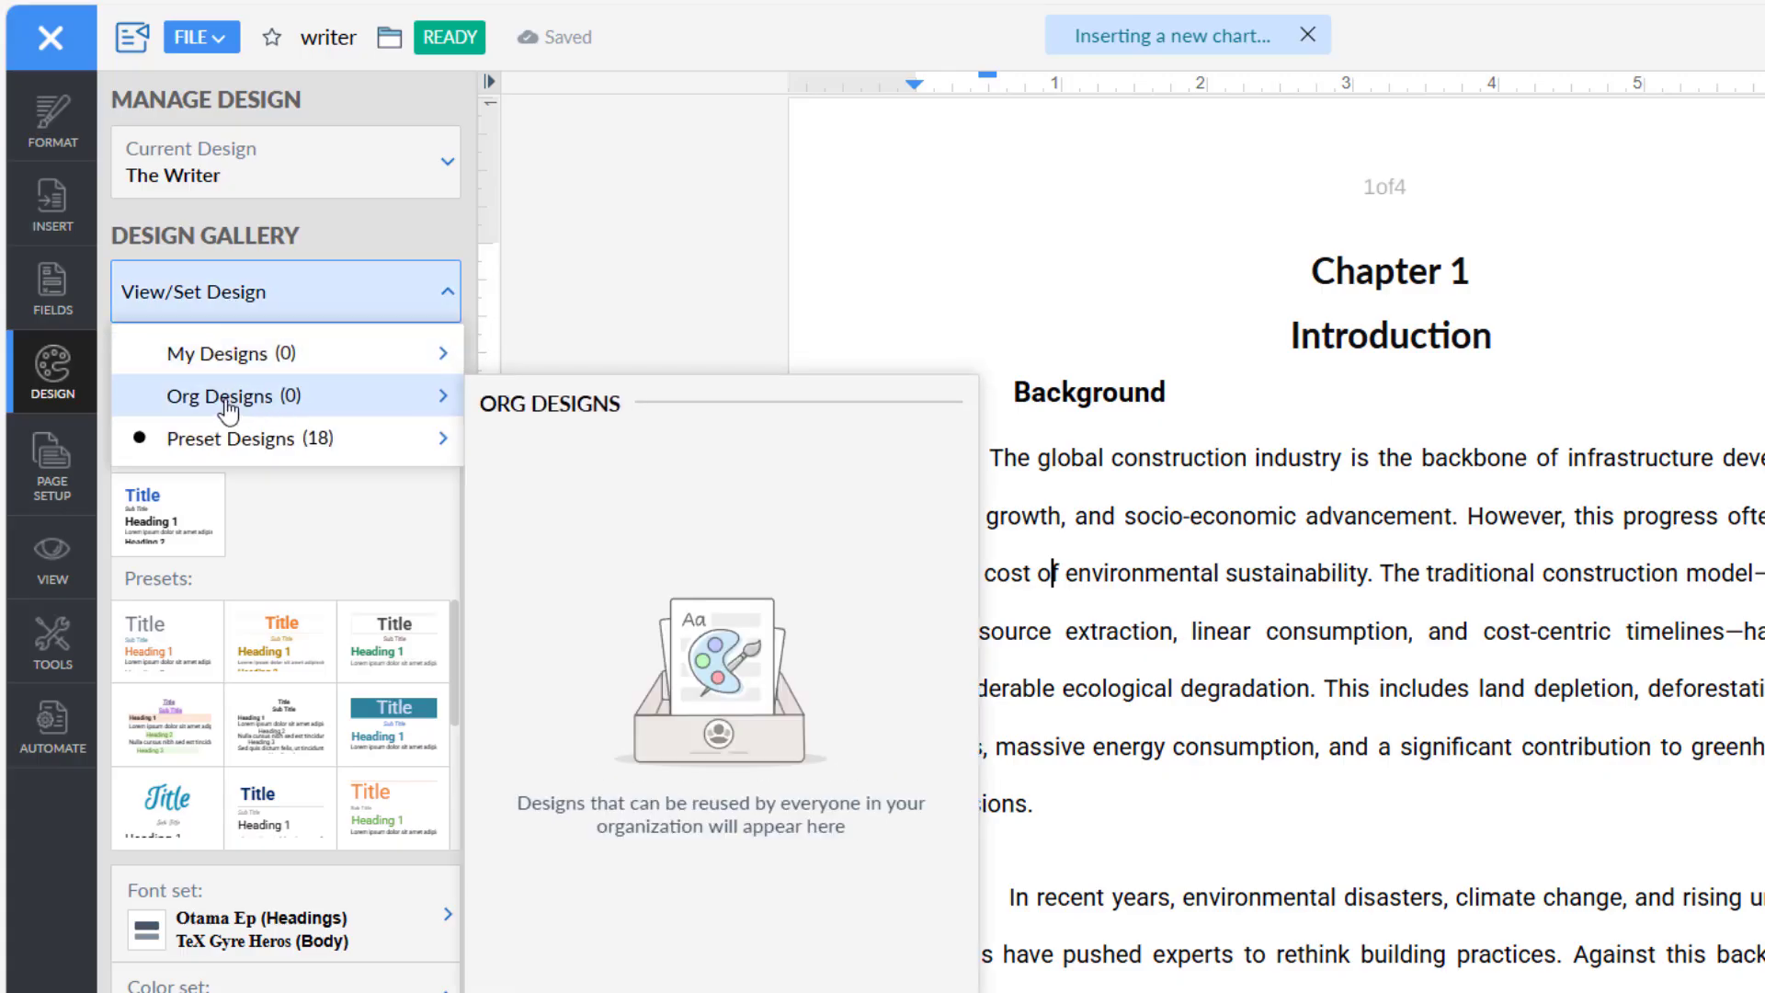
pyautogui.click(213, 363)
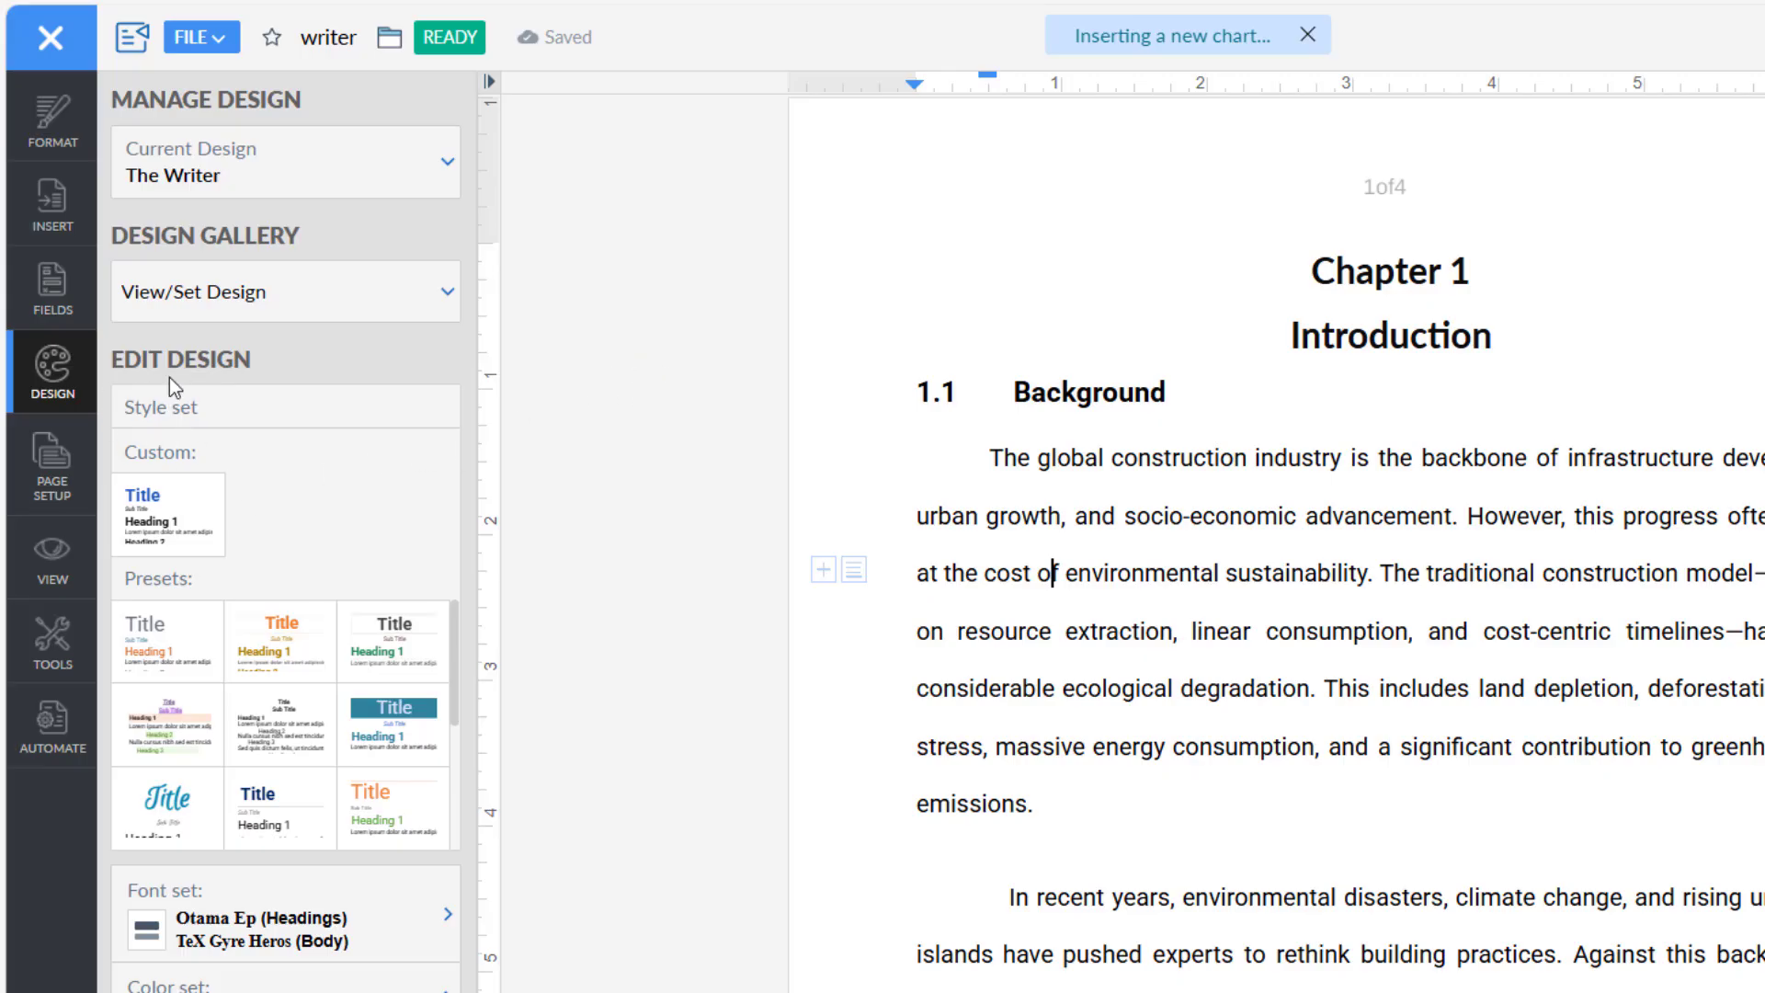
pyautogui.scroll(-1, 189, 412)
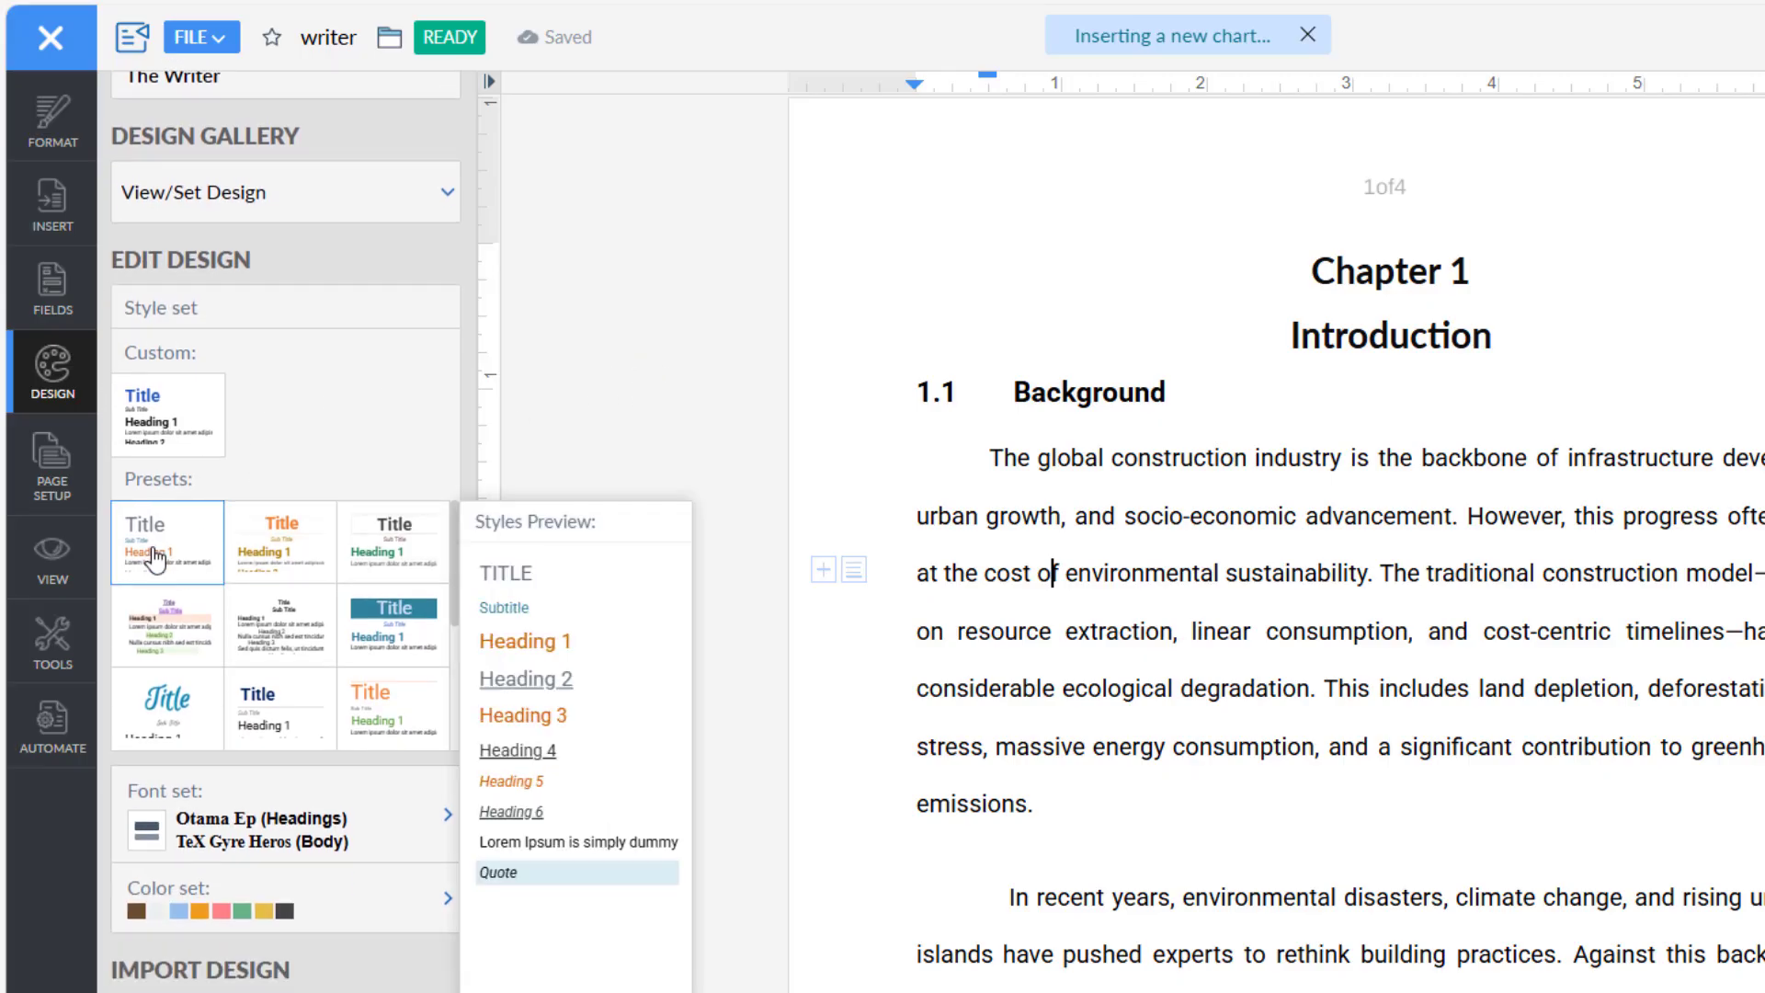
pyautogui.moveTo(170, 717)
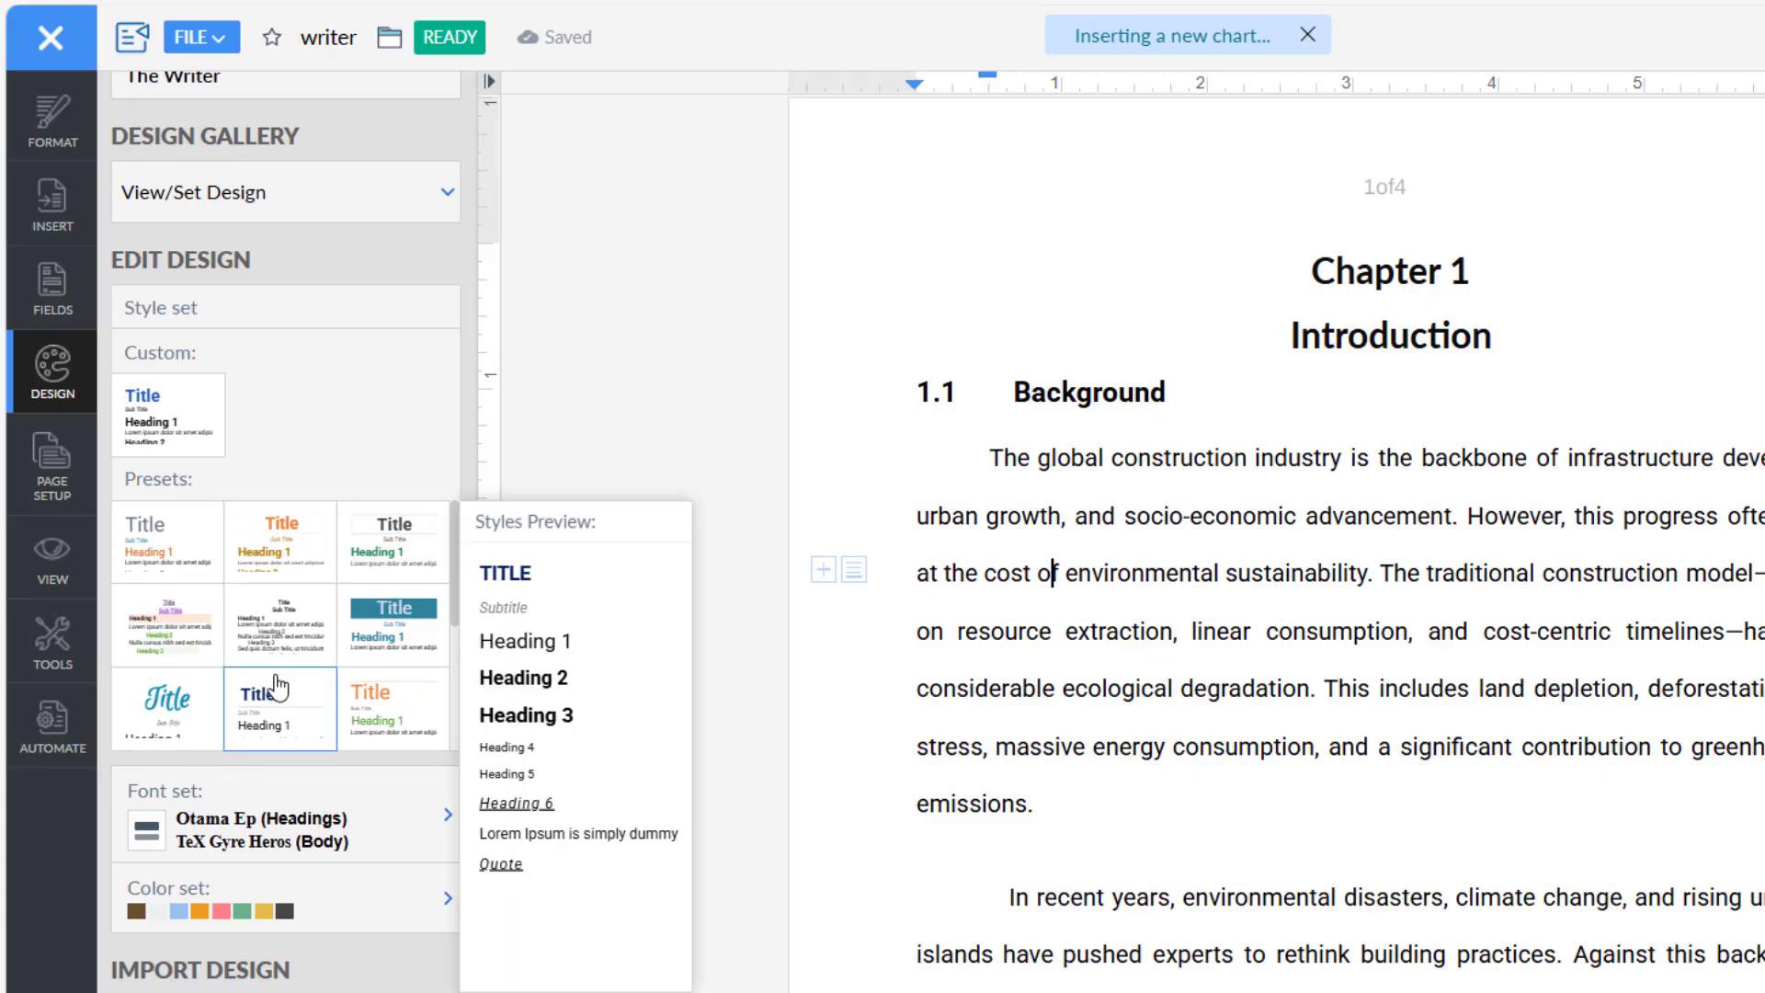
# Step: Look at Page Setup, switch to Web View and back to Page View, then open the Tools panel
pyautogui.click(34, 487)
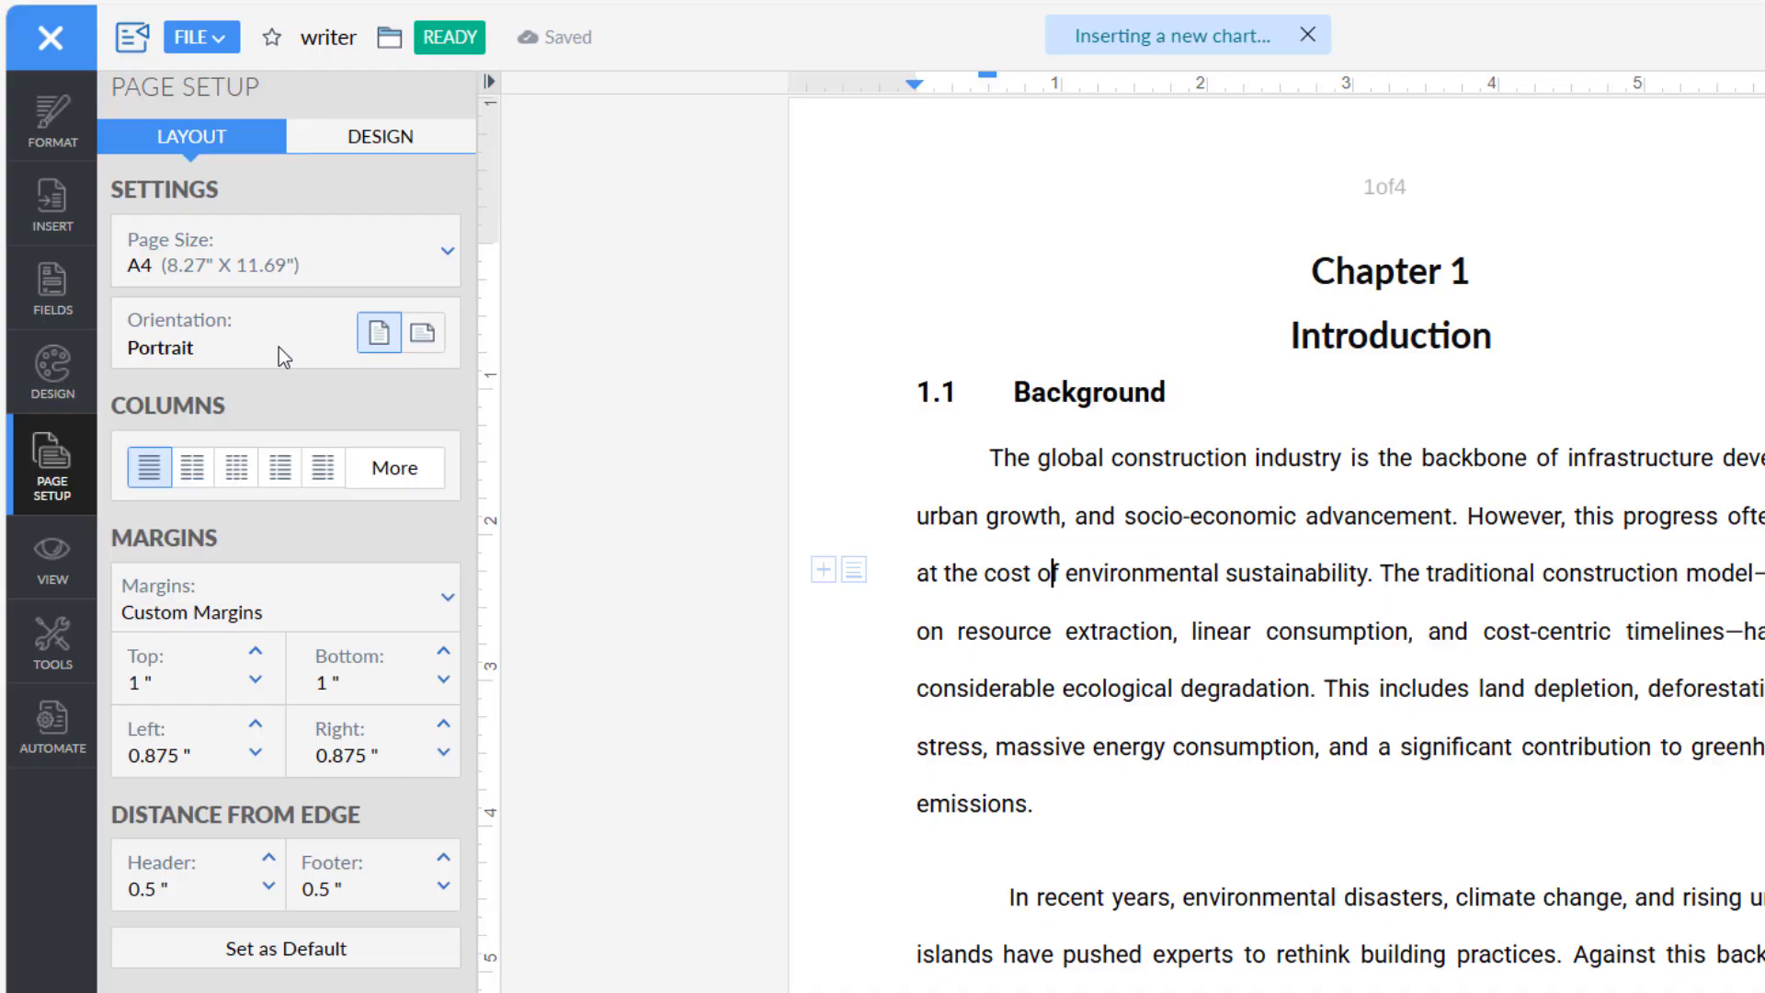
pyautogui.click(43, 575)
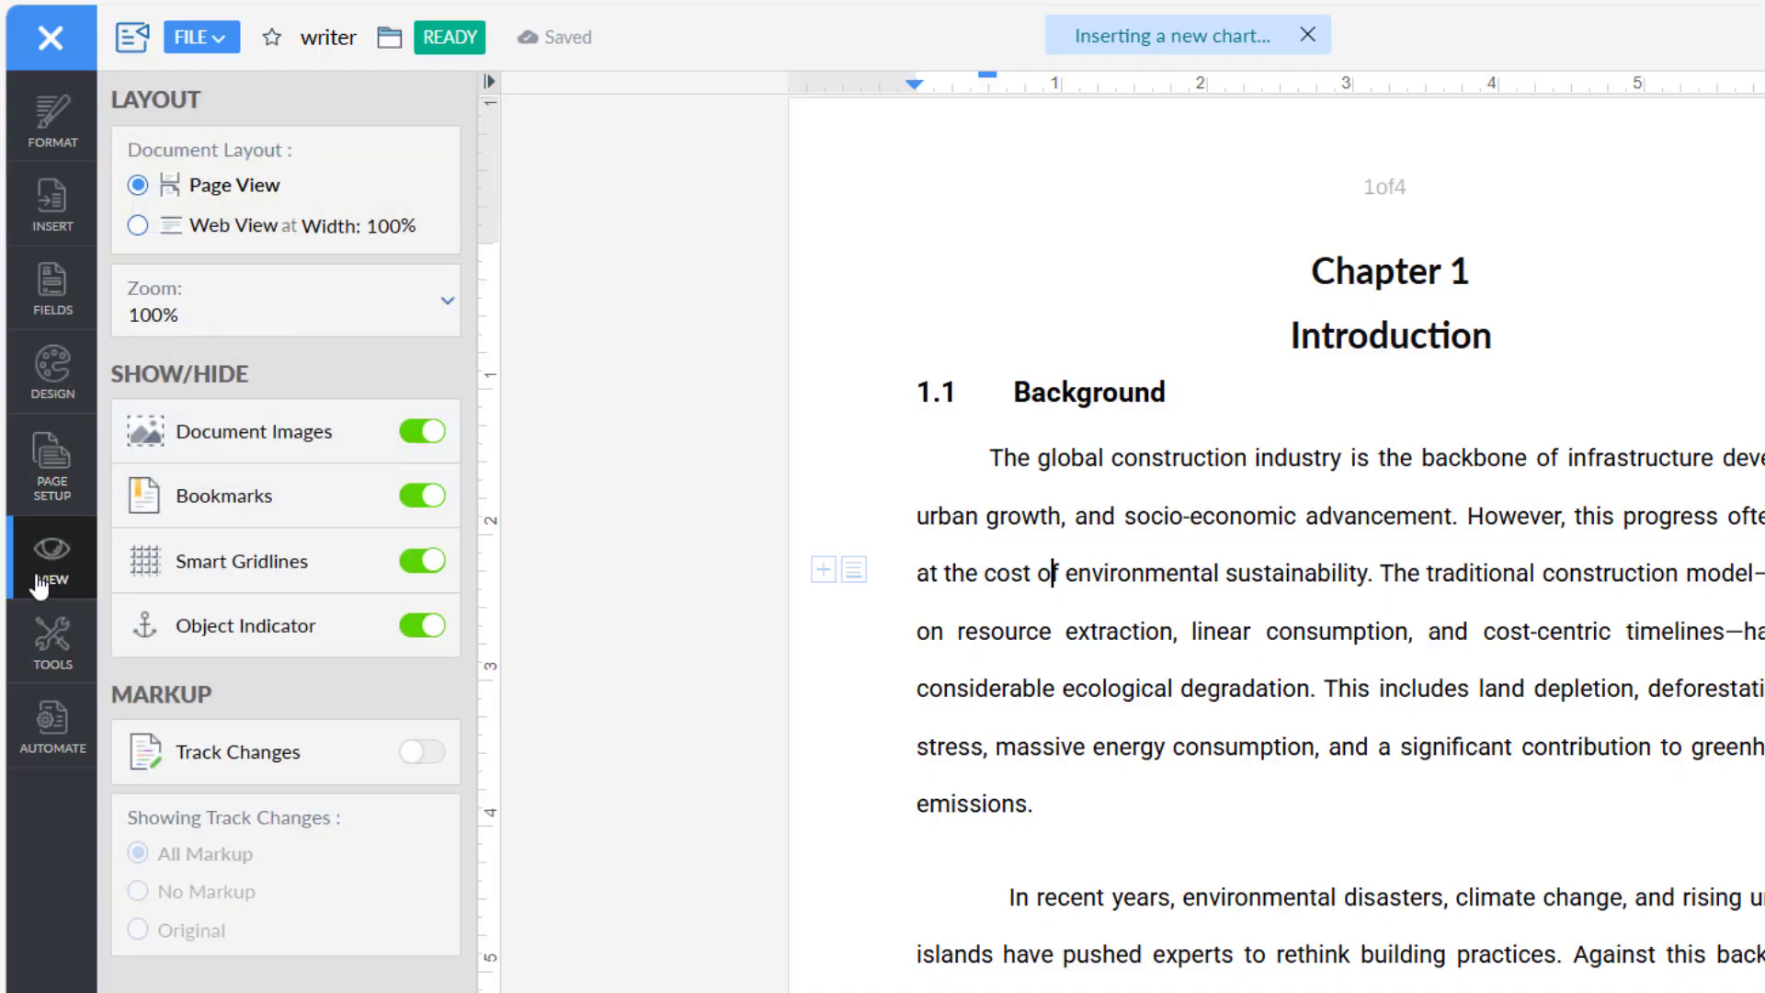
pyautogui.click(226, 235)
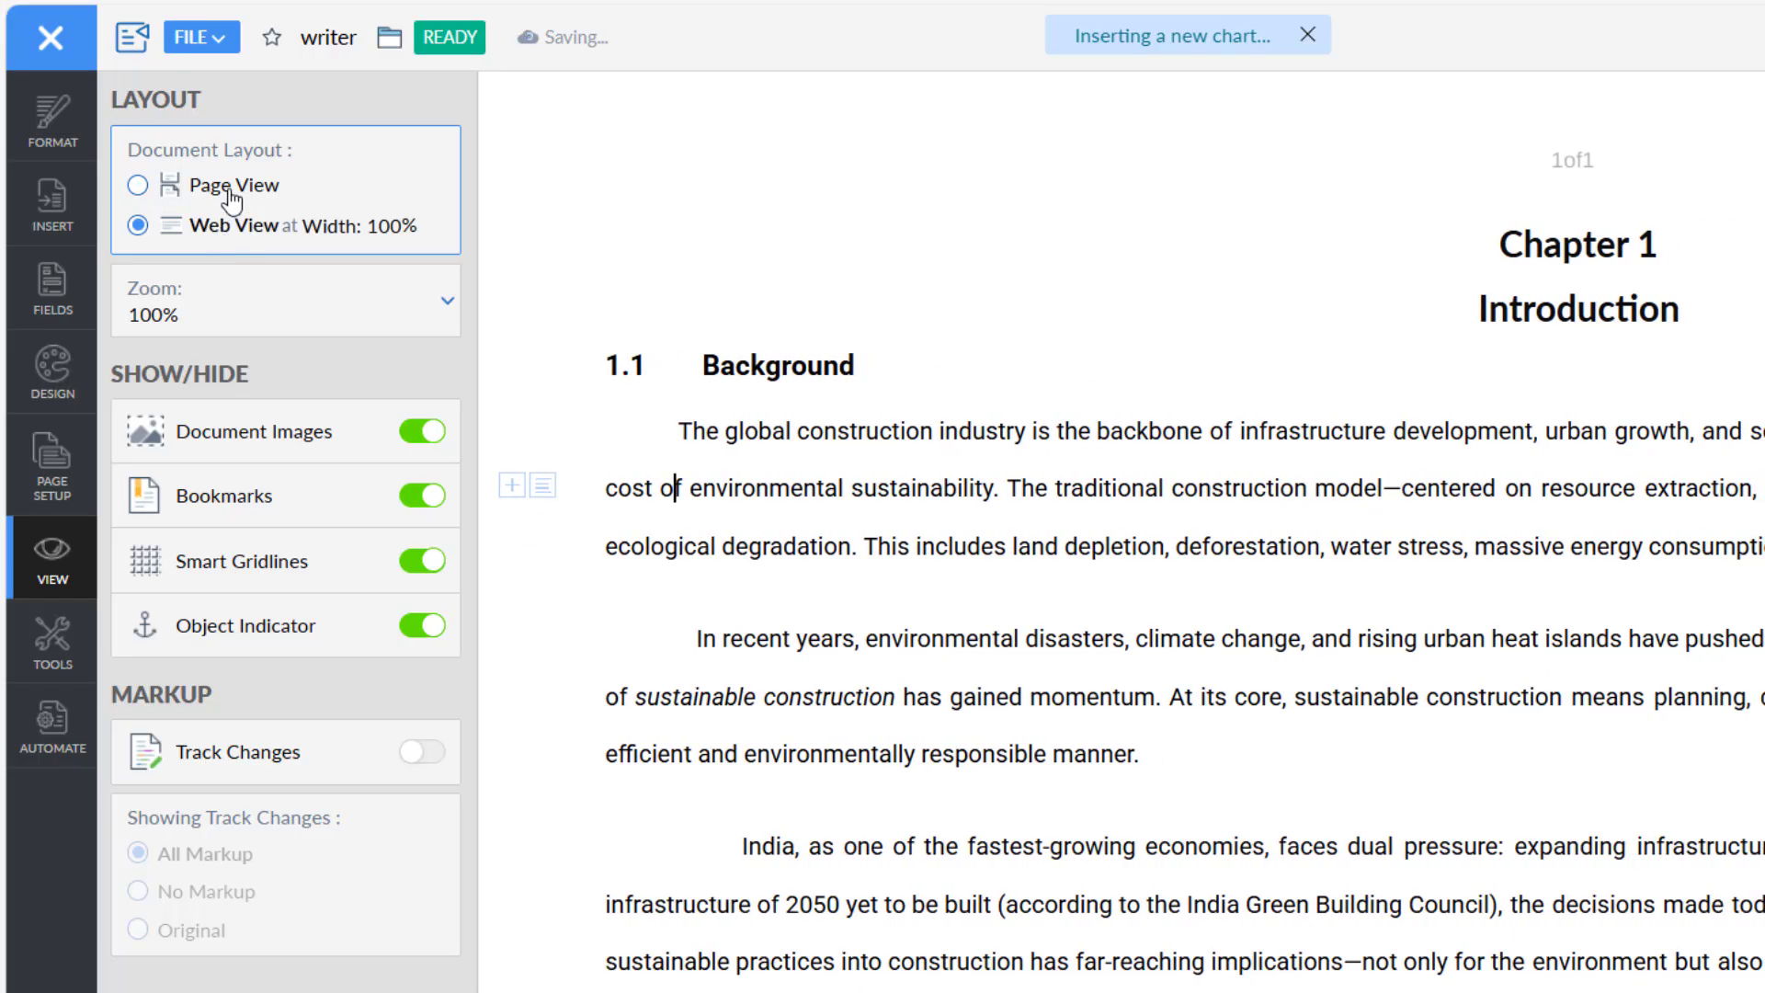
pyautogui.click(231, 195)
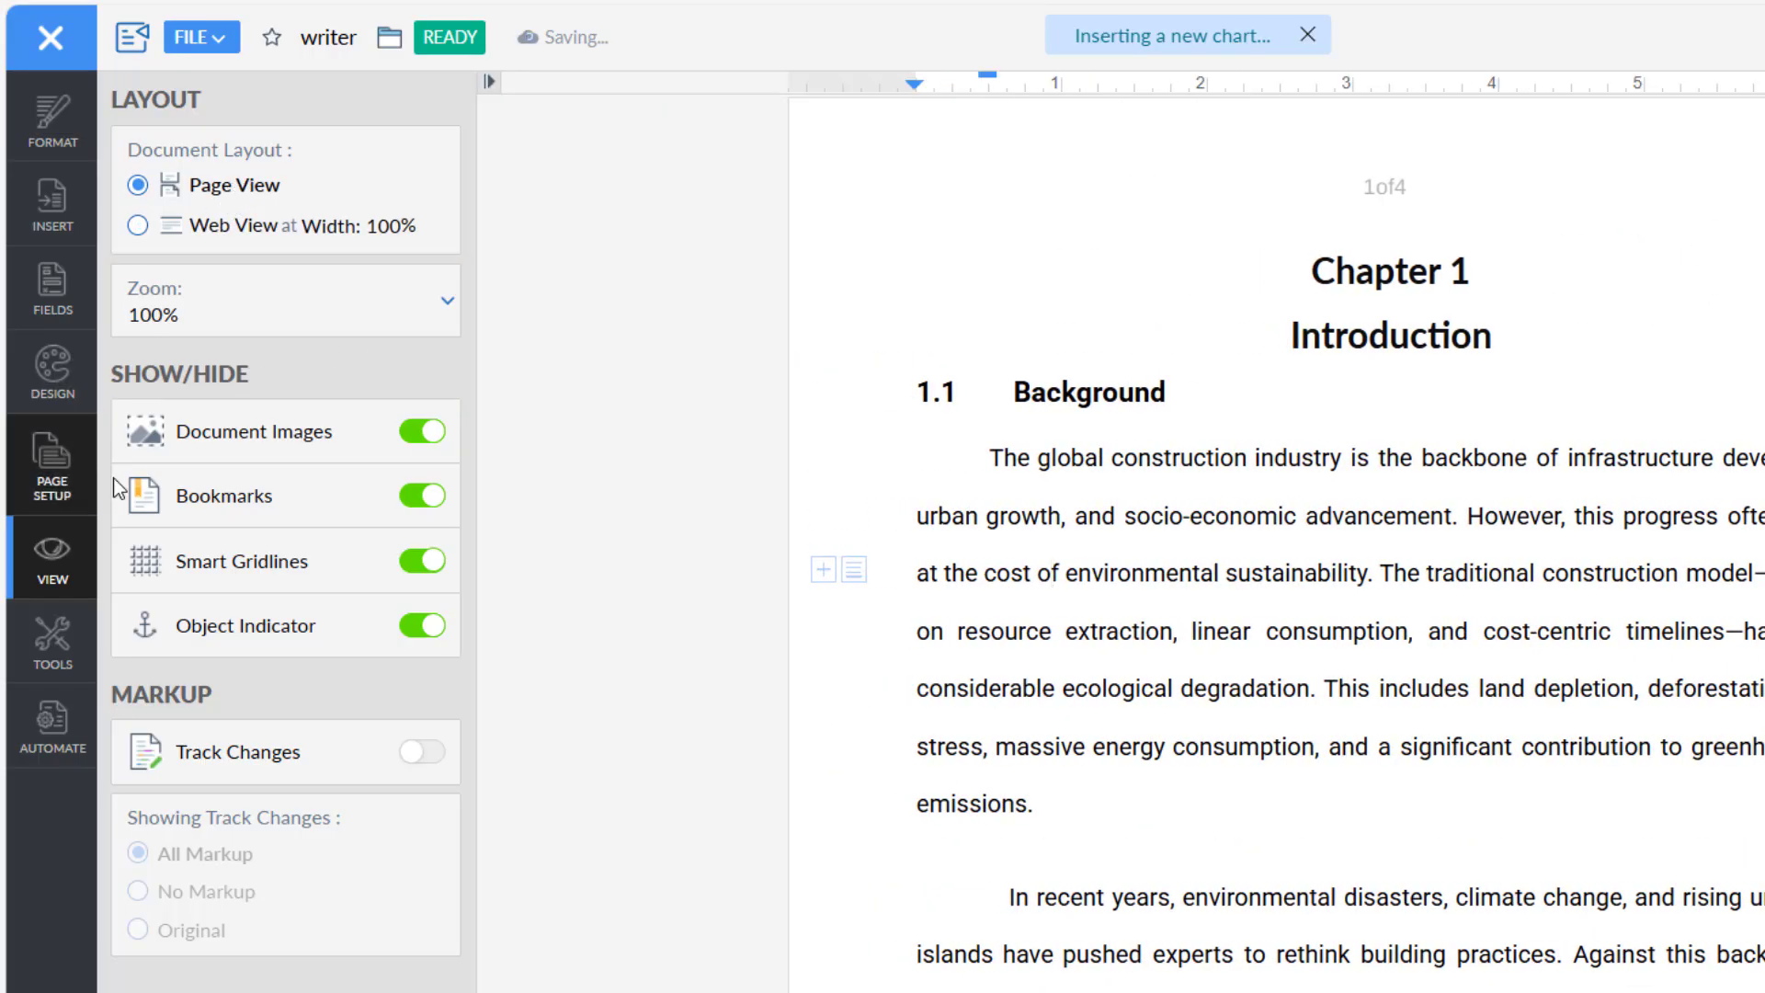
pyautogui.click(70, 648)
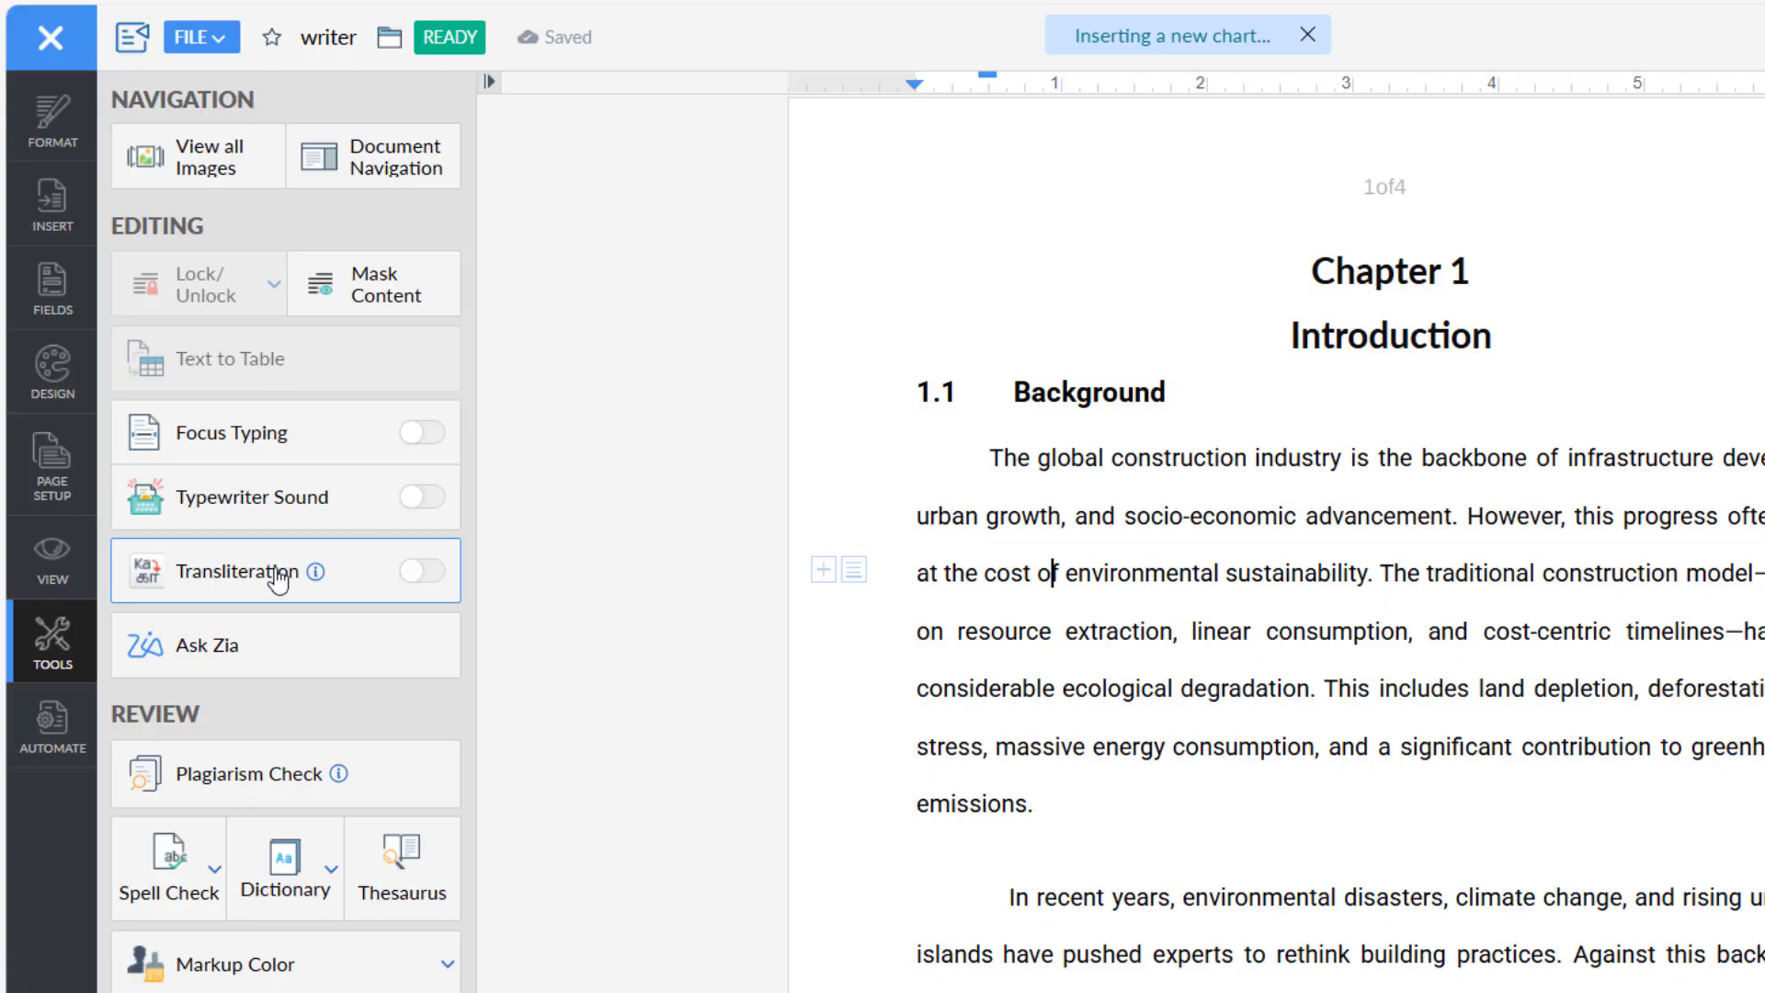
pyautogui.scroll(-2, 228, 662)
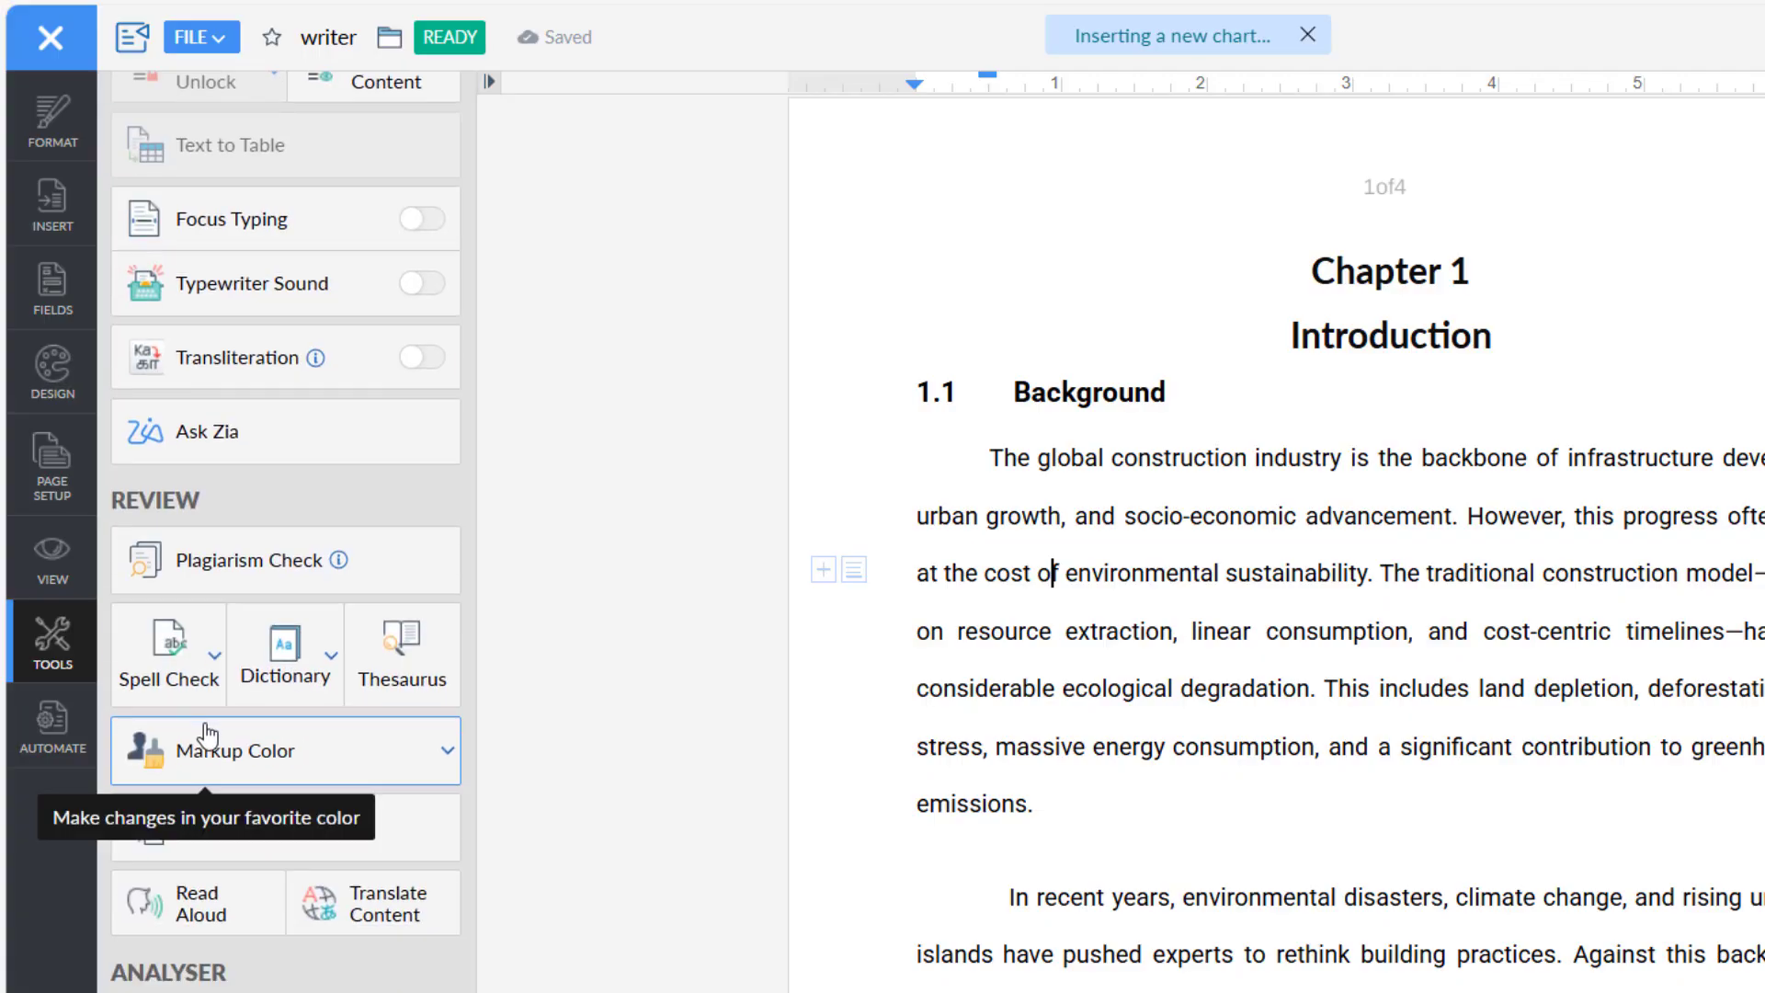
# Step: View the Automate templates, then scroll the report with the formatting tools showing
pyautogui.click(51, 731)
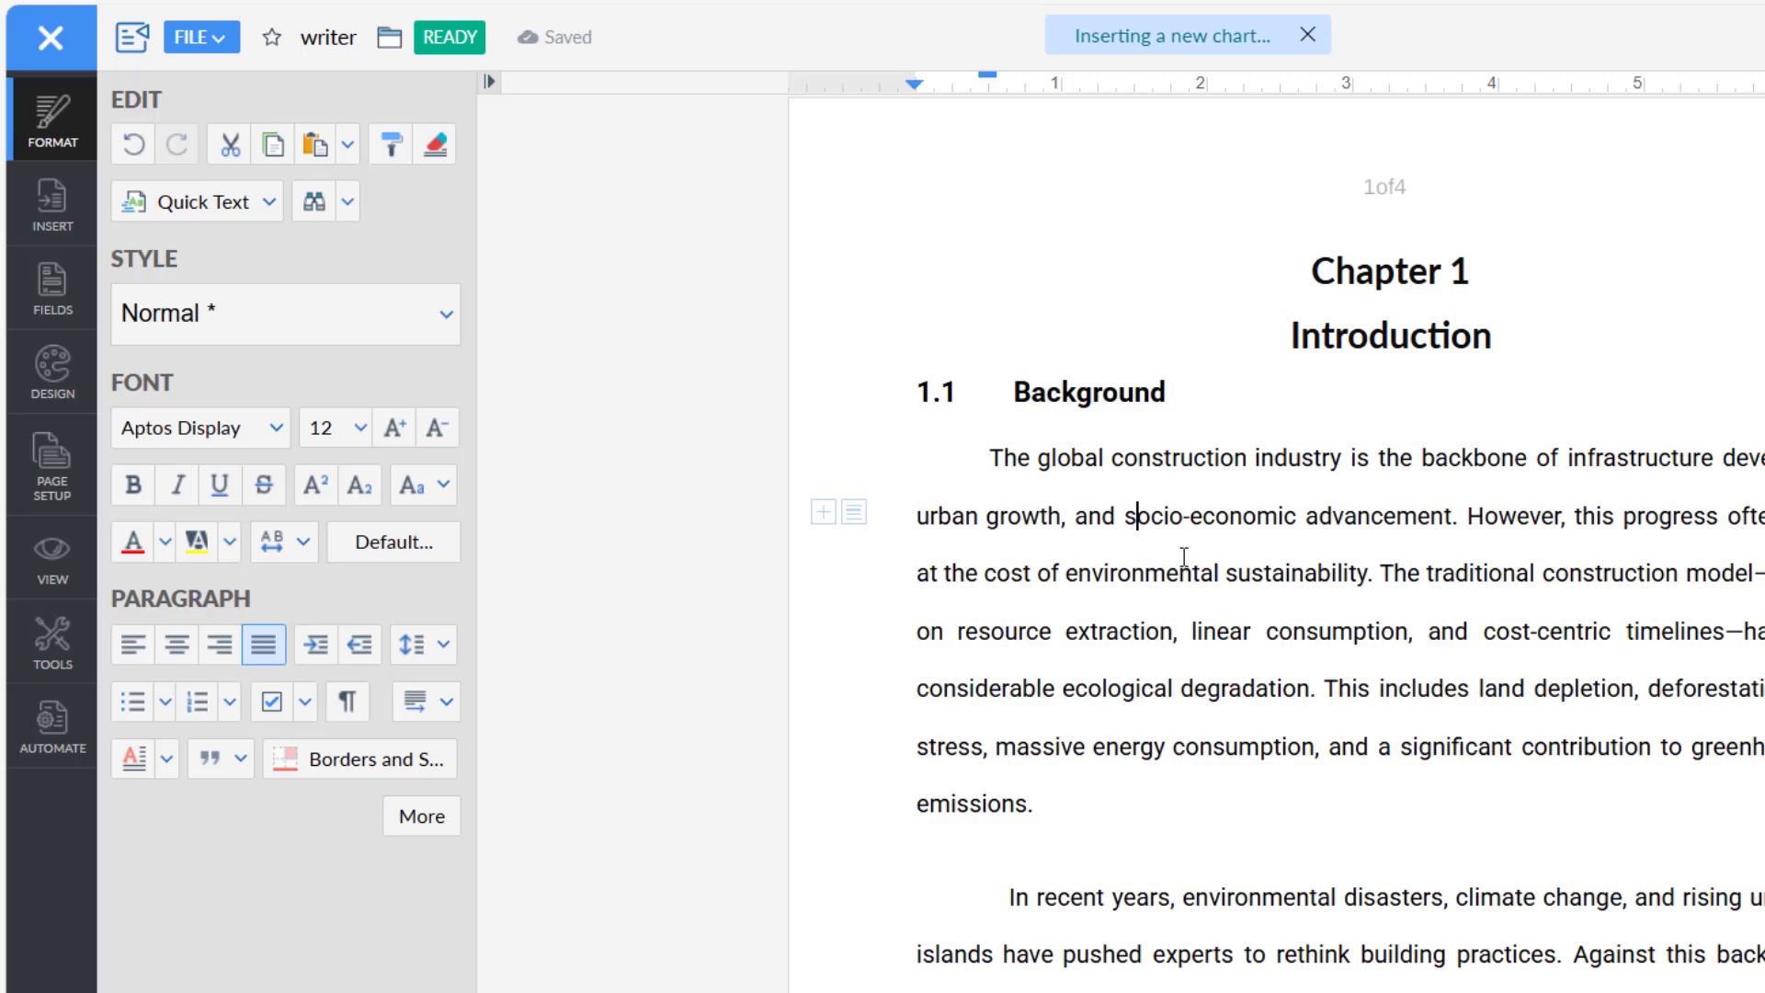
pyautogui.scroll(-9, 1184, 556)
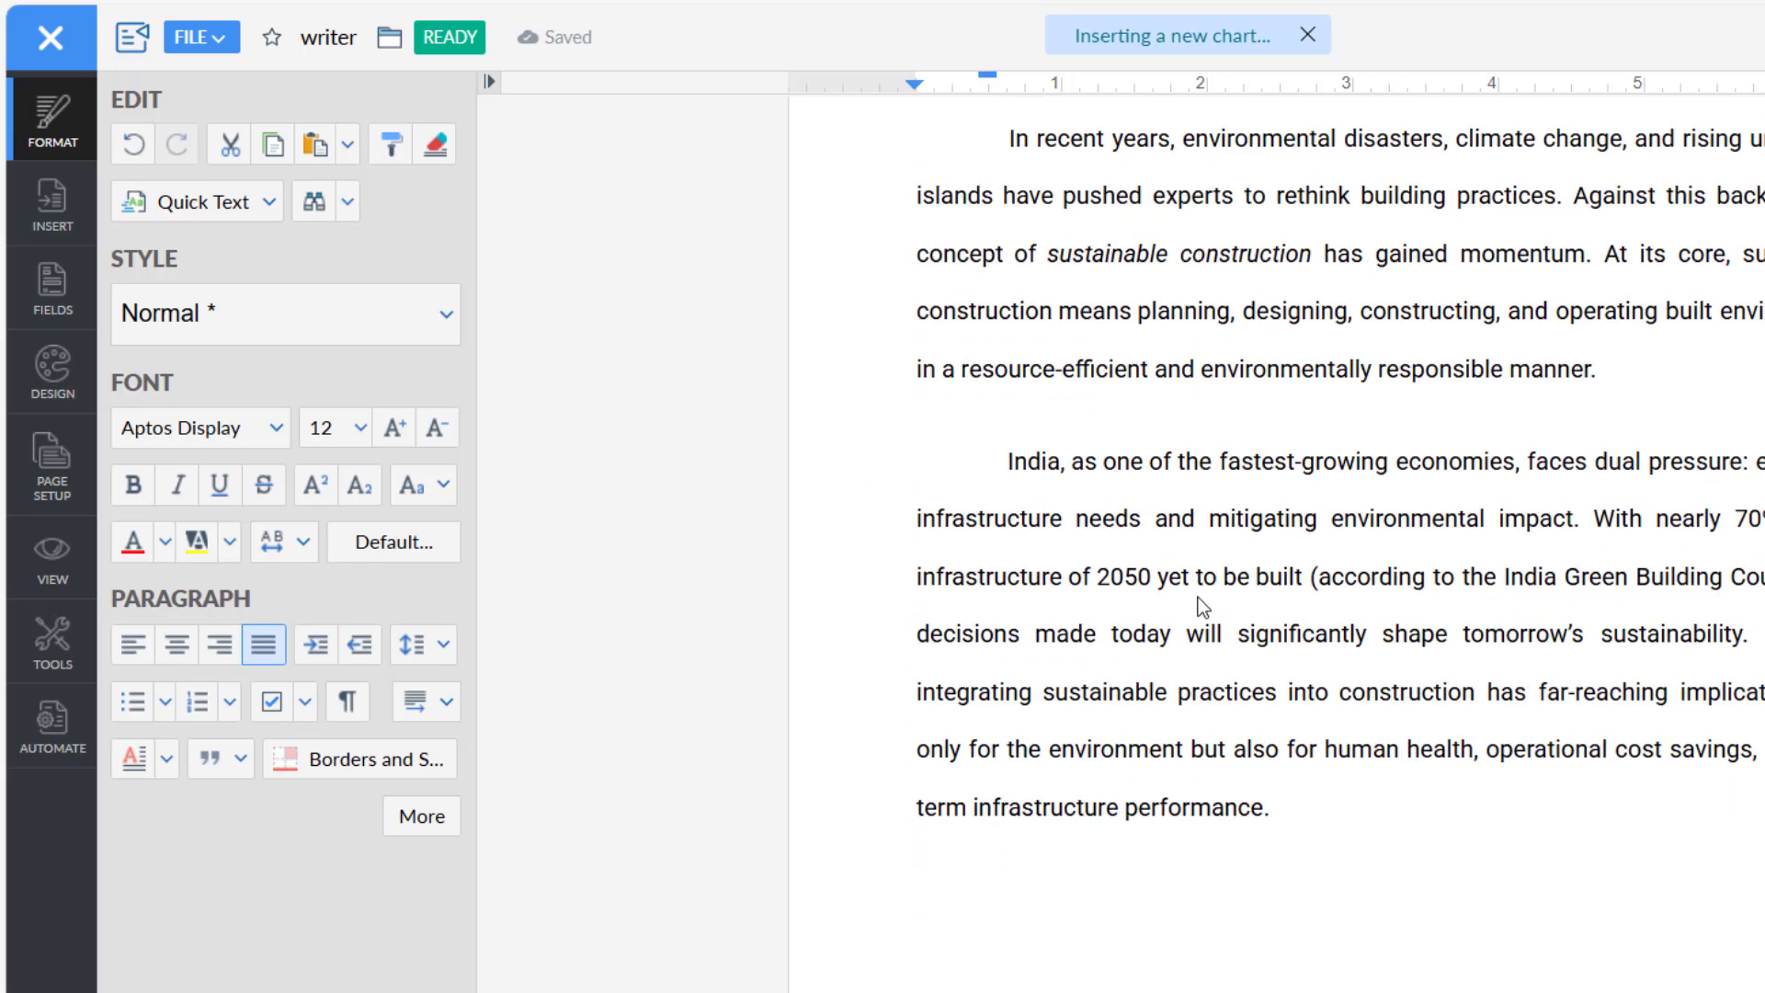
pyautogui.scroll(9, 1237, 660)
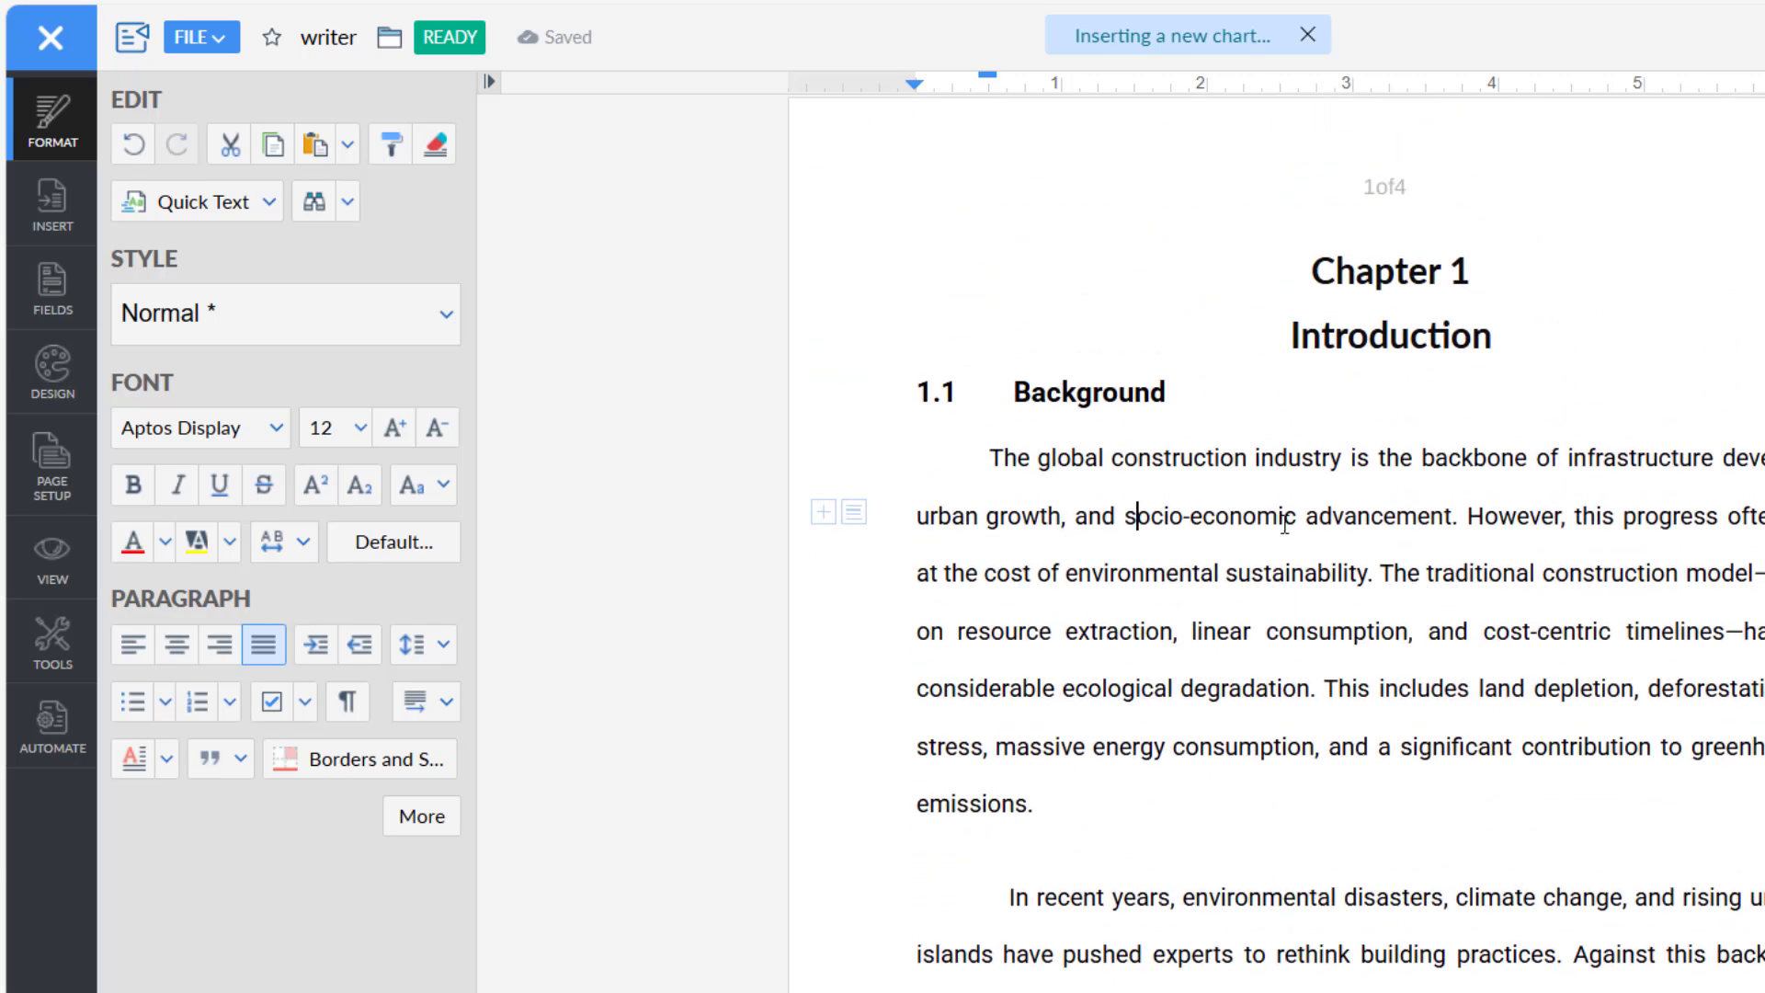